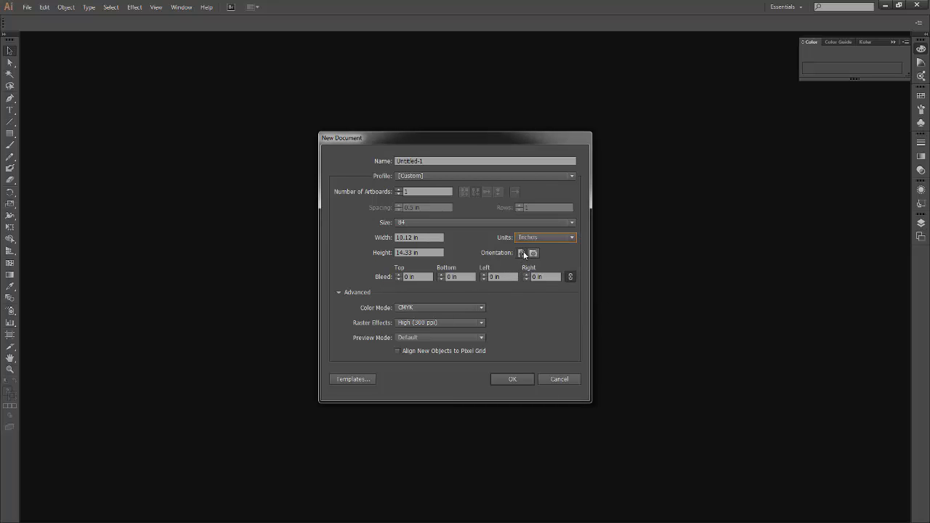
Set the new document's color mode to RGB and create the single-artboard B4 document.
click(439, 308)
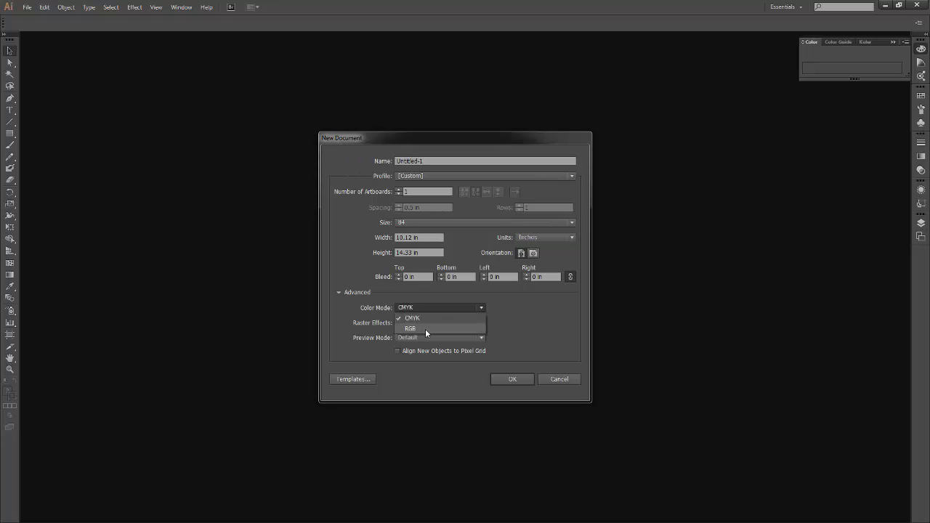
click(426, 329)
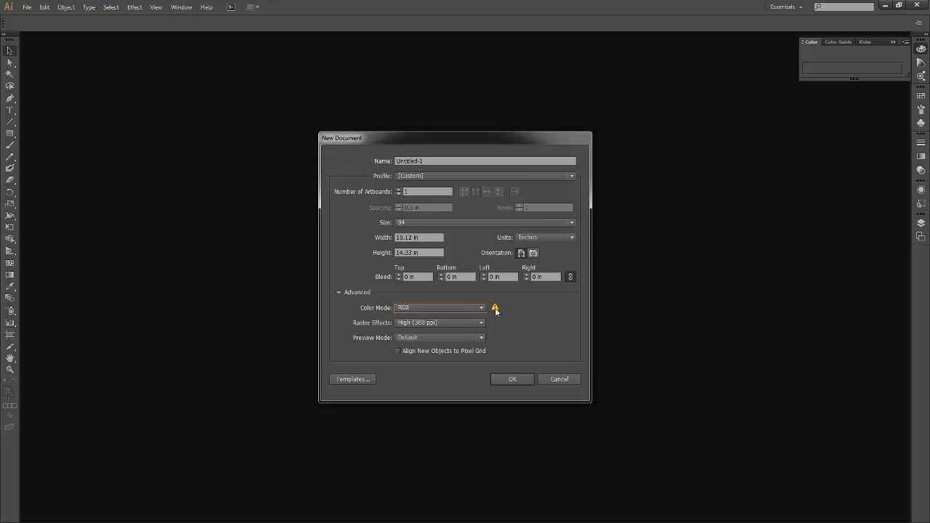
mouse_move(495, 309)
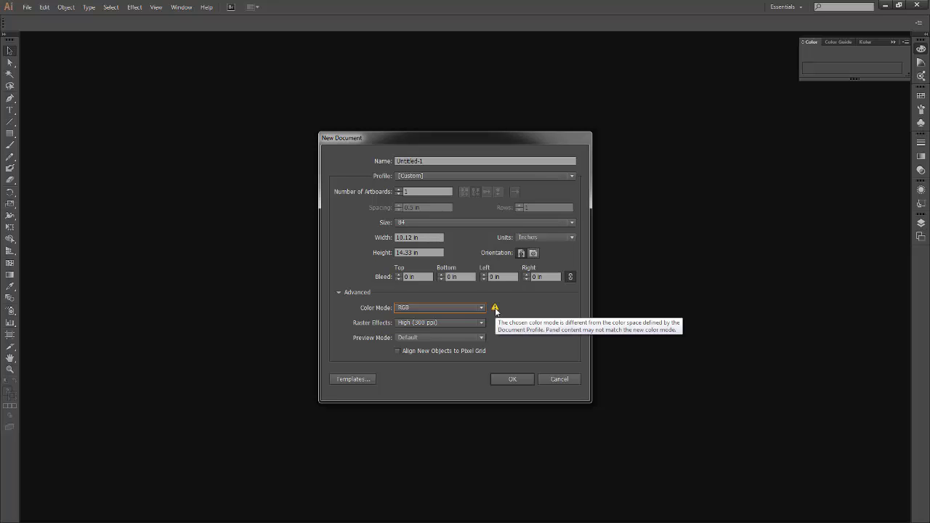
click(518, 378)
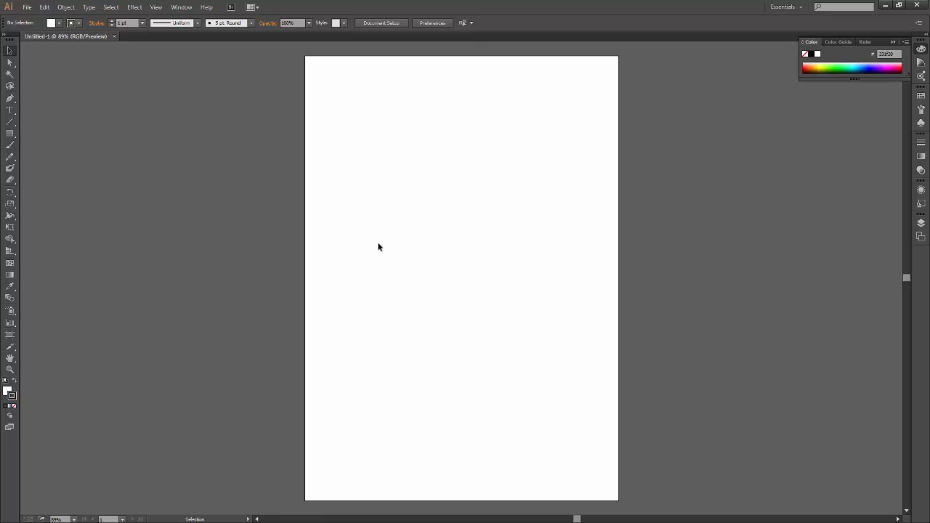
click(27, 7)
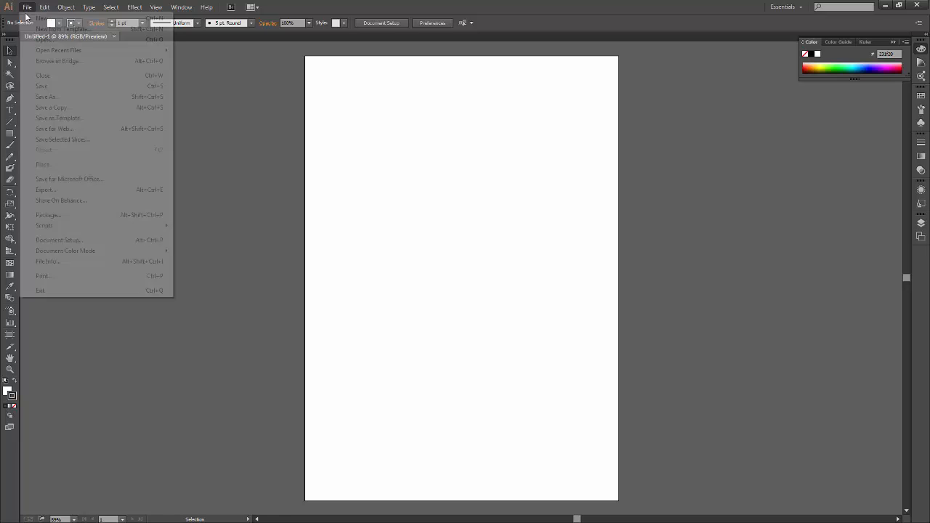
click(44, 18)
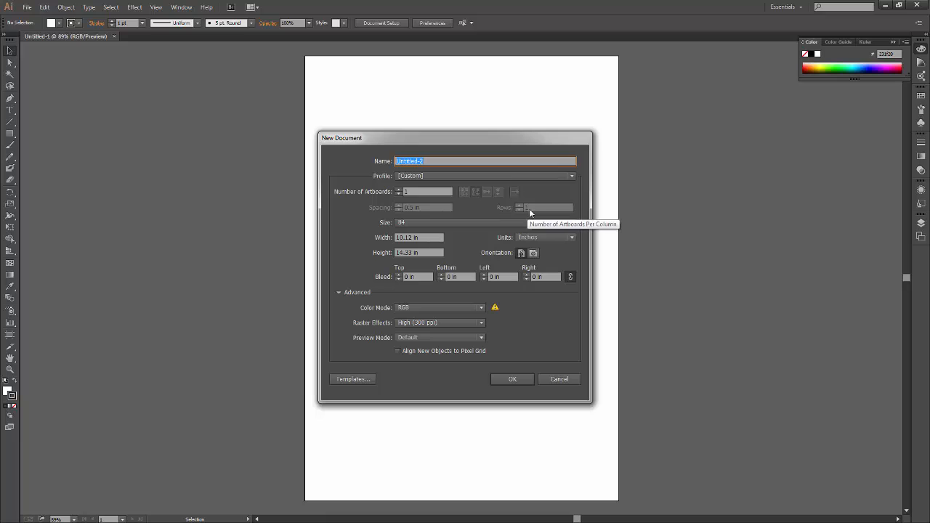
click(563, 379)
Examine Artboard 1's name and options and the commands available for managing artboards.
click(920, 236)
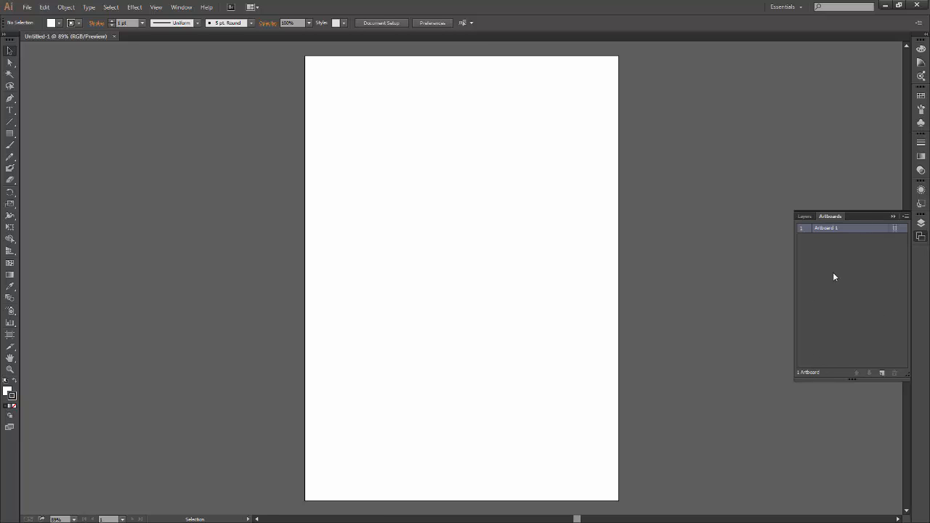
double_click(831, 228)
double_click(830, 229)
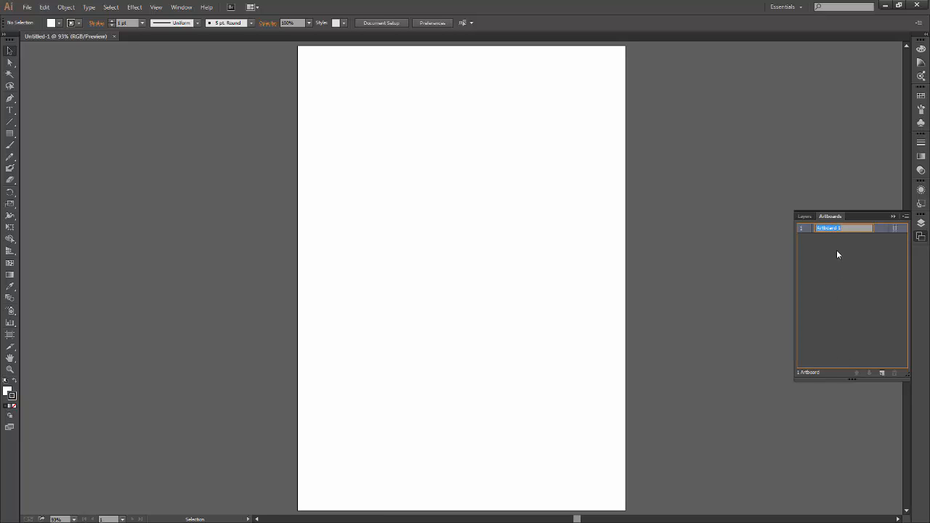
key(Return)
click(894, 228)
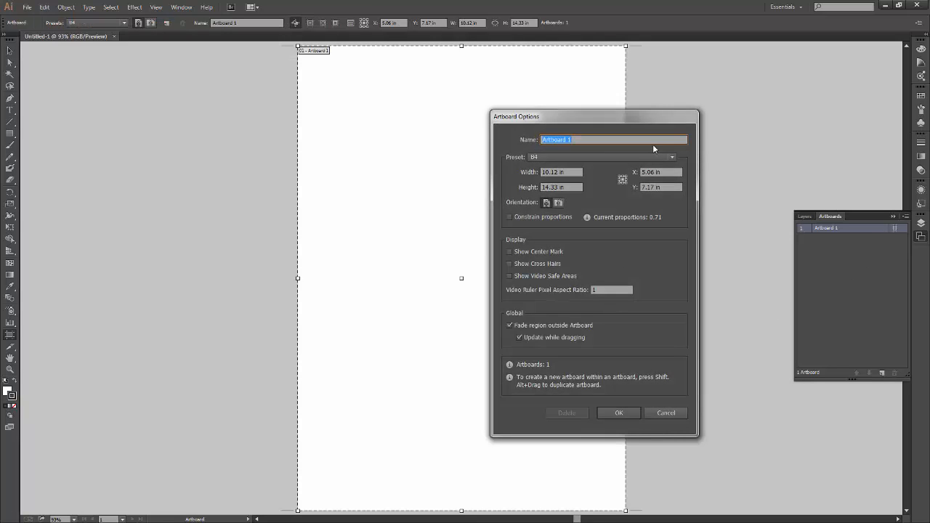
click(665, 412)
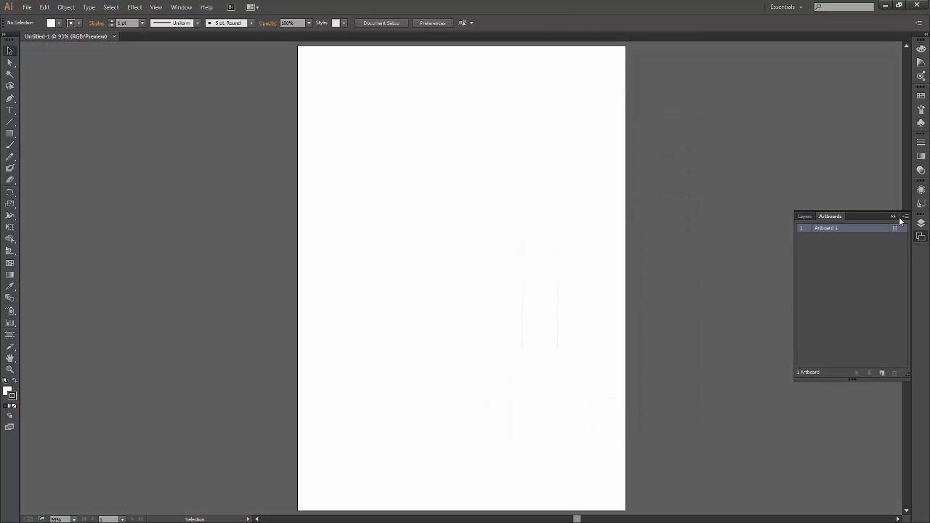
click(905, 216)
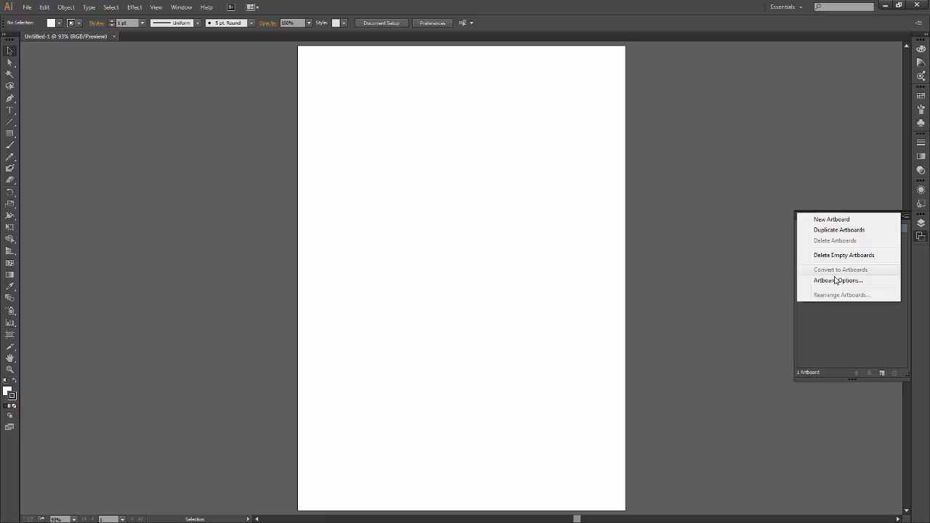
click(870, 346)
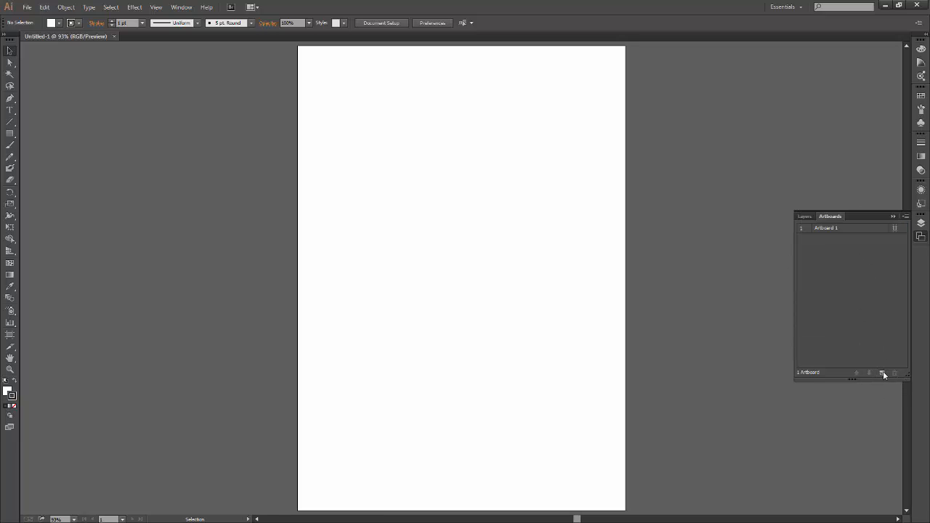
Duplicate Artboard 1 and undo the duplication.
drag(836, 228, 882, 372)
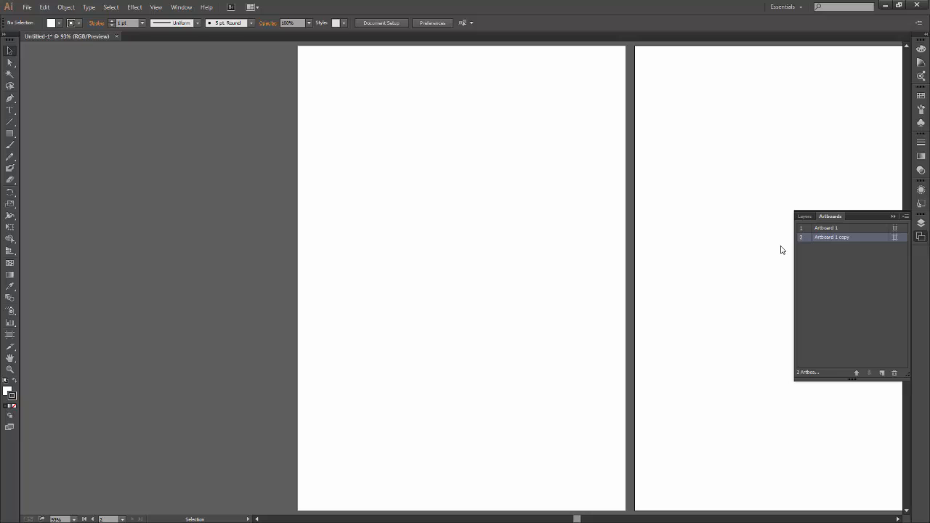
key(ctrl+z)
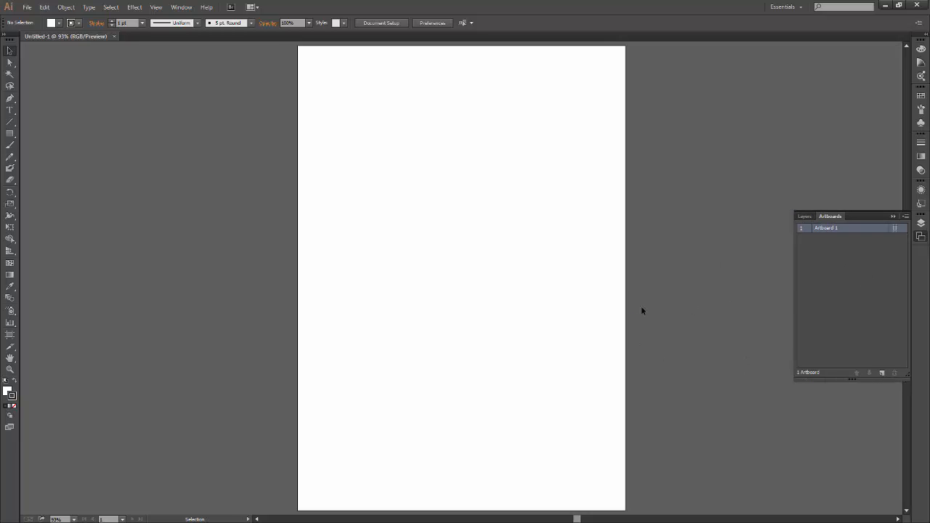
click(17, 336)
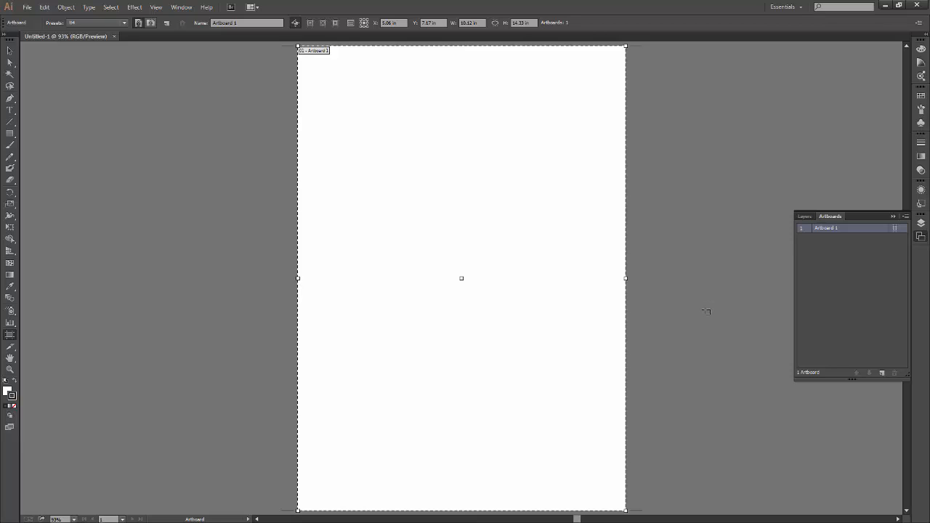
key(Escape)
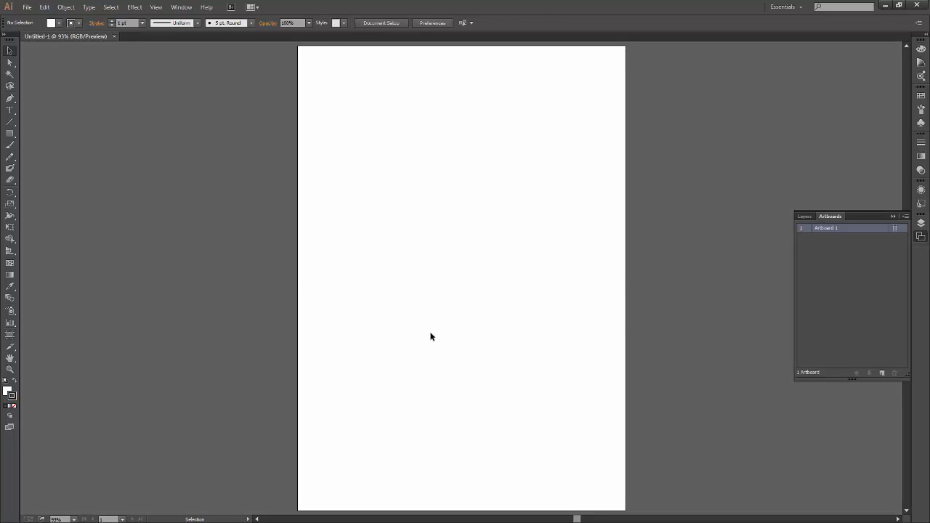
Activate the Artboard tool and close the Untitled-1 document.
key(shift+o)
key(ctrl+minus)
key(ctrl+minus)
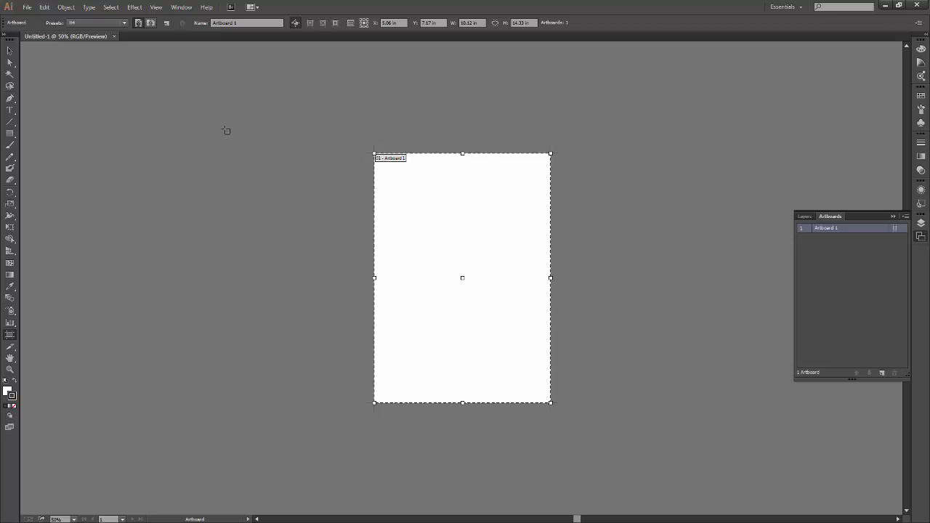
key(Delete)
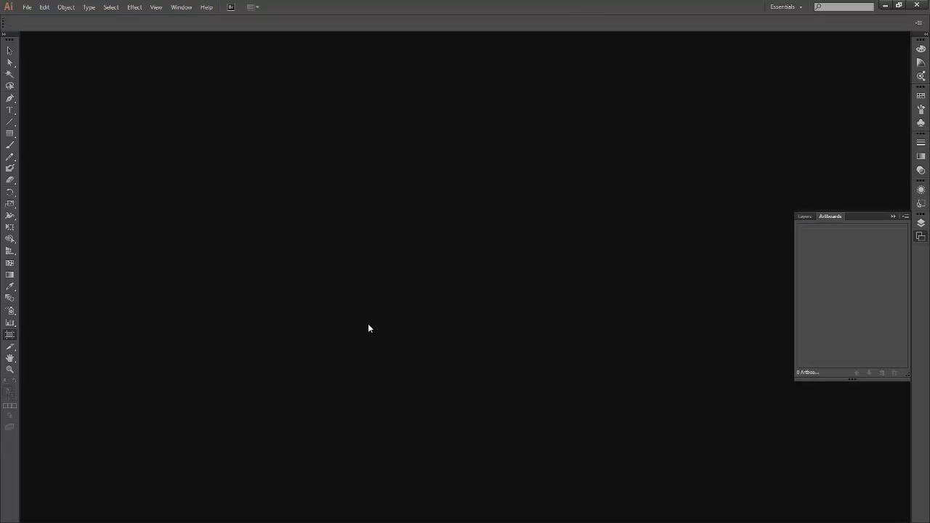
Create a new CMYK document with three B4 artboards arranged in a grid by row with two columns.
click(25, 7)
click(35, 16)
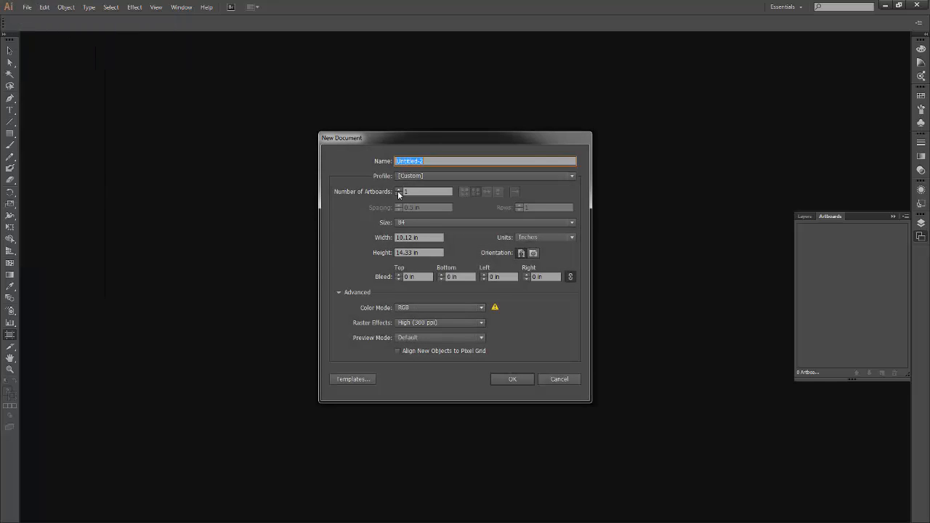
click(398, 190)
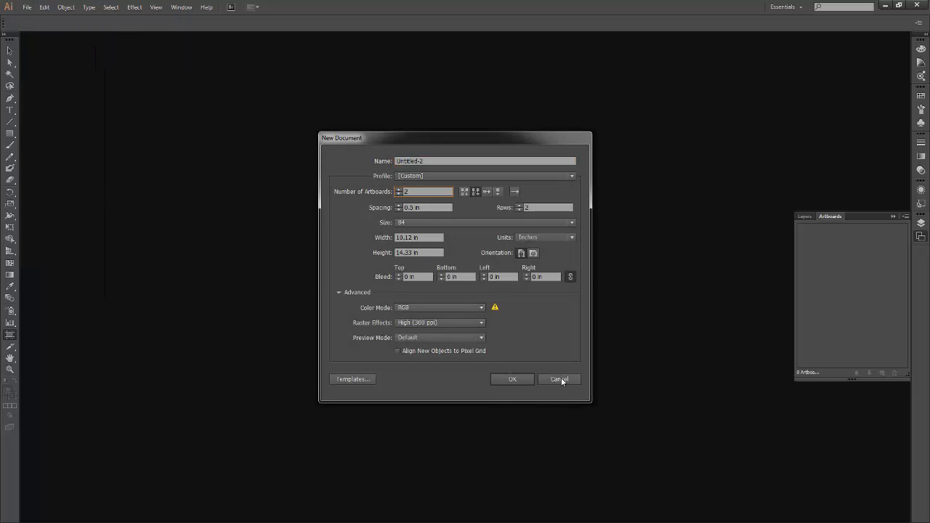
click(398, 190)
click(475, 308)
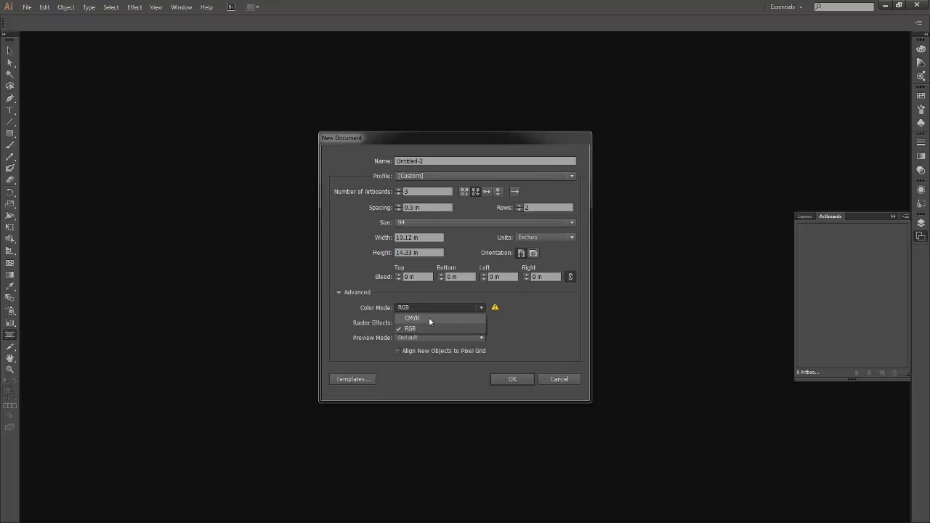
click(429, 318)
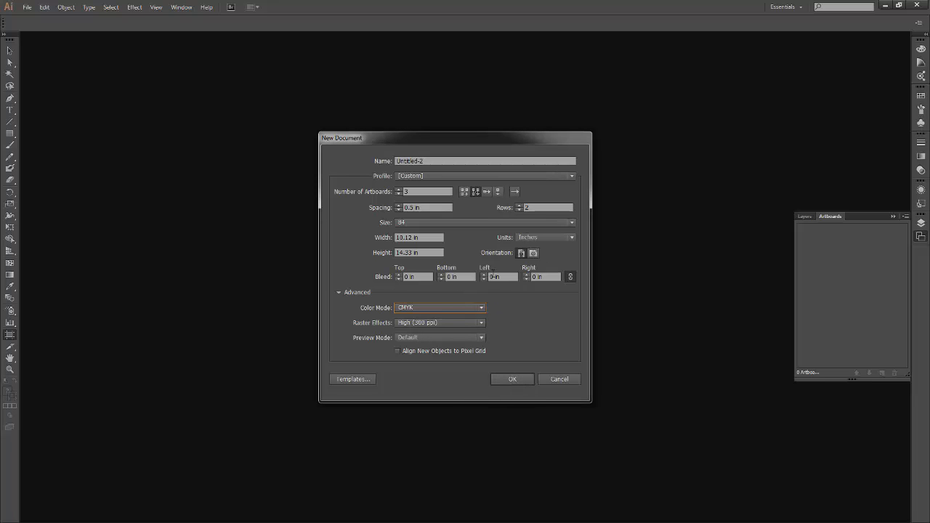
click(464, 192)
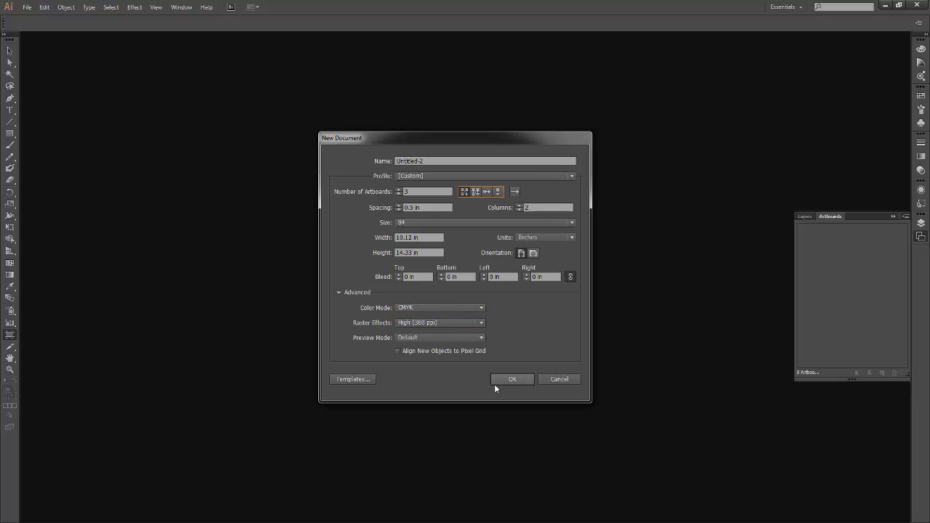
click(514, 379)
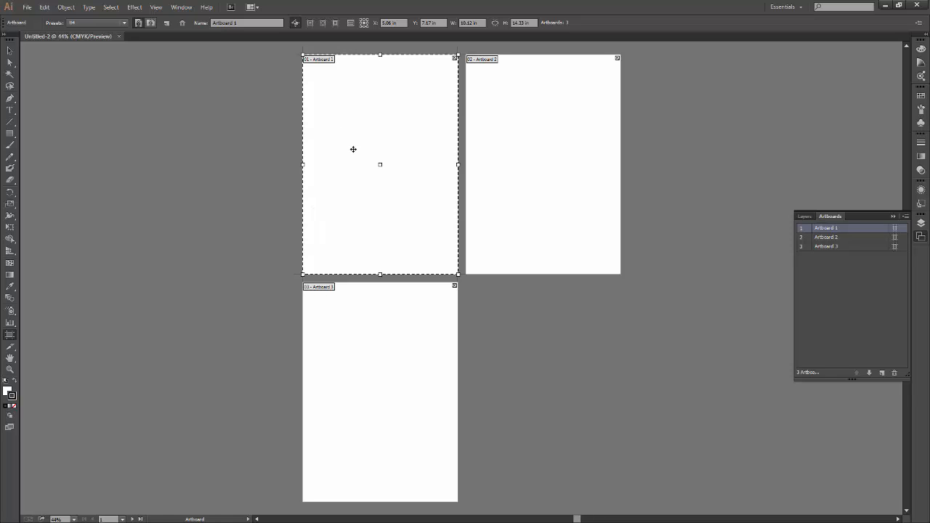
Select Artboards 1, 2 and 3 in turn to see where each one lies in the document.
click(856, 238)
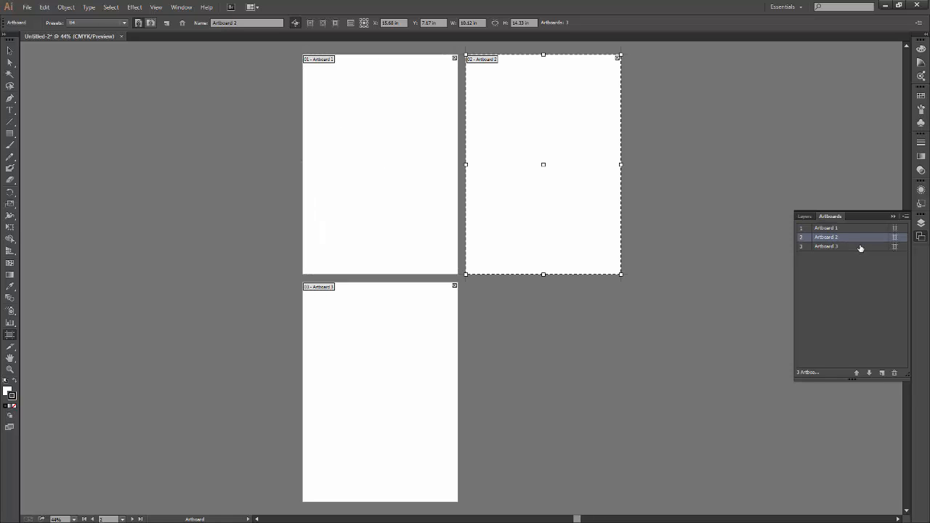
click(860, 247)
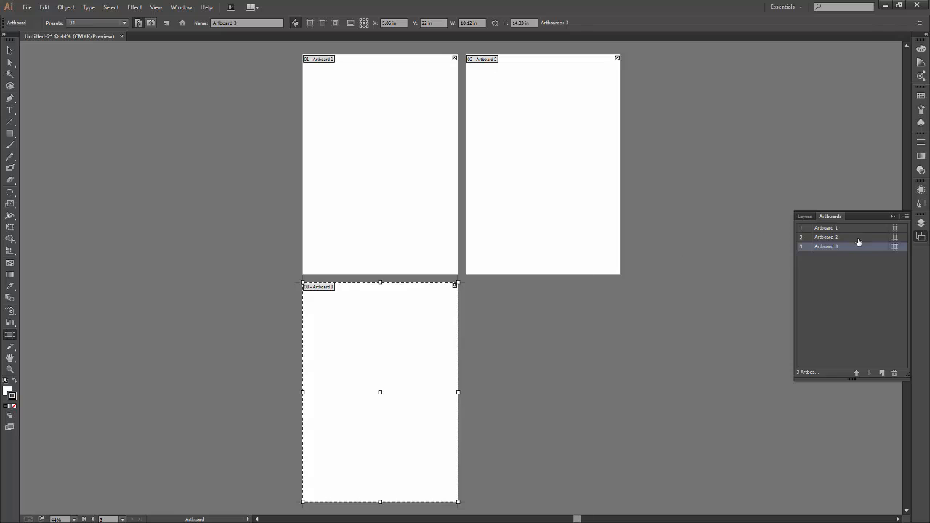
click(859, 238)
click(860, 228)
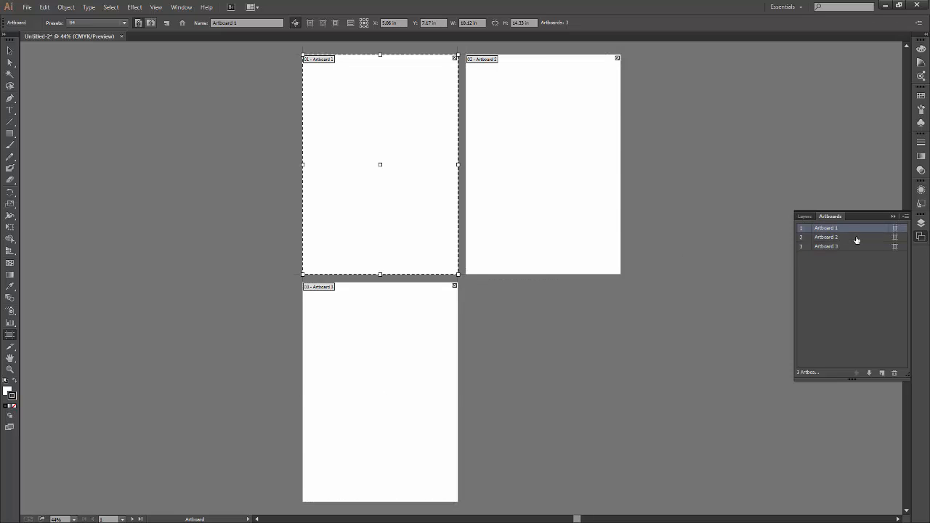
click(858, 239)
click(858, 248)
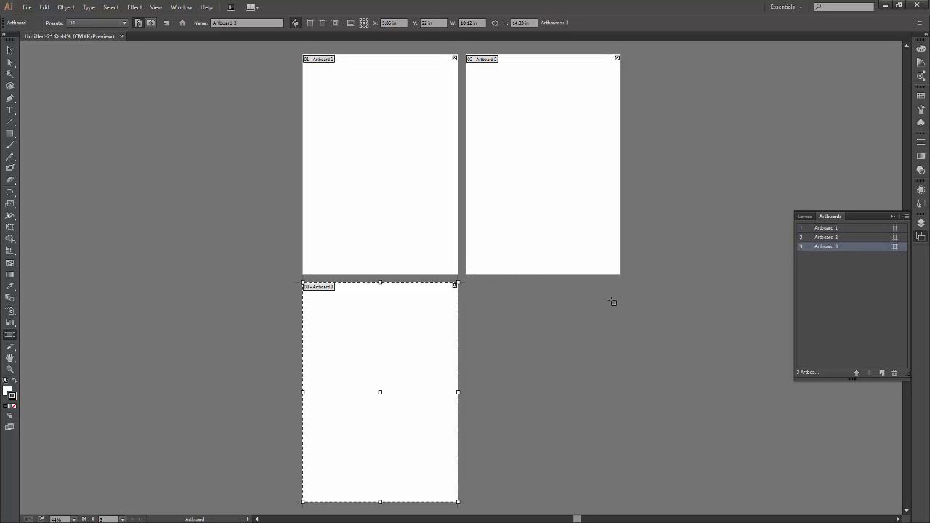
Move Artboard 1 away to the left of the other artboards, to about X -10.22 in, Y 8.27 in.
click(851, 229)
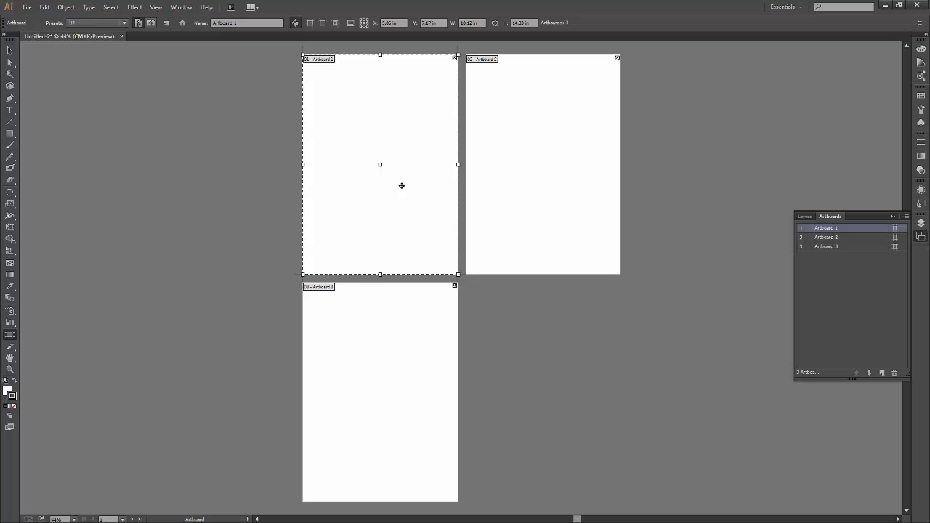
drag(401, 180, 202, 173)
mouse_move(193, 240)
mouse_down()
mouse_move(201, 371)
mouse_move(218, 259)
mouse_move(248, 271)
mouse_move(181, 248)
mouse_up()
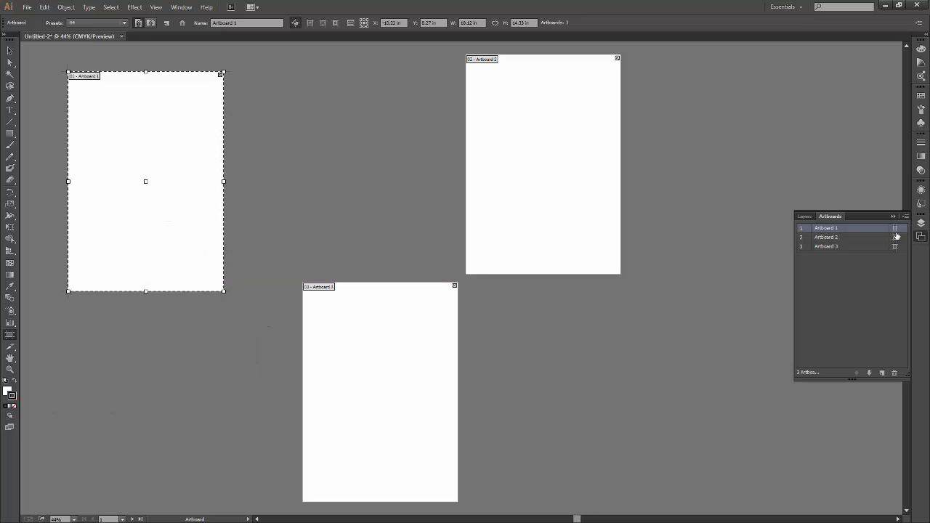
Set Artboard 1's X position to 10 in in its artboard options.
click(895, 231)
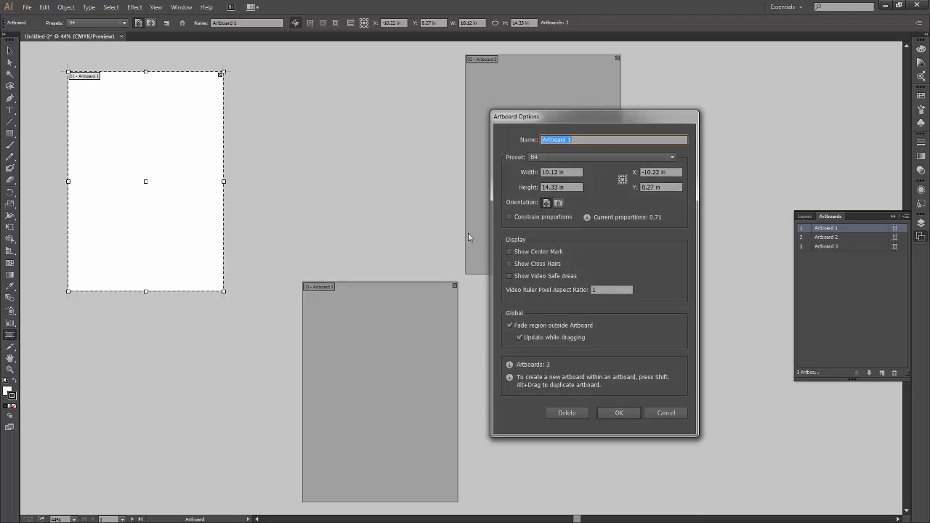
click(658, 172)
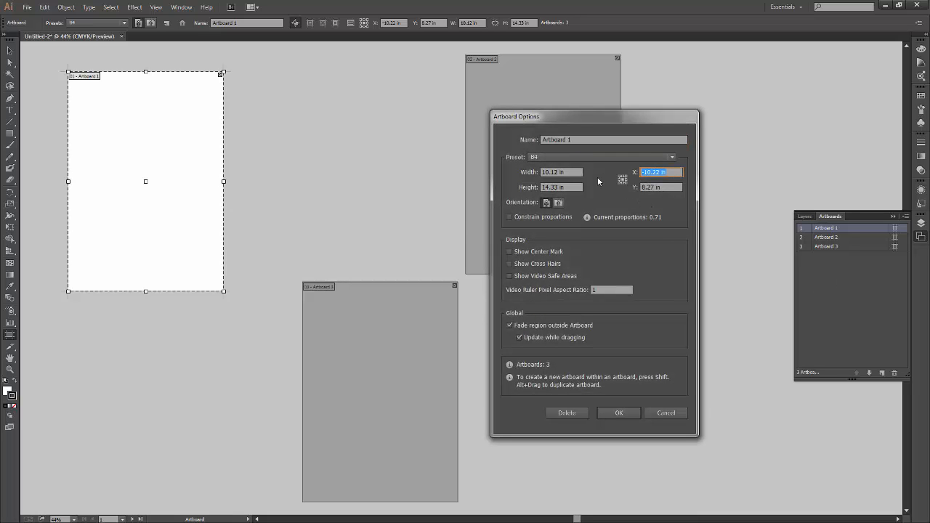
text(10)
key(Return)
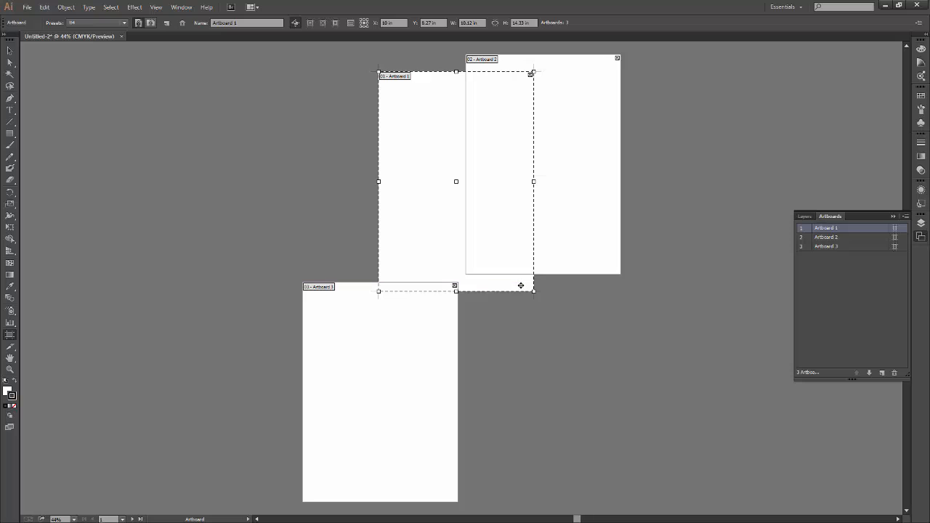
Try X positions of 12 in and 11.5 in for Artboard 1 in its artboard options and discard the changes.
click(894, 227)
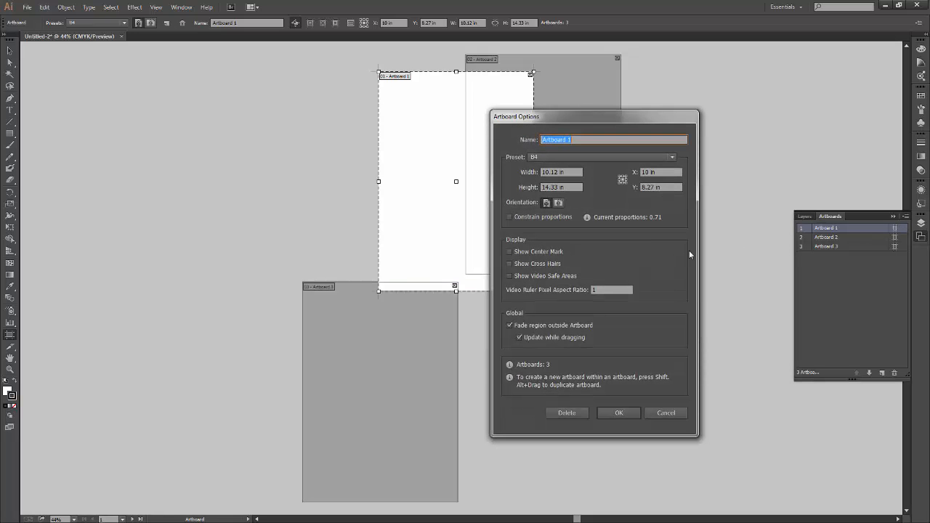
click(652, 172)
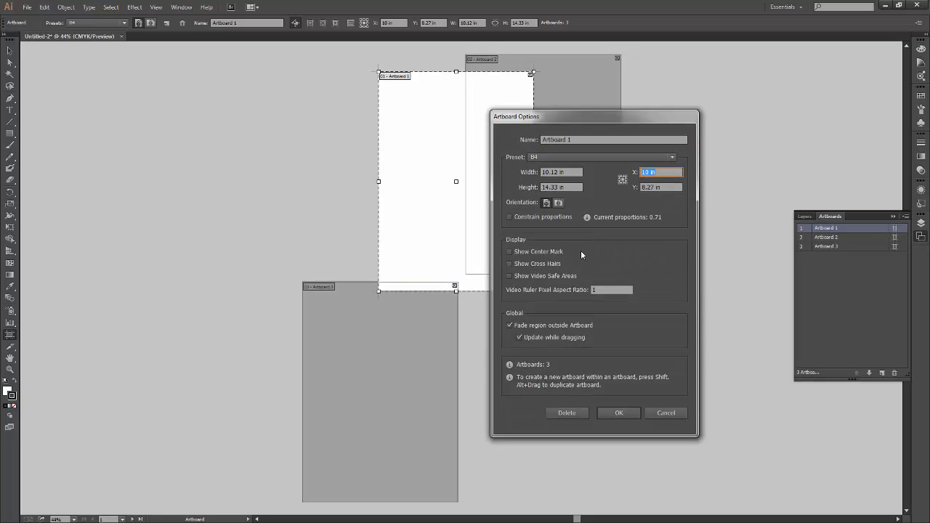
text(12)
key(Tab)
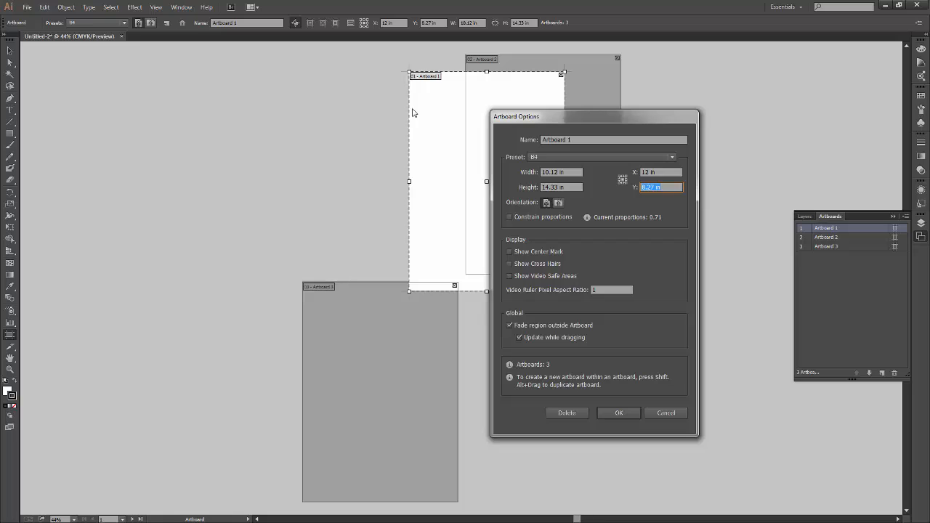
key(shift+Tab)
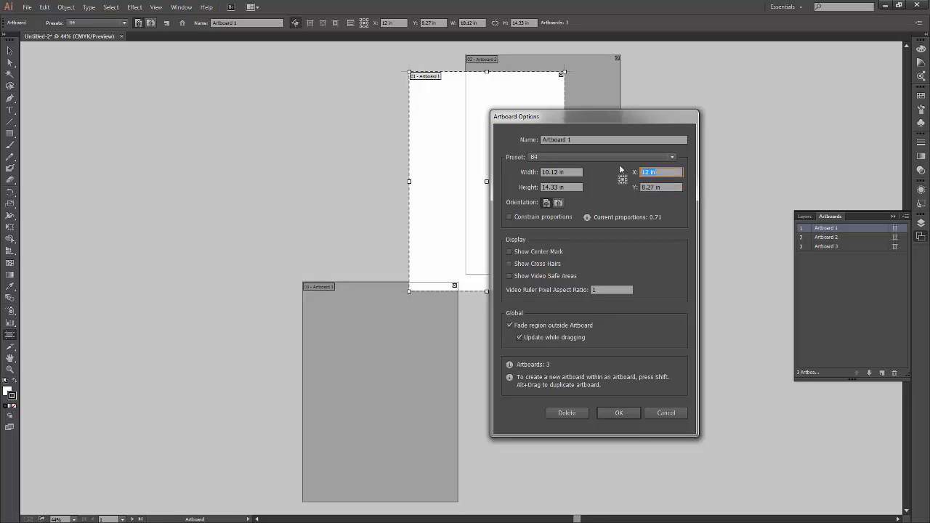
text(11.5)
key(Tab)
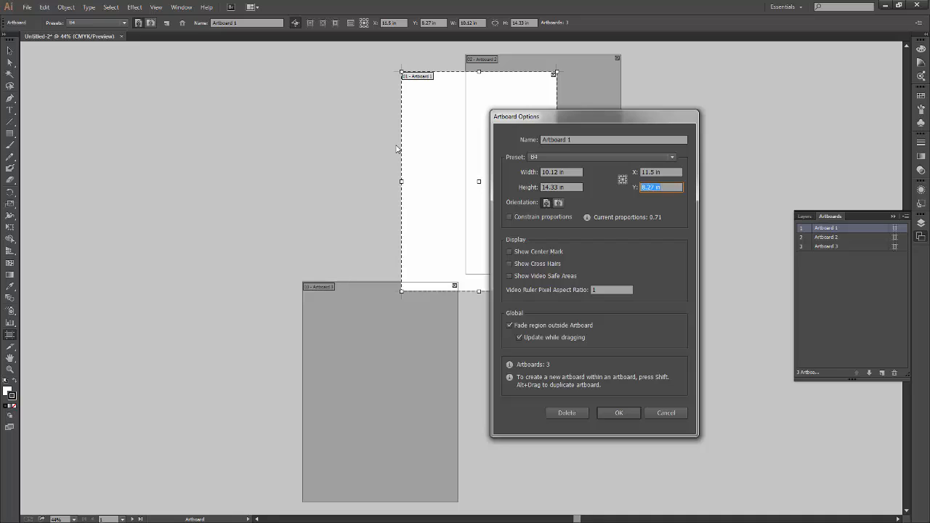
click(666, 413)
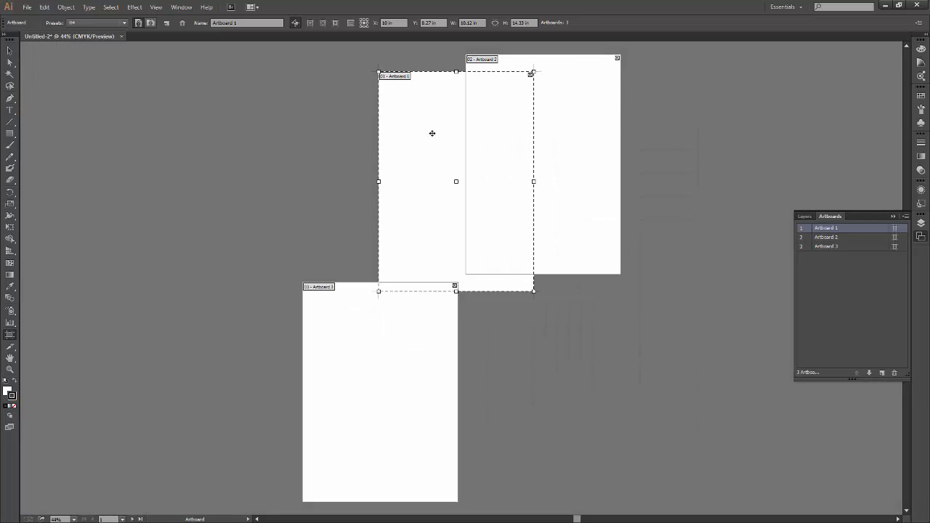
Move Artboard 1 around freely and realign it beside Artboard 2 and above Artboard 3, at X 5.06 in, Y 7.17 in.
drag(425, 191, 150, 213)
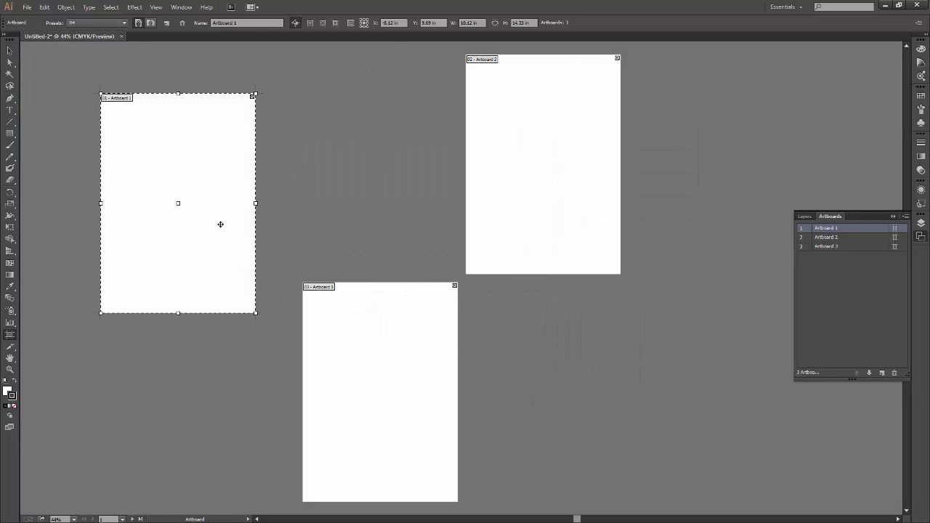
drag(201, 243, 416, 191)
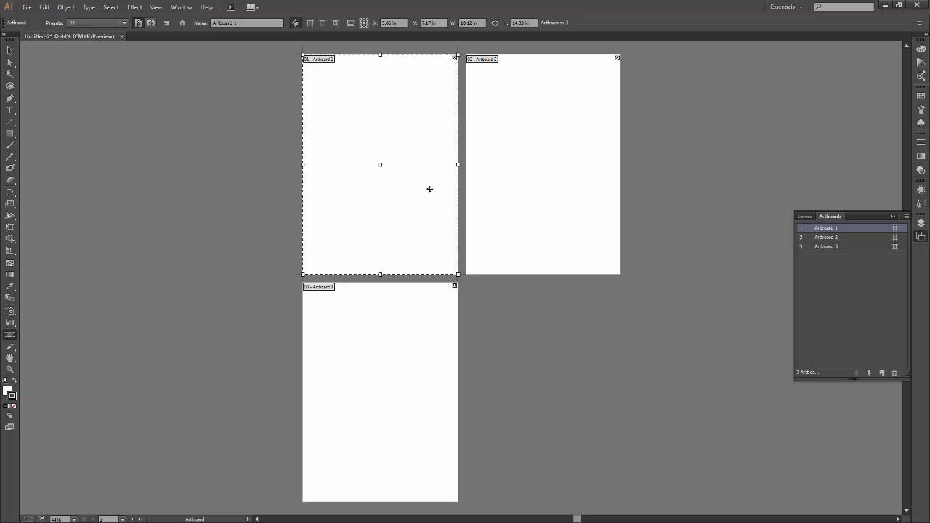
drag(419, 148, 233, 166)
drag(160, 97, 89, 187)
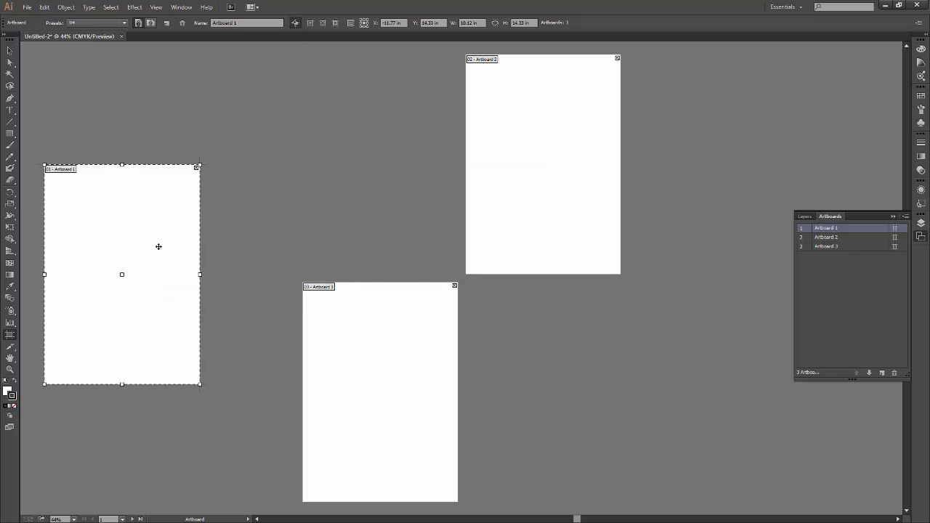
drag(158, 247, 422, 204)
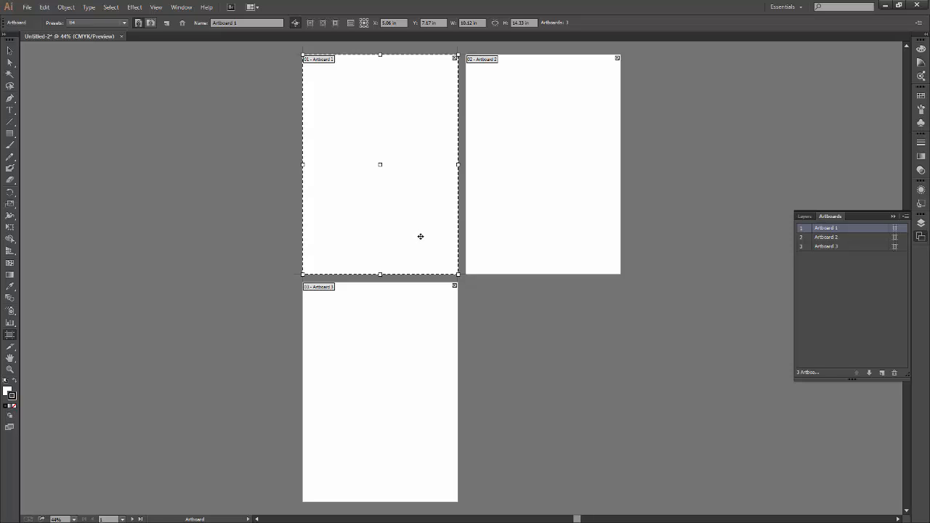
Duplicate Artboard 1 to its left at about X -5.74 in, Y 7.17 in, and duplicate that copy straight below at Y 22 in.
drag(420, 236, 367, 238)
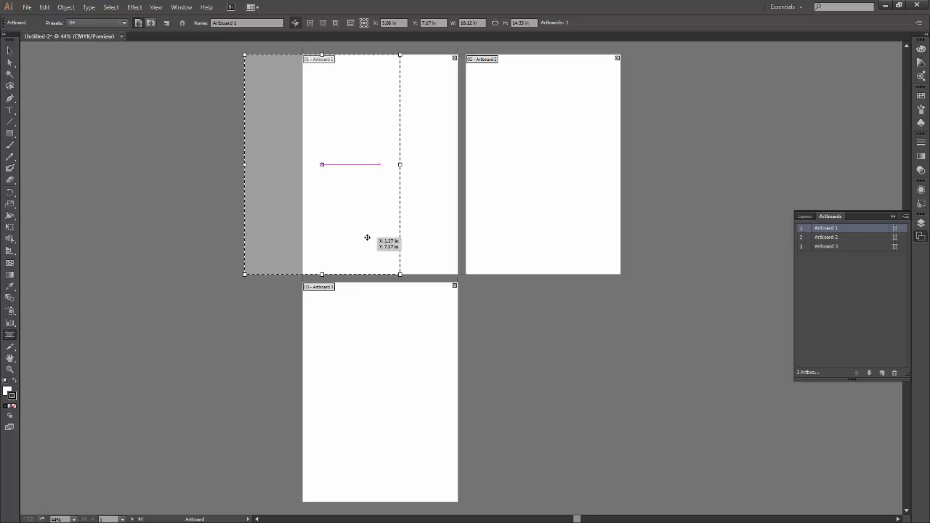
drag(367, 237, 265, 239)
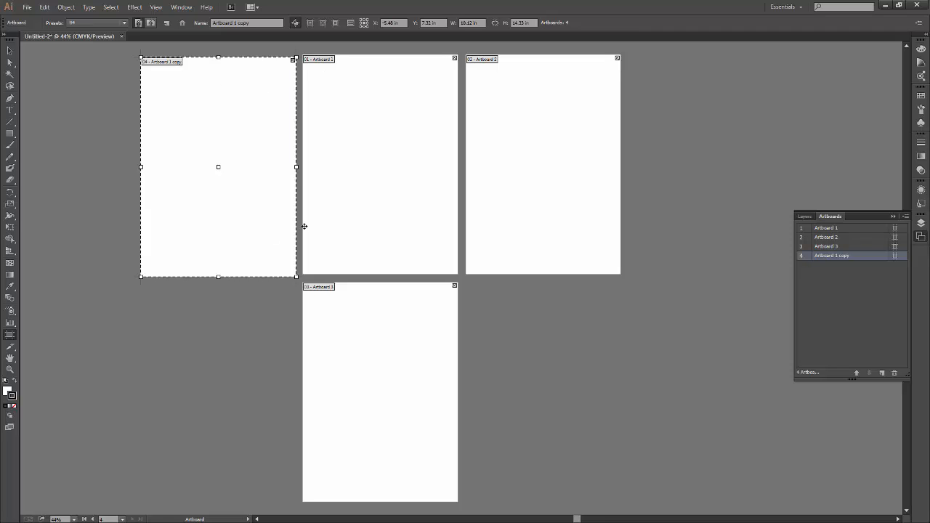
drag(284, 207, 254, 171)
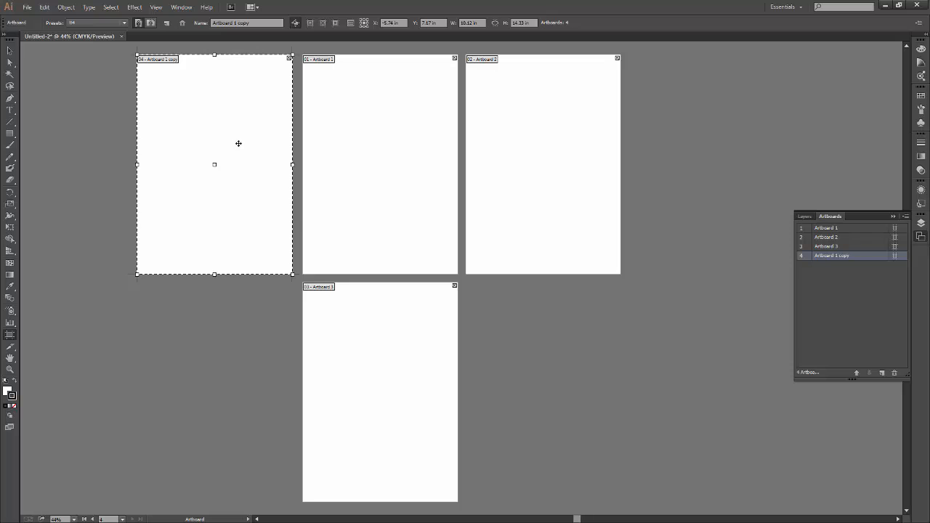
drag(234, 203, 239, 433)
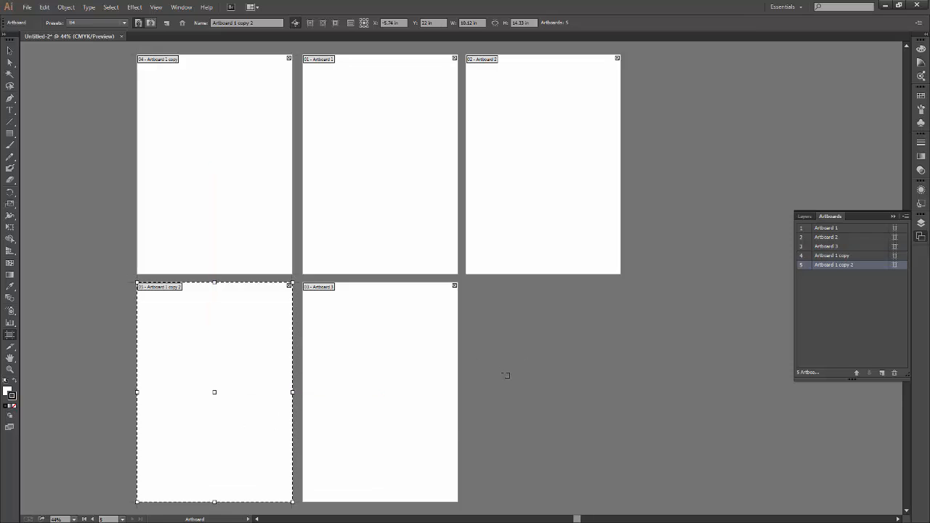
Duplicate Artboard 3 to its right, directly below Artboard 2, at about X 15.68 in, Y 22 in.
drag(417, 411, 584, 414)
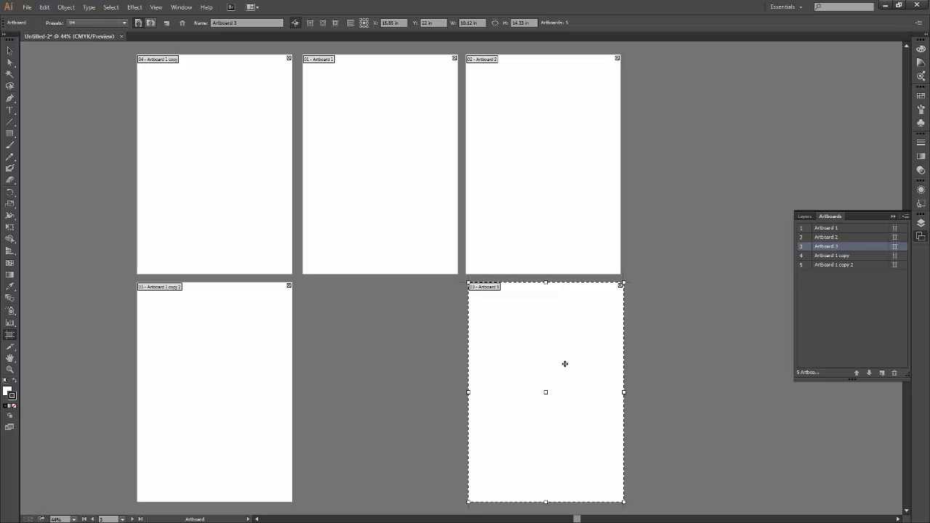
key(ctrl+z)
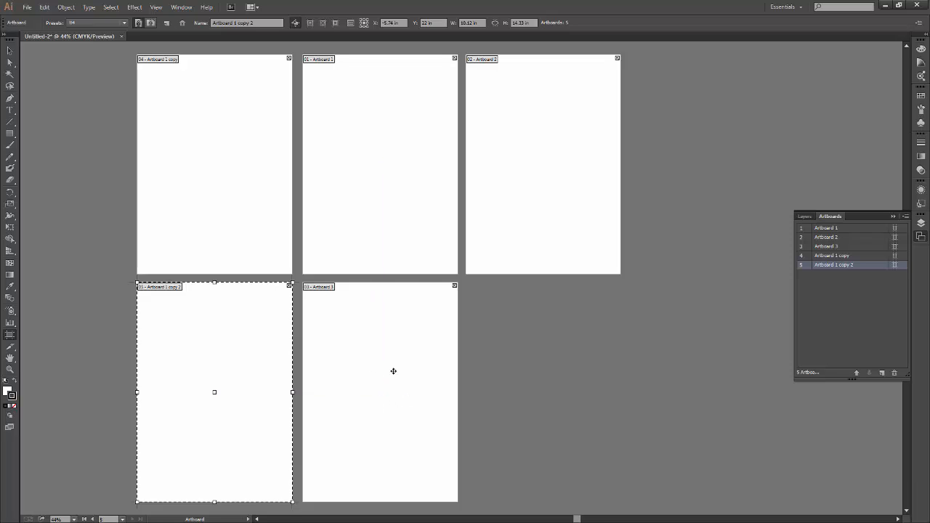
drag(393, 371, 560, 371)
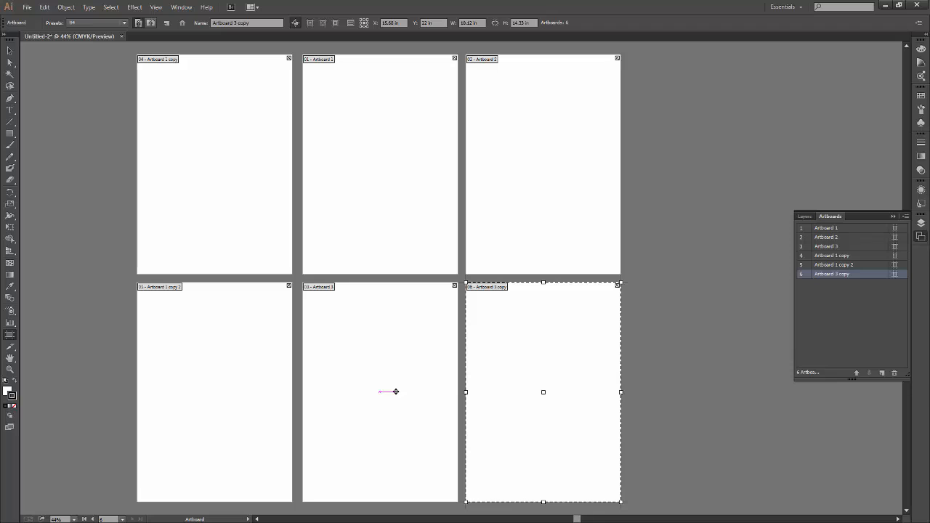
Select the artboards one after another on the canvas and in the artboard list to compare names with positions.
click(374, 103)
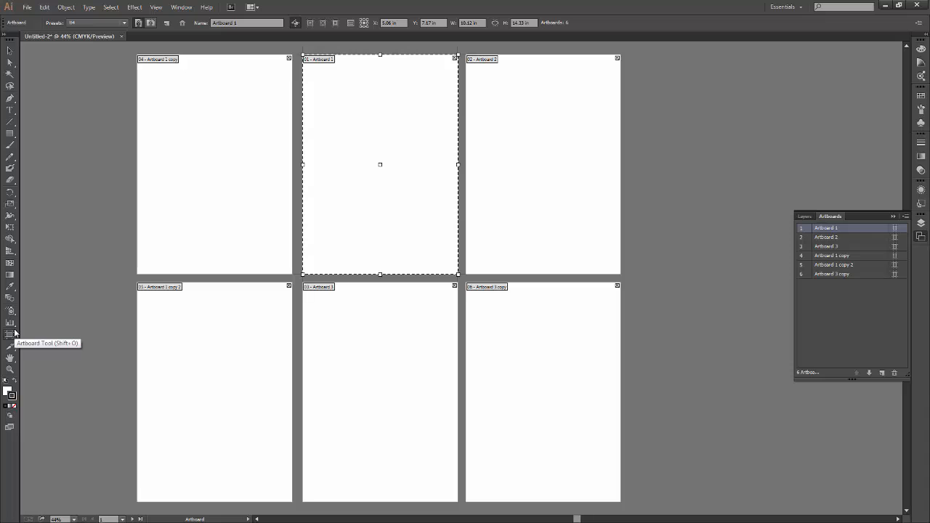
click(531, 158)
click(472, 347)
click(374, 371)
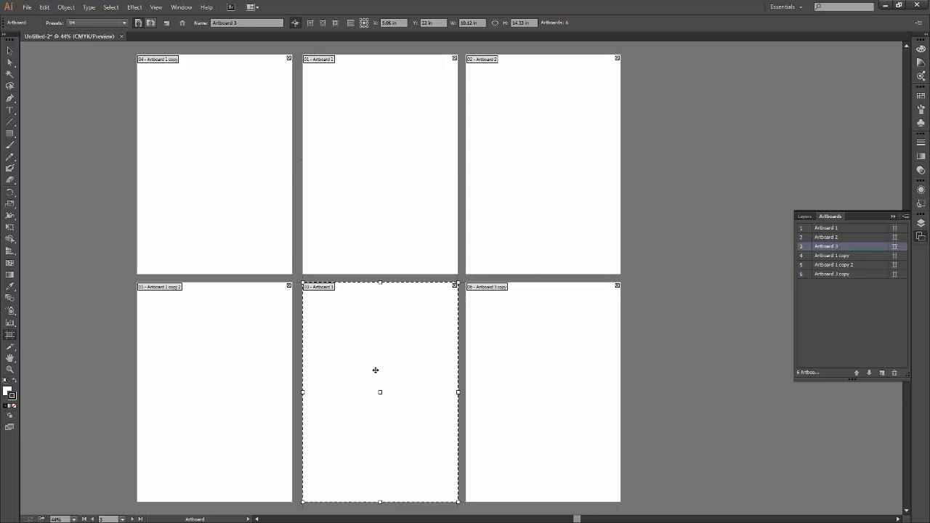
click(845, 256)
click(850, 265)
click(850, 274)
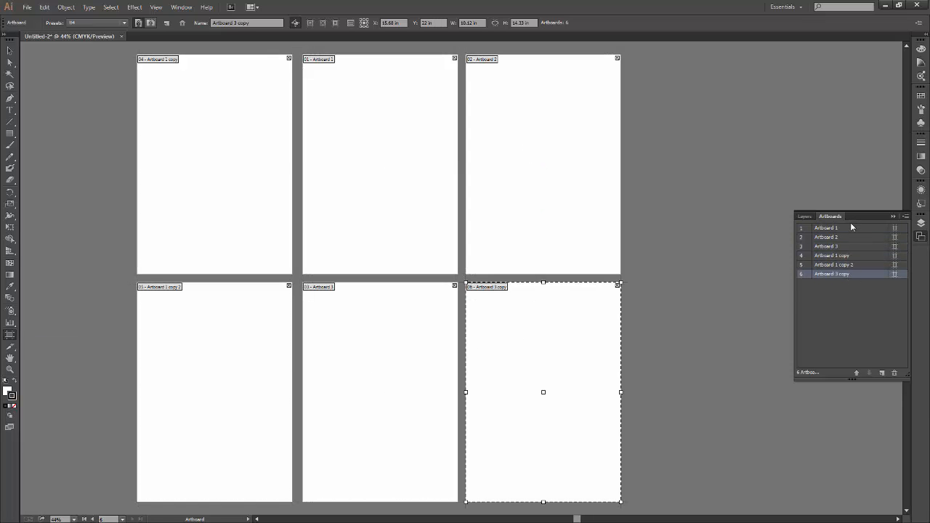
click(847, 229)
click(847, 238)
Hide and reopen the artboard list, and check which entry matches each of the two Artboard 1 copies, Artboard 3 and Artboard 1.
click(893, 216)
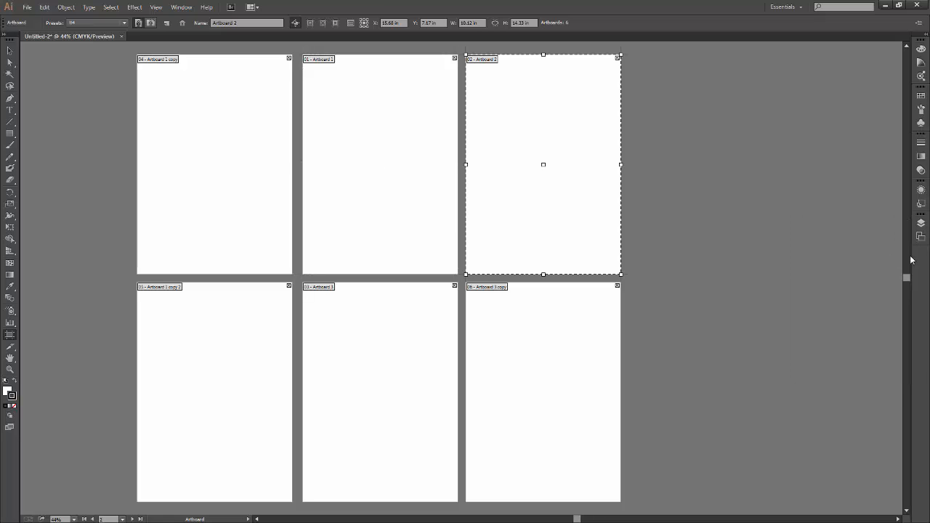
click(921, 236)
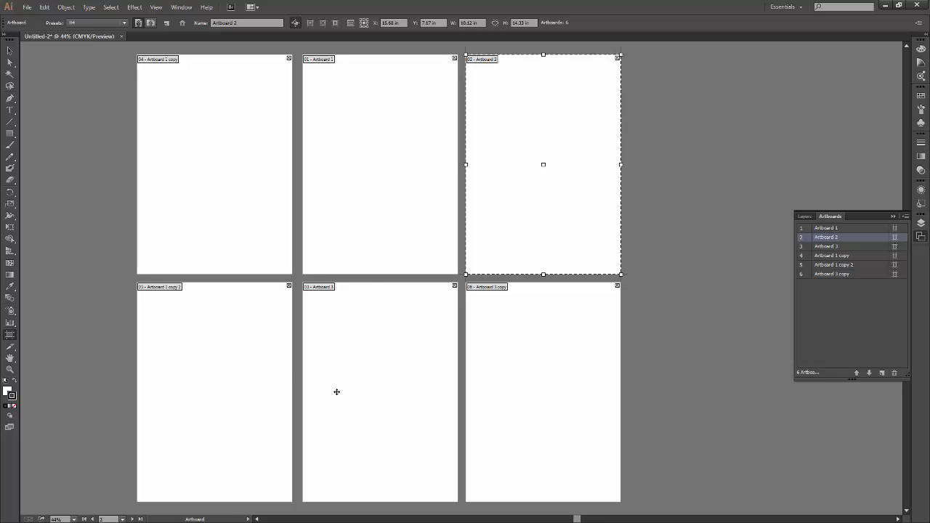
click(222, 191)
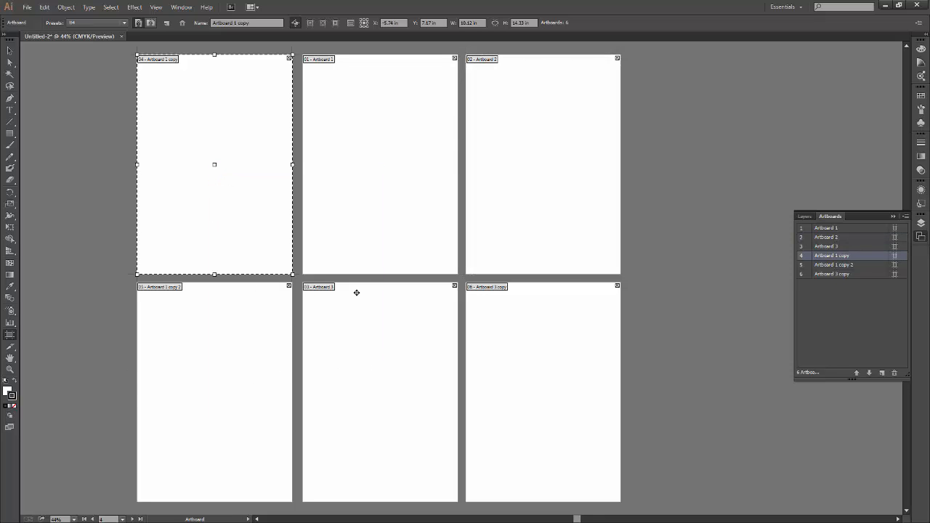
click(227, 354)
click(397, 389)
click(400, 164)
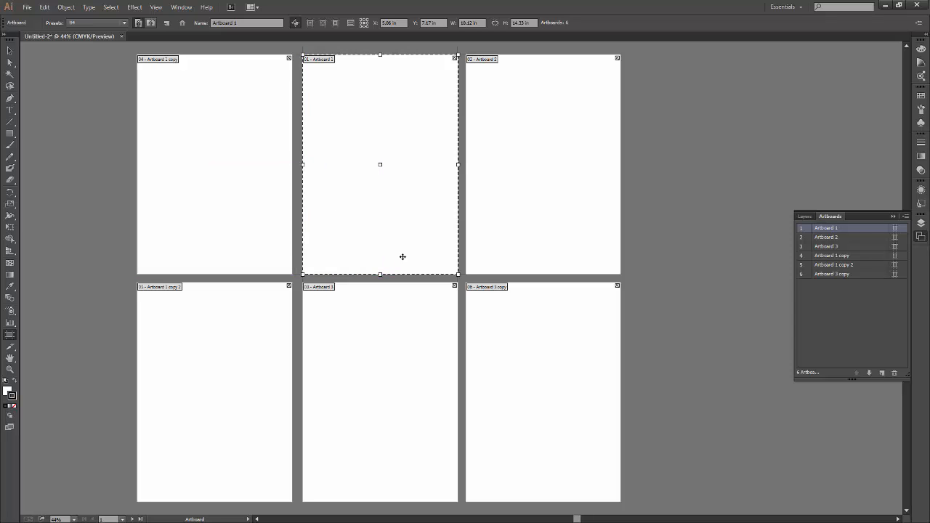
Resize Artboard 1 freely by its side, bottom and corner handles, ending at about 10.12 by 14.42 in.
scroll(447, 263, up, 2)
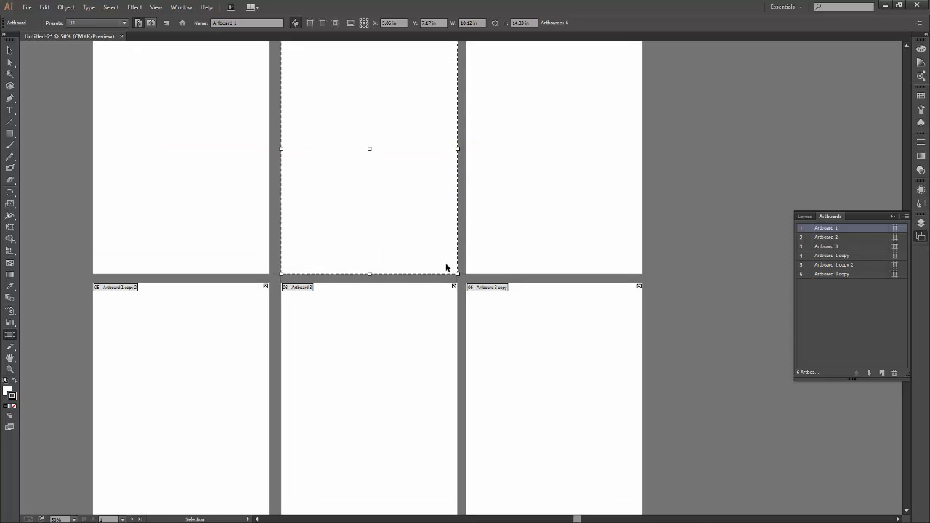
drag(457, 363, 499, 322)
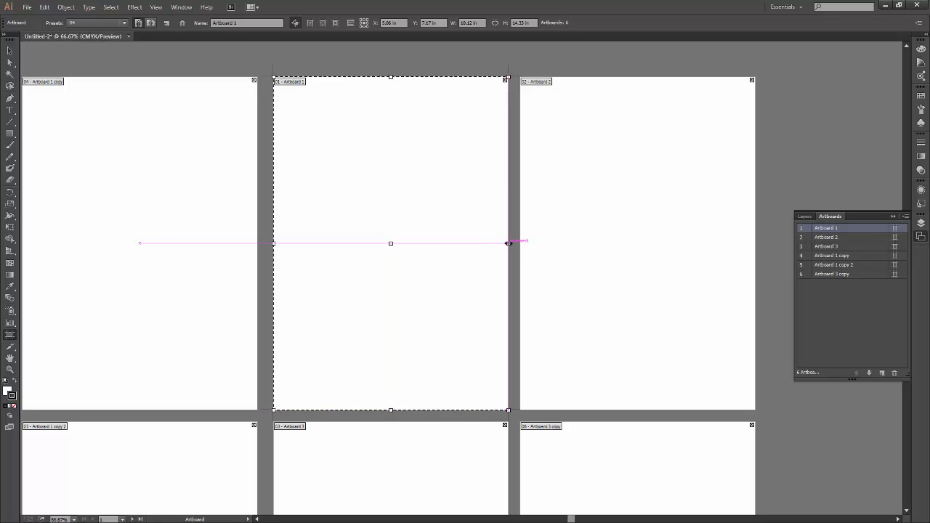
drag(506, 245, 402, 320)
drag(336, 414, 332, 221)
drag(392, 224, 507, 413)
Draw a rectangle about 5.77 by 5.67 in near the middle of Artboard 1 and deselect it.
click(10, 134)
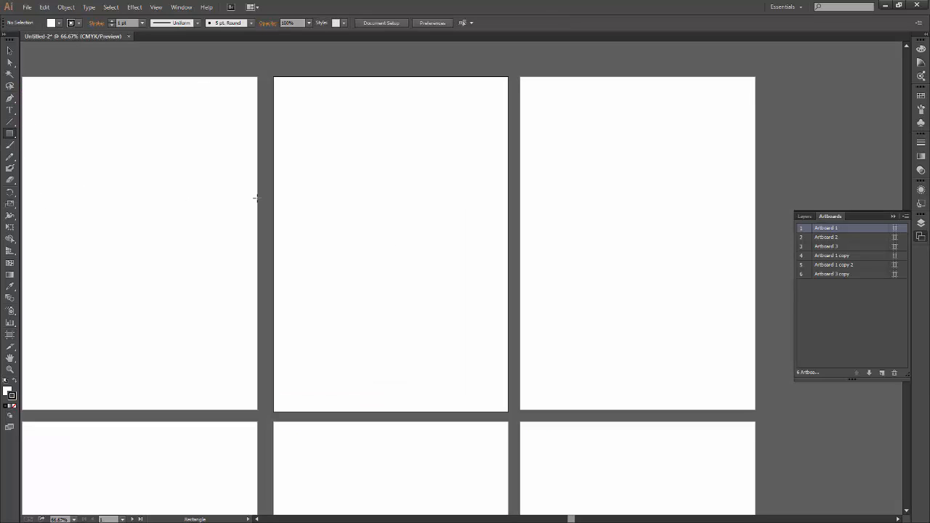
drag(317, 175, 452, 308)
key(v)
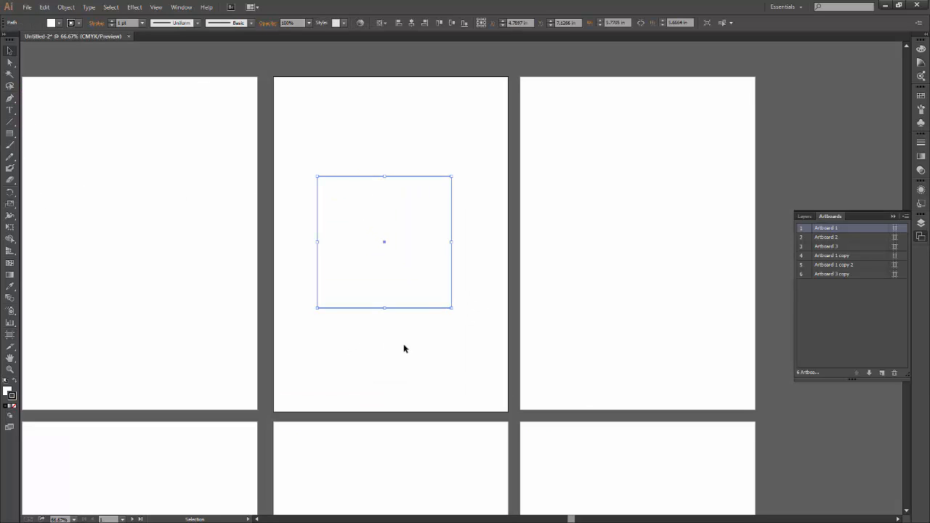
click(519, 265)
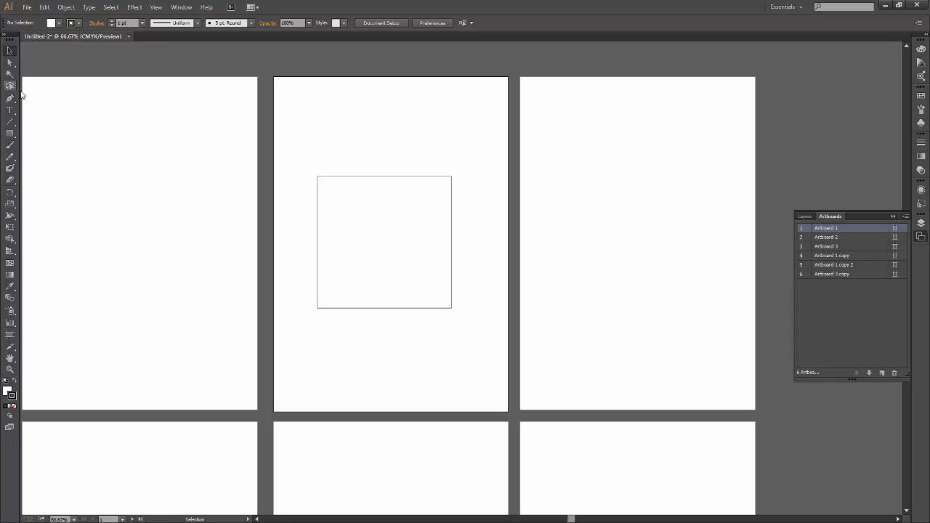
Resize Artboard 1 with the Artboard tool by its lower-right corner to 10.12 by 14.33 in.
click(9, 335)
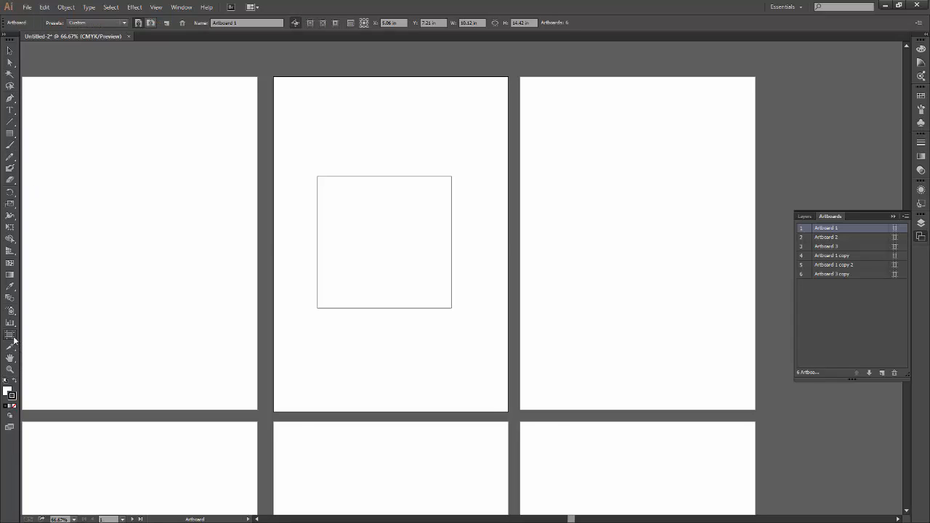
mouse_move(508, 412)
mouse_down()
mouse_move(465, 310)
mouse_move(508, 411)
mouse_up()
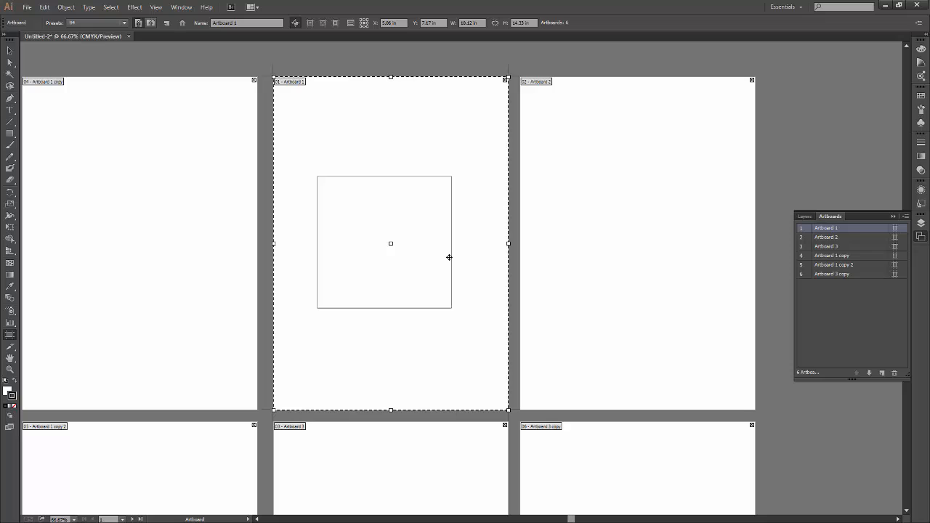
mouse_move(508, 410)
mouse_down()
mouse_move(469, 380)
mouse_move(426, 265)
mouse_move(457, 353)
mouse_move(507, 395)
mouse_move(509, 411)
mouse_up()
Delete the rectangle drawn on Artboard 1.
key(v)
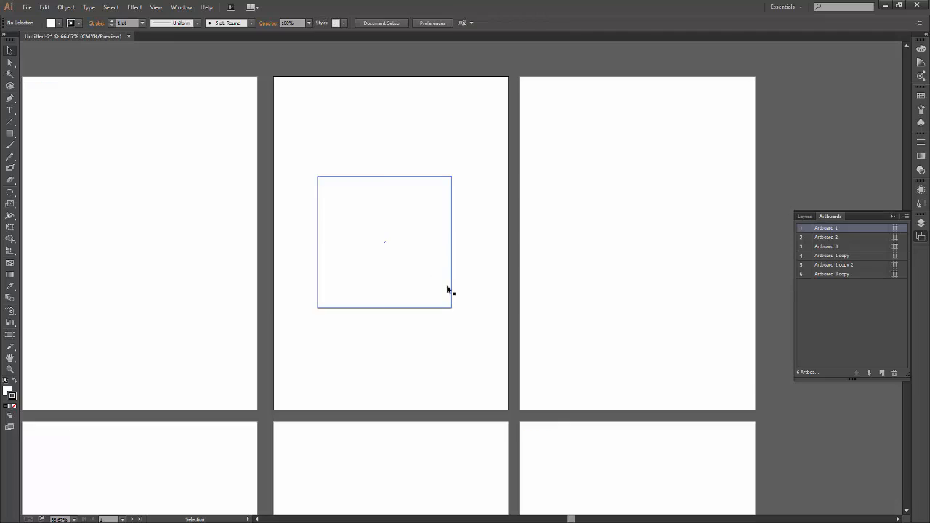
click(450, 303)
key(Delete)
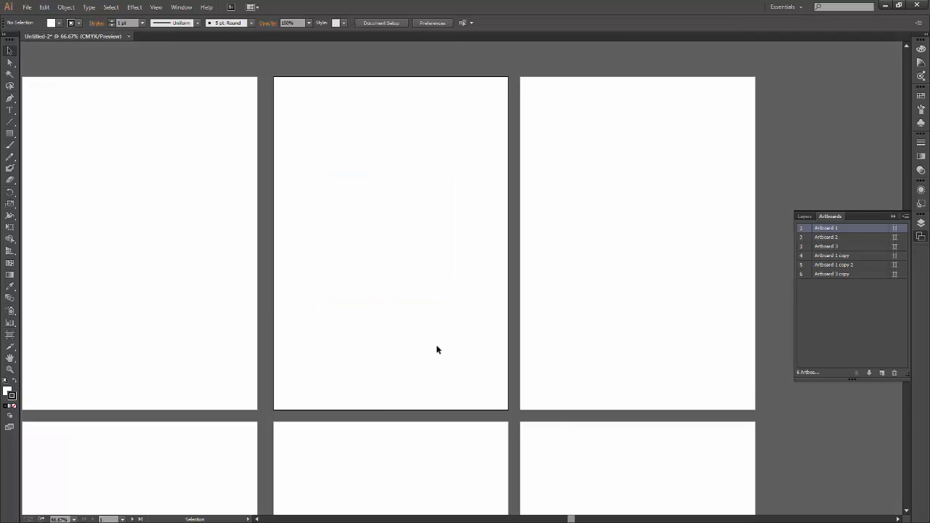
Try resizing Artboard 1 freely by its lower-right corner to about 7.36 by 9.81 in, and undo the change.
click(10, 334)
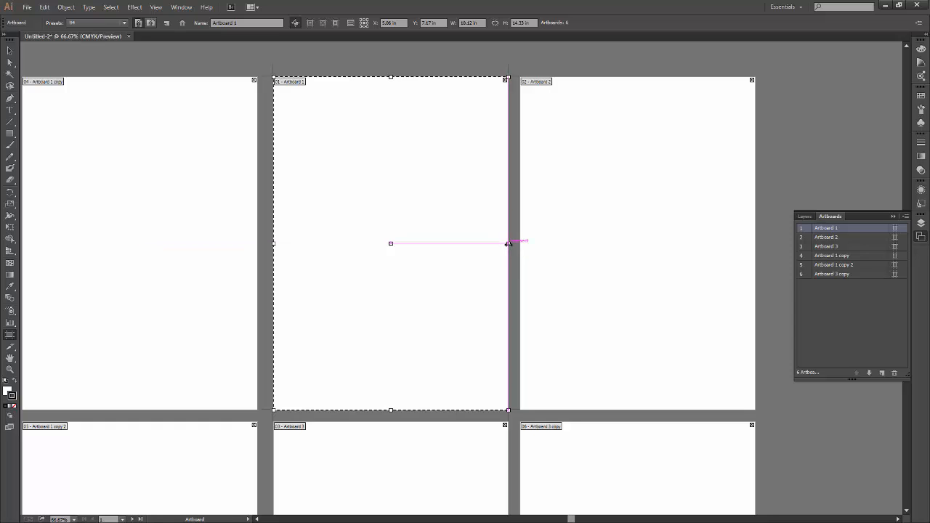
mouse_move(508, 243)
mouse_down()
mouse_move(341, 263)
mouse_move(508, 257)
mouse_up()
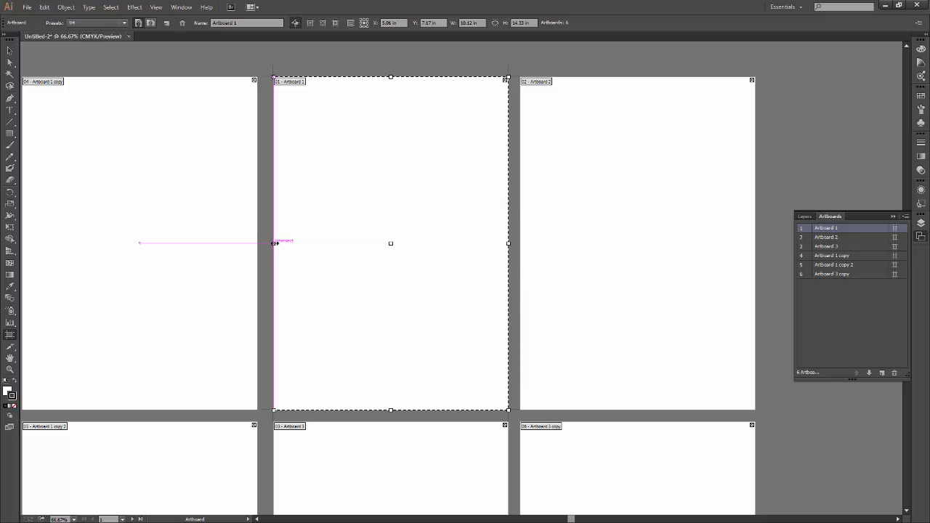
drag(276, 245, 274, 285)
mouse_move(390, 410)
mouse_down()
mouse_move(390, 395)
mouse_move(395, 424)
mouse_move(393, 222)
mouse_move(416, 408)
mouse_move(407, 247)
mouse_move(393, 410)
mouse_up()
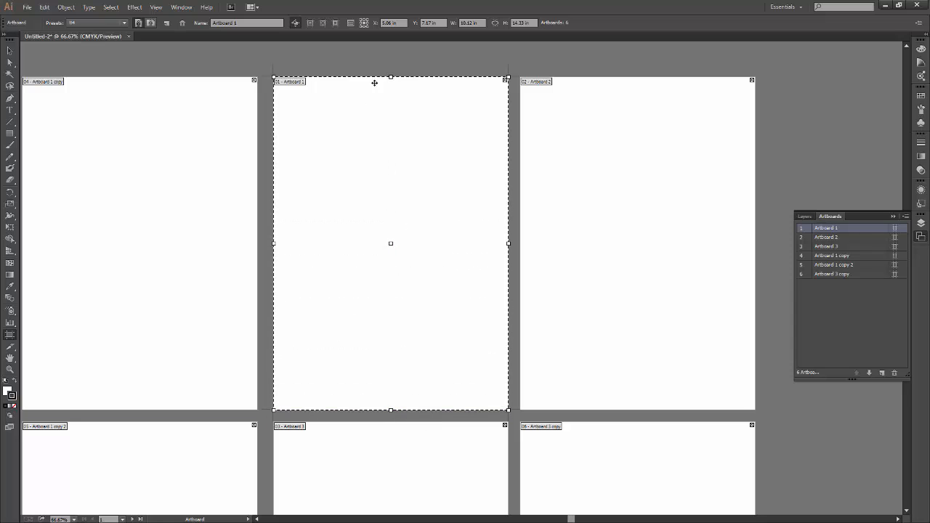
mouse_move(390, 77)
mouse_down()
mouse_move(385, 245)
mouse_move(390, 124)
mouse_move(399, 133)
mouse_move(390, 75)
mouse_up()
drag(507, 409, 443, 305)
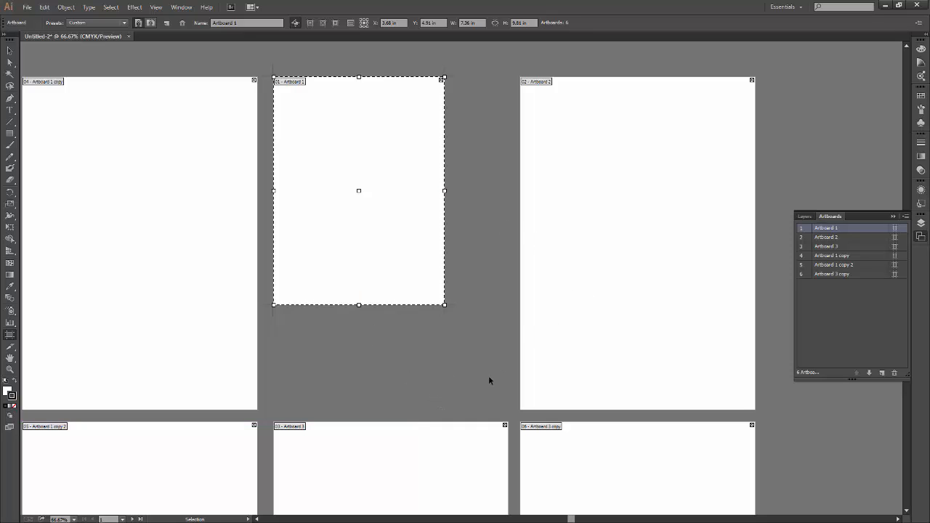
key(ctrl+z)
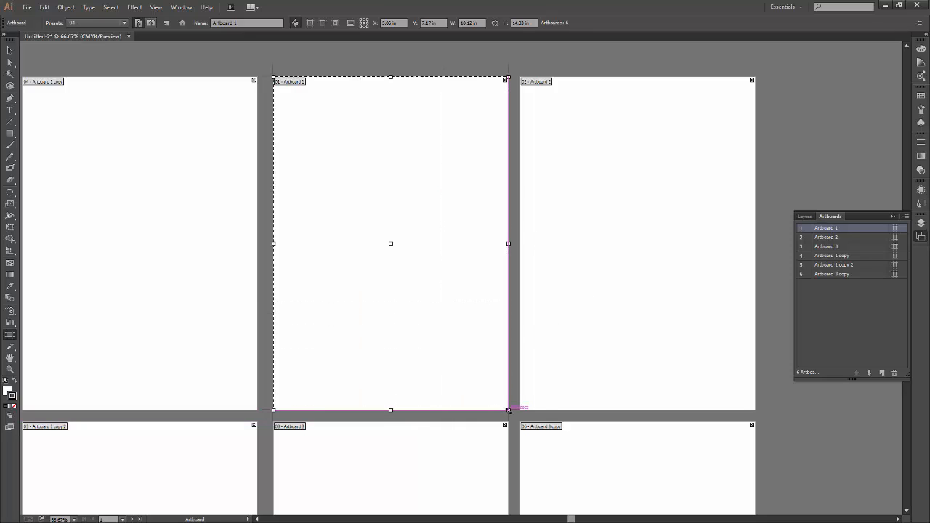
Try scaling Artboard 1 proportionally by its lower-right corner, to about 4.63 by 6.56 in and 5.3 by 7.5 in, undoing each resize.
drag(507, 410, 382, 220)
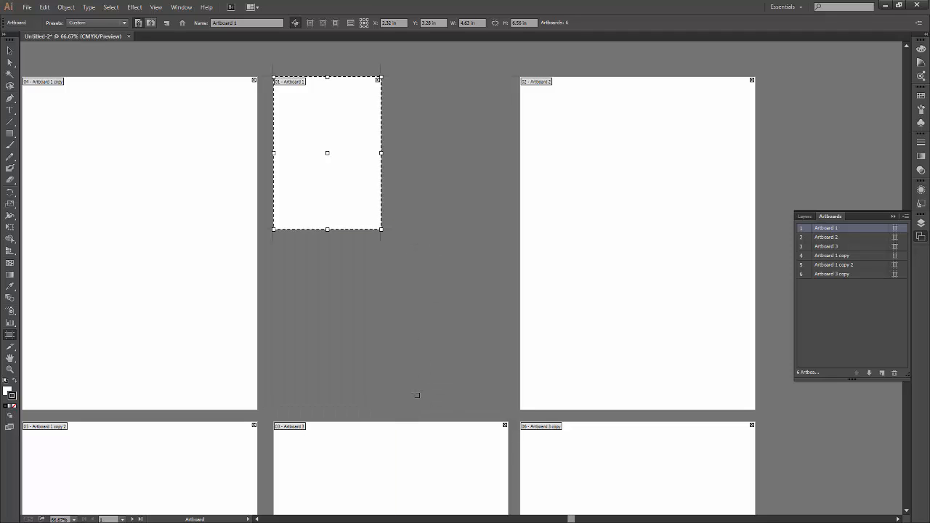
key(ctrl+z)
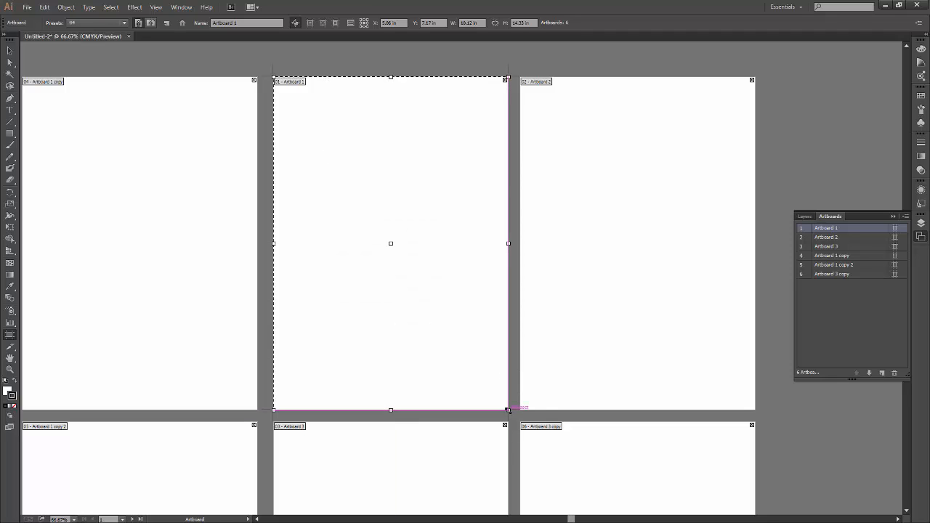
drag(507, 410, 466, 350)
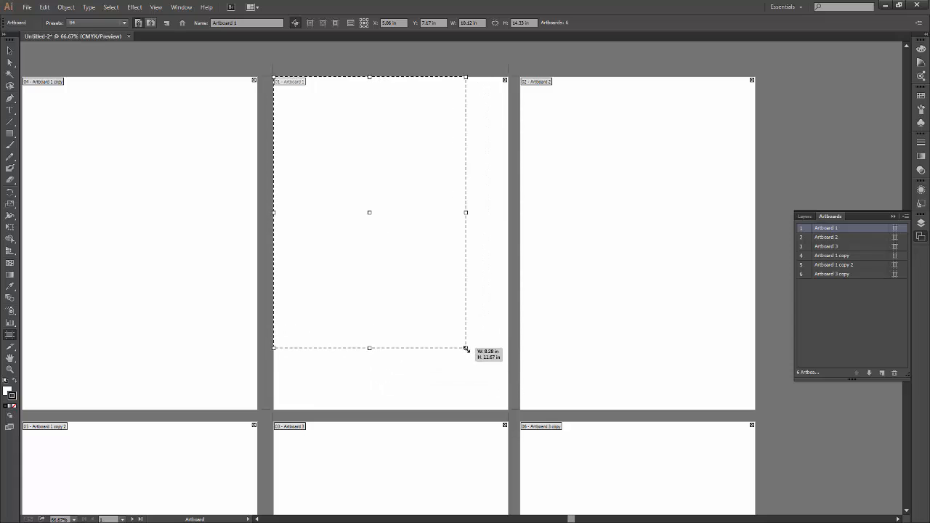
drag(465, 349, 316, 268)
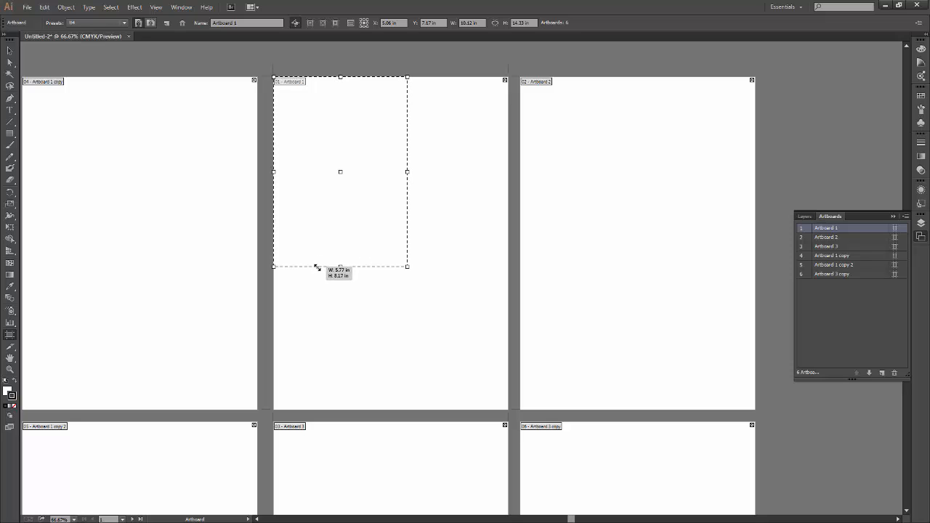
drag(317, 268, 316, 267)
drag(317, 268, 317, 266)
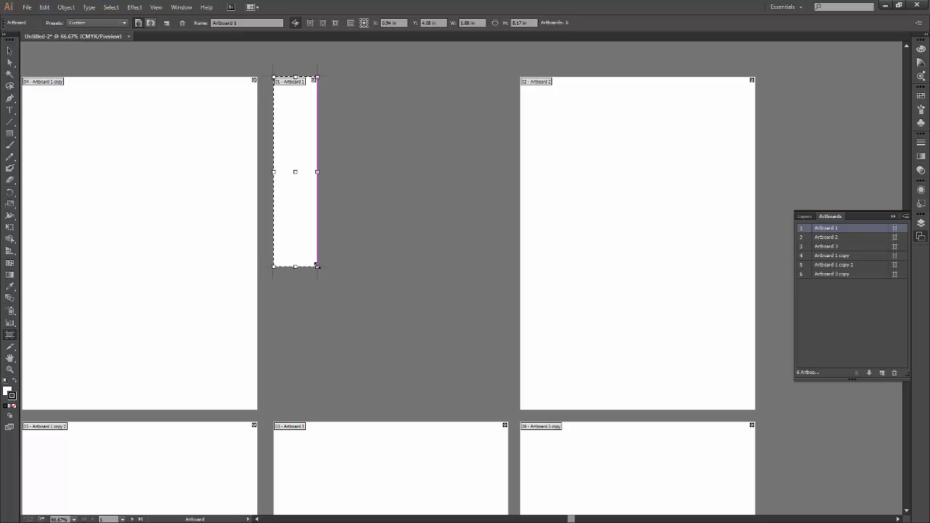
mouse_move(317, 266)
mouse_down()
mouse_move(512, 404)
mouse_move(472, 379)
mouse_move(508, 410)
mouse_move(378, 265)
mouse_move(390, 250)
mouse_up()
key(ctrl+z)
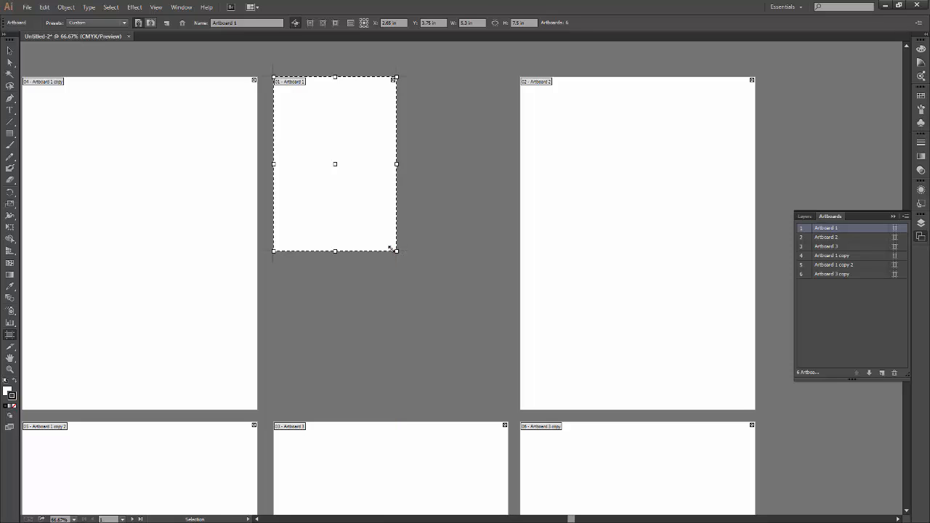
key(ctrl+z)
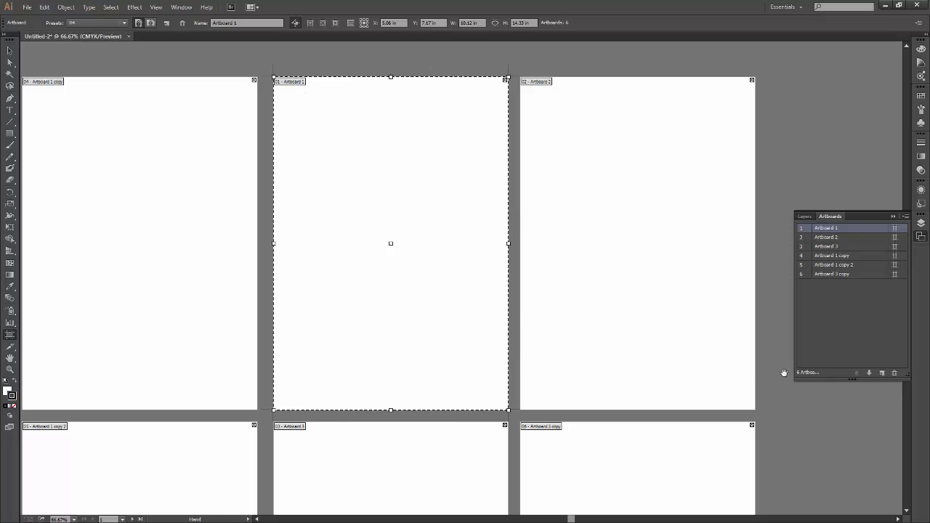
Try drawing a white rectangle about 10.5 by 14.33 in beside Artboard 2 and converting it to an artboard.
drag(785, 374, 283, 373)
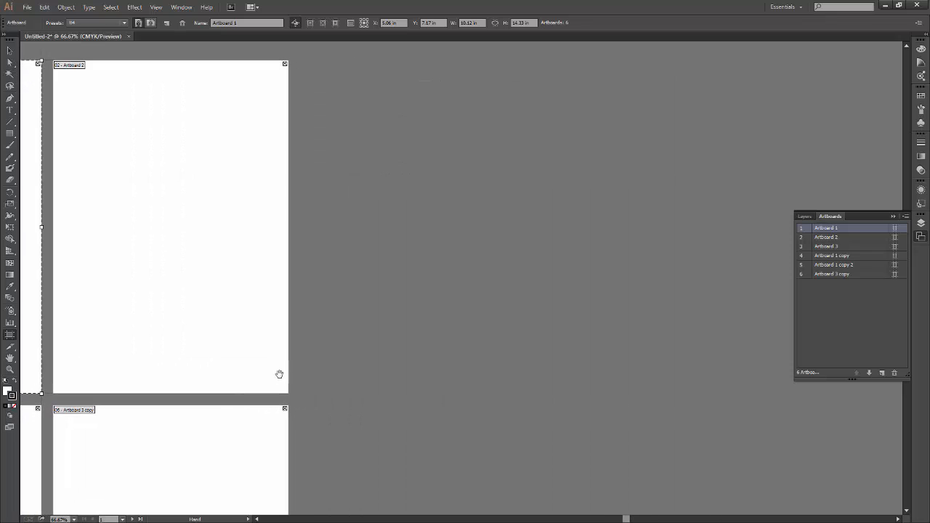
click(10, 134)
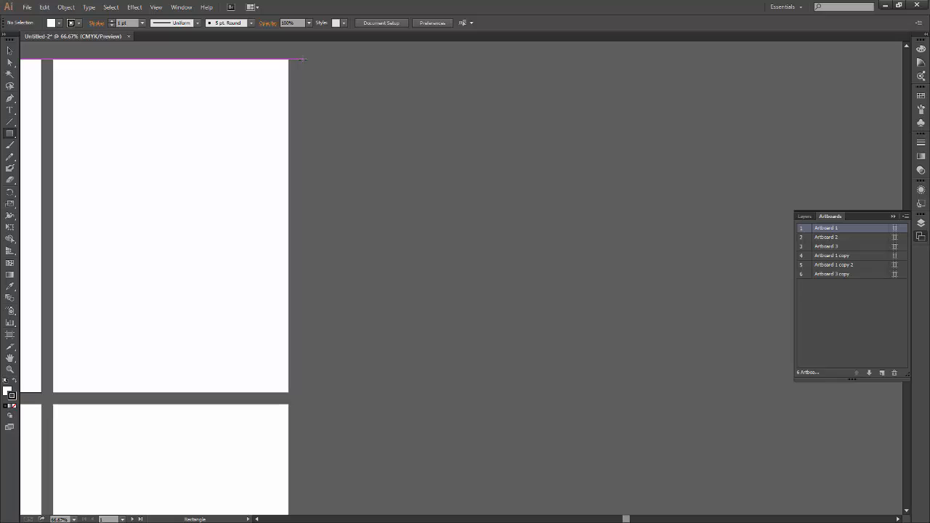
drag(303, 60, 547, 393)
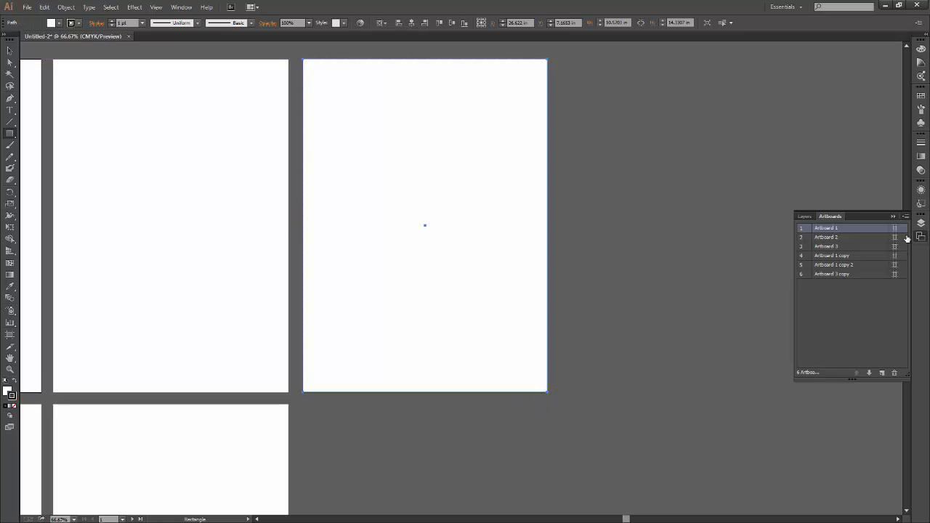
click(906, 216)
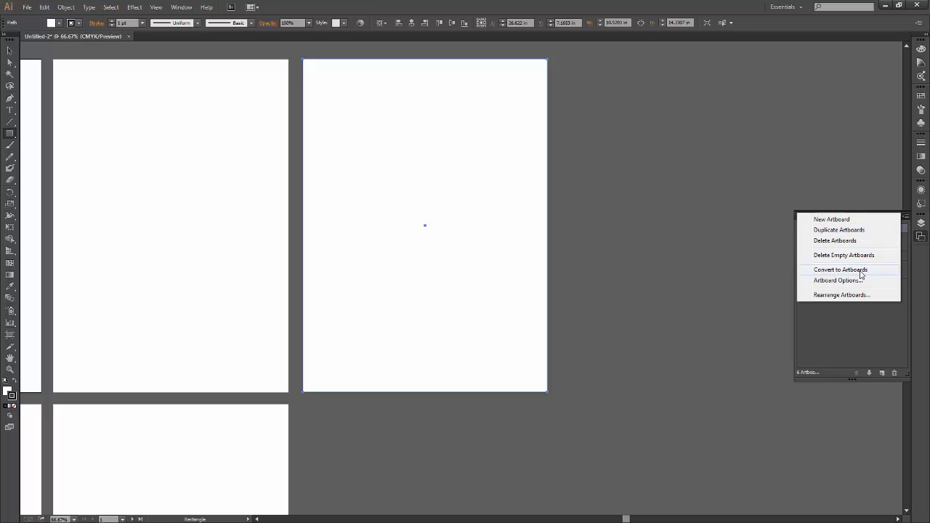
click(862, 270)
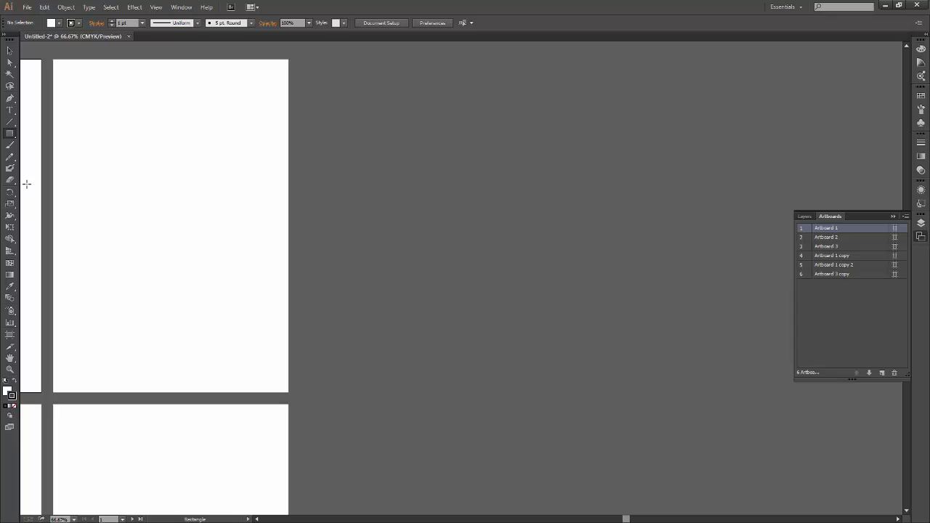
Set the fill to blue and draw a rectangle about 11.96 by 14.33 in beside Artboard 2, aligned with its top and bottom edges.
click(10, 393)
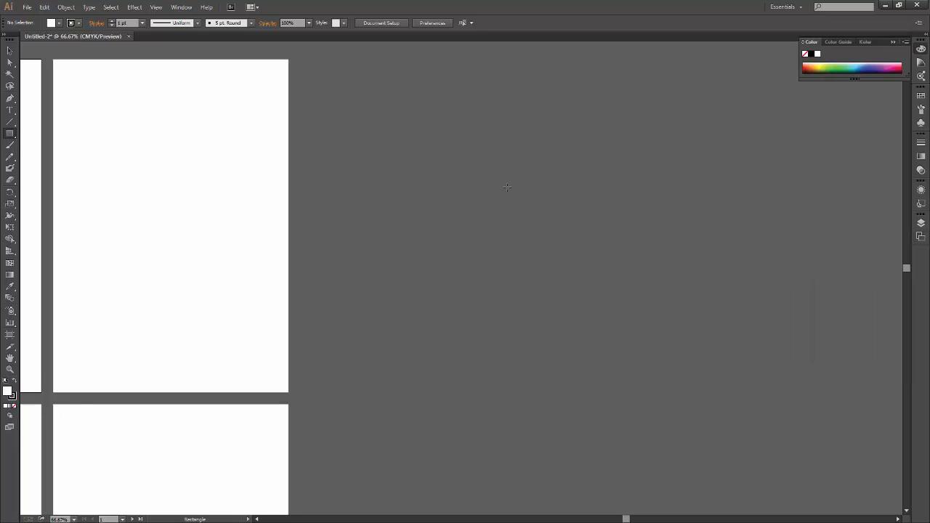
click(862, 67)
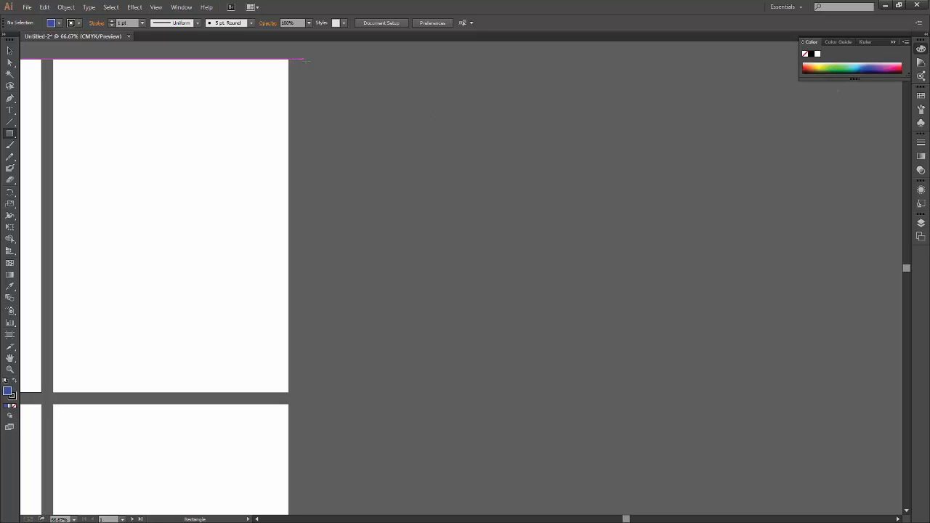
drag(303, 59, 580, 392)
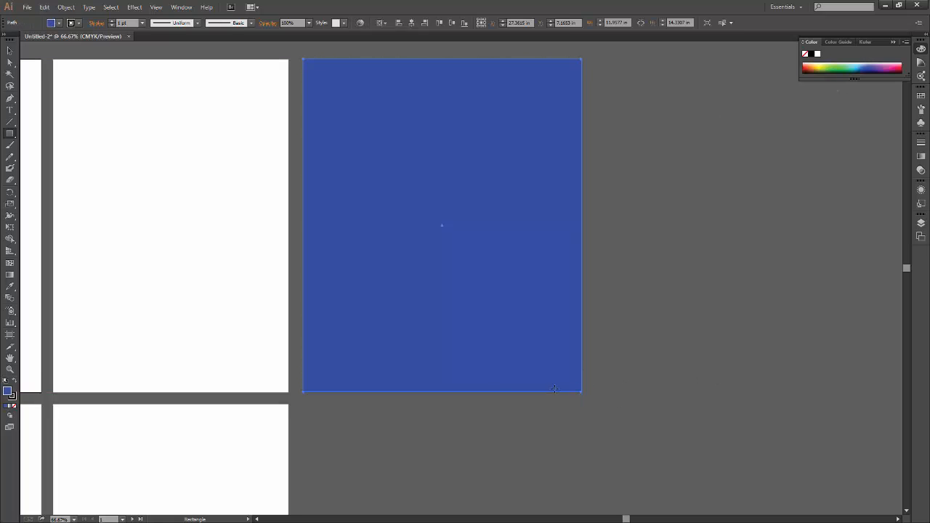
Convert the blue rectangle beside Artboard 2 to an artboard and return to the Selection tool.
click(921, 235)
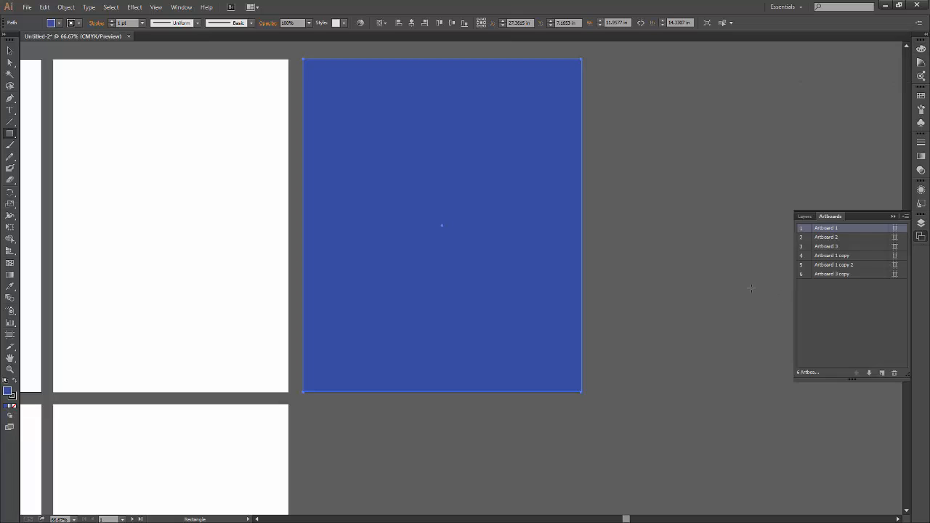
click(904, 217)
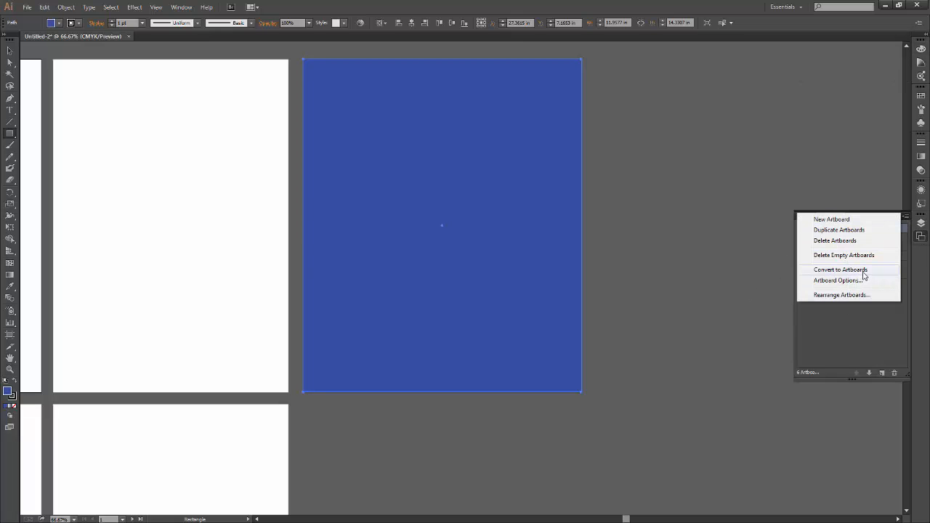
click(863, 272)
click(10, 50)
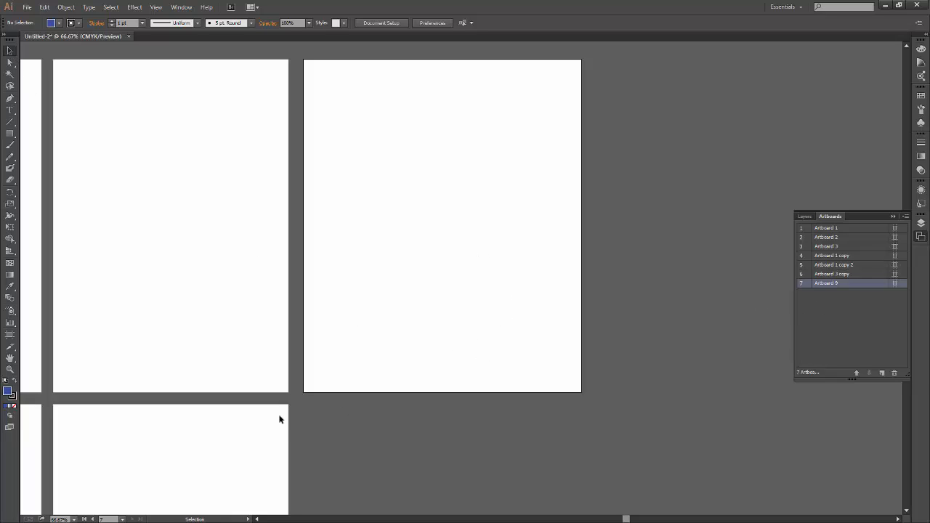
Draw four new artboards in the empty space around Artboard 9, including ones about 5.1 by 7.38 in and 8.44 by 2.58 in.
click(10, 335)
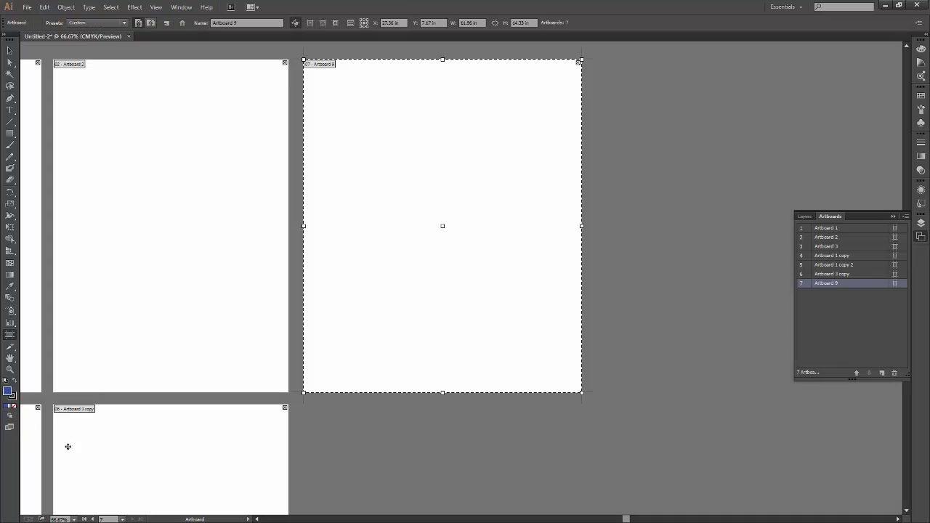
drag(598, 59, 717, 231)
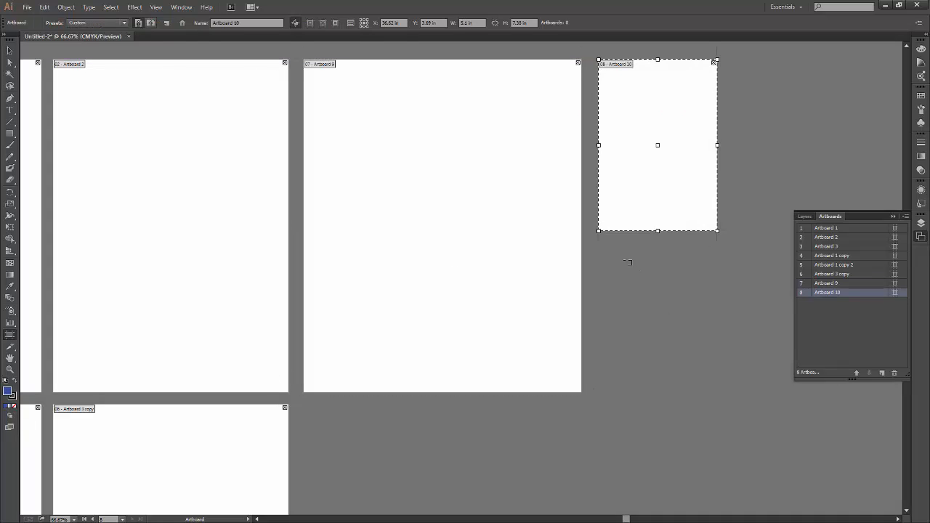
drag(627, 260, 739, 416)
drag(355, 419, 552, 480)
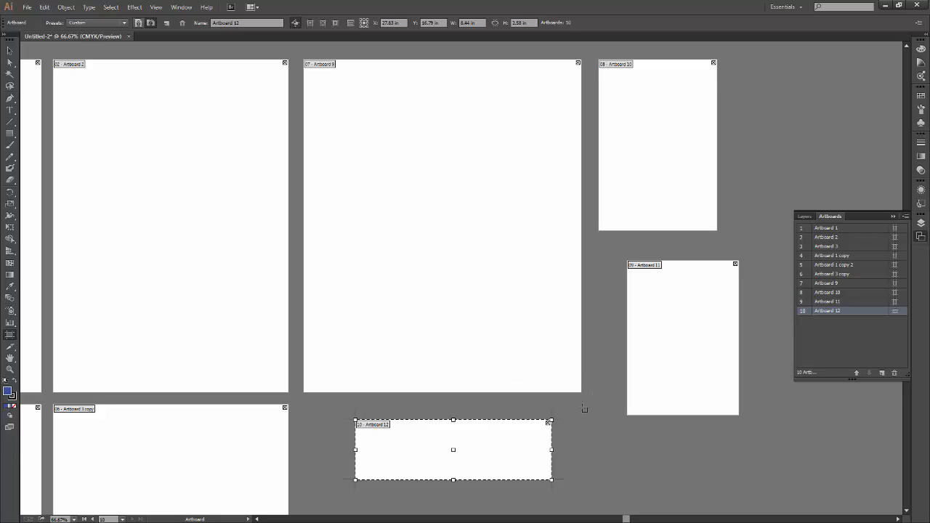
drag(604, 411, 637, 495)
Draw another artboard about 10.73 by 15.69 in beyond Artboard 10 and resize it by its handles to about 8.5 by 13.9 in.
drag(656, 201, 425, 442)
drag(379, 65, 628, 428)
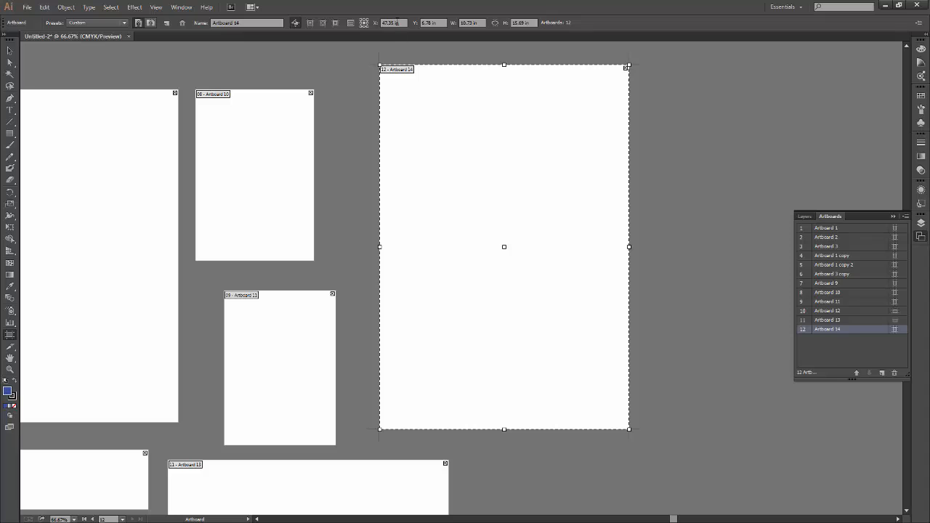
drag(629, 429, 652, 387)
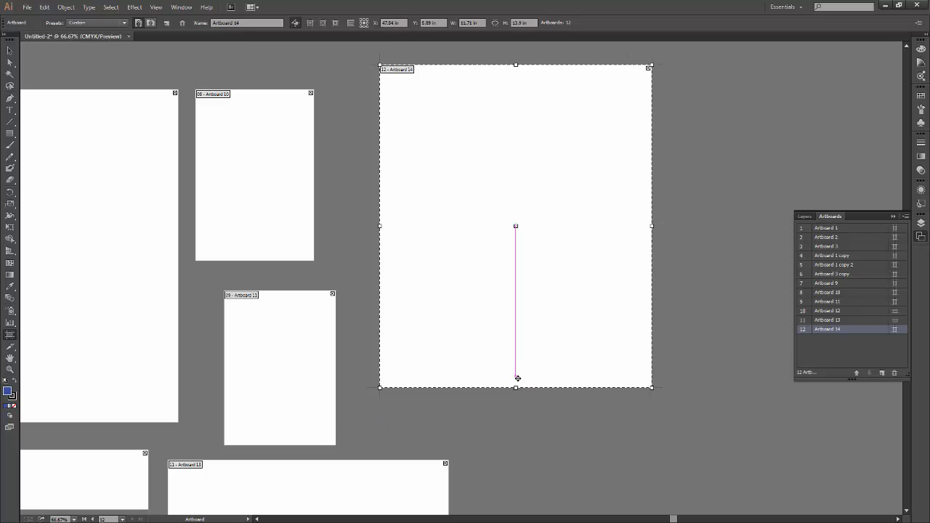
drag(516, 386, 493, 430)
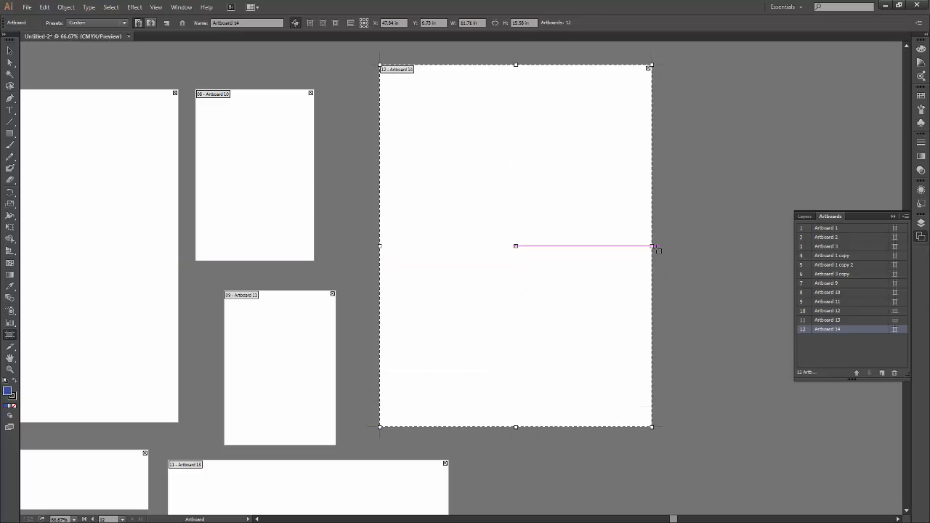
key(ctrl+z)
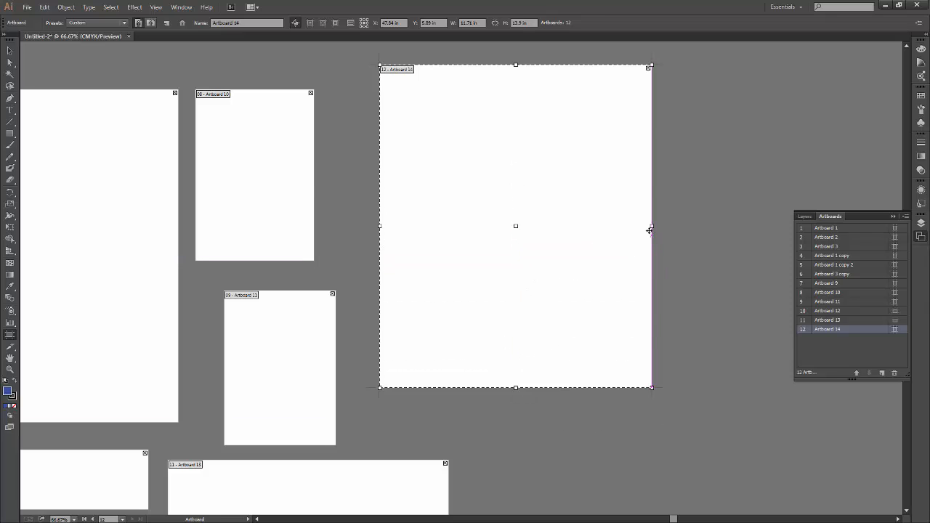
drag(650, 225, 577, 225)
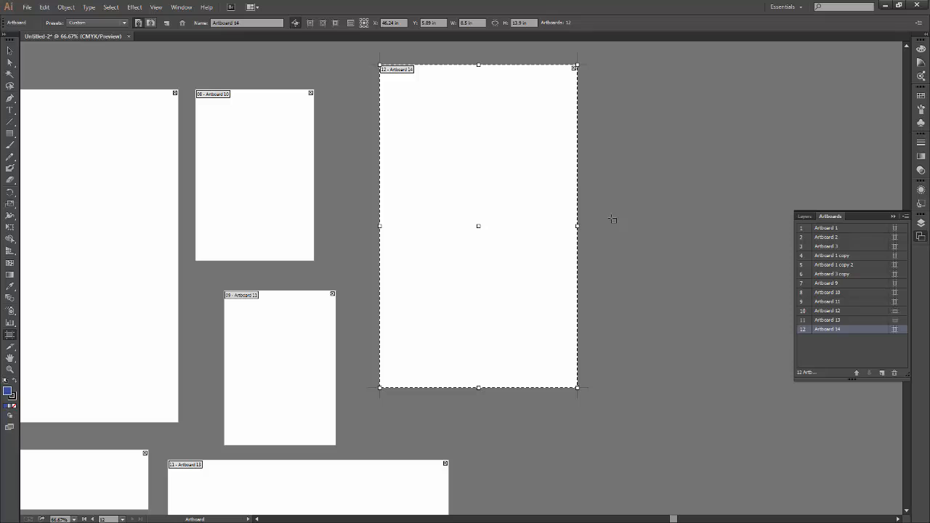
Look over the newly drawn artboards and leave artboard editing for the Selection tool.
drag(363, 349, 636, 217)
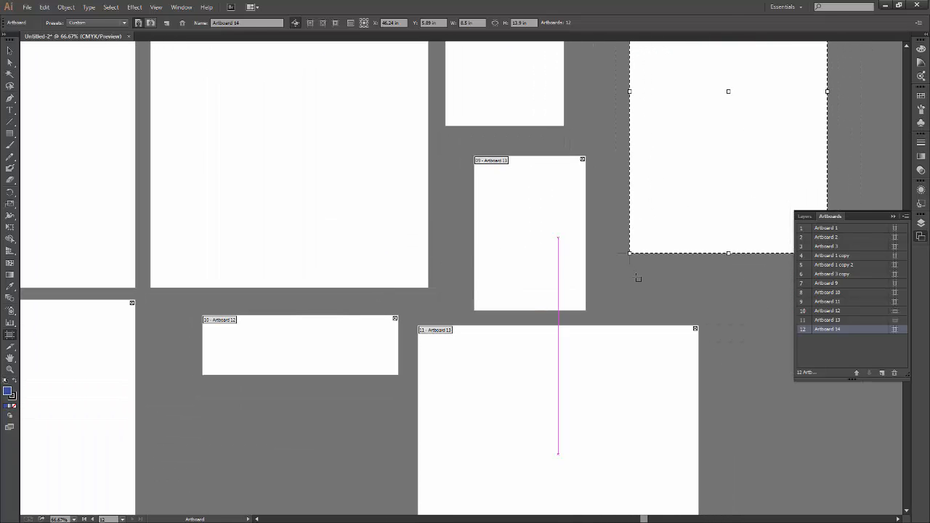
drag(521, 289, 501, 443)
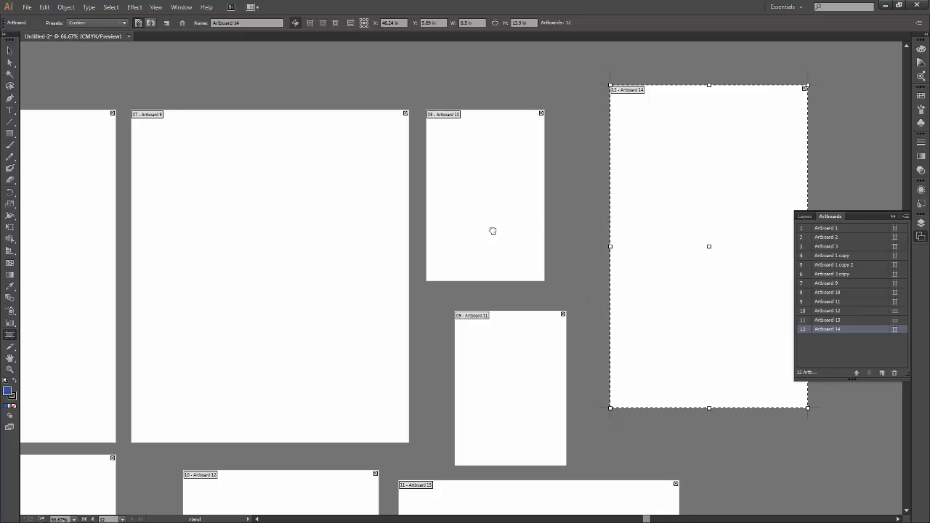
drag(509, 217, 494, 237)
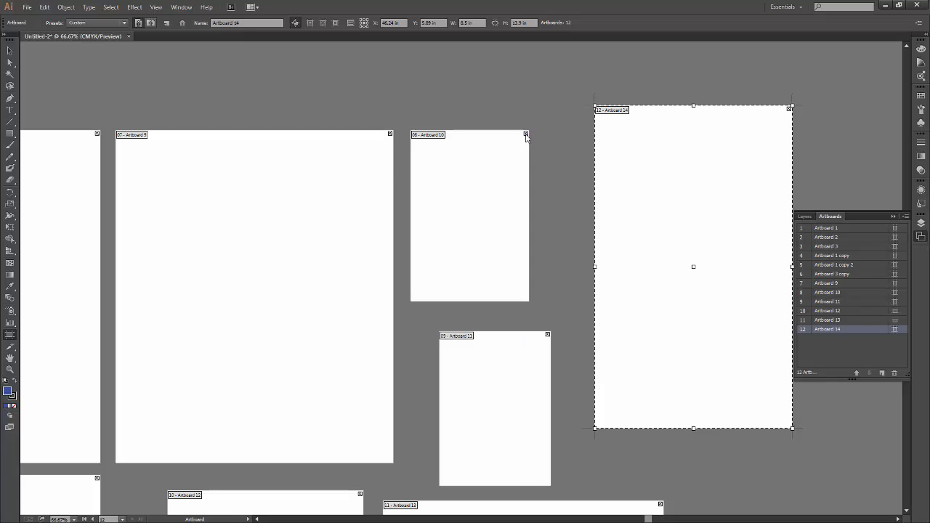
scroll(538, 312, down, 5)
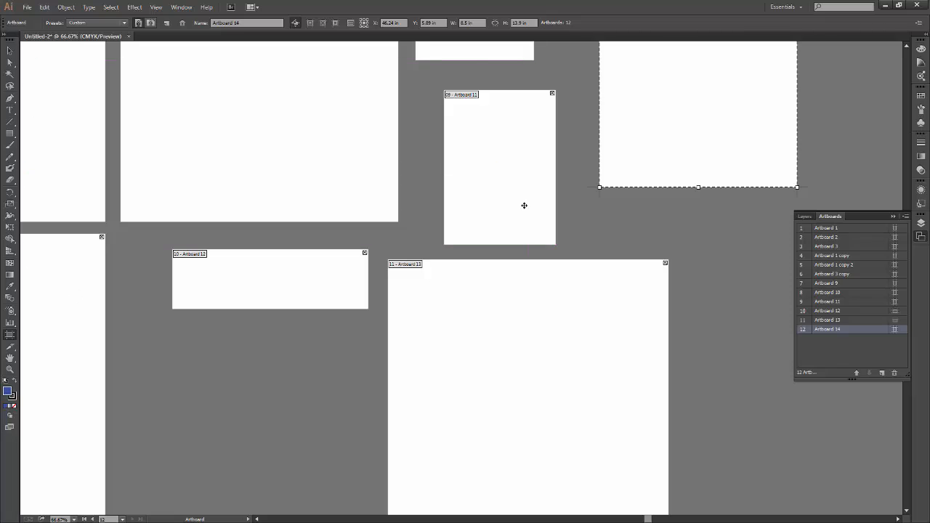
click(9, 51)
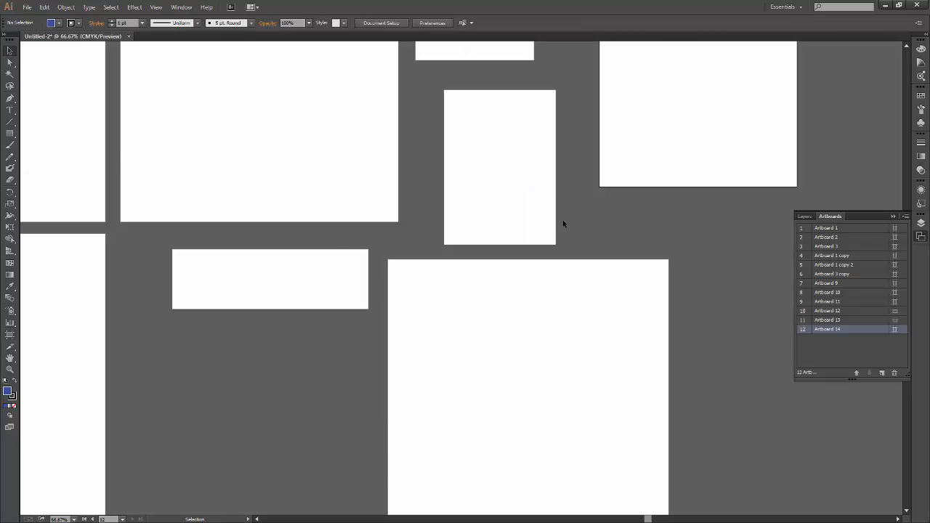
Return to artboard editing and delete Artboards 12, 13 and 11.
drag(411, 133, 560, 352)
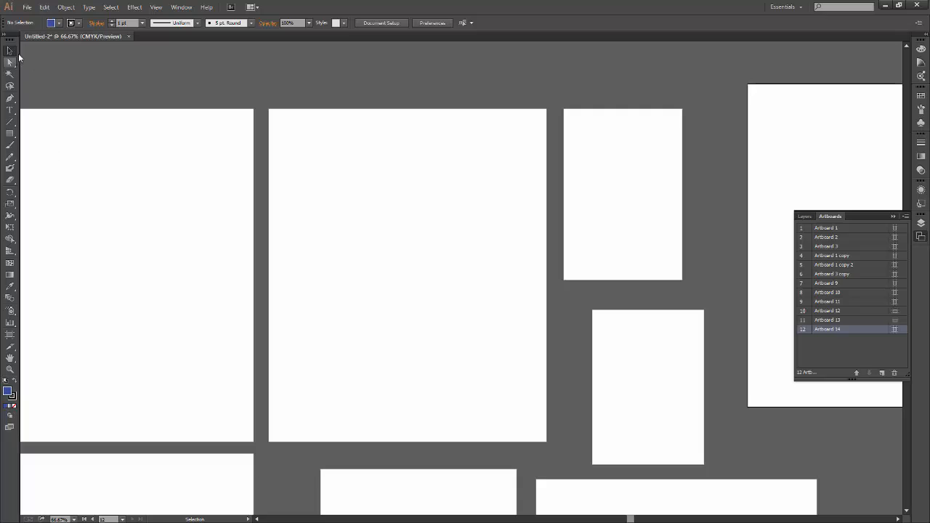
mouse_move(273, 290)
mouse_down()
mouse_move(458, 280)
mouse_move(571, 187)
mouse_up()
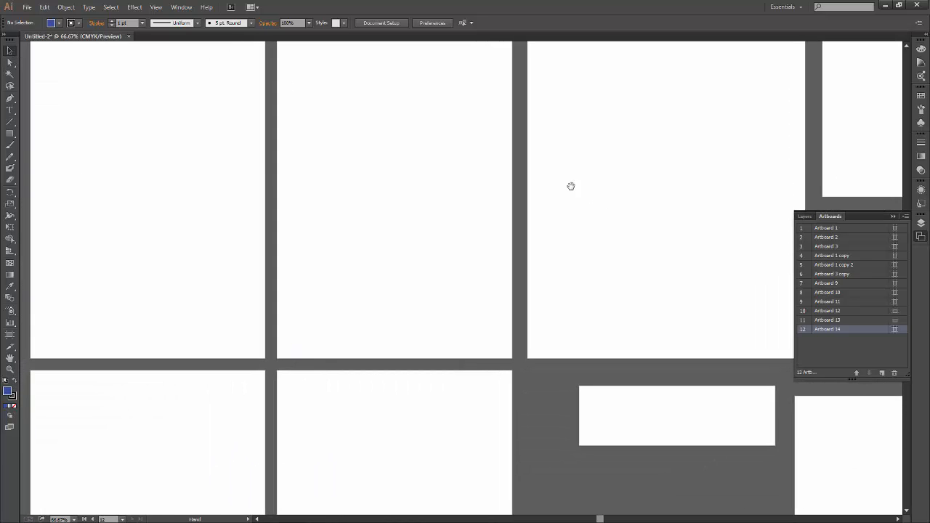
mouse_move(247, 168)
mouse_down()
mouse_move(353, 301)
mouse_move(646, 226)
mouse_move(643, 181)
mouse_up()
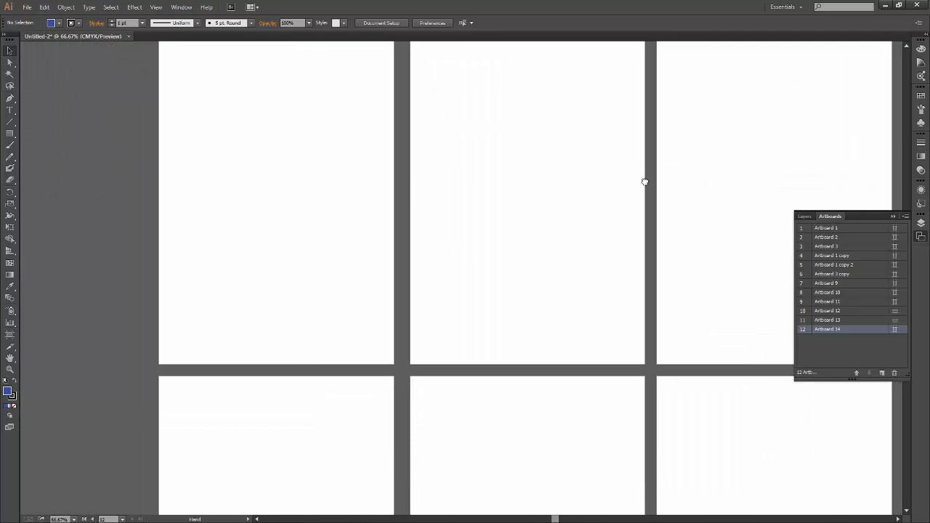
click(10, 335)
drag(437, 313, 404, 238)
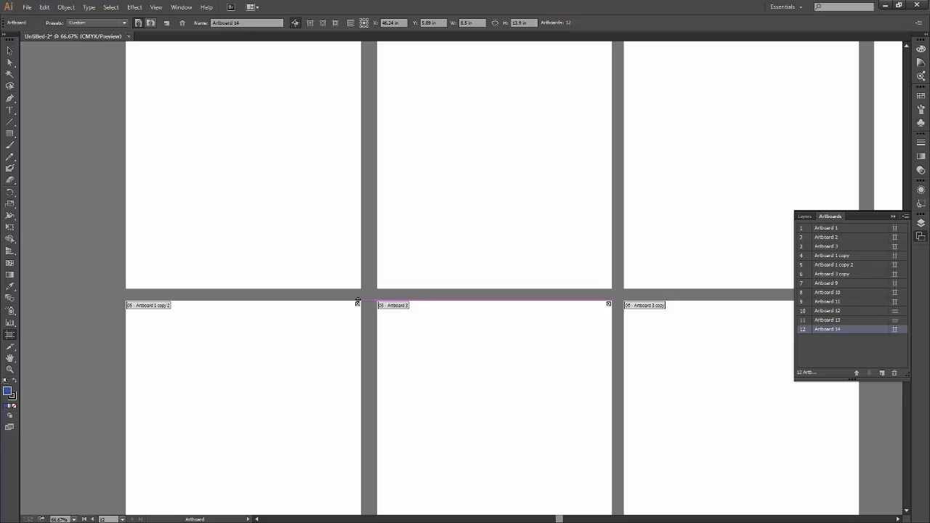
drag(623, 391, 75, 404)
drag(589, 345, 286, 347)
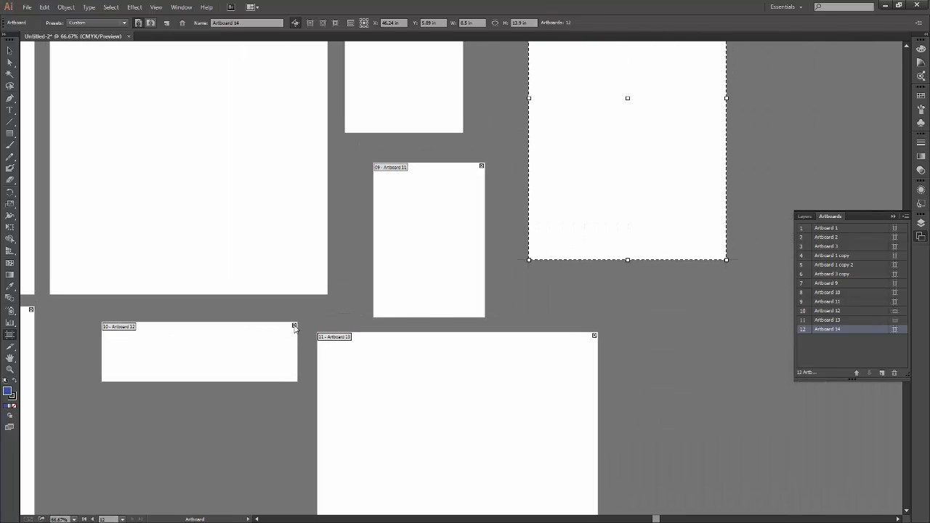
click(294, 326)
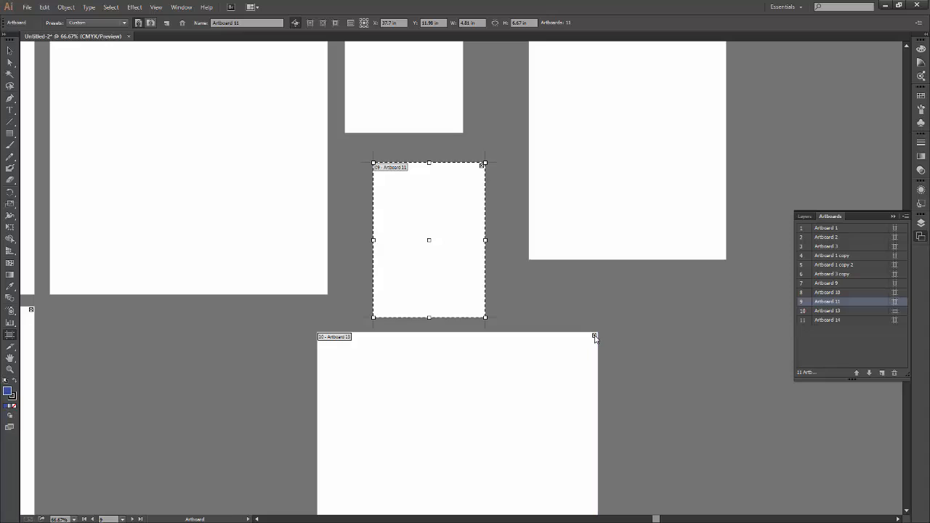
click(595, 337)
click(483, 167)
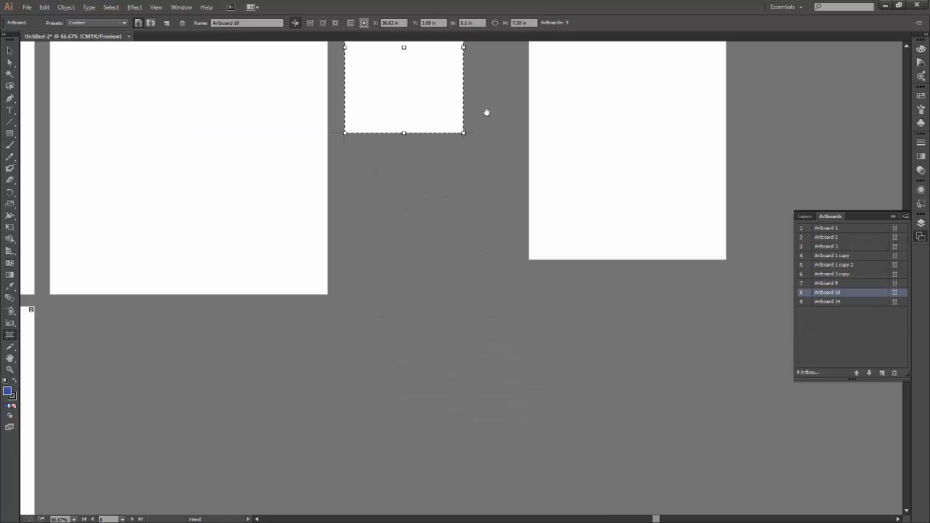
Delete Artboard 10 and Artboard 14.
drag(486, 112, 473, 337)
click(455, 179)
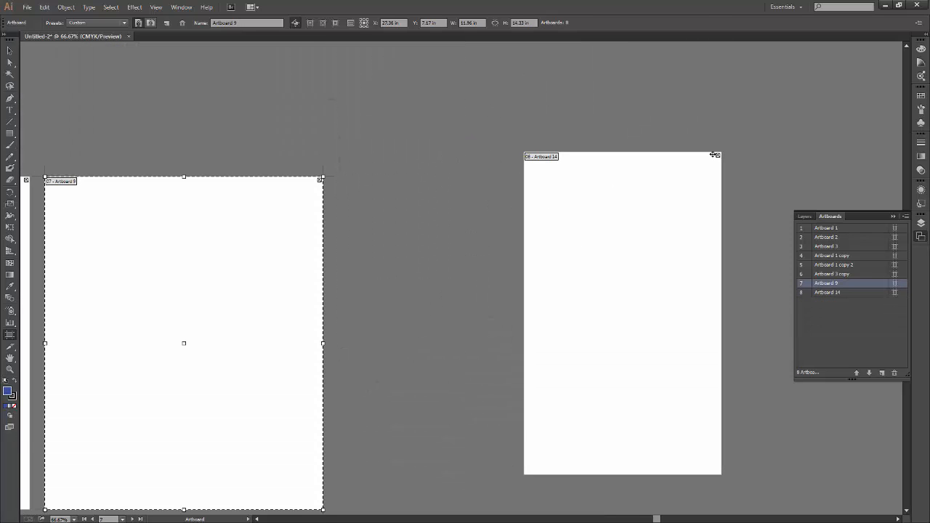
click(717, 156)
Delete Artboard 9 at the end of the upper artboard row.
drag(311, 385, 515, 268)
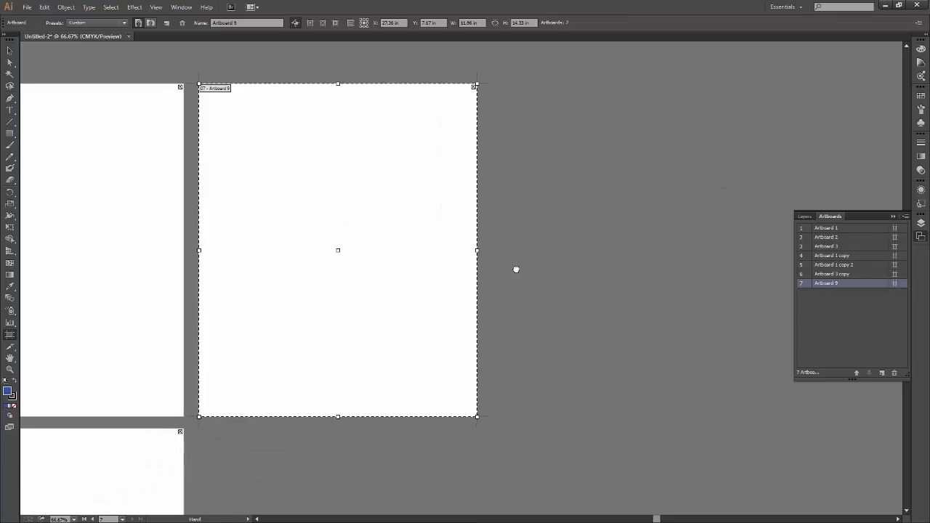
key(ctrl+minus)
key(ctrl+minus)
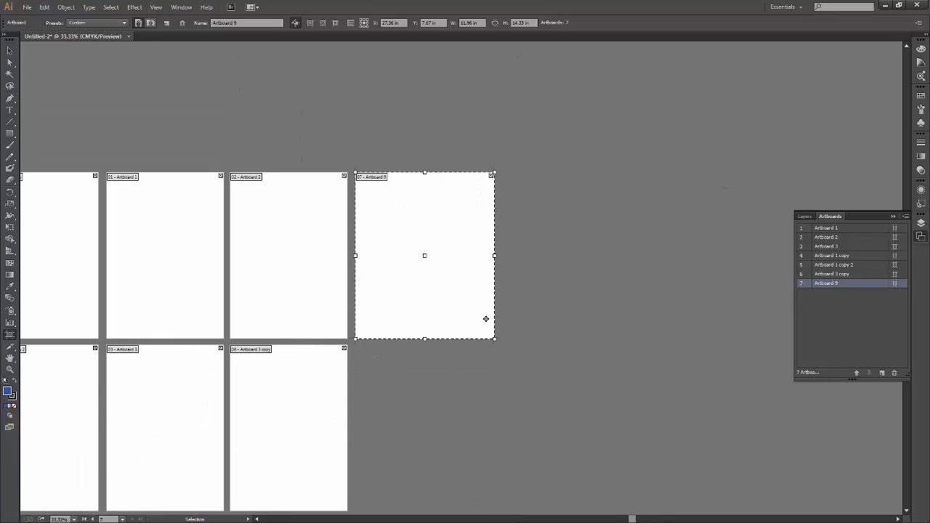
drag(359, 400, 513, 342)
key(ctrl+plus)
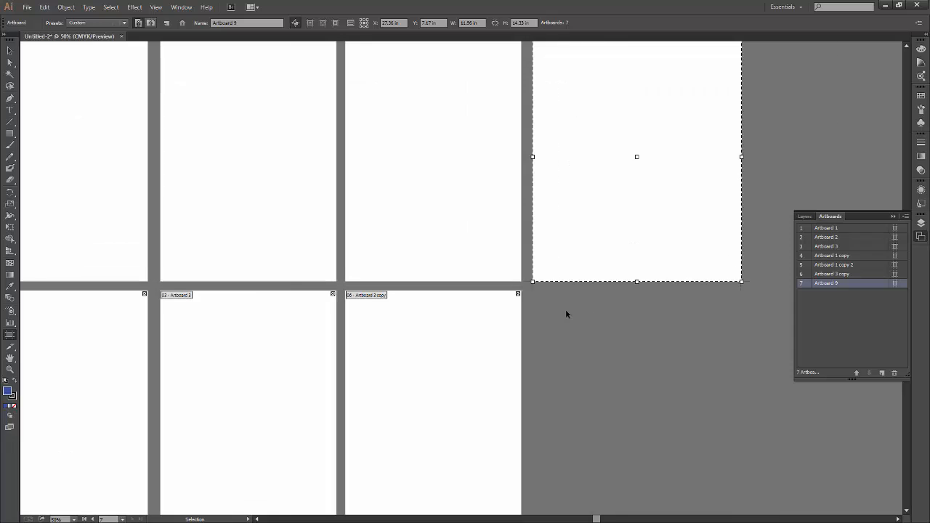
key(ctrl+plus)
key(ctrl+plus)
drag(764, 131, 282, 434)
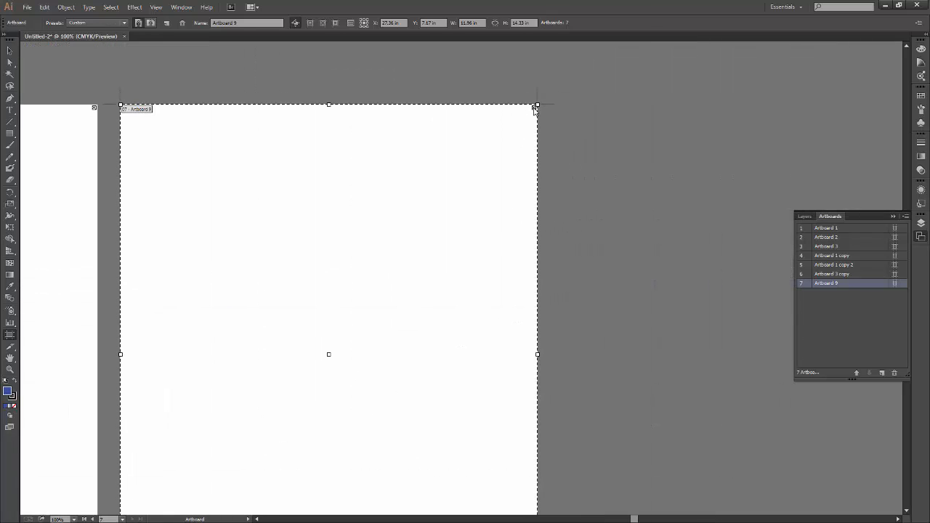
click(535, 107)
Select Artboard 1 copy, the first artboard in the upper row.
key(ctrl+minus)
key(ctrl+minus)
key(ctrl+minus)
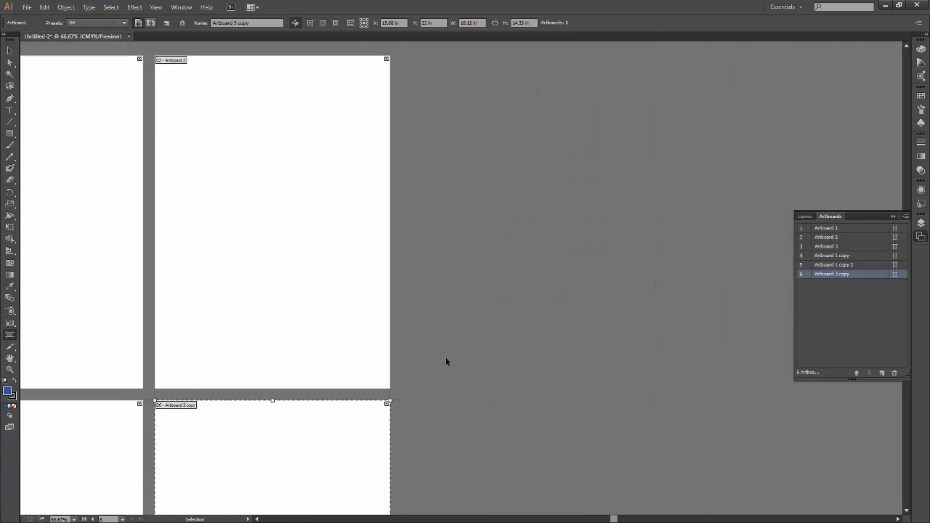
drag(321, 408, 577, 328)
key(ctrl+plus)
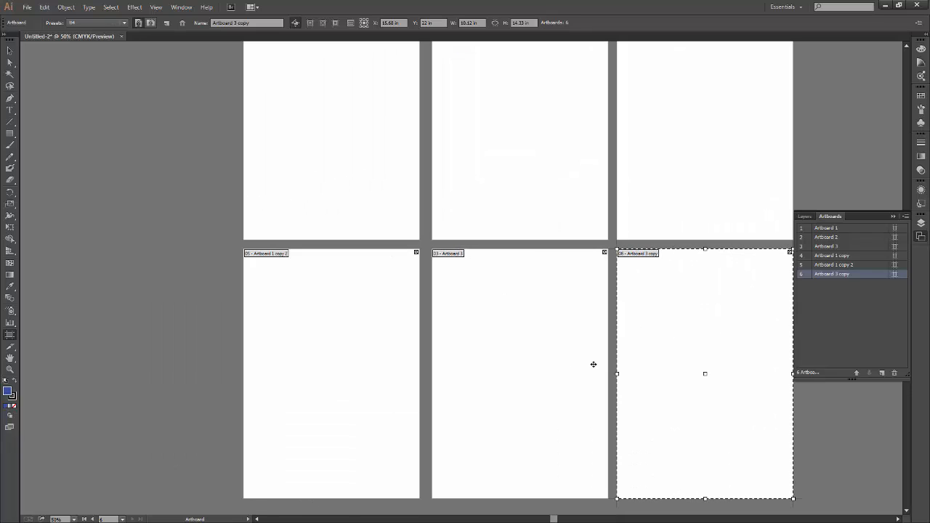
drag(592, 363, 494, 390)
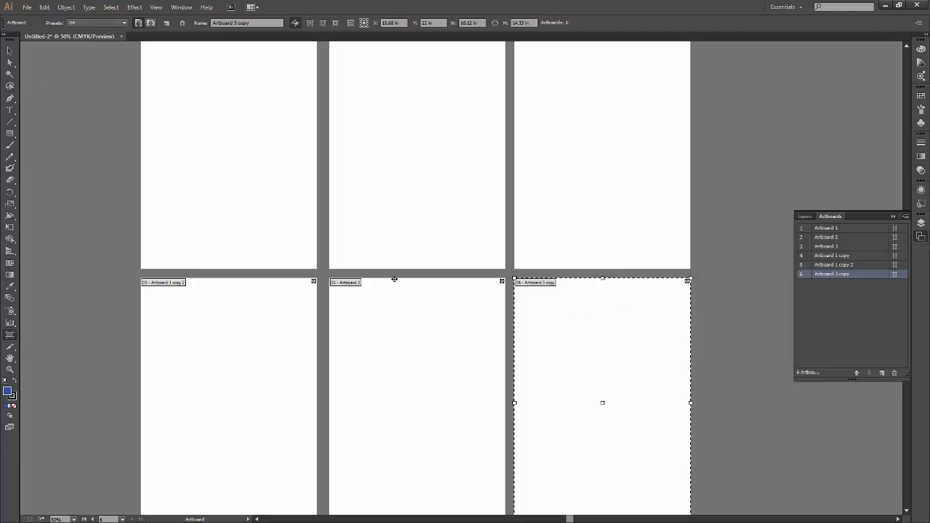
click(185, 165)
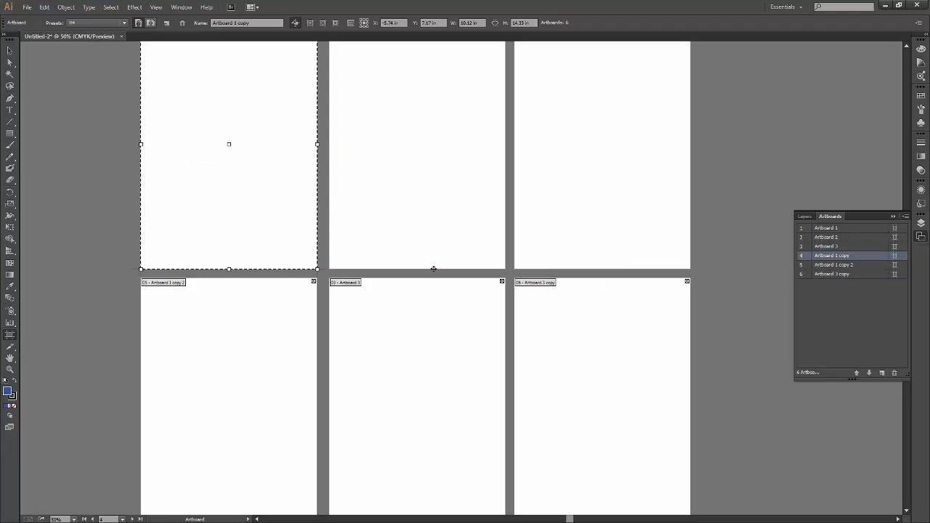
drag(464, 301, 487, 297)
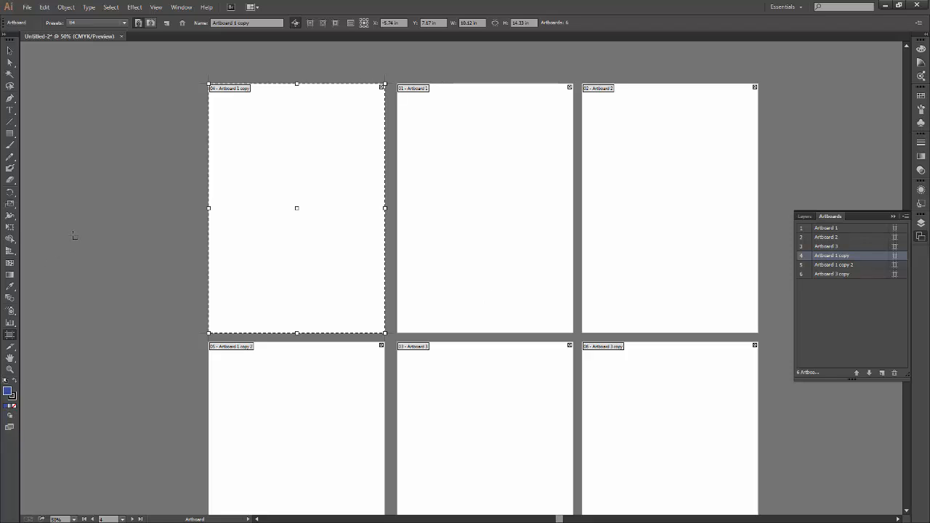
Try the Letter preset on Artboard 1 copy and set it back to B4.
click(109, 23)
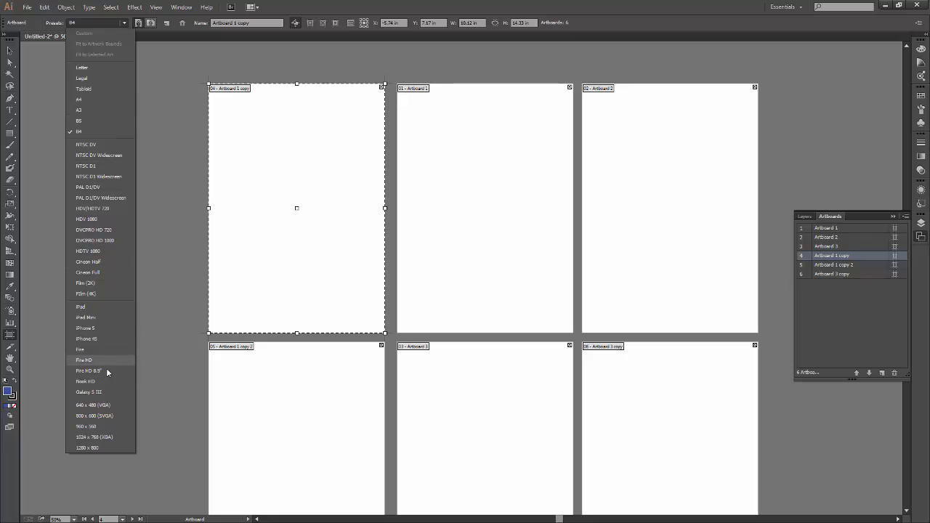
click(104, 66)
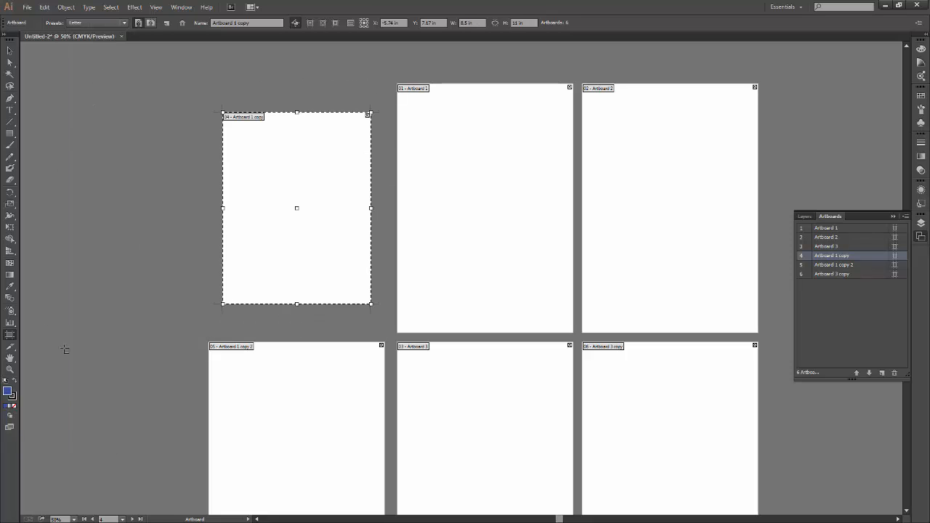
click(97, 23)
click(107, 130)
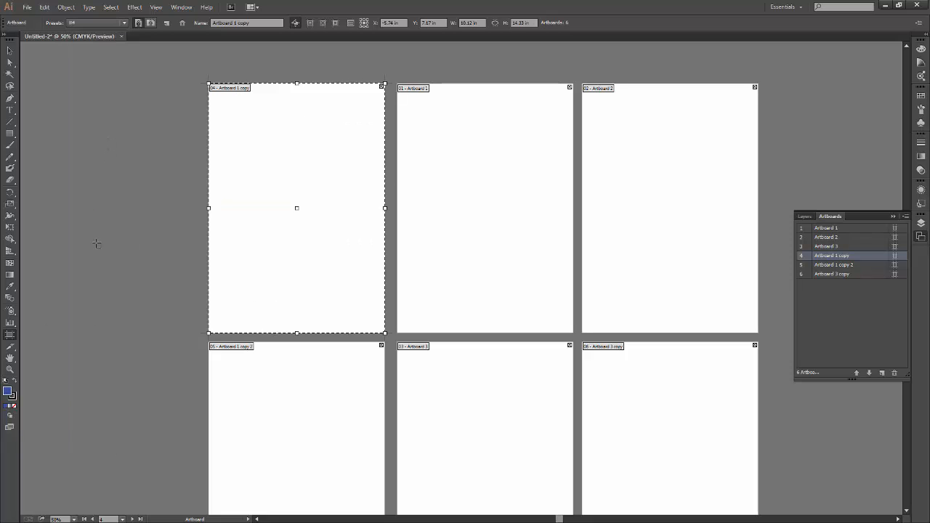
Try the NTSC DV, HDTV 1080 and Fire HD size presets on Artboard 1 copy.
click(96, 23)
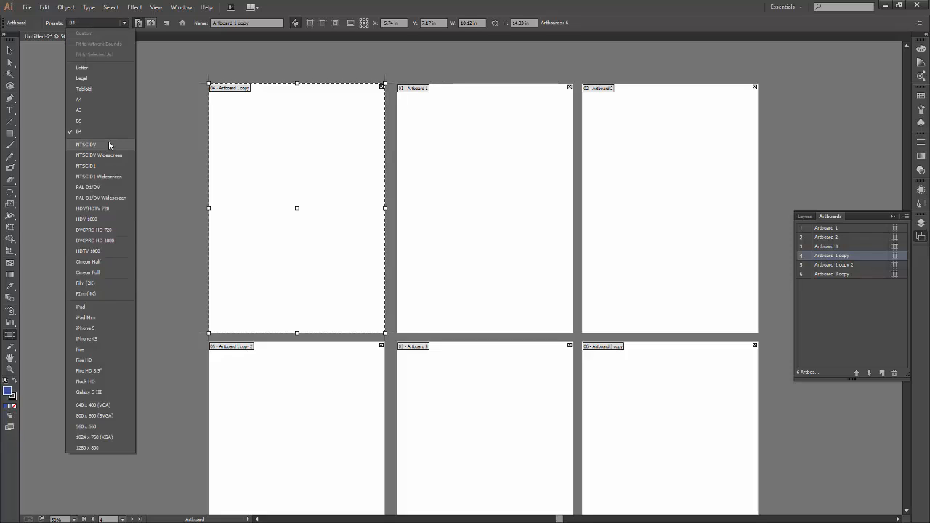
click(109, 145)
click(98, 23)
click(88, 251)
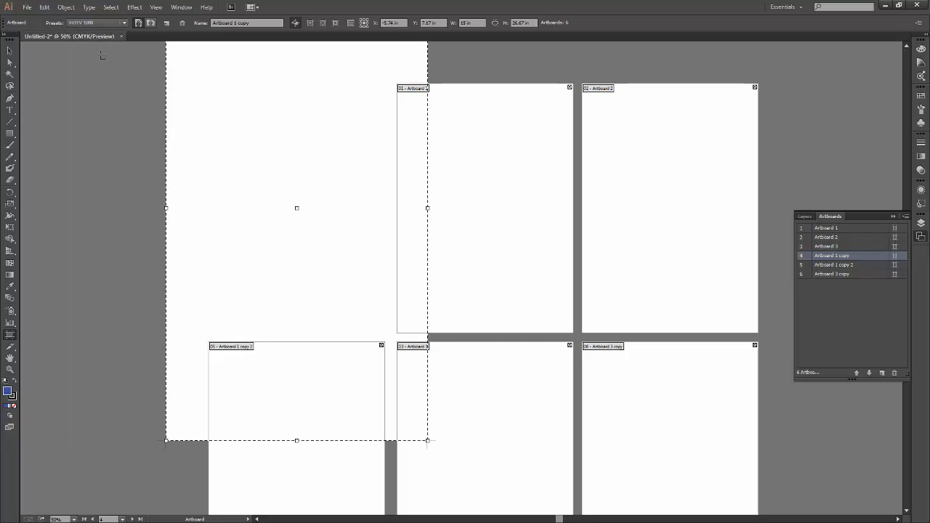
click(101, 23)
click(98, 329)
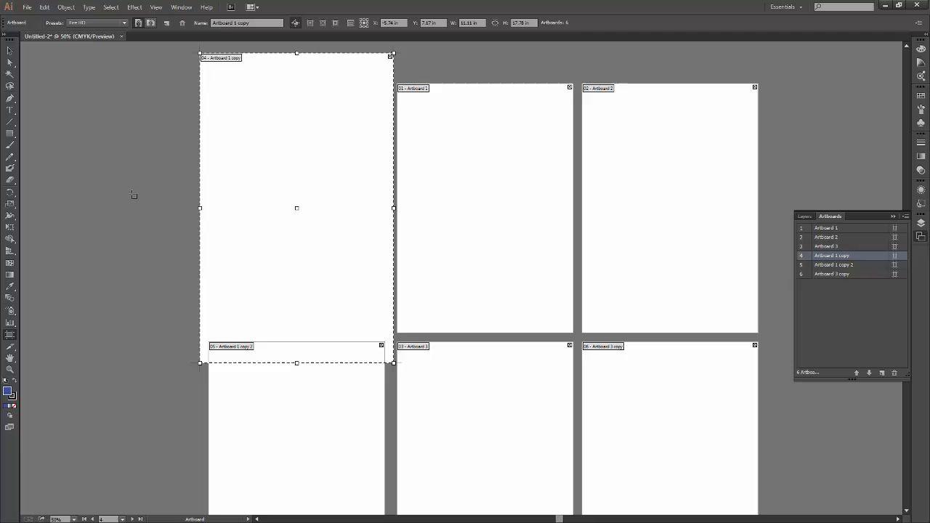
Try the iPad Mini and 1280 x 800 presets on Artboard 1 copy, ending with B4.
click(109, 25)
click(86, 317)
click(99, 22)
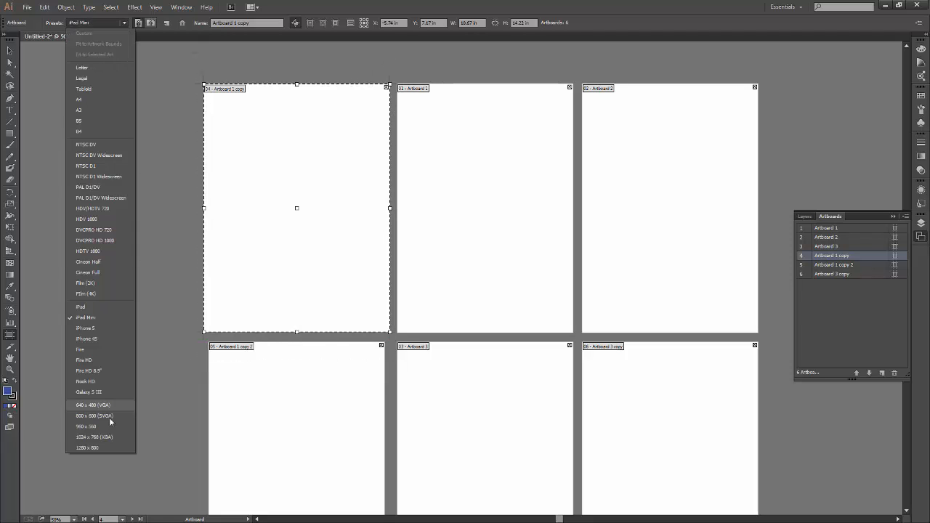
click(108, 446)
click(96, 24)
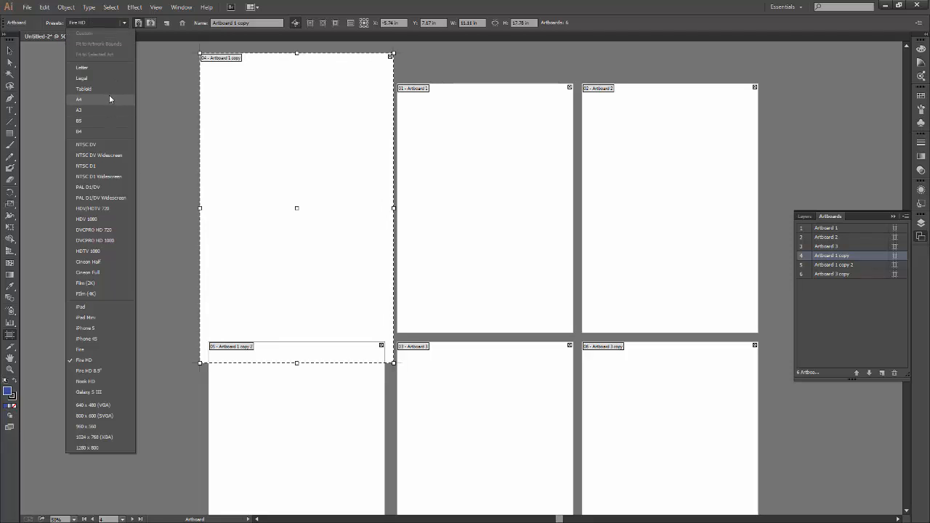
click(105, 131)
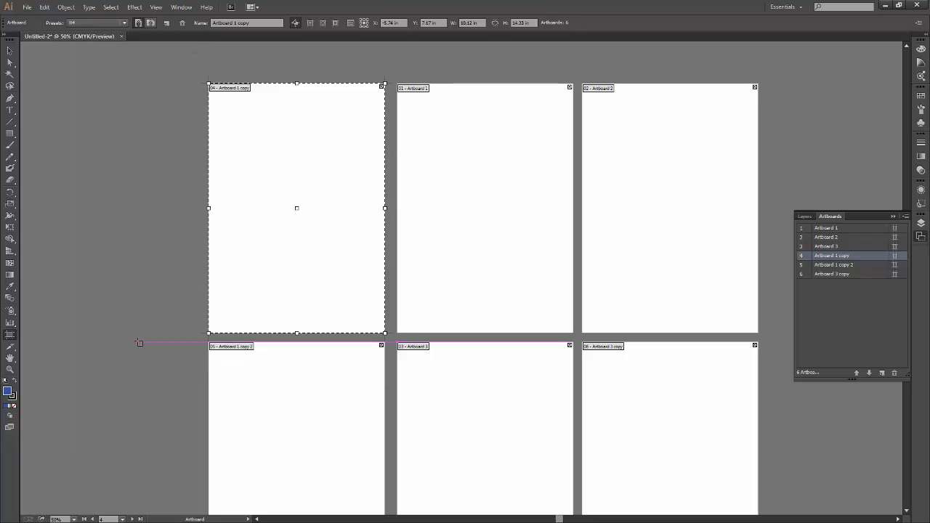
Set Artboard 1 copy to the A4 preset, leave artboard editing and return to it.
click(96, 23)
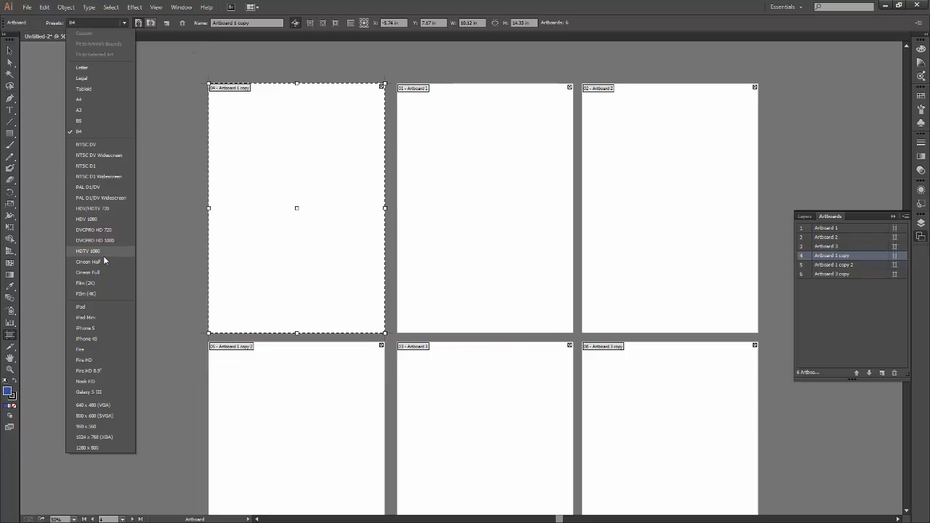
click(105, 99)
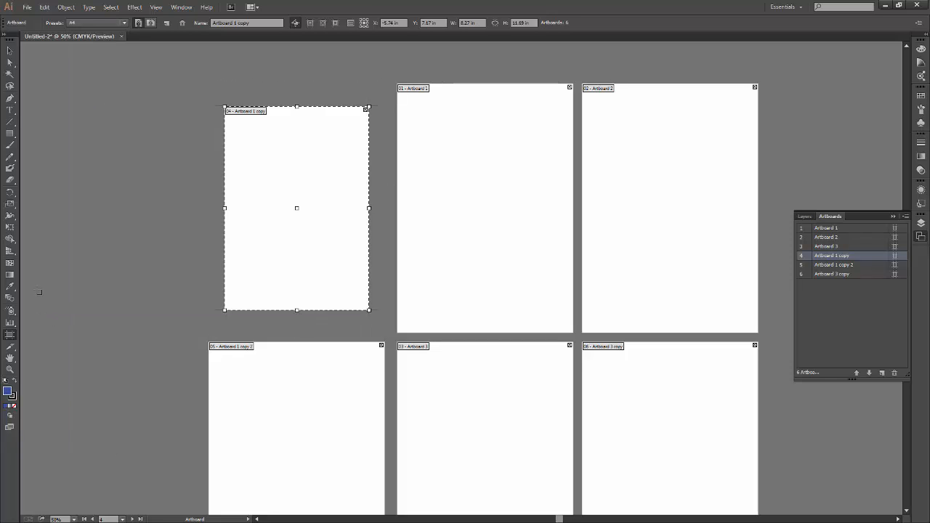
click(10, 51)
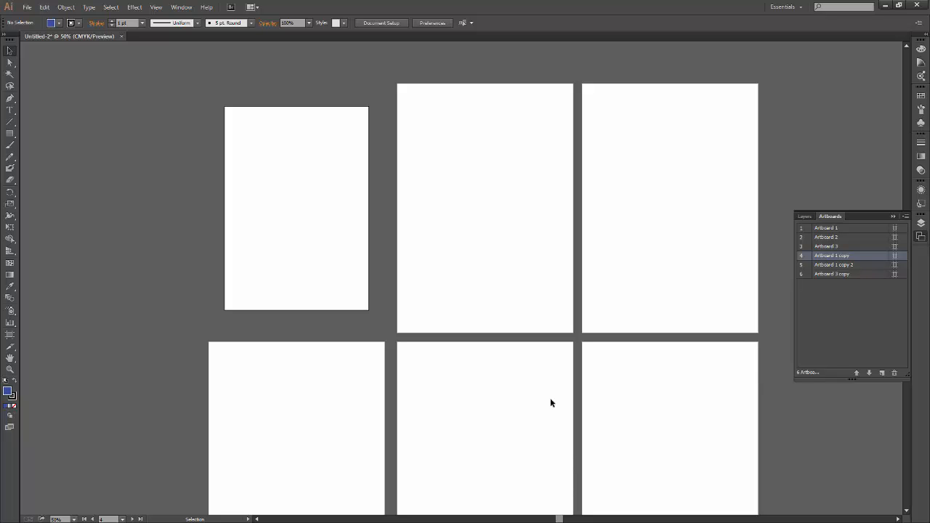
click(10, 335)
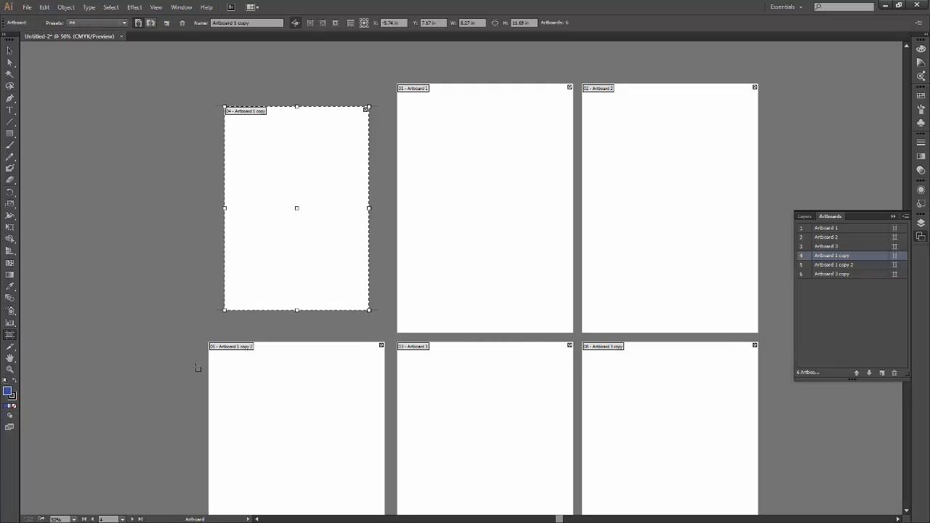
Switch Artboard 1 copy between landscape and portrait twice, ending in portrait.
click(149, 23)
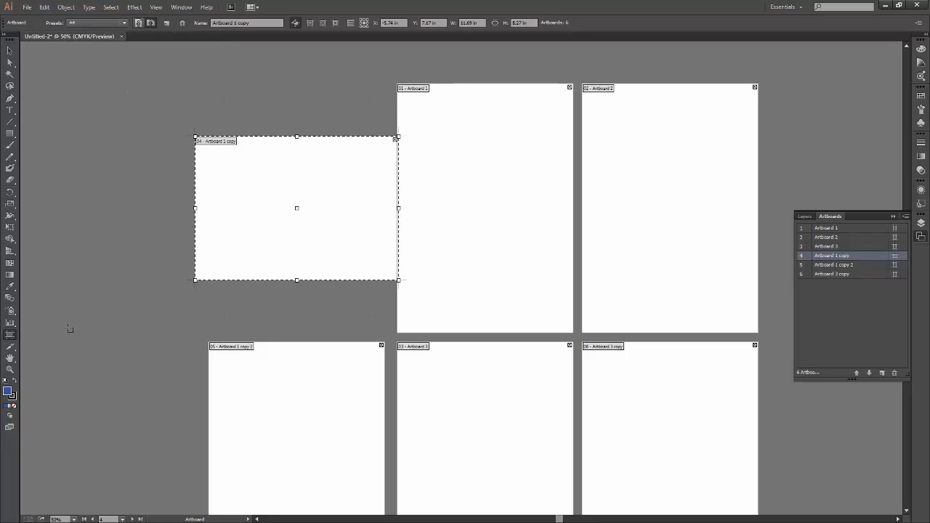
click(141, 24)
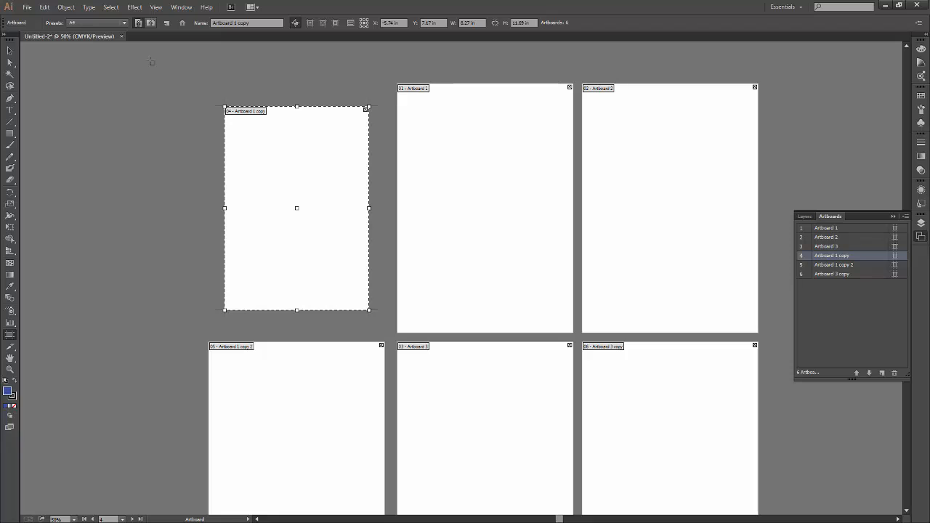
click(149, 23)
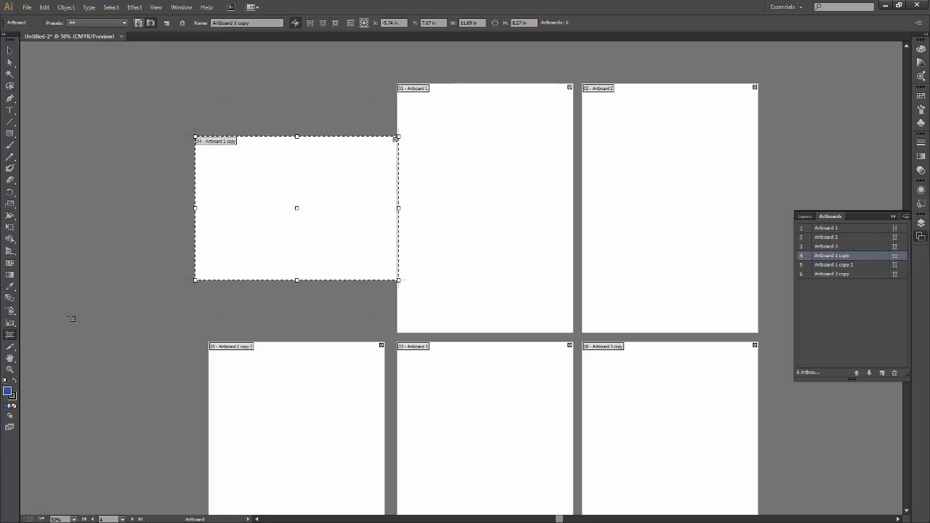
click(137, 23)
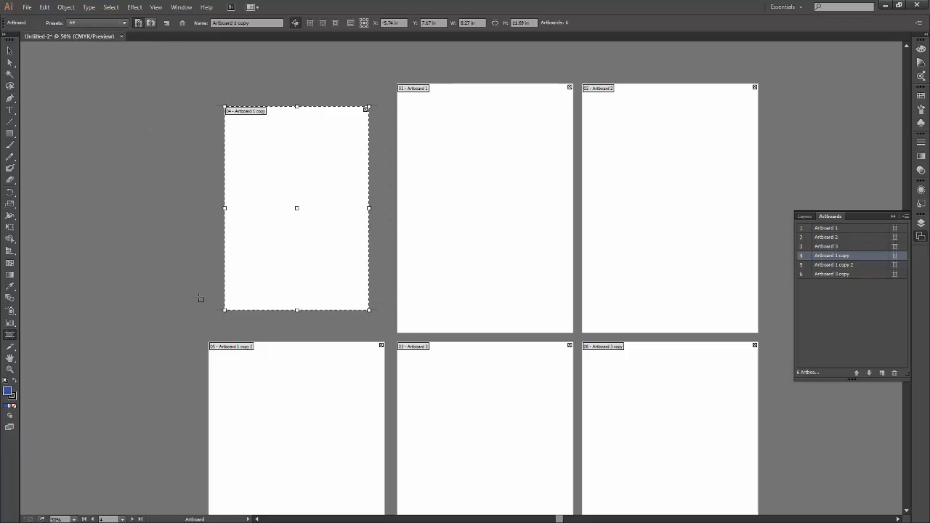
Try adding new artboards beside Artboard 2 and to the upper left of Artboard 1 copy, deleting each one.
click(165, 24)
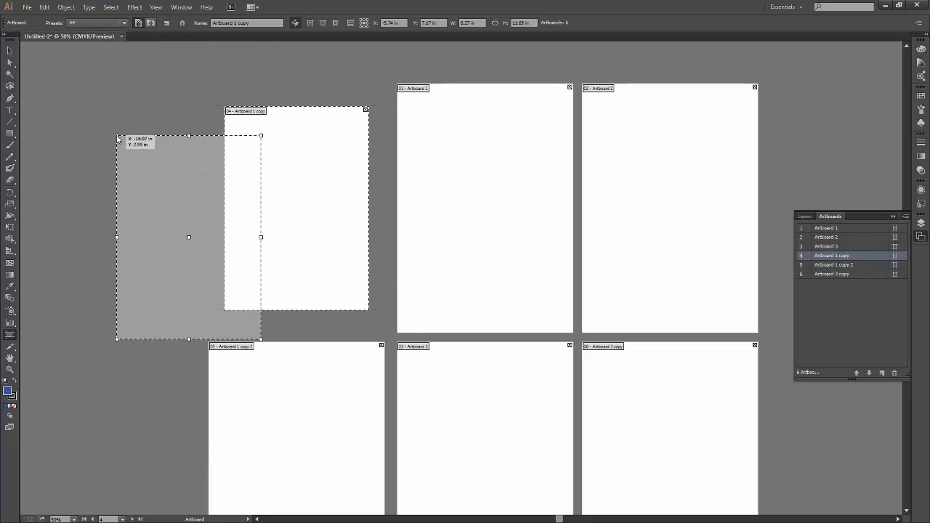
key(Escape)
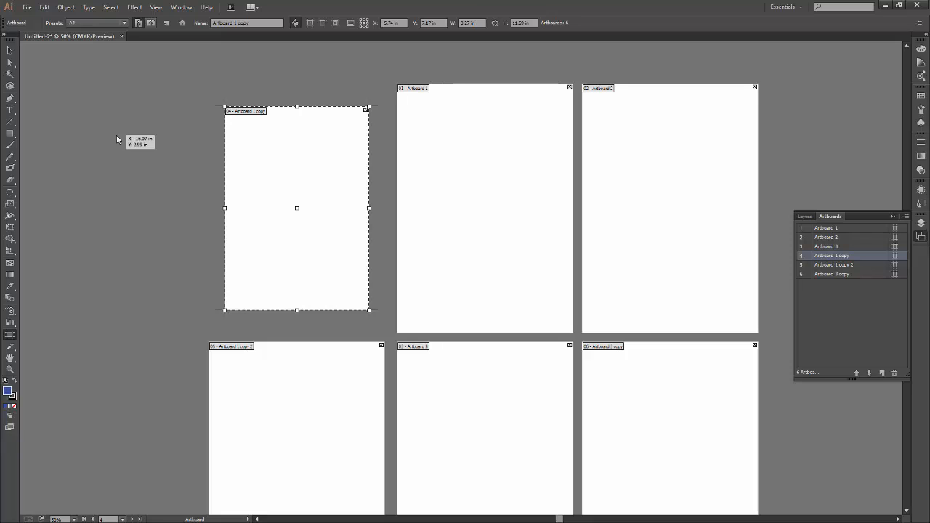
click(882, 373)
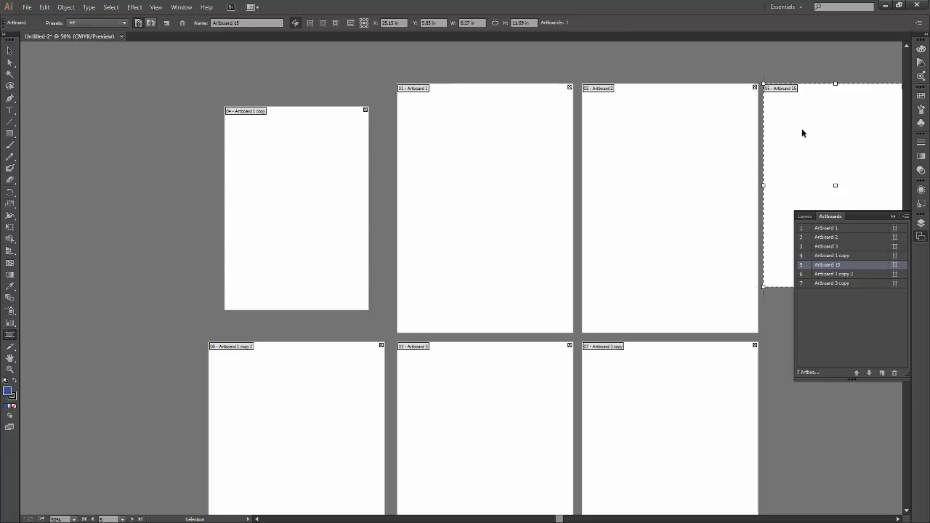
key(Delete)
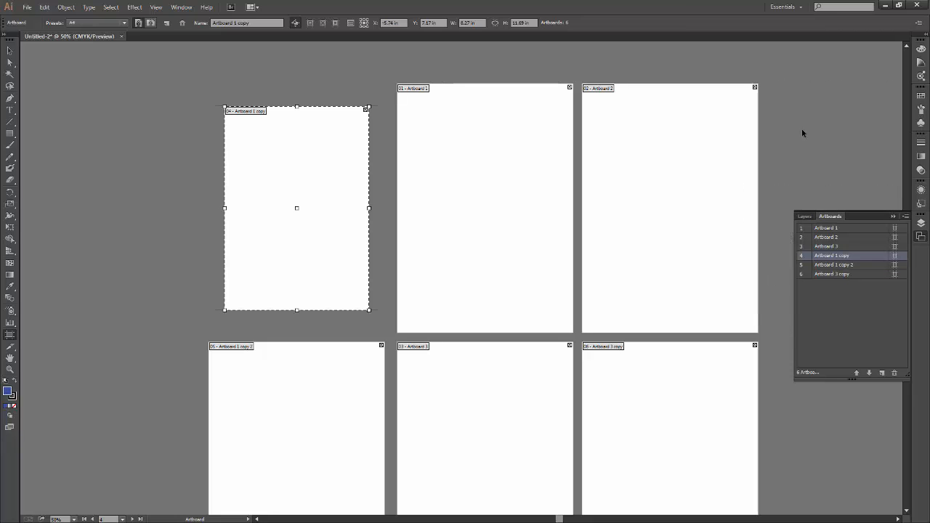
click(166, 25)
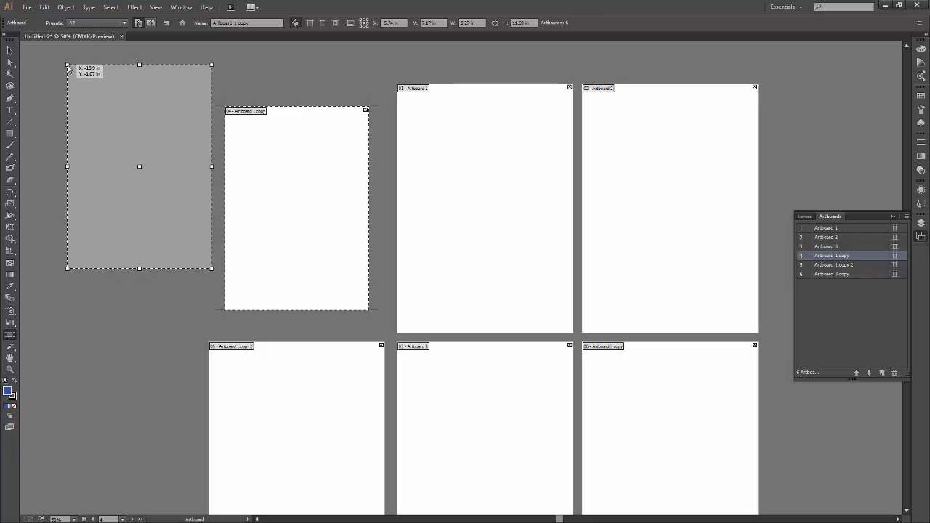
click(68, 70)
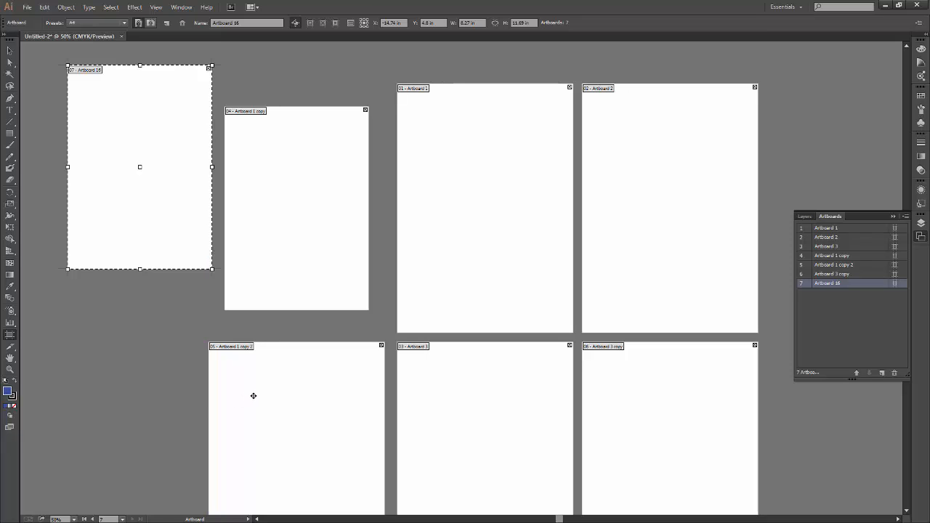
key(Delete)
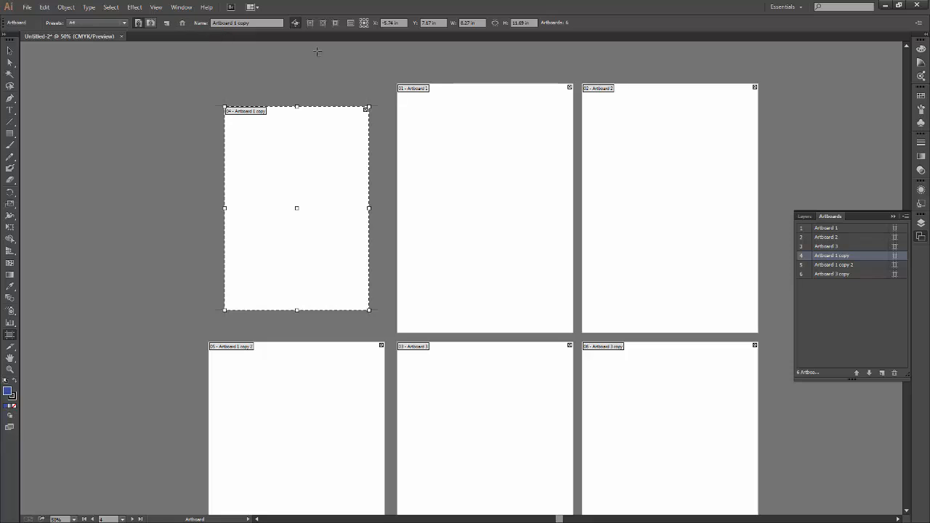
Delete Artboard 1 copy and undo the deletion.
click(186, 24)
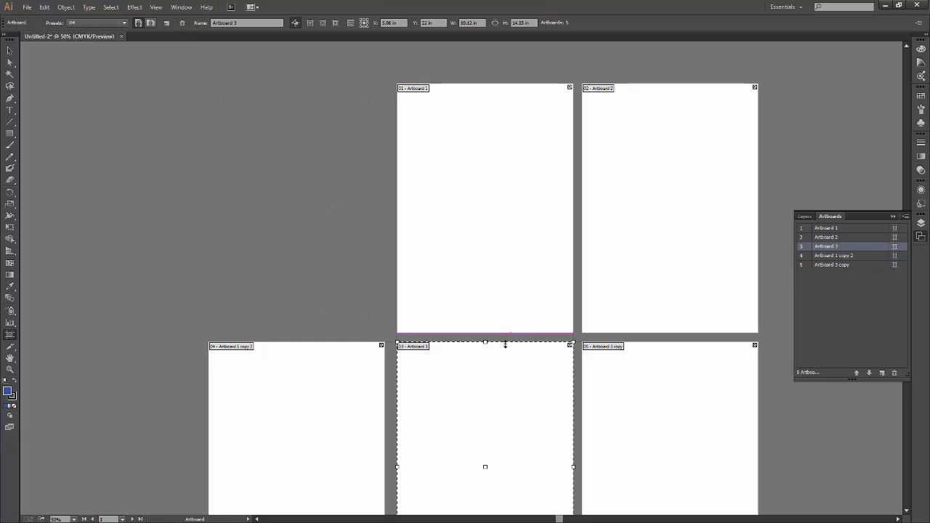
key(ctrl+z)
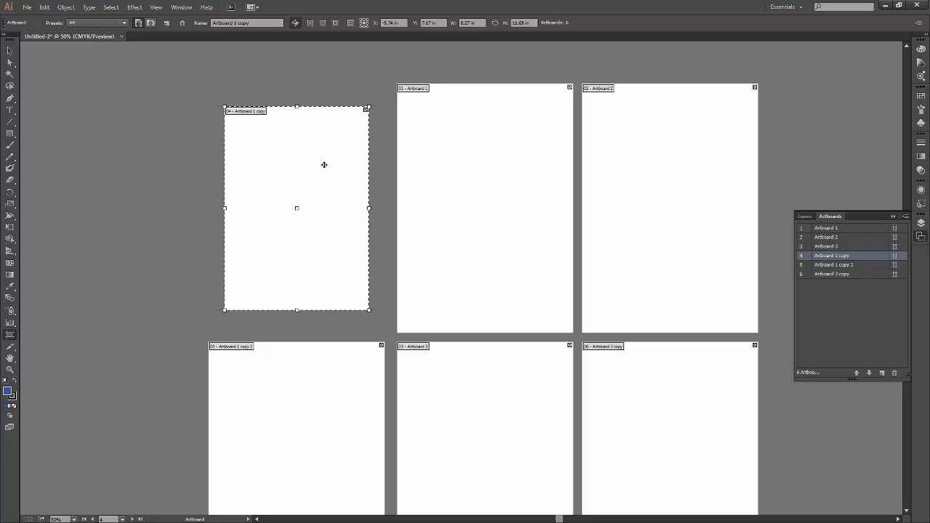
Place new artboards matching Artboard 1 copy and Artboard 1 in size beside the existing ones, and delete both.
click(167, 21)
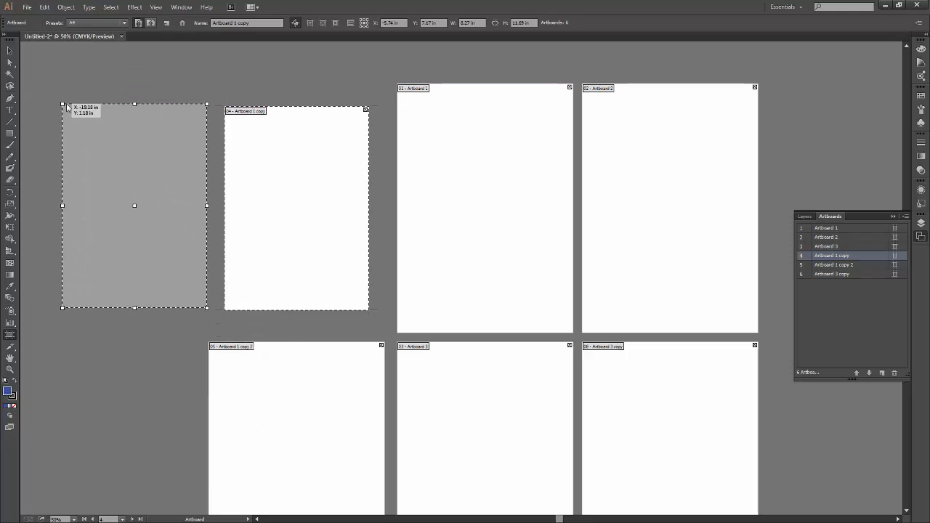
click(69, 107)
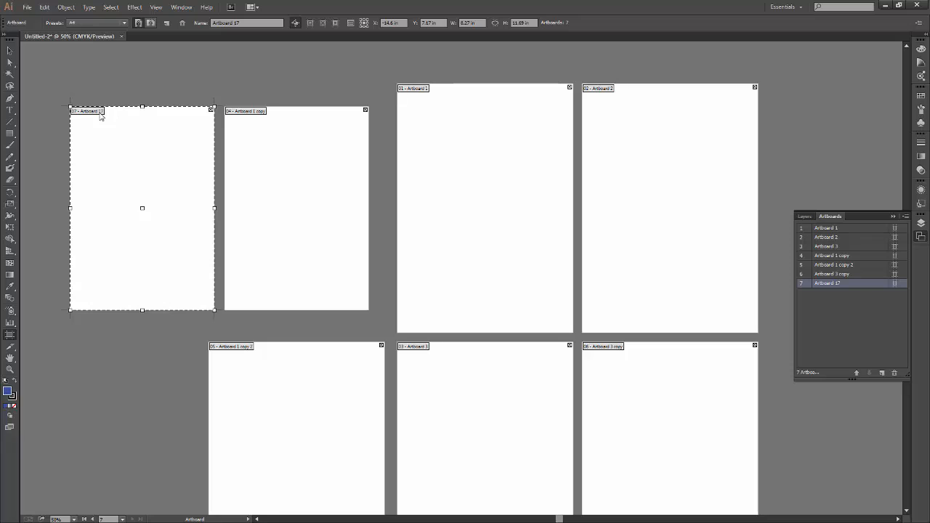
click(480, 145)
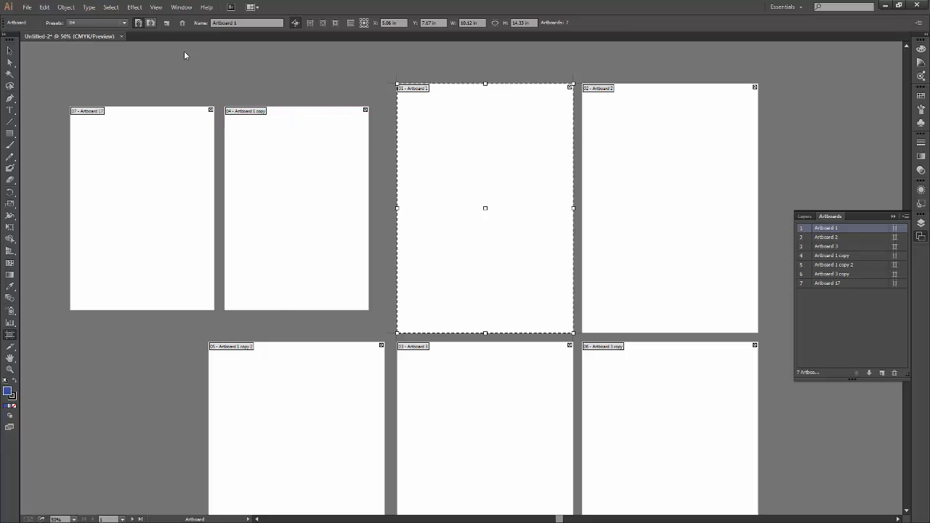
drag(465, 93, 767, 86)
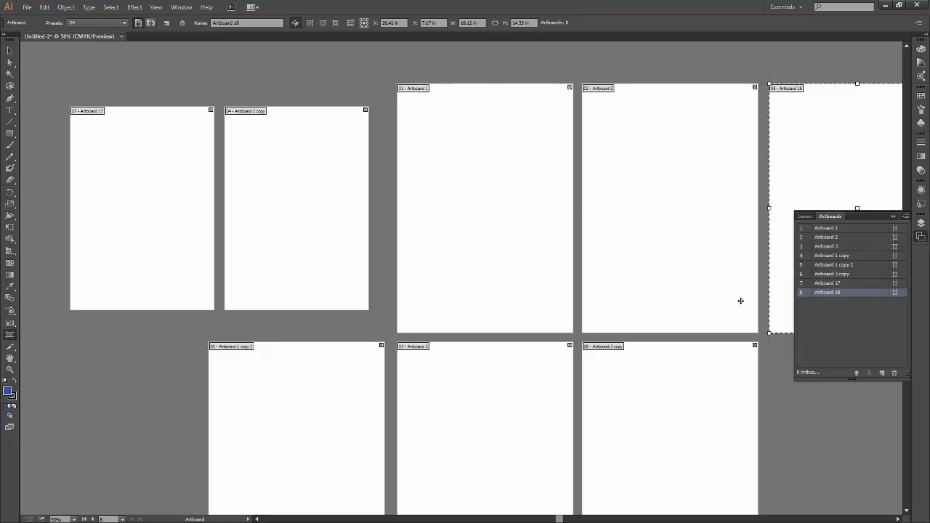
key(Delete)
click(175, 239)
key(Delete)
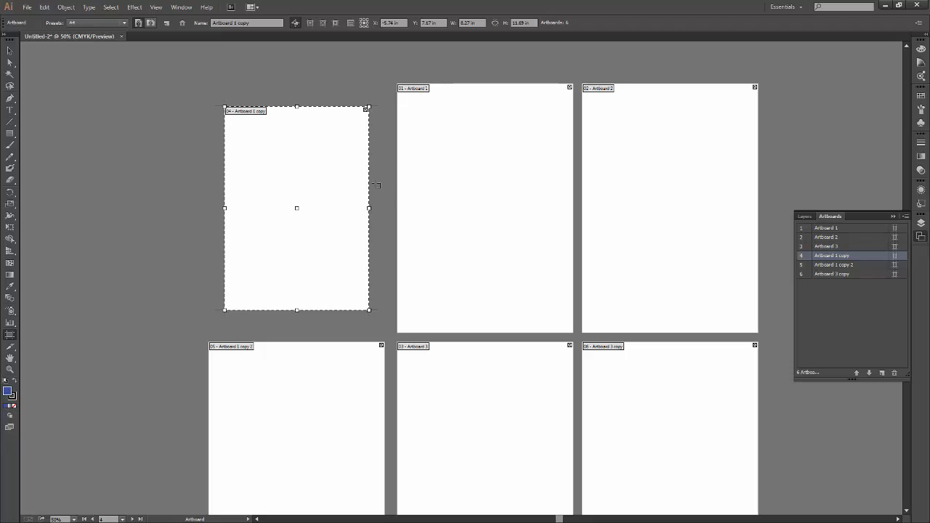
Rename Artboard 1 copy as "Renamed artboard".
click(463, 164)
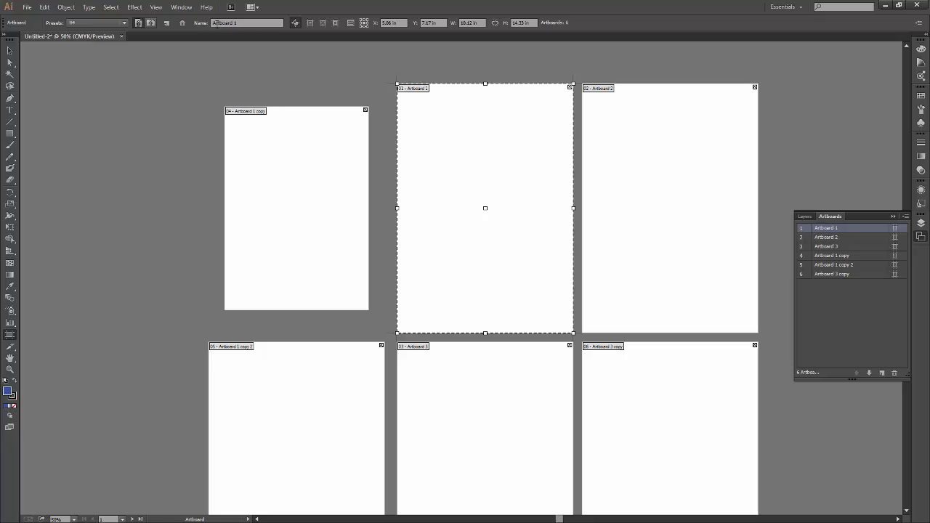
click(285, 151)
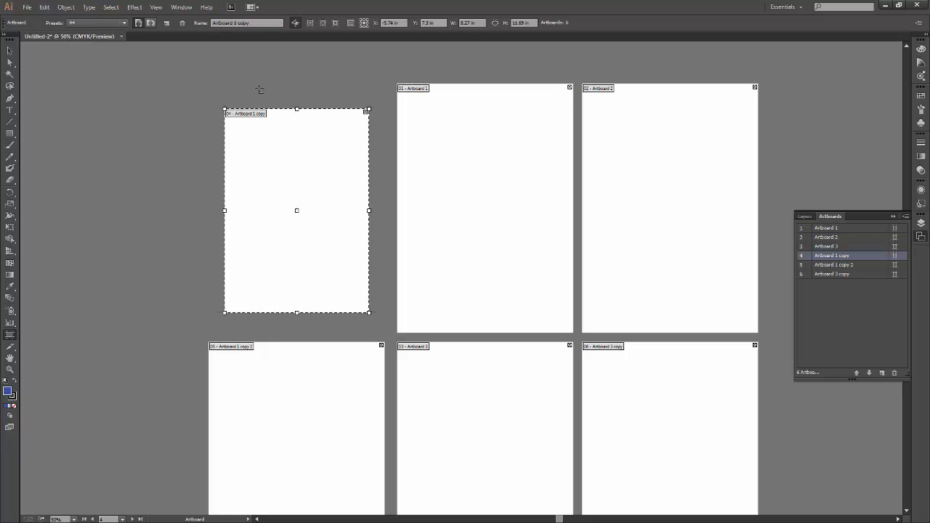
click(242, 23)
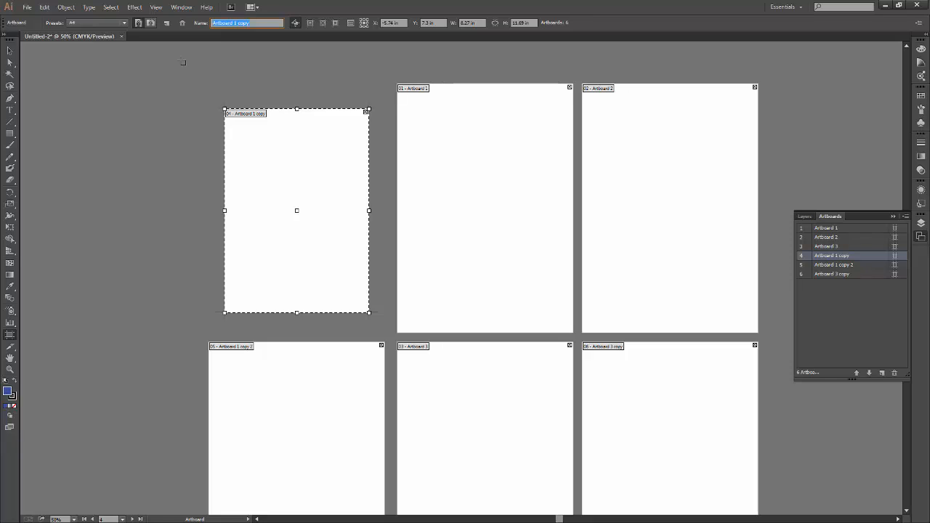
text(Renamed artboard)
click(465, 280)
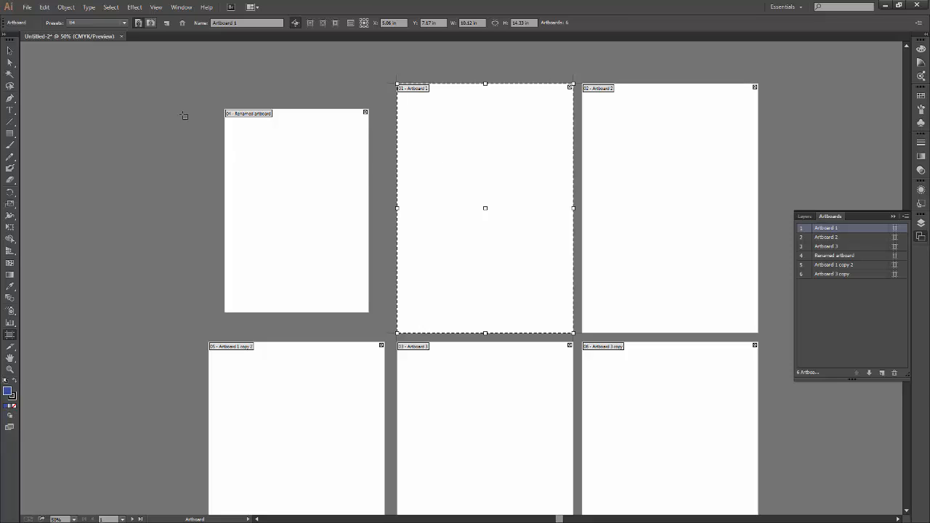
Rename Artboard 1 as "Day5".
click(230, 22)
text(Day5)
key(Return)
Examine the name labels of Day5 and Renamed artboard up close on the canvas.
key(ctrl+plus)
key(ctrl+plus)
key(ctrl+plus)
key(ctrl+plus)
drag(313, 280, 397, 494)
drag(334, 246, 403, 494)
drag(397, 266, 335, 510)
drag(402, 257, 449, 280)
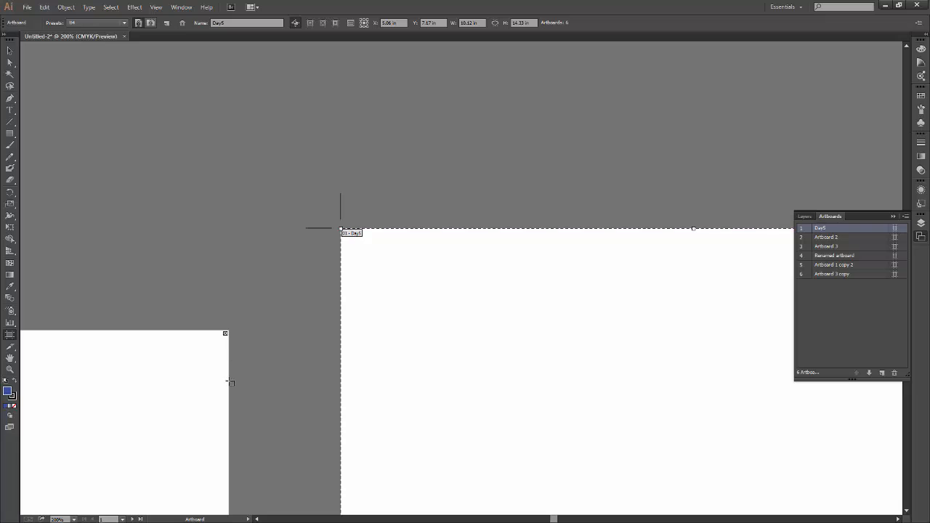
drag(297, 386, 574, 253)
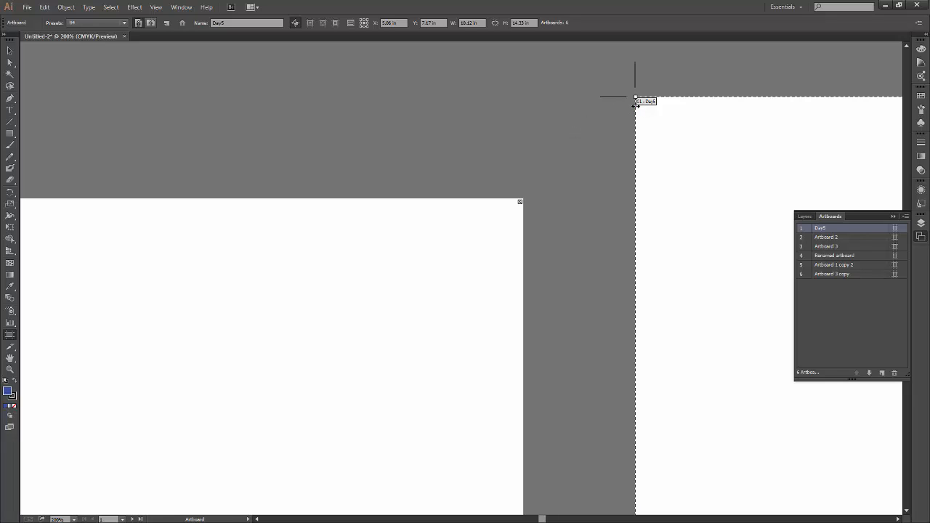
key(space)
drag(250, 283, 563, 295)
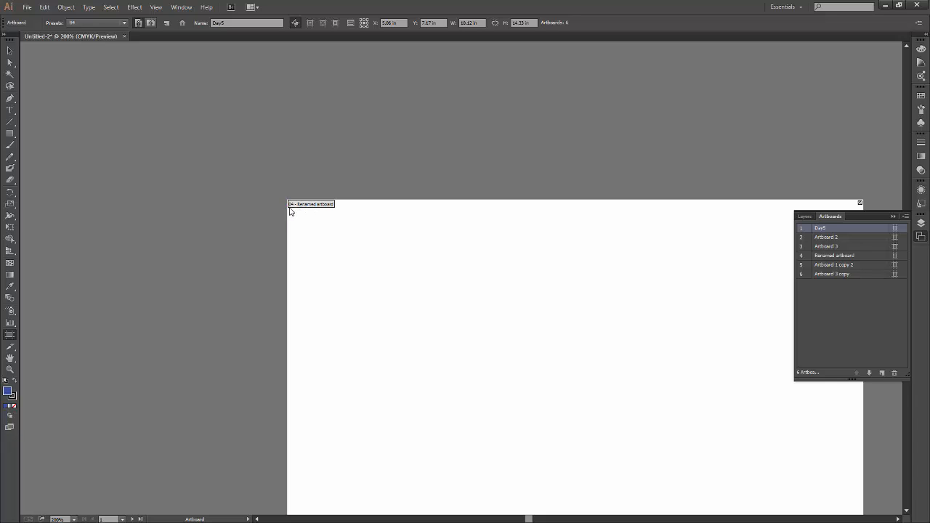
key(space)
drag(381, 250, 315, 245)
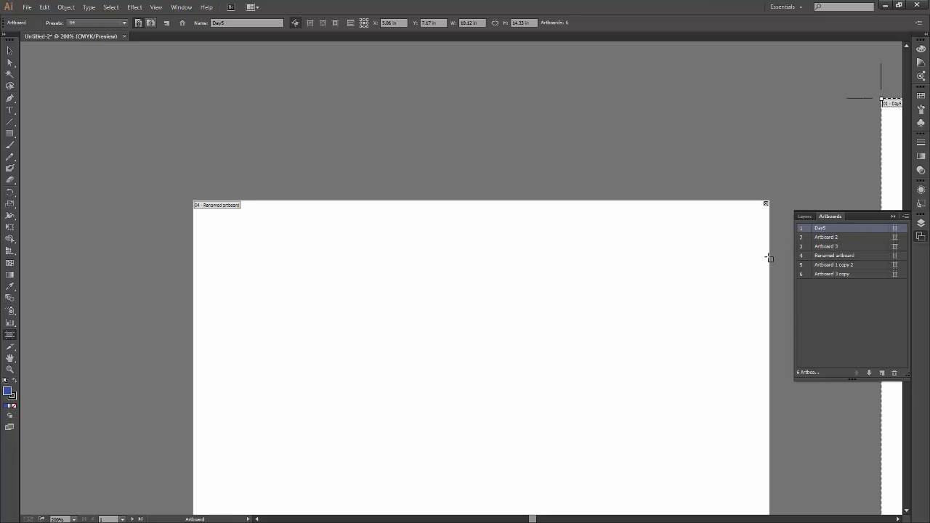
Select Artboard 2, Artboard 3, Renamed artboard and Day5 from the artboard list and compare the list numbers with the canvas labels.
click(843, 237)
click(847, 247)
click(848, 258)
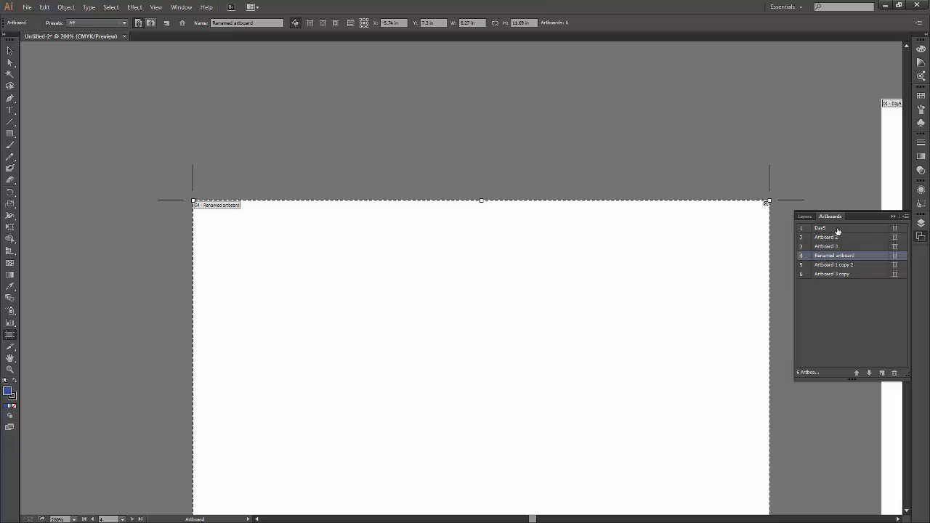
click(837, 230)
key(space)
drag(731, 259, 262, 320)
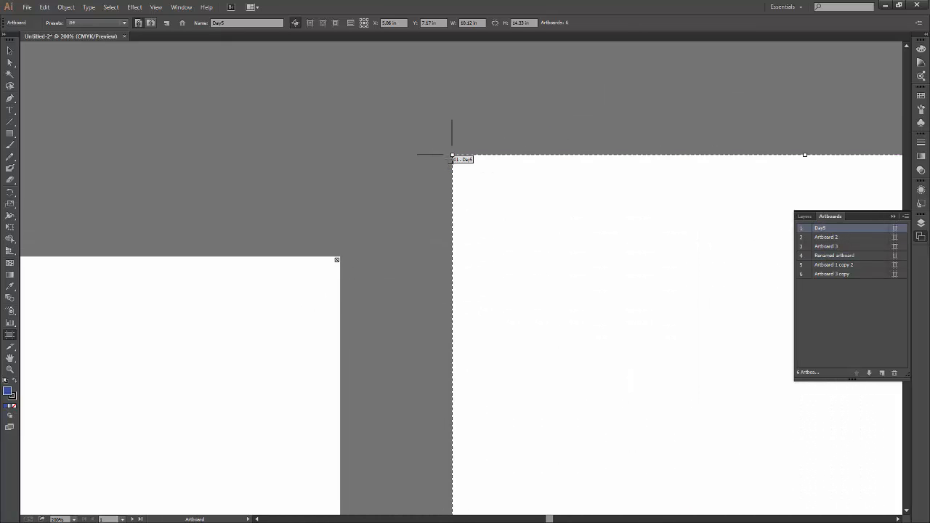
key(space)
drag(222, 353, 595, 330)
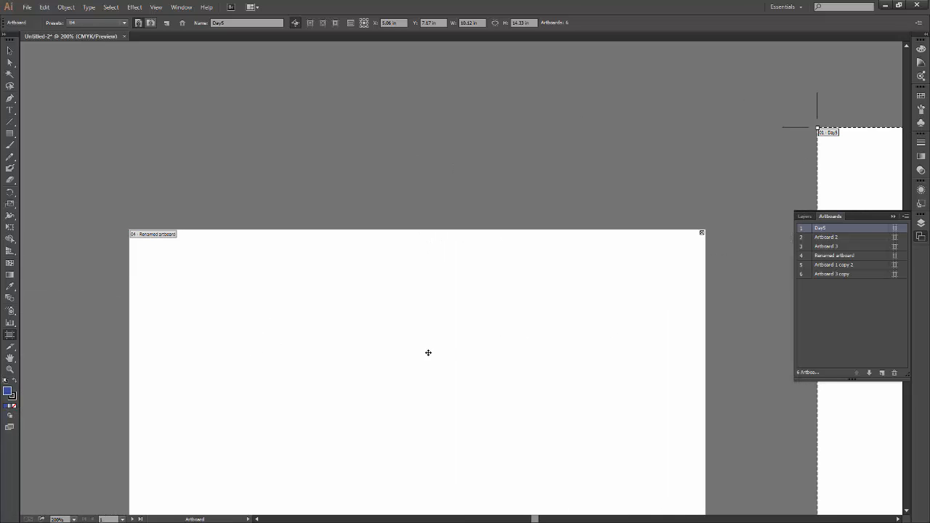
Move Renamed artboard to second place in the artboard order, directly after Day5.
click(404, 356)
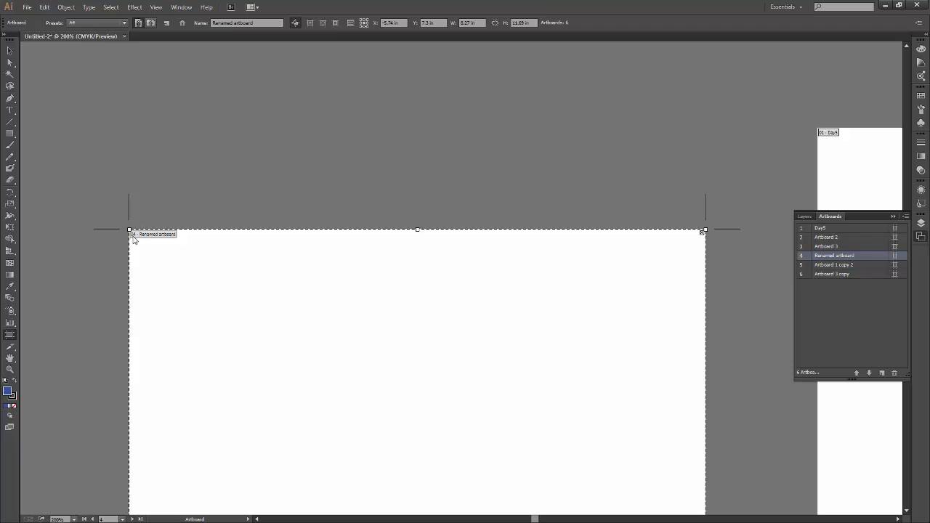
key(space)
drag(668, 320, 465, 321)
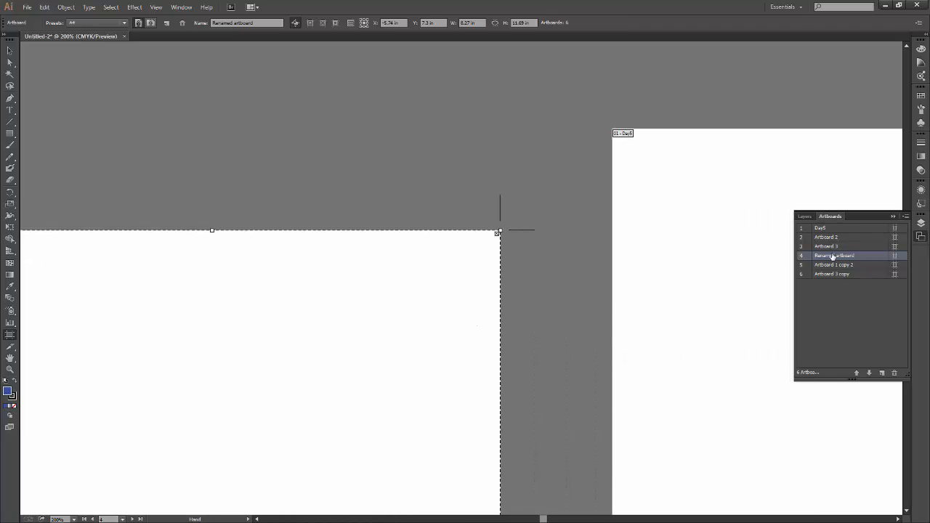
double_click(832, 257)
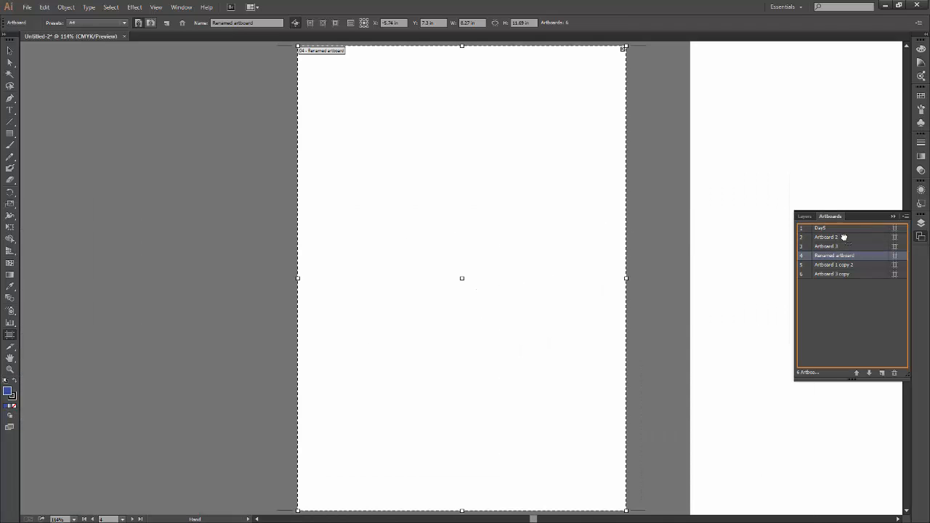
mouse_move(844, 237)
mouse_down()
mouse_move(839, 263)
mouse_move(843, 234)
mouse_up()
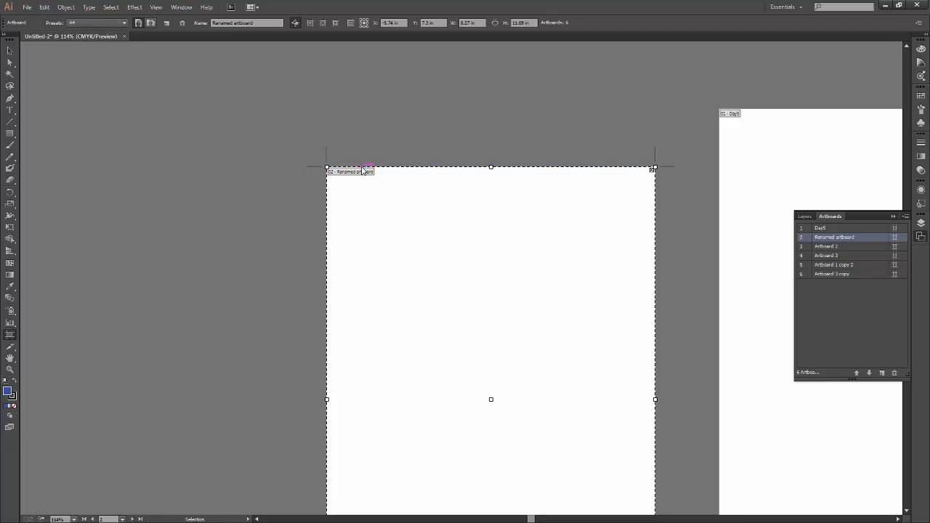
Draw a large blue five-pointed star with the Star tool on the Day5 artboard.
key(ctrl+minus)
key(ctrl+minus)
drag(637, 385, 460, 323)
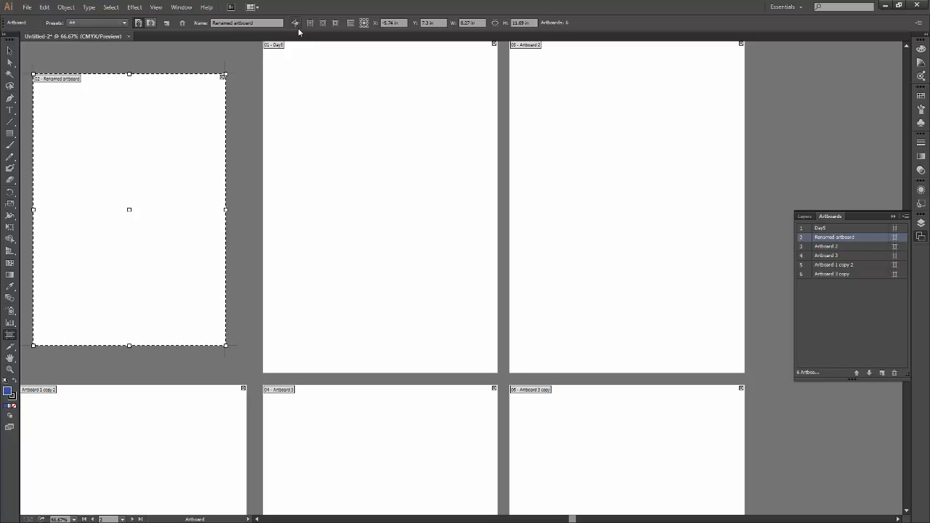
click(11, 135)
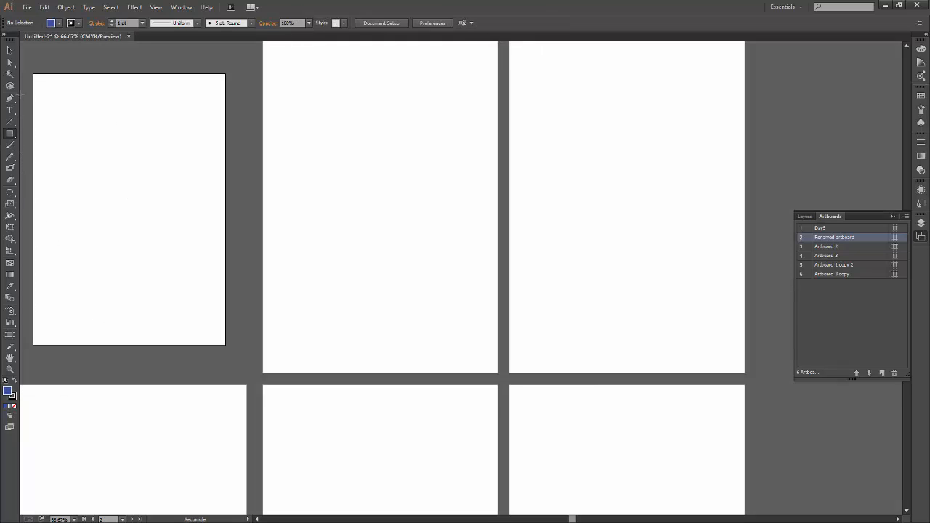
click(9, 134)
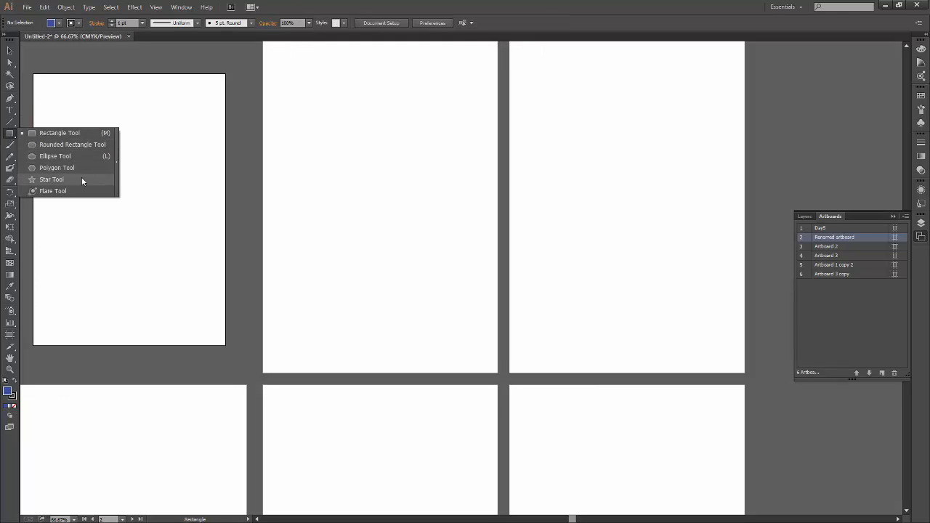
click(81, 179)
drag(357, 193, 423, 145)
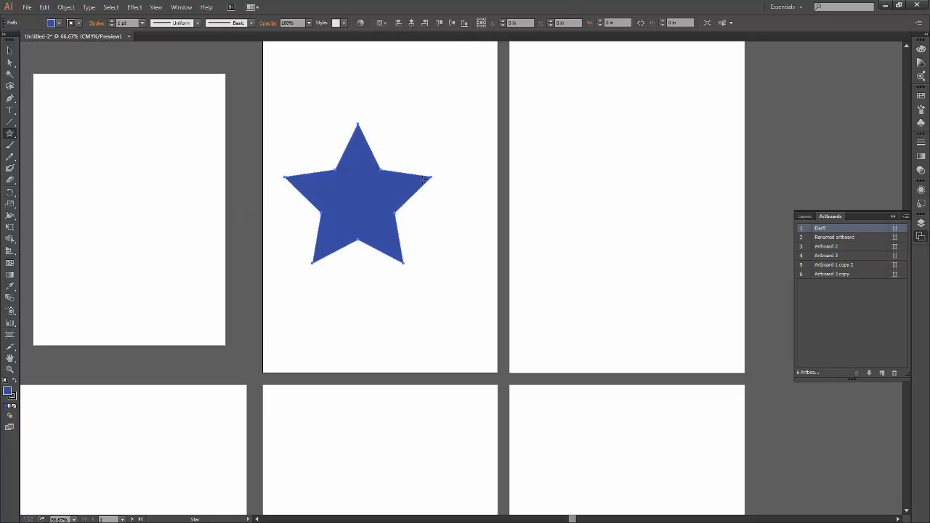
Move the star from Day5 to the middle of Renamed artboard and deselect it.
key(v)
drag(374, 229, 402, 230)
click(795, 166)
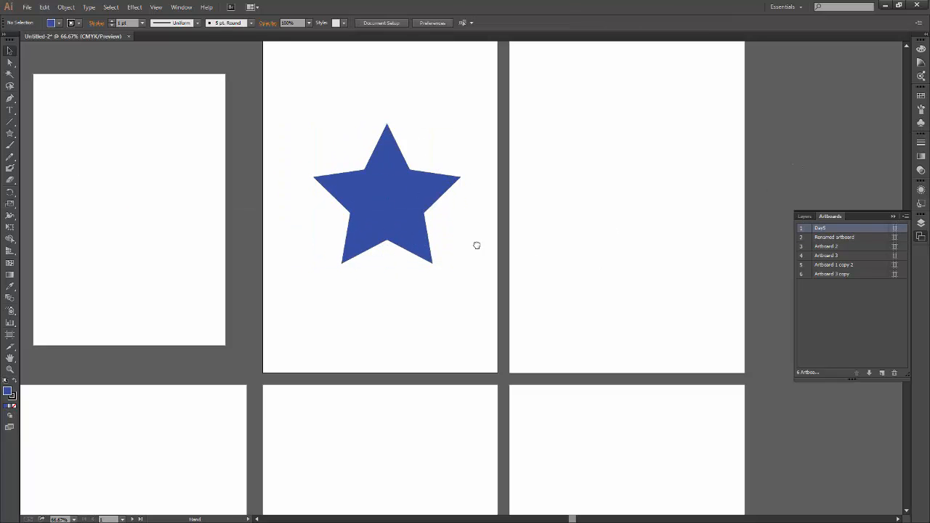
drag(477, 246, 386, 266)
click(167, 375)
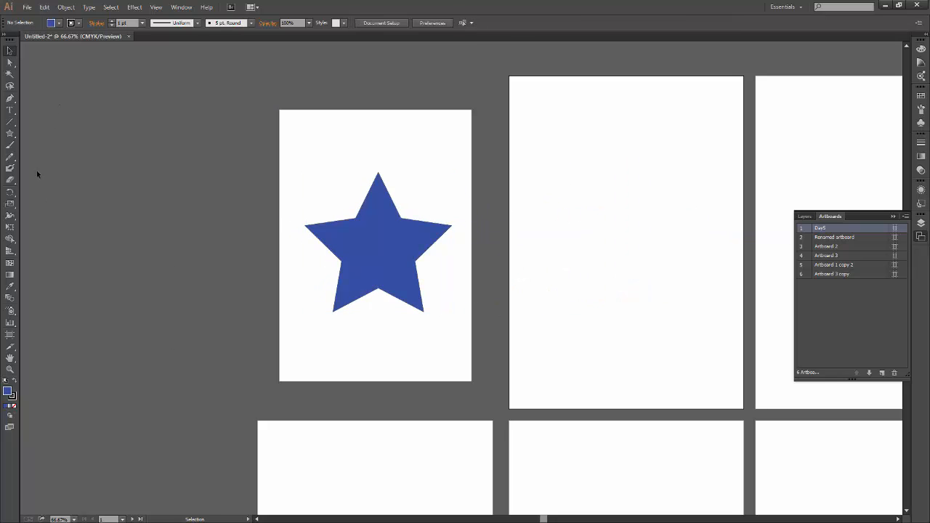
Move Renamed artboard together with its star around the canvas beside Day5, deleting the stray artboard made in between.
click(9, 334)
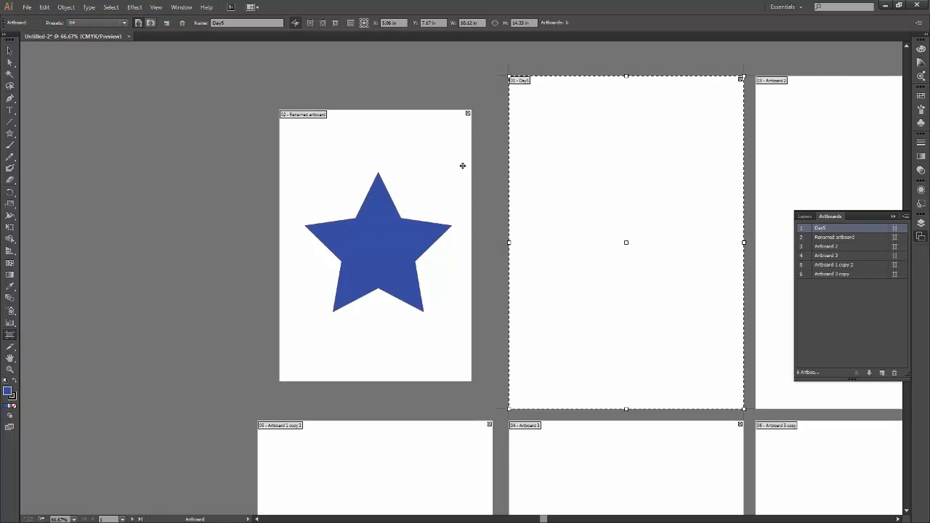
drag(461, 164, 166, 163)
drag(156, 183, 451, 178)
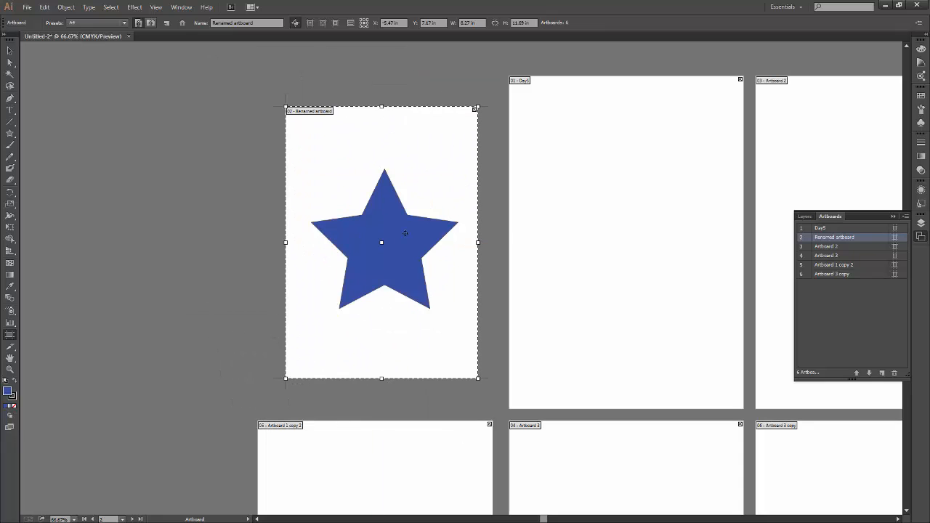
drag(405, 233, 309, 183)
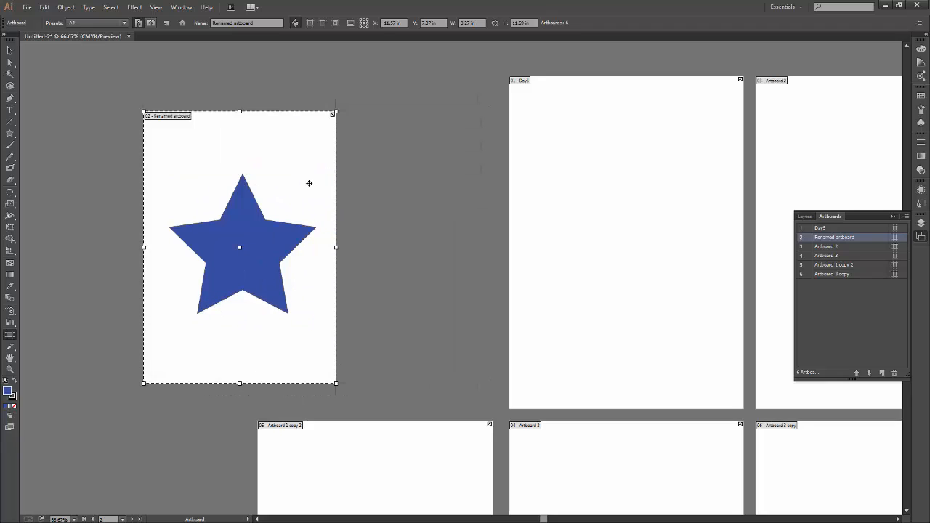
drag(325, 176, 255, 131)
drag(300, 161, 387, 172)
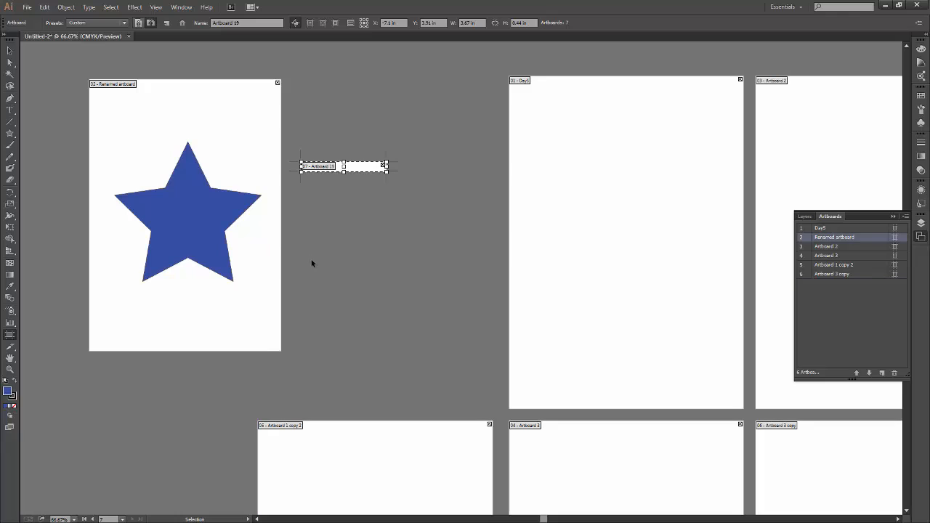
key(Delete)
drag(238, 121, 376, 142)
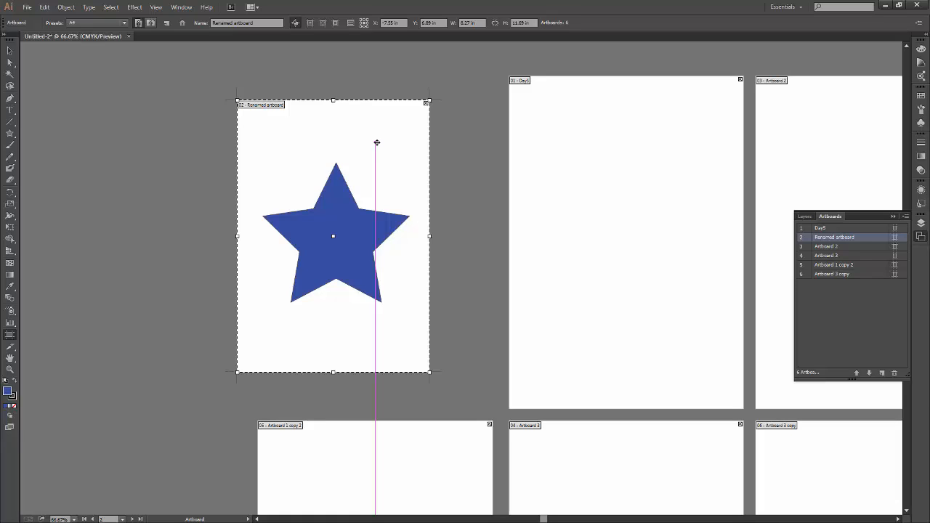
Turn off Move/Copy Artwork with Artboard and move Renamed artboard away from the star.
click(295, 24)
drag(410, 154, 199, 163)
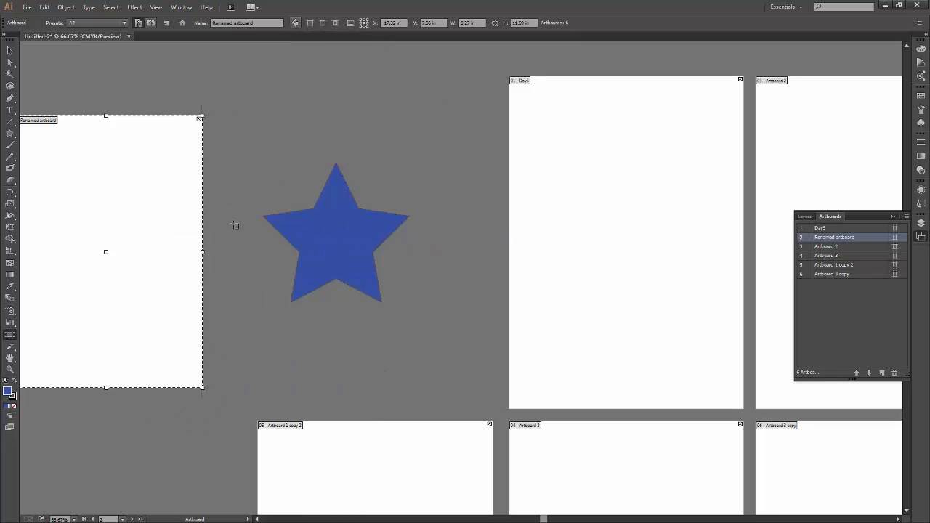
drag(157, 237, 74, 117)
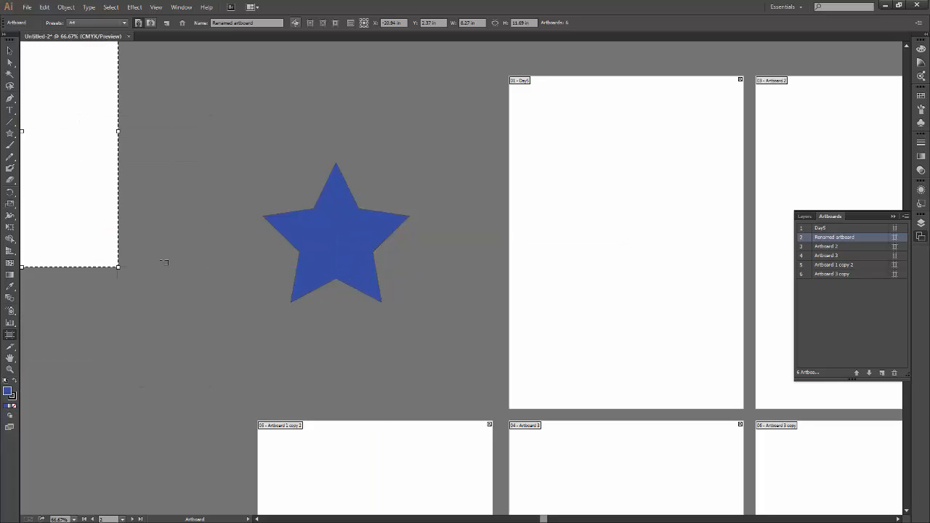
drag(98, 251, 191, 322)
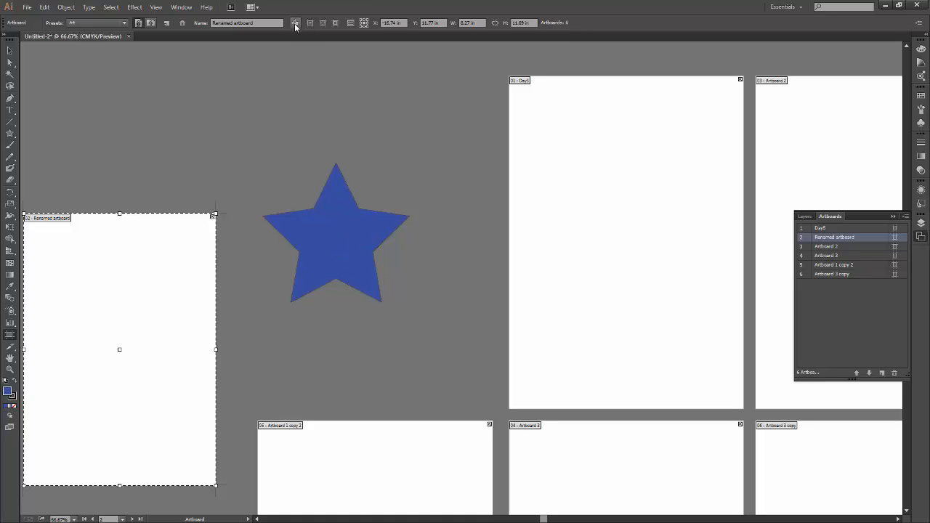
Move Renamed artboard back under the star, then re-enable Move/Copy Artwork with Artboard and shift both together.
drag(194, 334, 360, 268)
drag(341, 334, 362, 314)
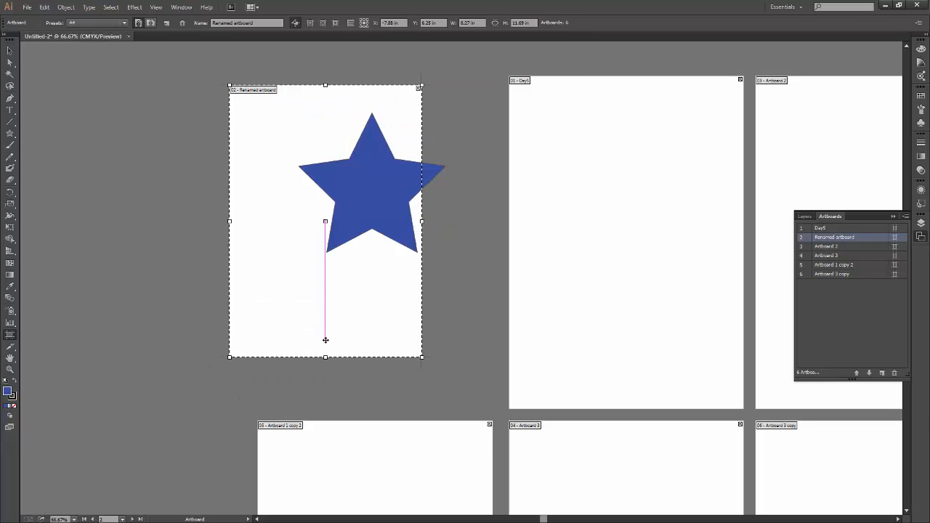
Delete Renamed artboard, undo the deletion, and delete the artboard again without its star.
key(Delete)
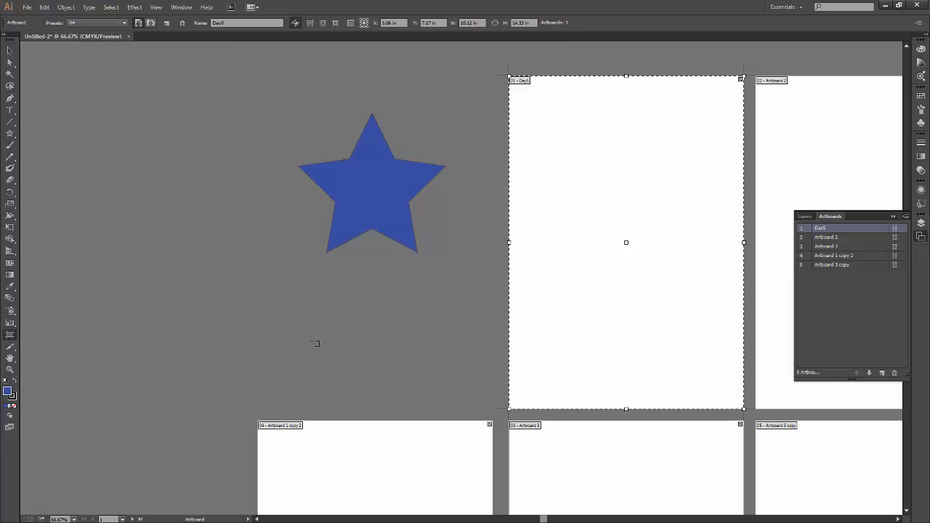
key(ctrl+z)
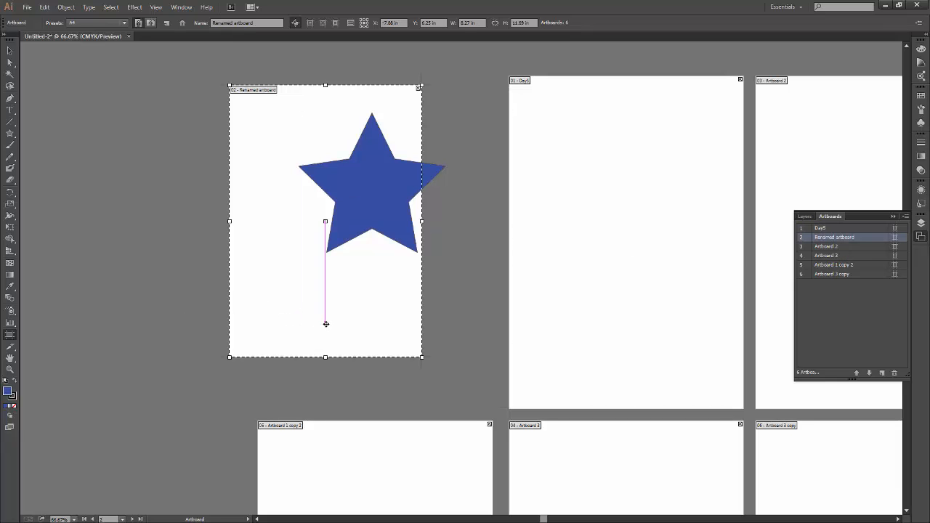
key(Delete)
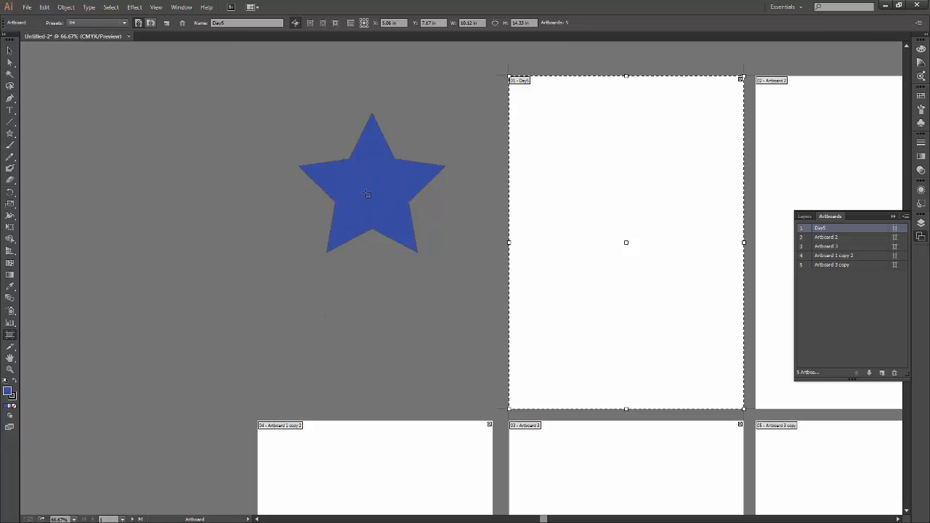
Leave artboard editing and delete the blue star left on the empty canvas.
key(Escape)
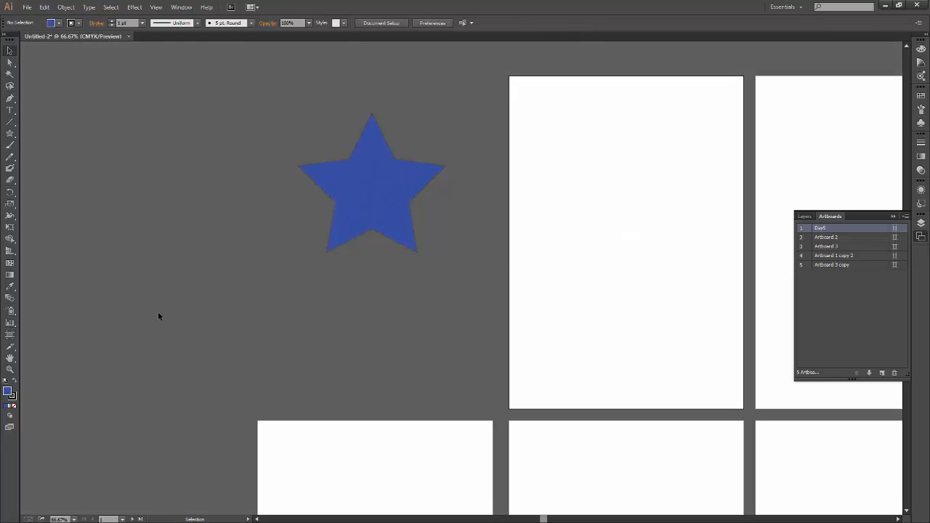
drag(456, 150, 310, 359)
key(Delete)
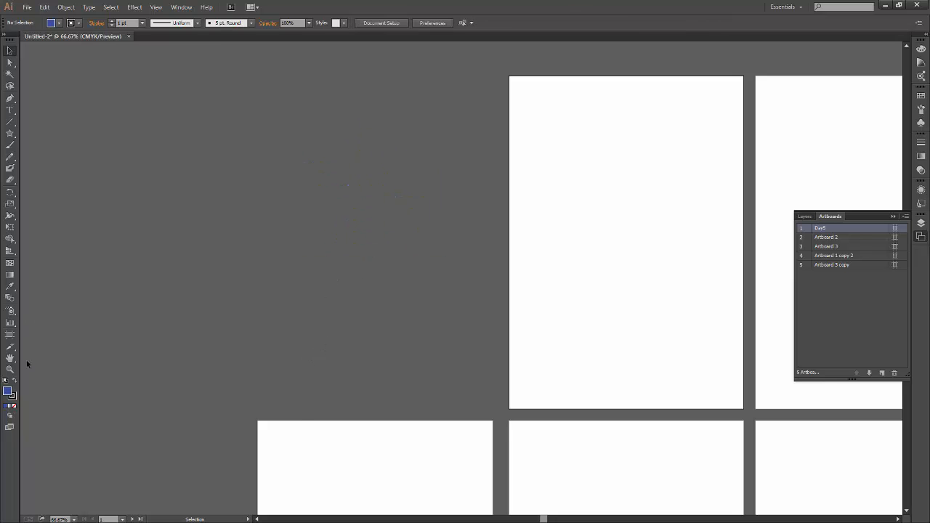
Show the center mark, cross hairs and video safe areas on the Day5 artboard.
click(9, 334)
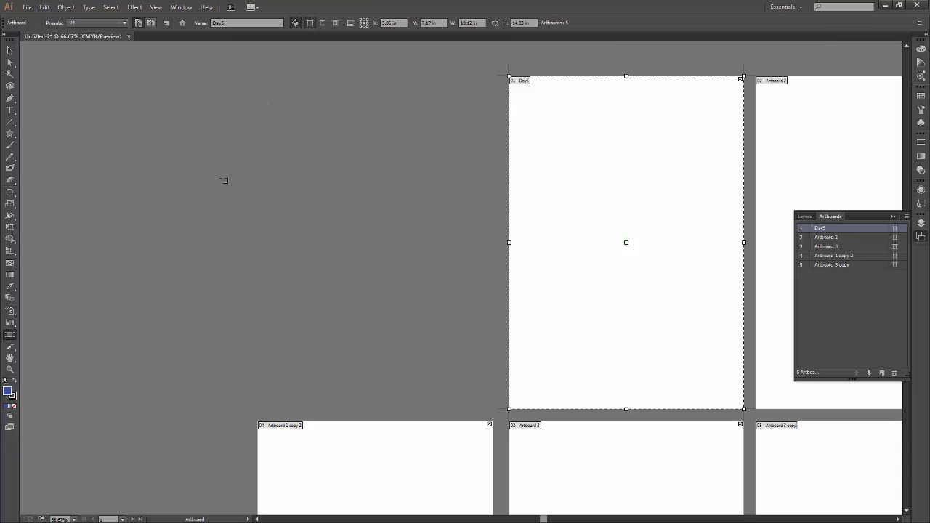
click(319, 22)
click(335, 26)
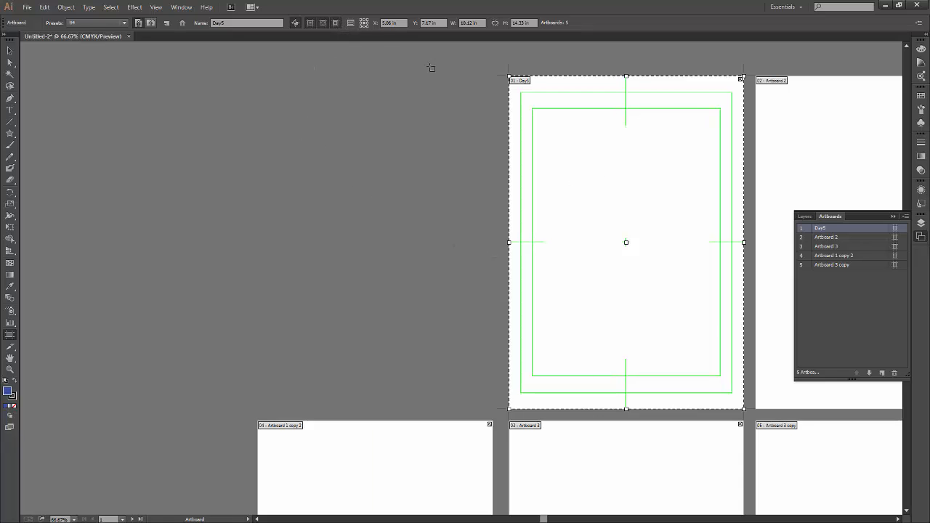
Show the center mark, cross hairs and video safe areas on Artboard 2, then hide them again.
click(781, 147)
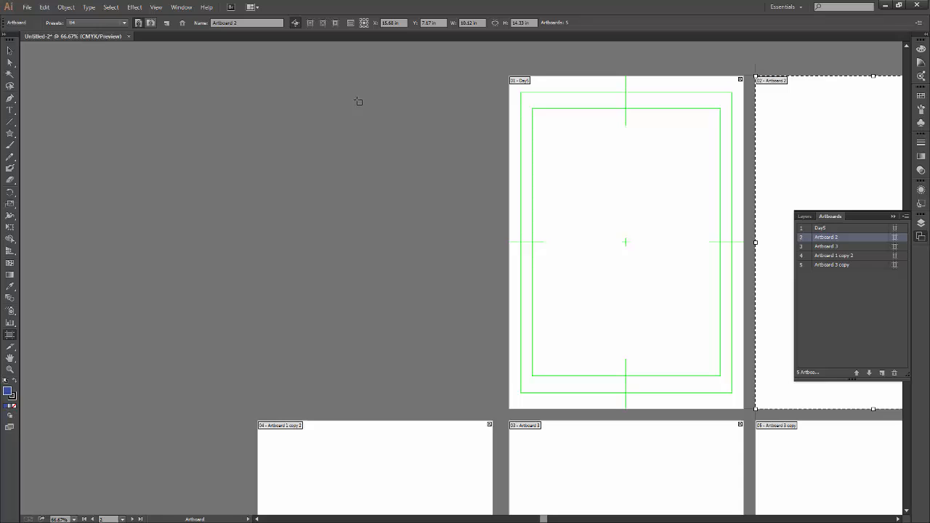
drag(718, 284, 363, 283)
click(311, 24)
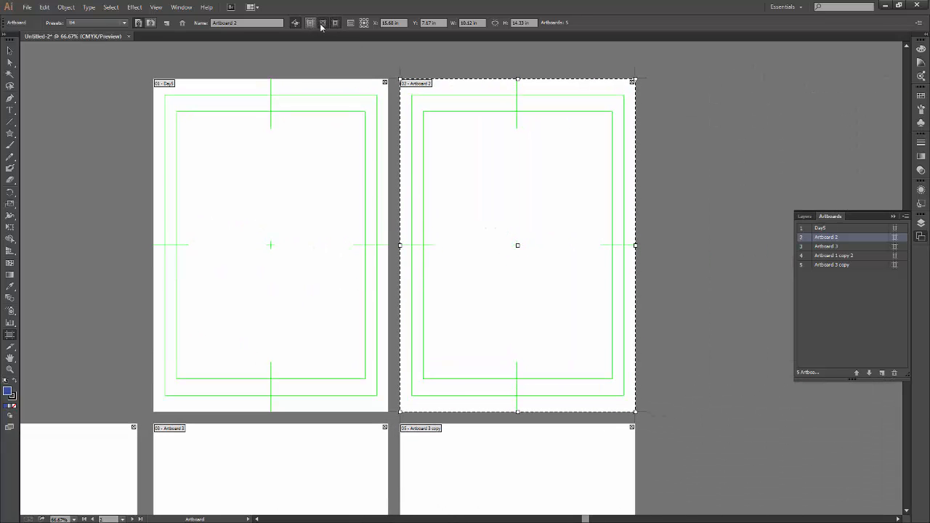
click(323, 24)
click(335, 24)
Hide the center mark, cross hairs and video safe areas on the Day5 artboard.
click(342, 150)
click(311, 24)
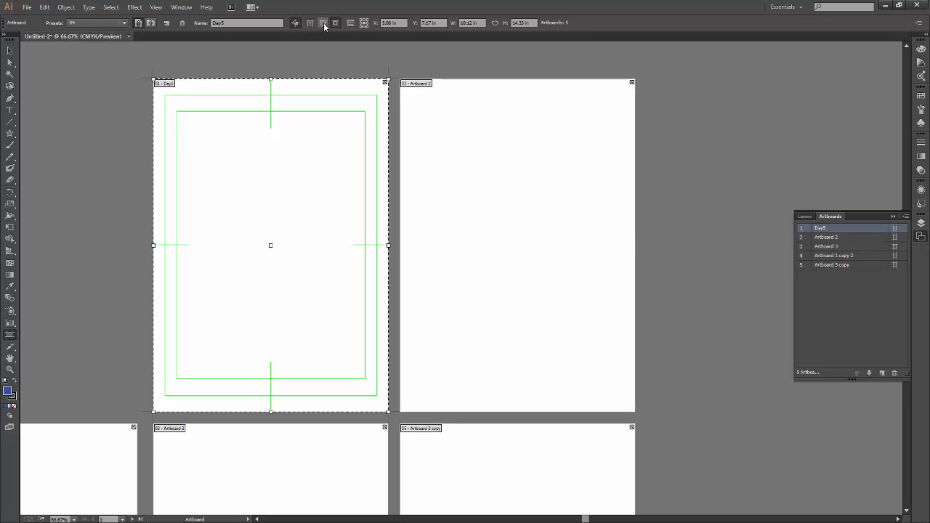
click(322, 25)
click(335, 24)
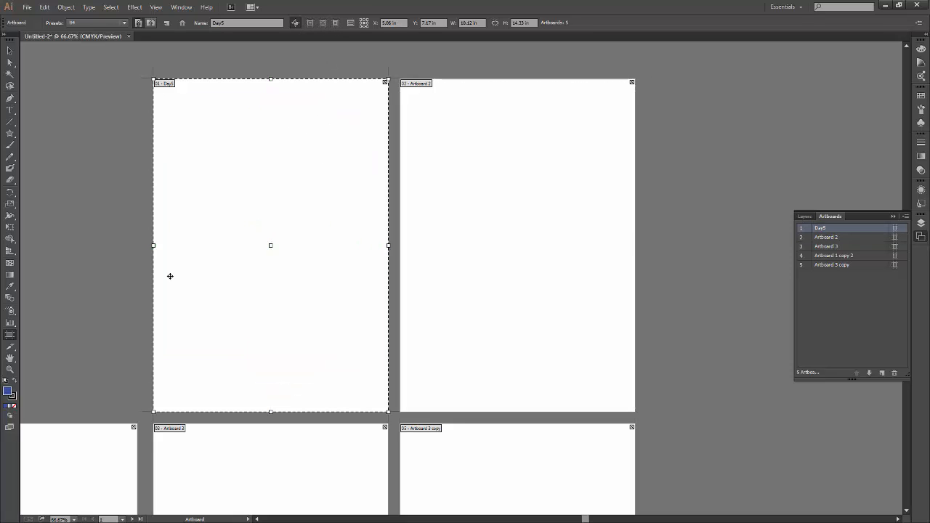
Review the size, display and global settings in Day5's Artboard Options and close them without changes.
click(350, 27)
drag(574, 115, 615, 83)
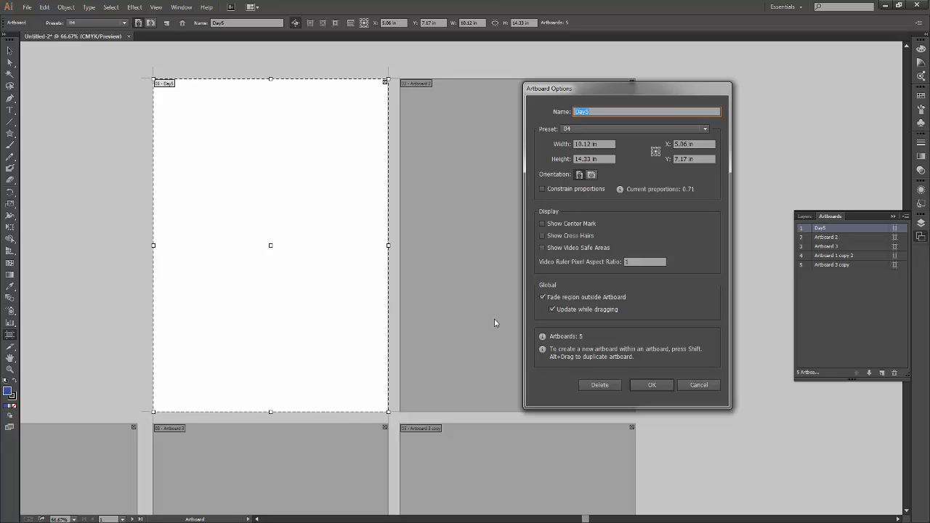
click(699, 385)
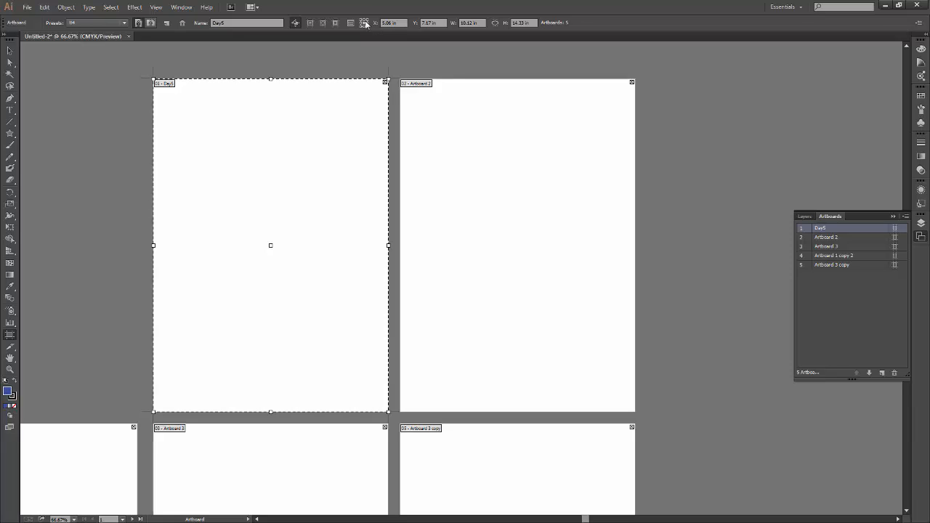
Show the rulers and place a horizontal guide along Day5's top edge and a vertical guide along its left edge.
key(Escape)
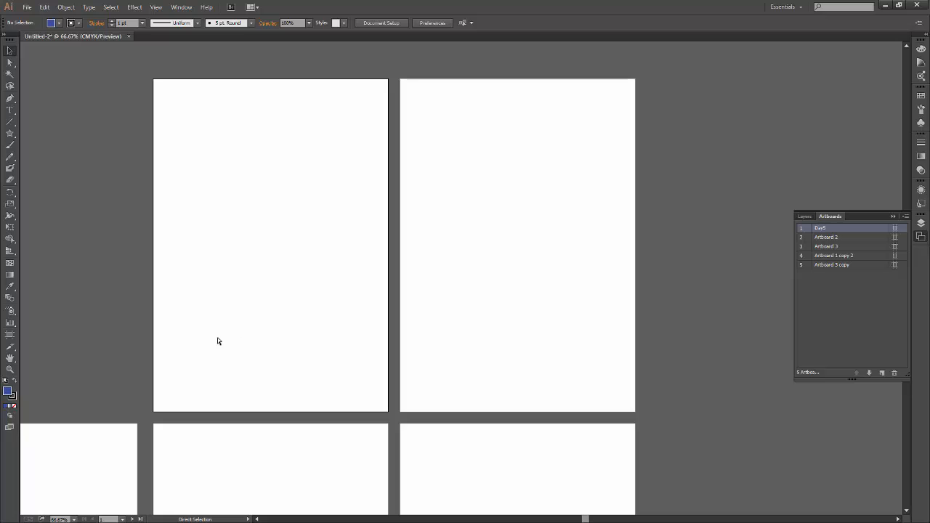
key(ctrl+r)
drag(208, 247, 448, 281)
drag(376, 239, 272, 235)
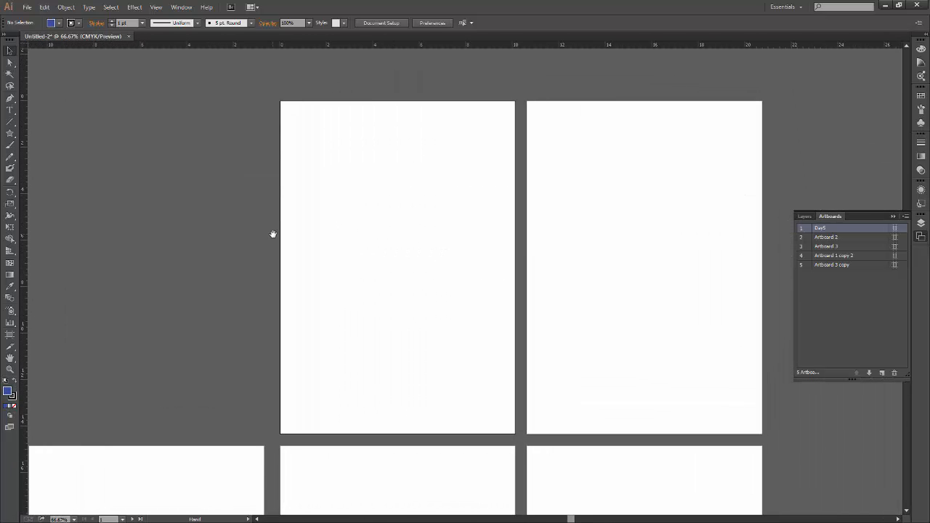
drag(308, 46, 304, 60)
drag(300, 96, 298, 101)
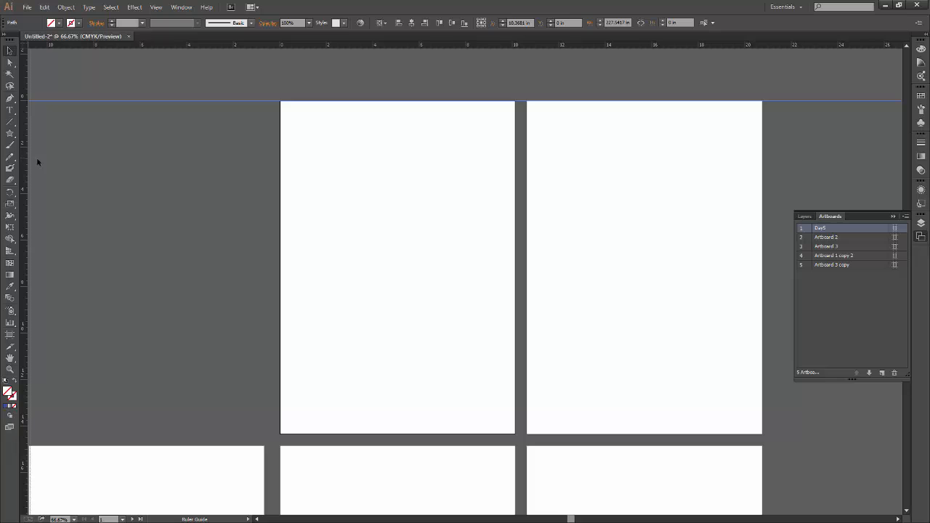
drag(277, 152, 278, 145)
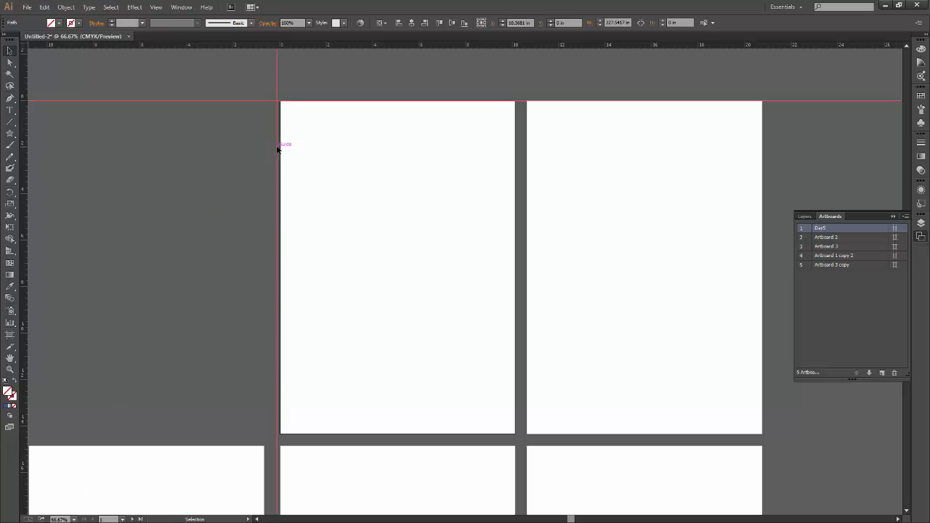
click(346, 142)
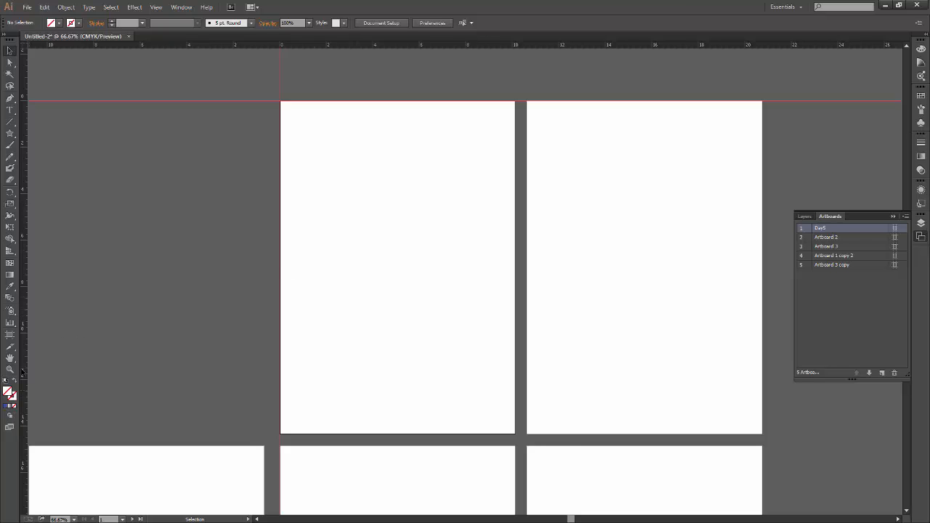
Delete the Day5 artboard and Artboard 2, keeping the guides in place.
click(11, 335)
key(Delete)
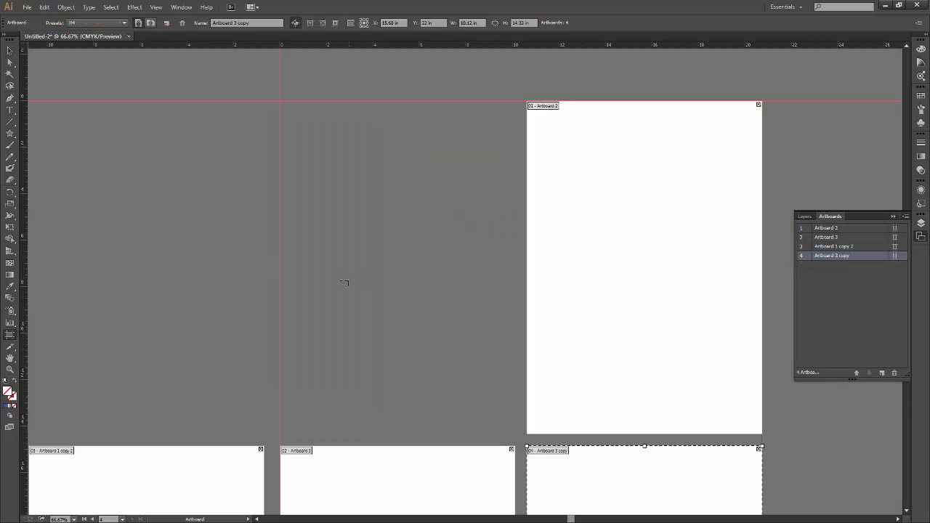
key(Escape)
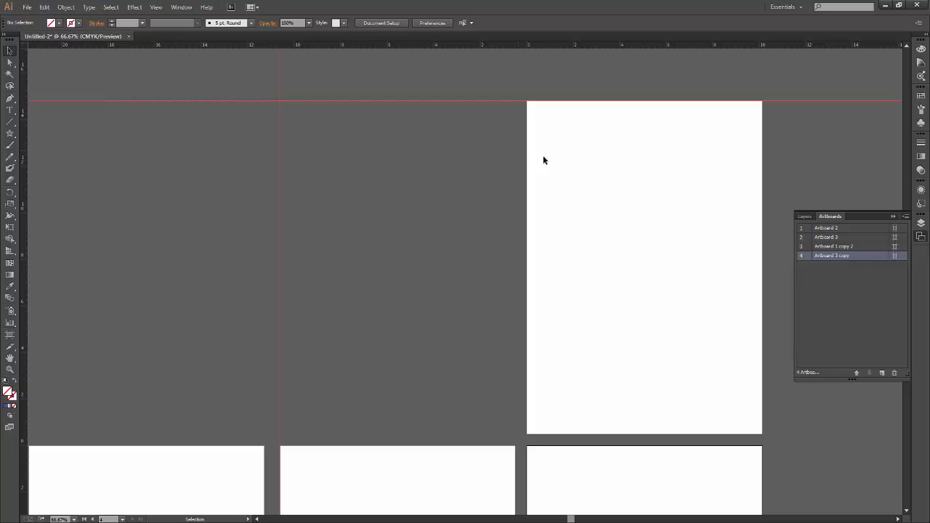
click(11, 335)
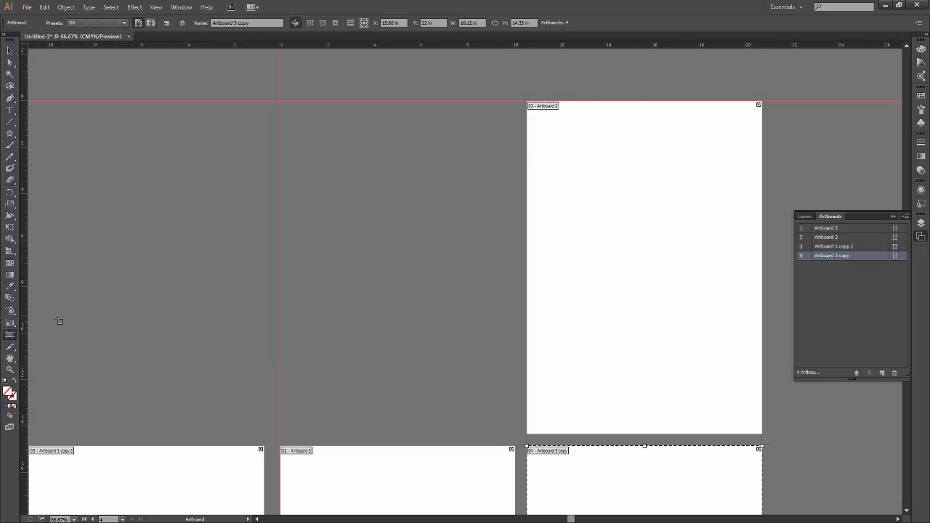
click(582, 248)
key(Delete)
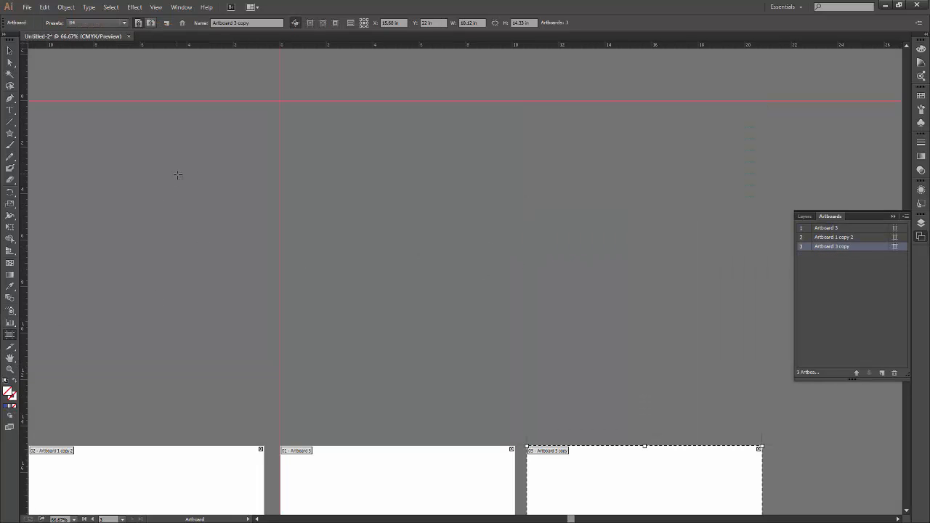
Delete Artboard 3 and Artboard 3 copy, and move Artboard 1 copy 2 up to the open area beside the vertical guide.
click(362, 470)
key(Delete)
click(191, 488)
drag(191, 489, 534, 202)
click(689, 479)
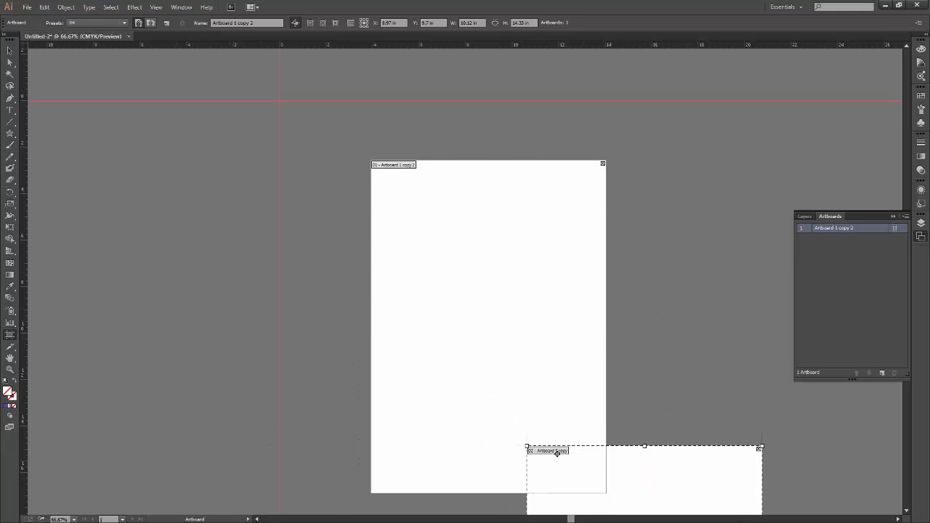
key(Delete)
drag(492, 348, 553, 338)
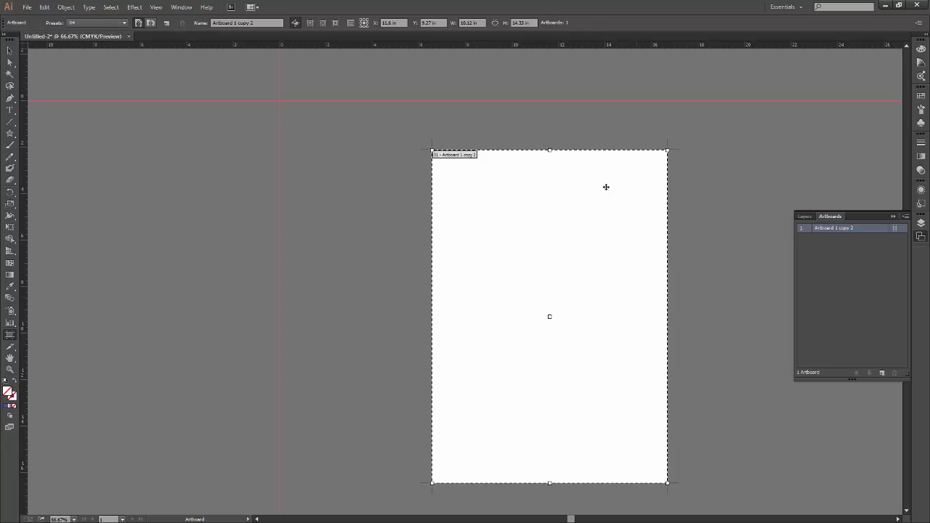
Rename the remaining artboard as Reference_example.
drag(220, 23, 172, 40)
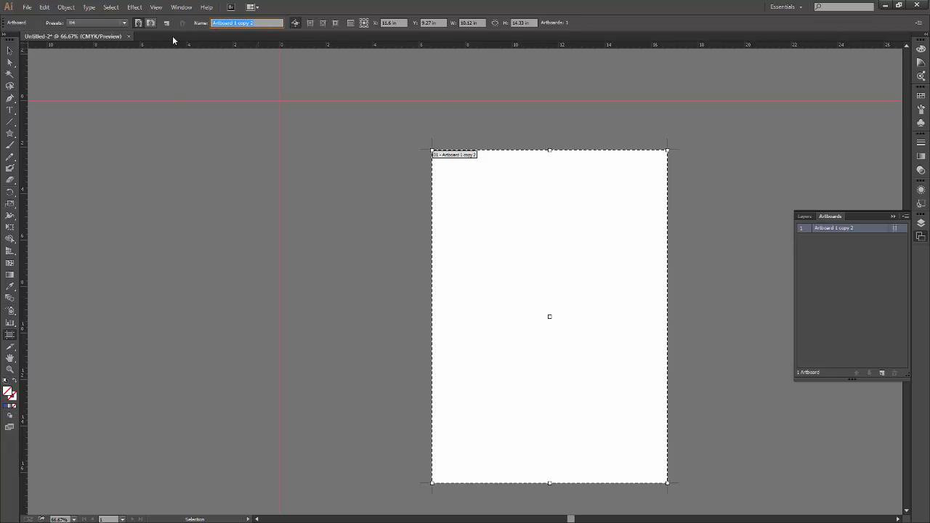
text(Baferenc)
text(e)
text(_example)
key(Return)
click(10, 50)
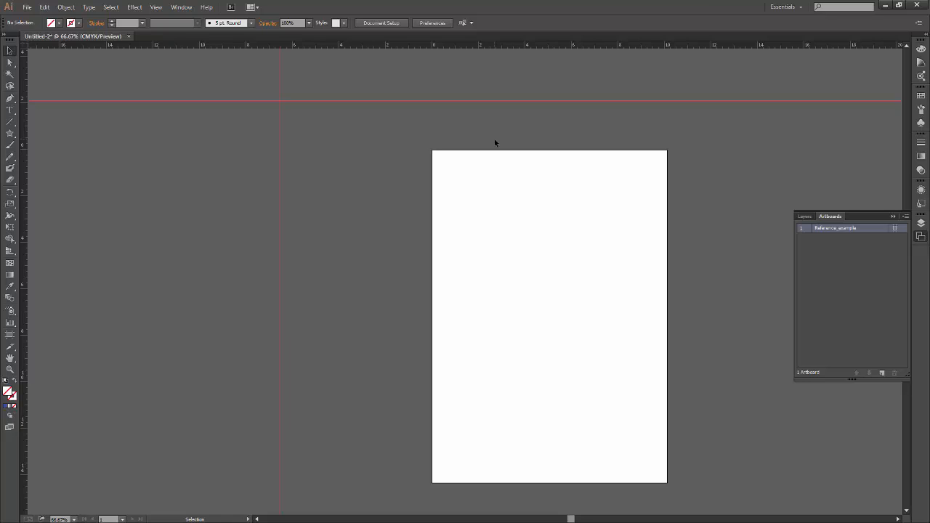
Draw a new artboard about 5.2 in wide and 6 in high, starting at the intersection of the two guides.
click(9, 334)
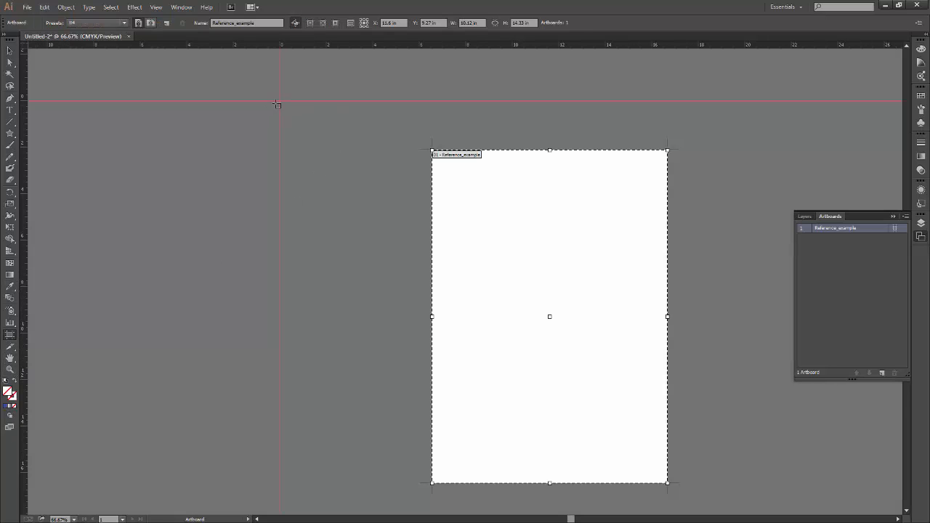
drag(280, 101, 401, 241)
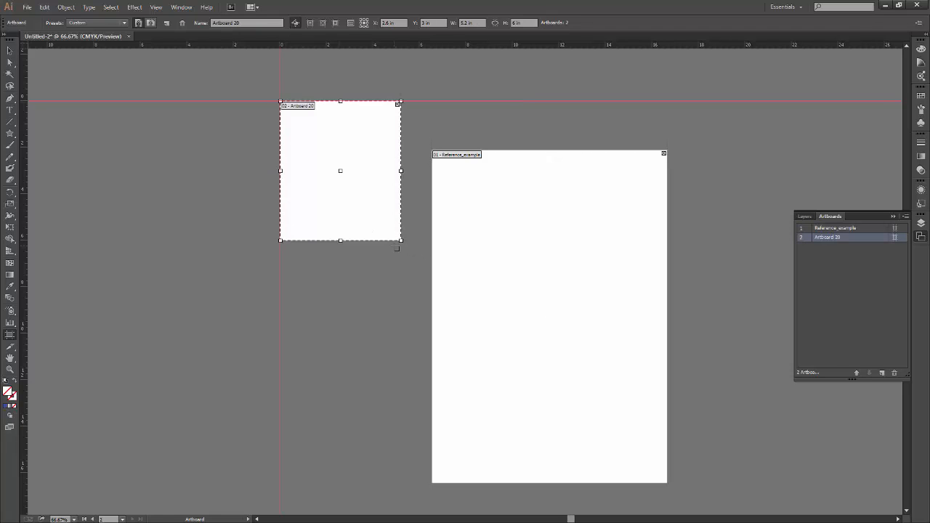
click(10, 50)
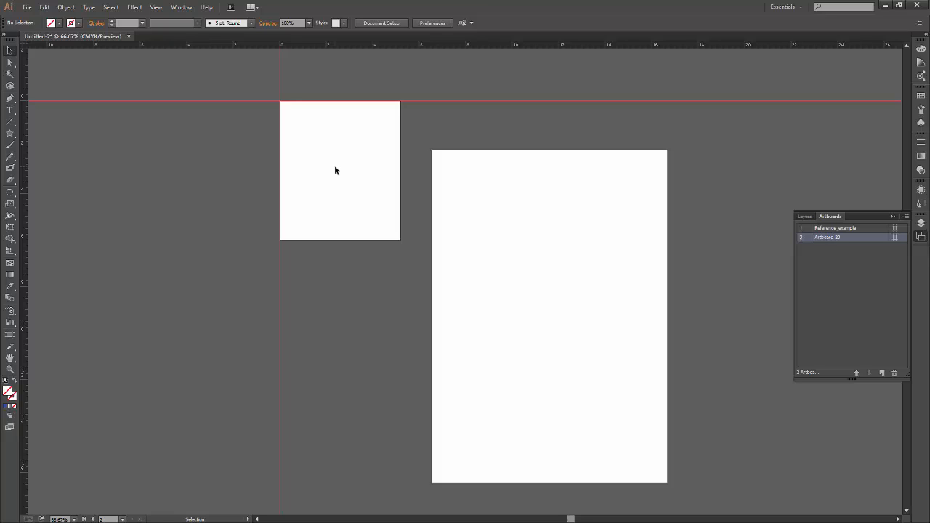
Set the new small artboard's reference point to its top-left corner so its position is given from there.
click(10, 334)
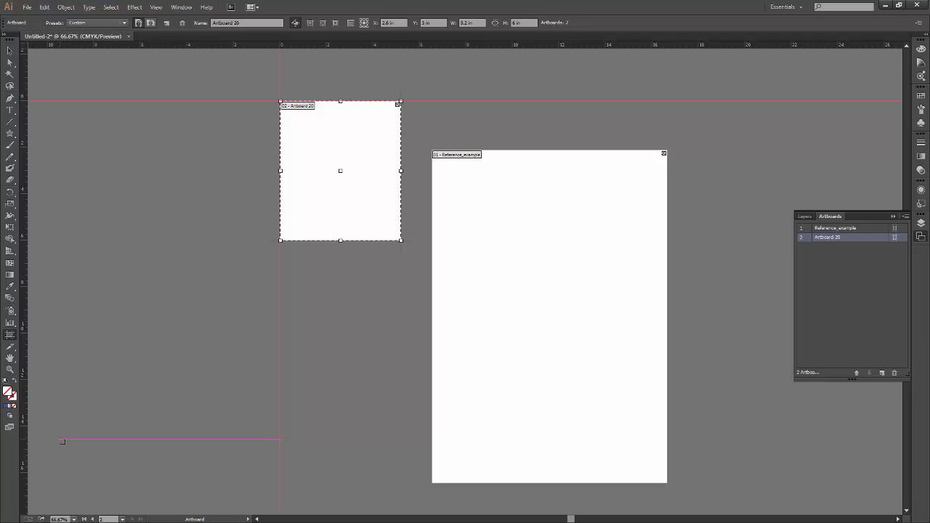
click(362, 21)
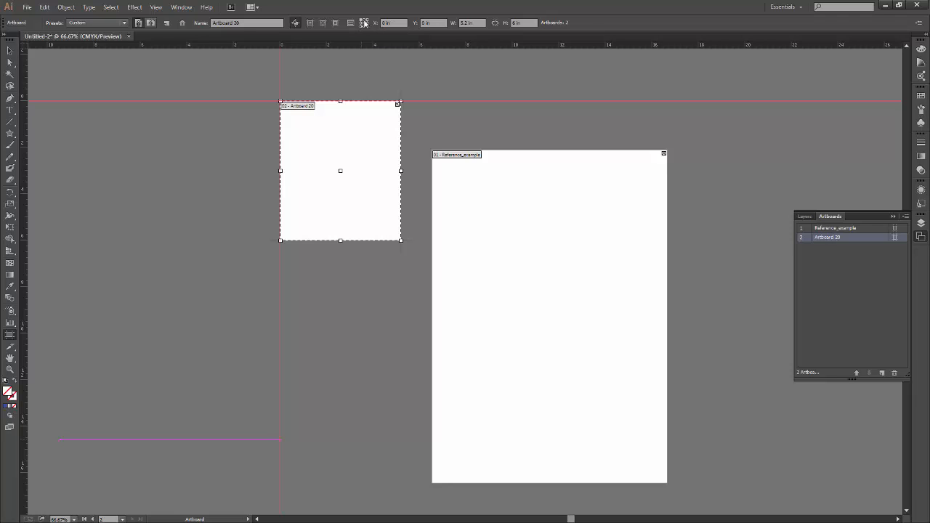
click(364, 21)
click(361, 26)
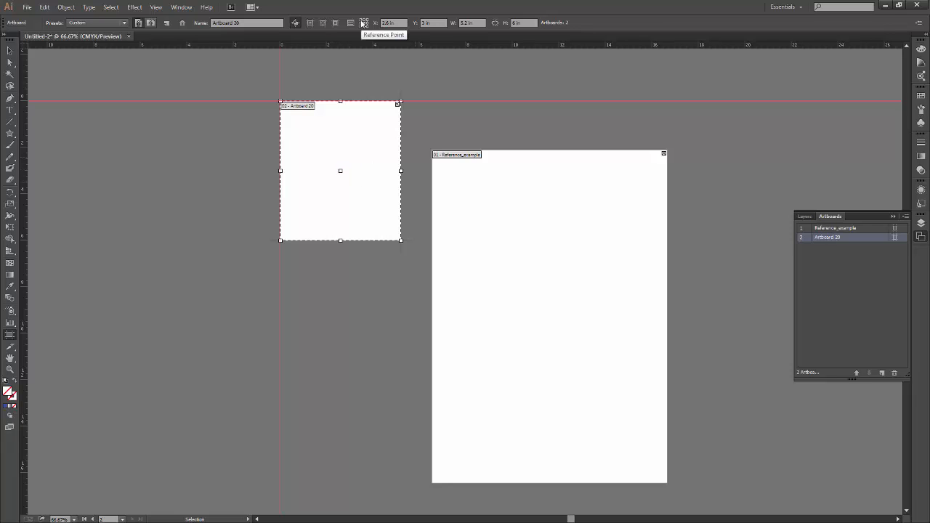
click(361, 21)
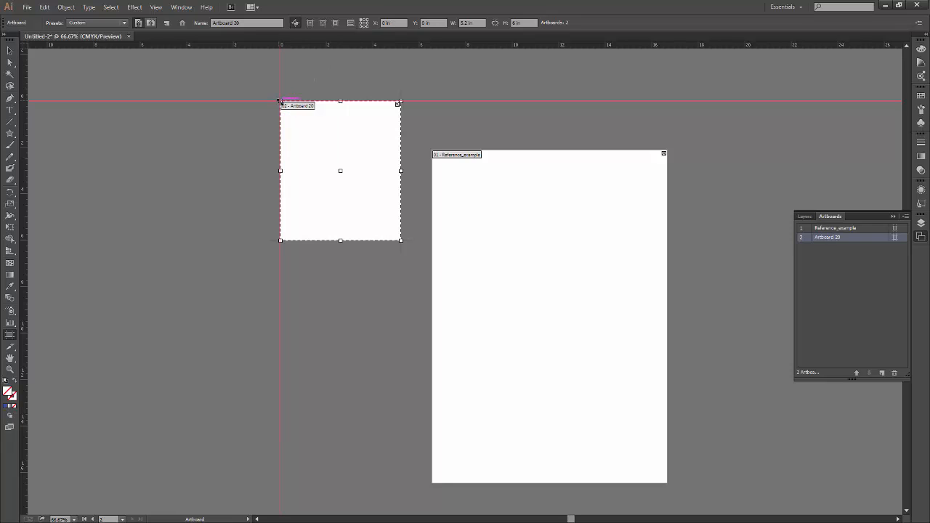
click(367, 26)
click(367, 20)
click(364, 24)
click(364, 21)
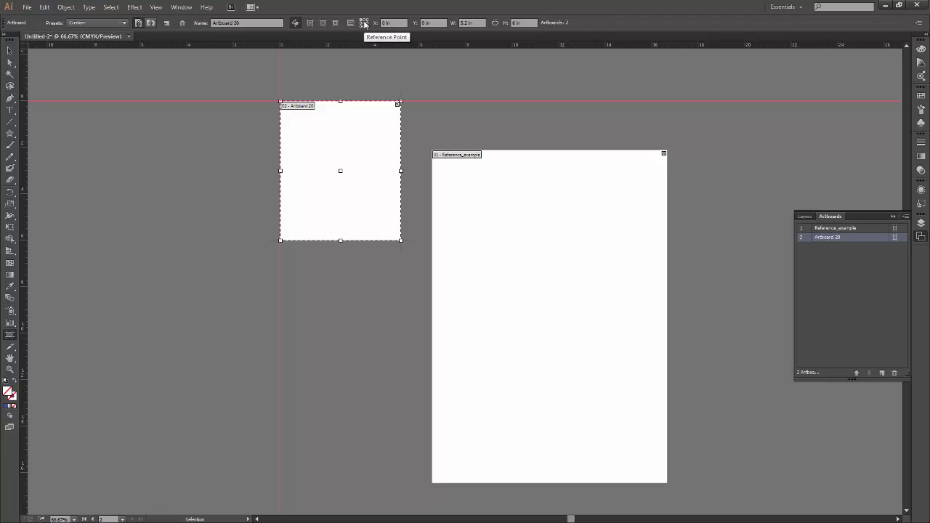
Switch the small artboard's reference point to its bottom-right corner and return it to the centre.
click(364, 21)
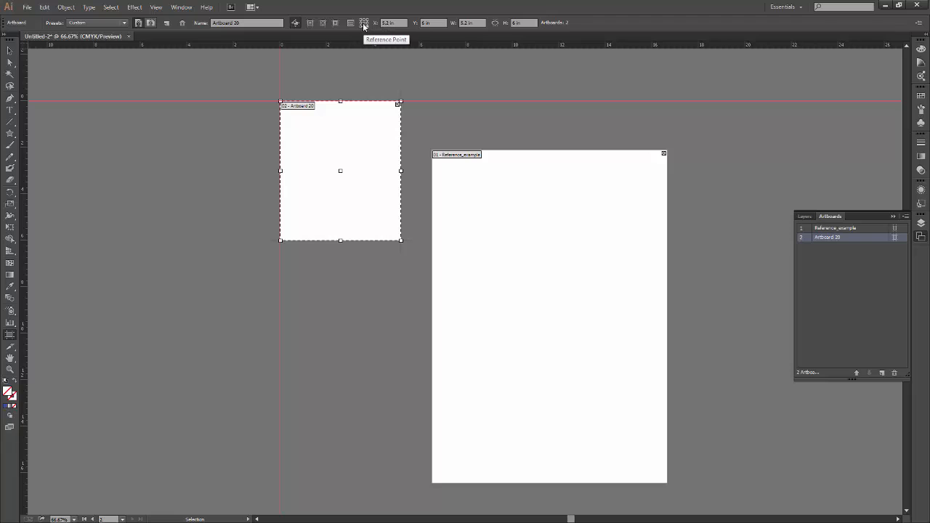
click(366, 26)
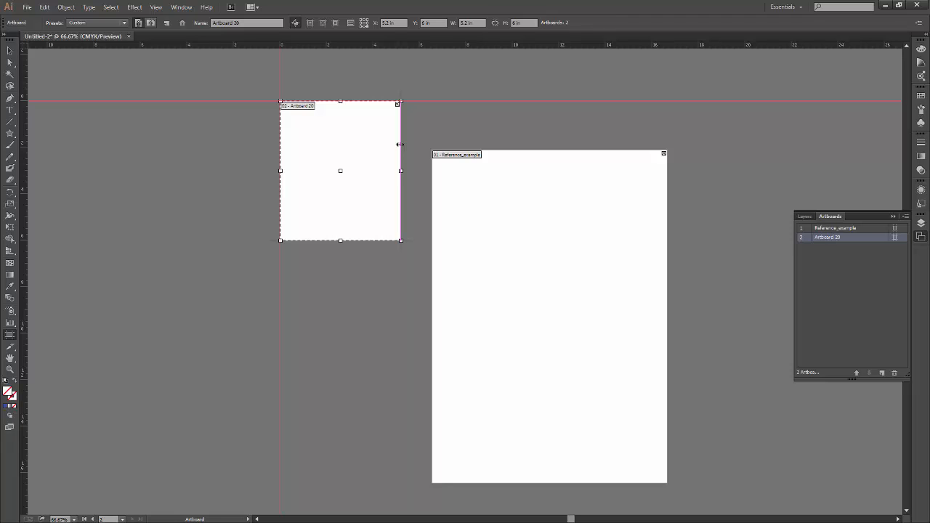
click(364, 24)
click(383, 24)
click(425, 22)
Place a horizontal and a vertical guide crossing at the small artboard's centre, and reselect the artboard to compare them with its centre point.
drag(217, 45, 209, 173)
key(ctrl+z)
click(9, 51)
drag(23, 244, 342, 269)
click(339, 268)
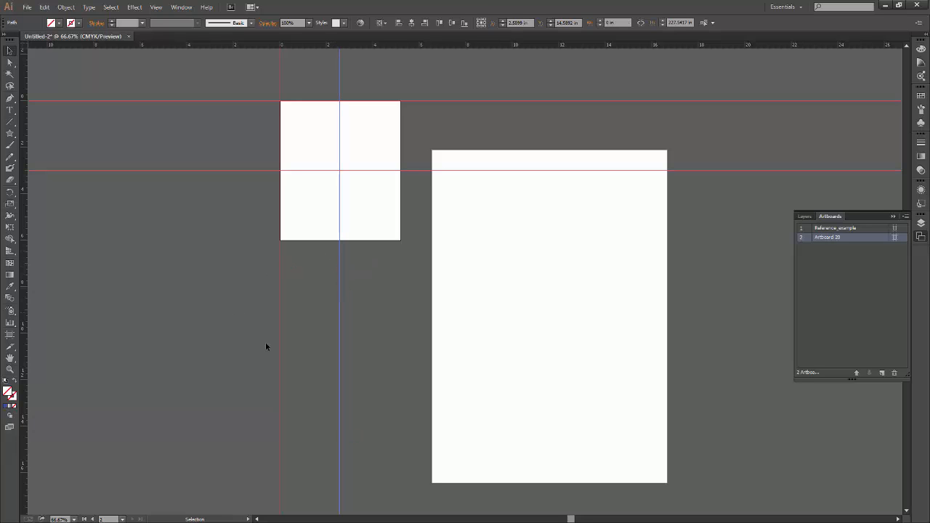
click(9, 334)
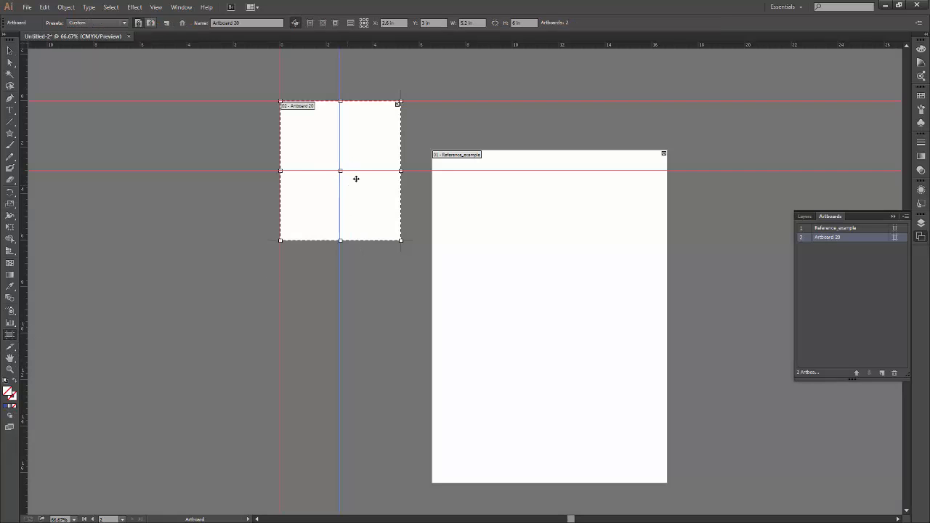
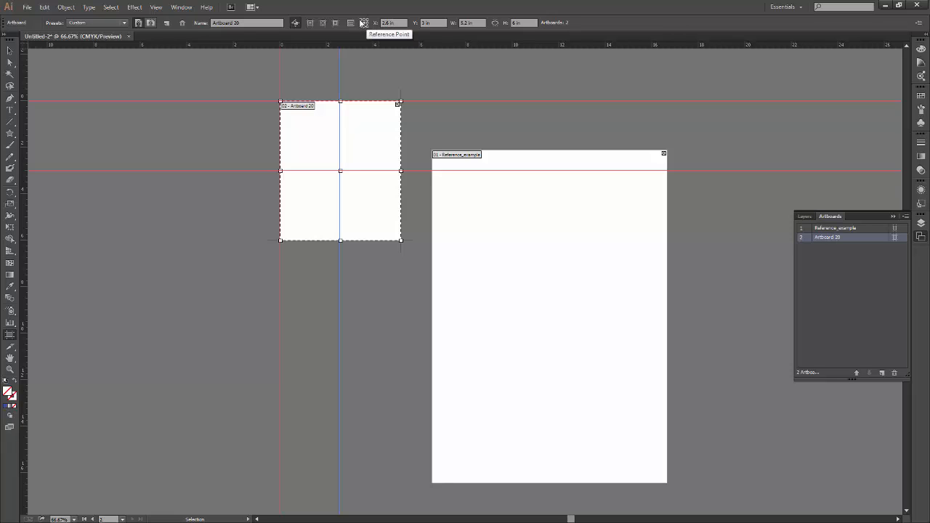
Set the small artboard's reference point to its top-left corner and then its bottom-right corner, and leave artboard editing with nothing selected.
click(361, 21)
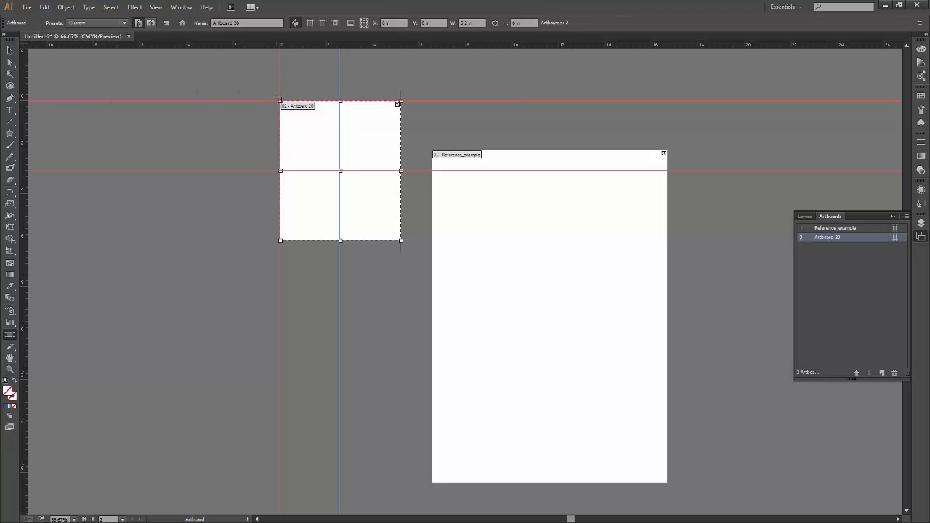
click(367, 27)
click(366, 233)
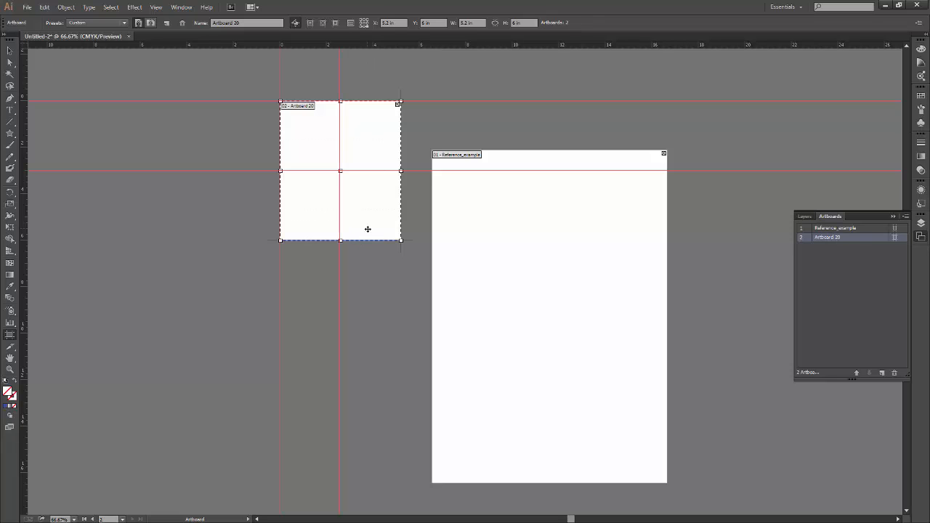
key(v)
key(ctrl+z)
click(10, 51)
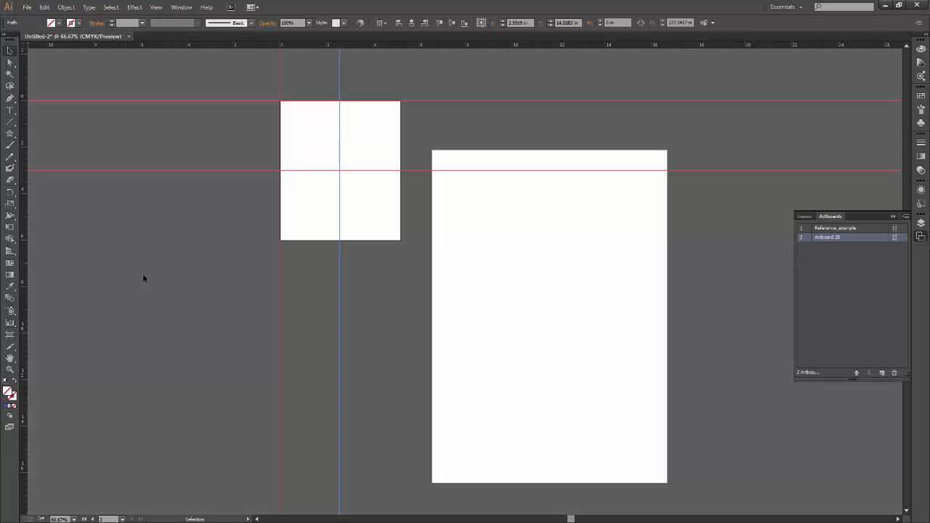
click(130, 339)
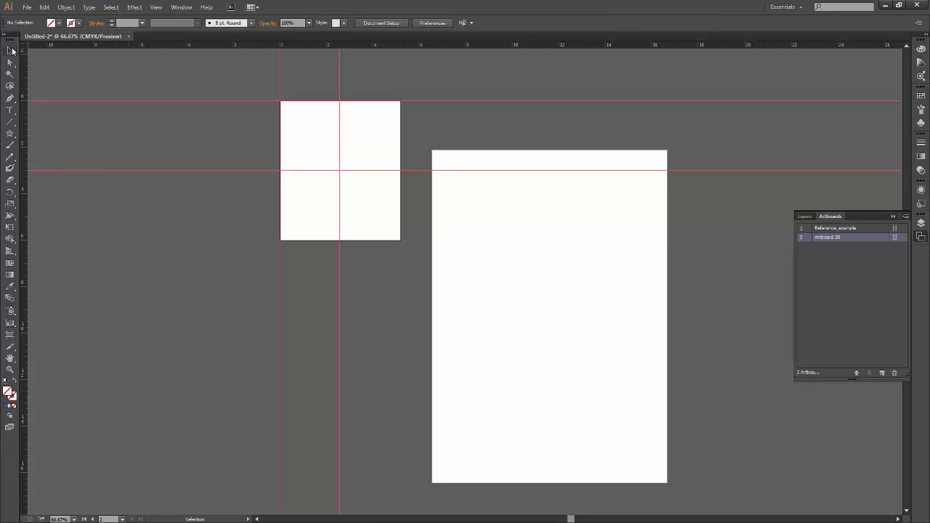
Place guides along the small artboard's bottom and right edges, and reselect the artboard to compare their intersection with its bottom-right corner.
drag(237, 47, 235, 240)
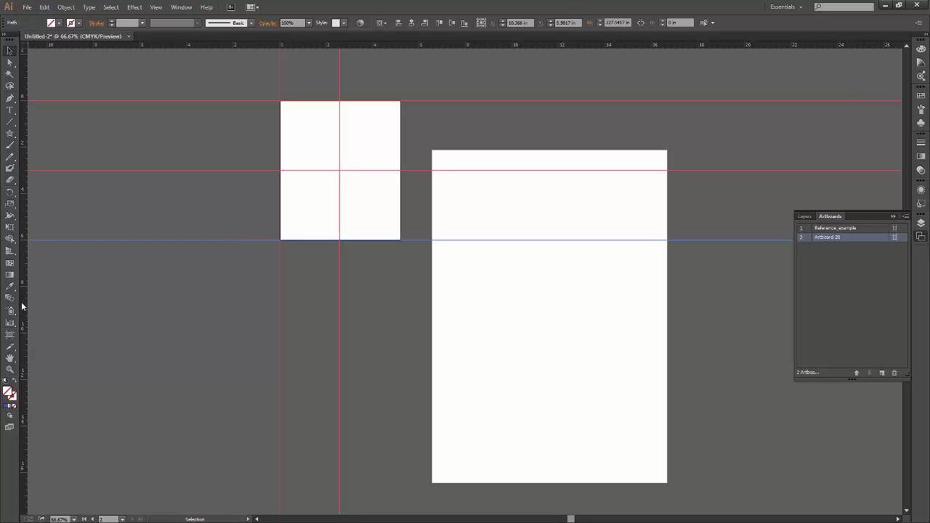
drag(24, 305, 401, 311)
click(369, 324)
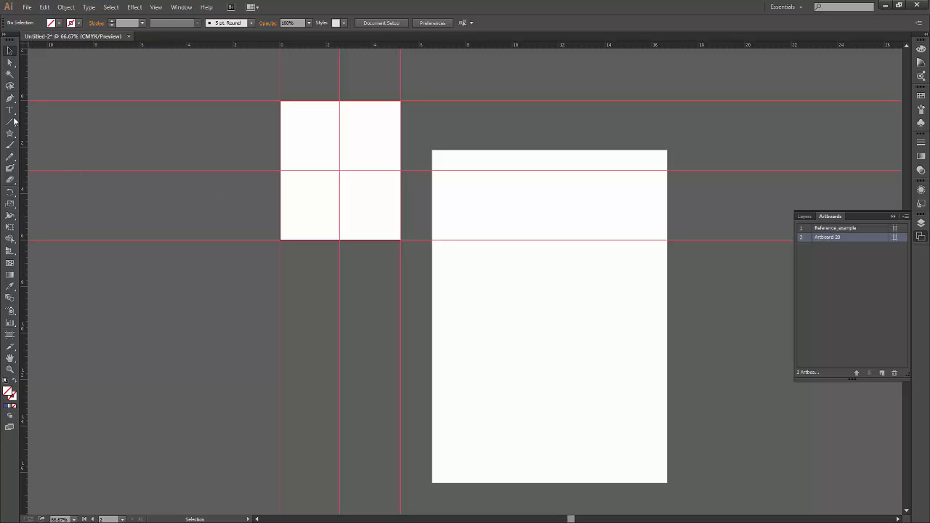
click(10, 335)
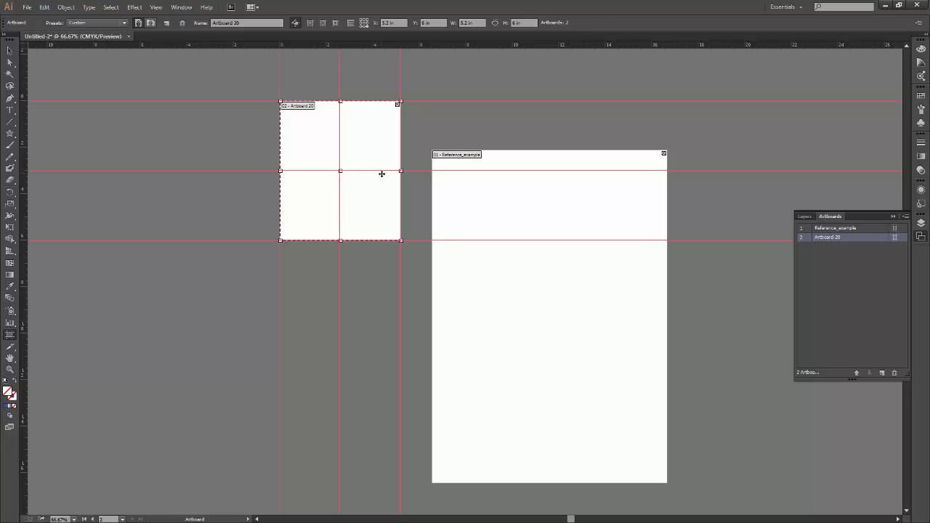
Delete the horizontal and vertical guides crossing at the small artboard's centre and at its bottom-right corner.
click(10, 50)
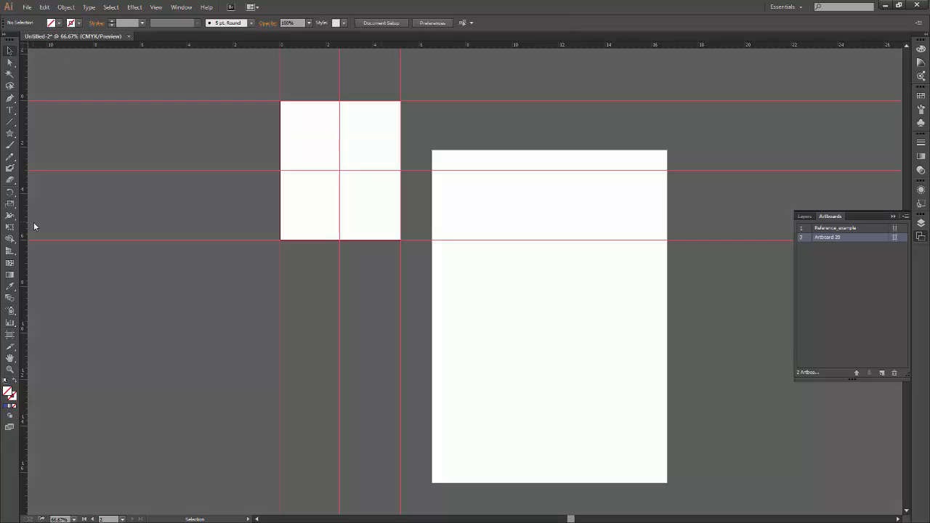
drag(210, 260, 218, 139)
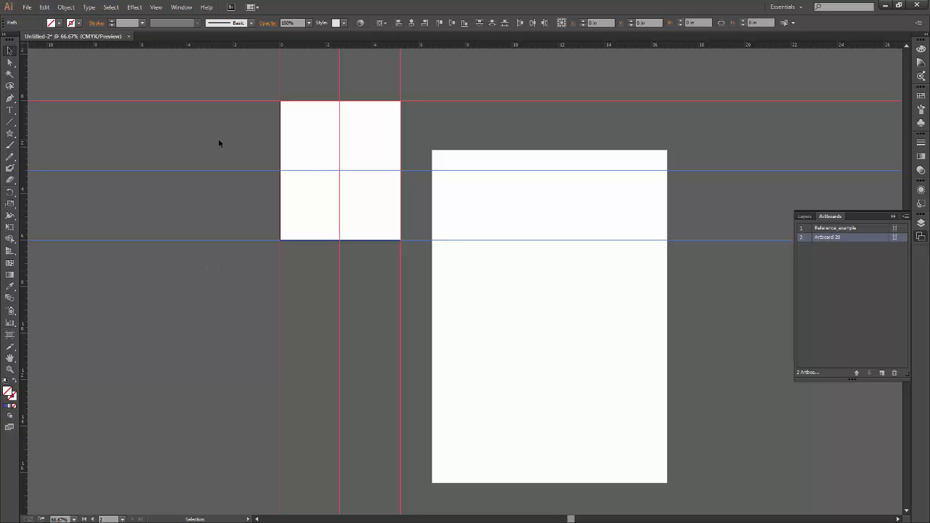
key(Delete)
key(Delete)
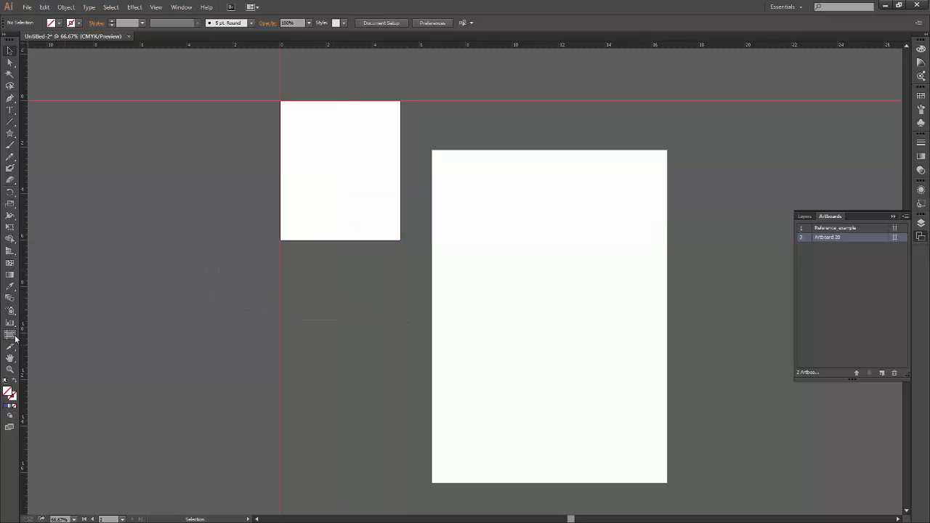
With the Artboard tool active, add a full-length vertical guide and an artboard-width horizontal guide across the lower part of the small artboard.
click(10, 335)
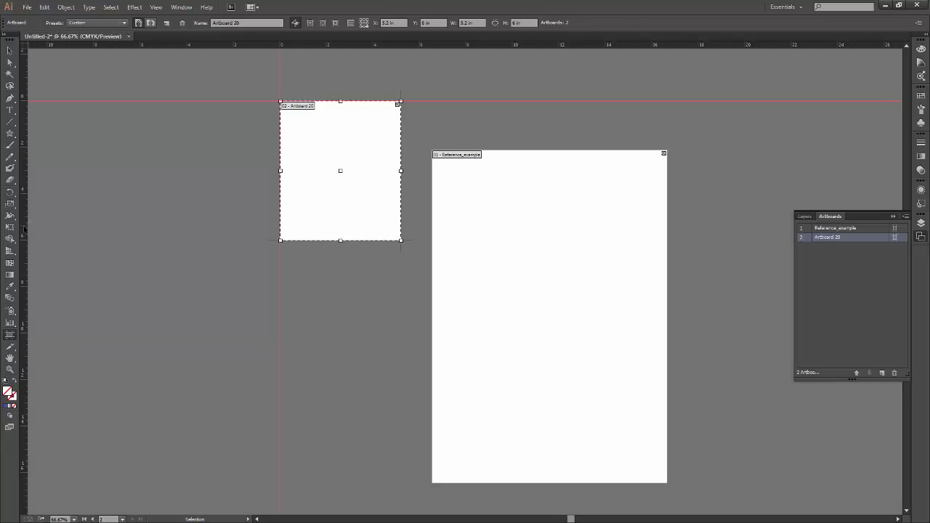
drag(231, 246, 357, 258)
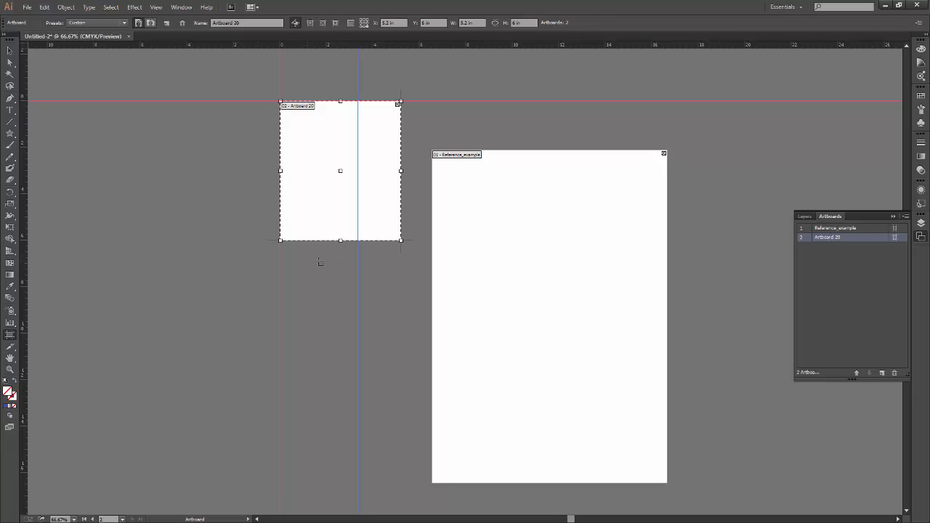
drag(391, 46, 383, 216)
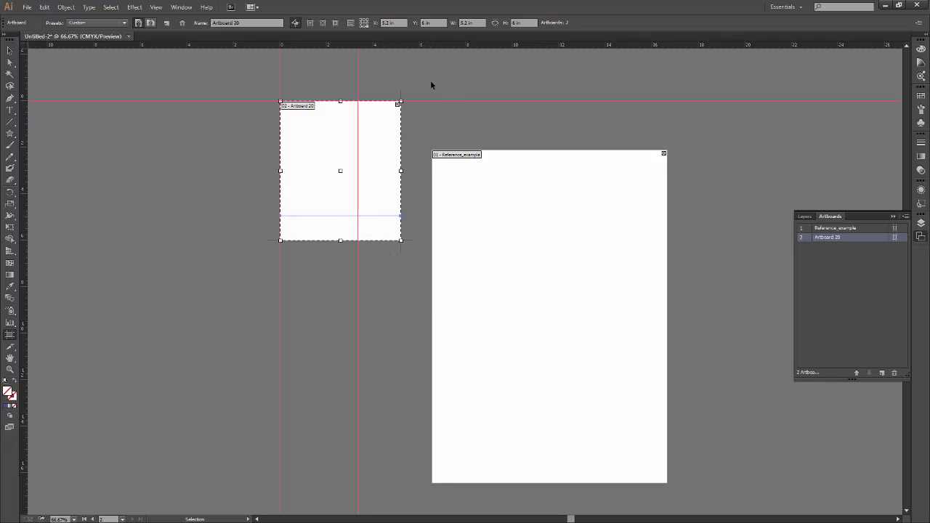
key(ctrl+z)
drag(382, 45, 375, 214)
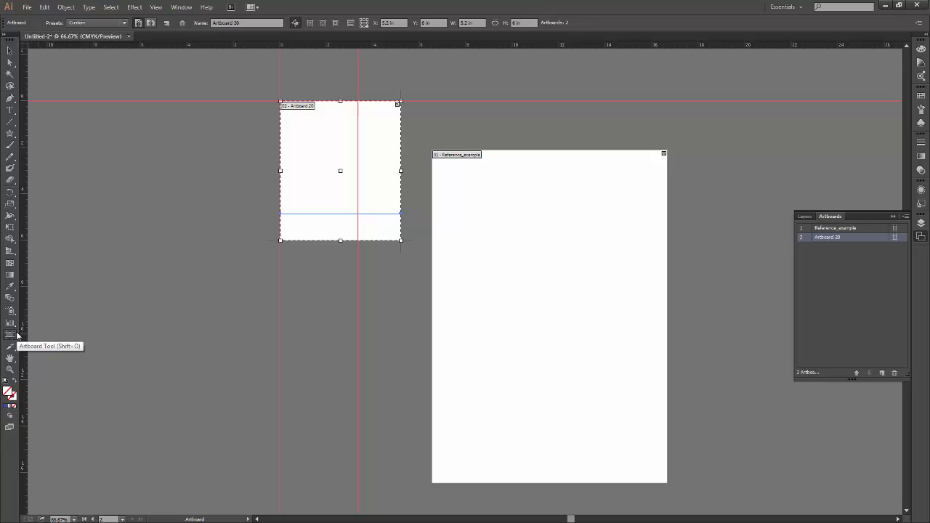
Replace the artboard-width horizontal guide with a full-length one at about 5 in, placed while the Selection tool is active.
click(11, 52)
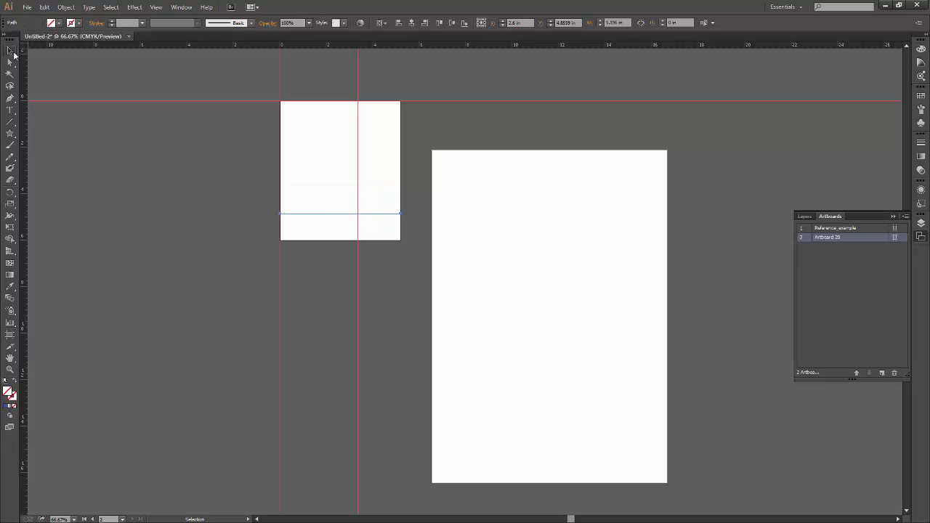
click(232, 270)
click(321, 214)
click(351, 230)
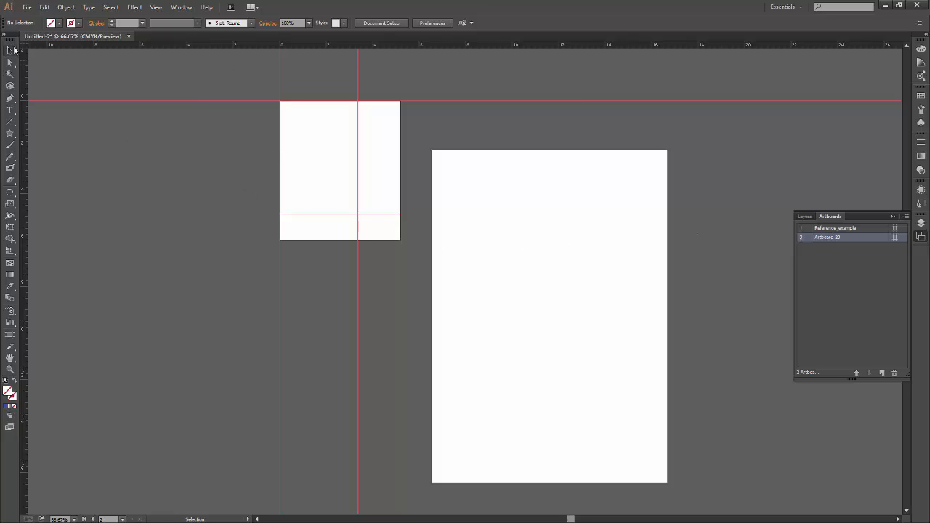
drag(242, 45, 229, 216)
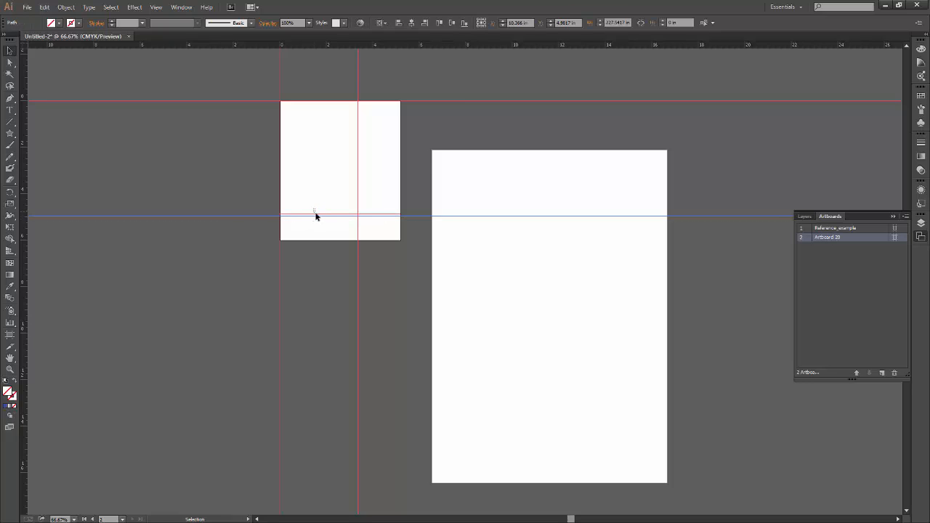
click(327, 240)
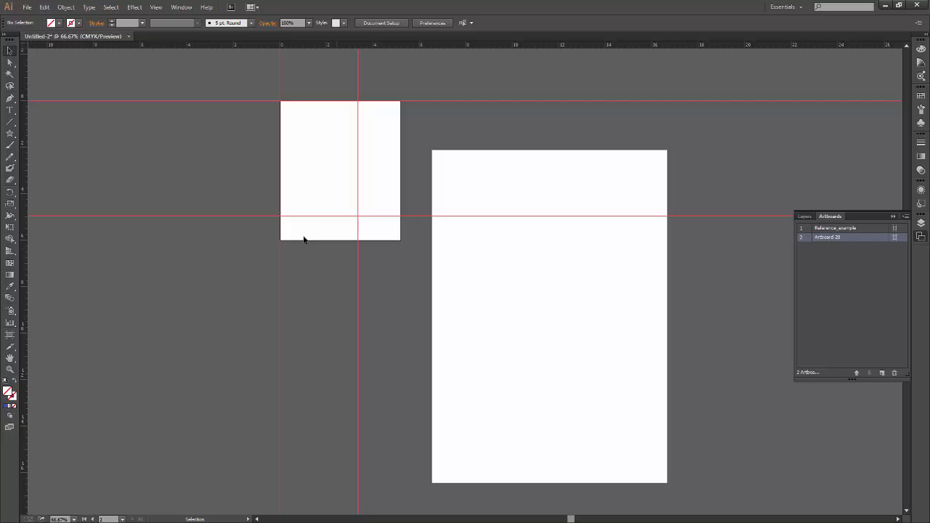
Try adding another horizontal and another vertical guide with the Artboard tool active, undoing each one.
click(10, 335)
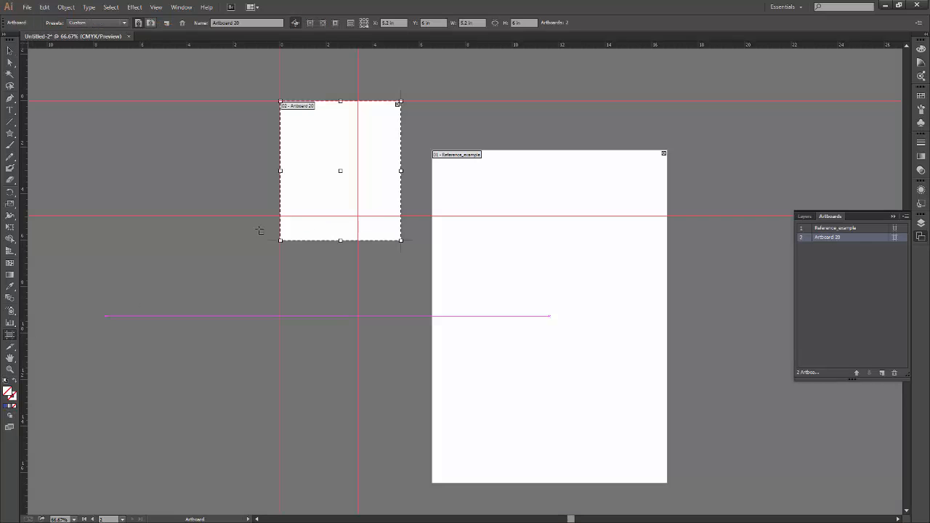
drag(331, 49, 400, 188)
key(ctrl+z)
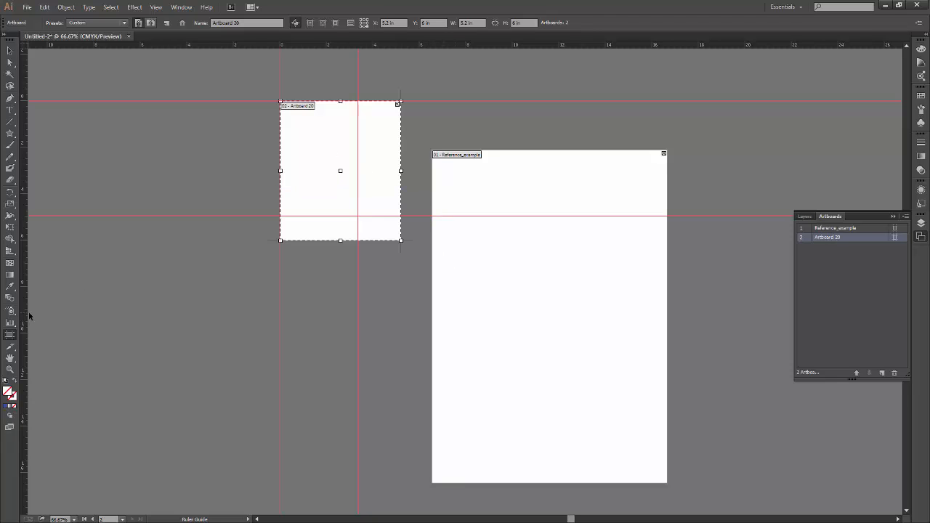
drag(27, 318, 339, 287)
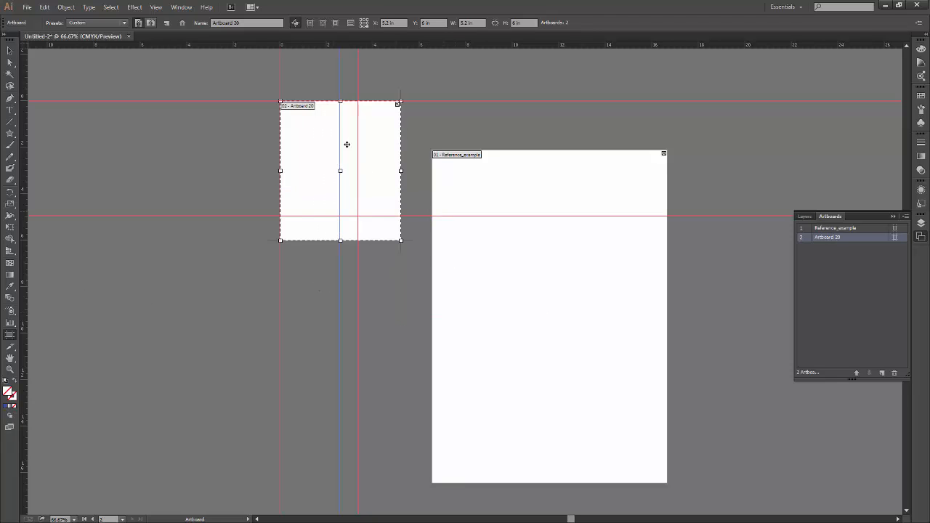
key(ctrl+z)
Remove all remaining guides from the canvas.
key(v)
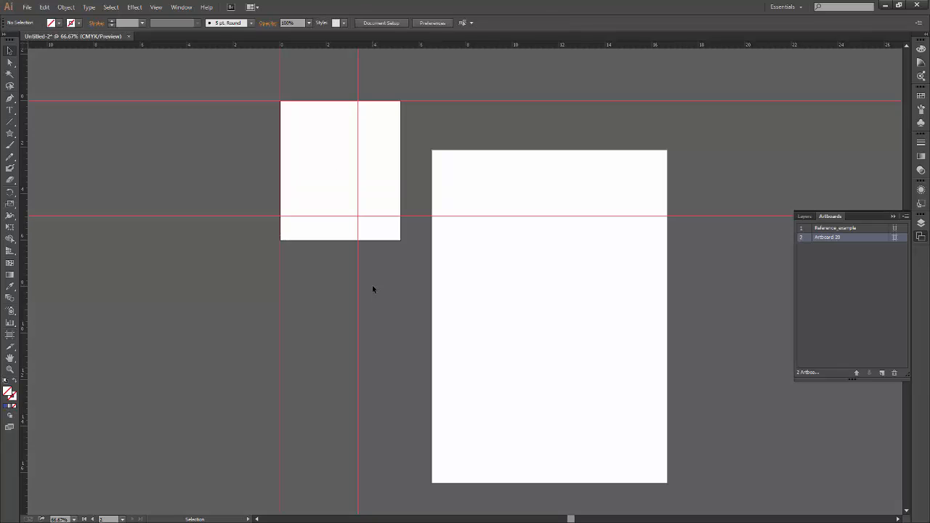
key(ctrl+z)
key(ctrl+z)
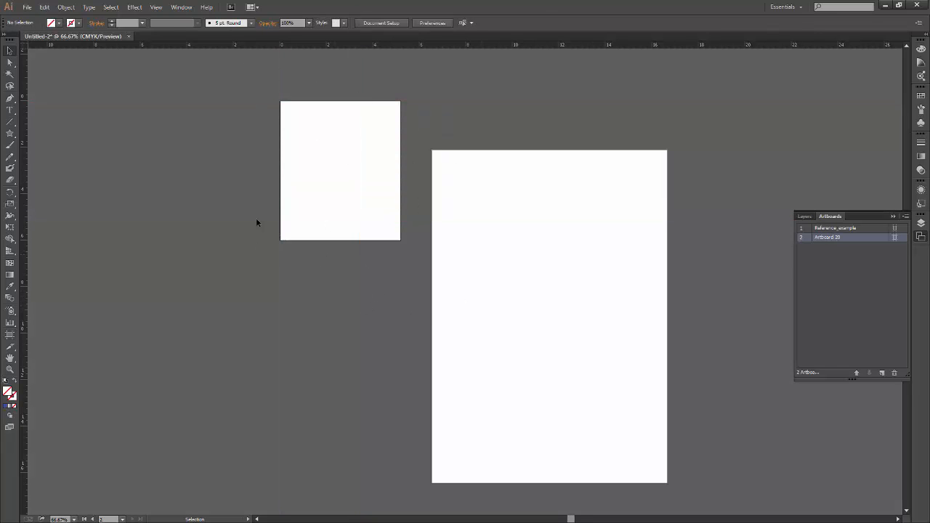
Reselect the small artboard for editing and set its reference point to the centre.
click(9, 334)
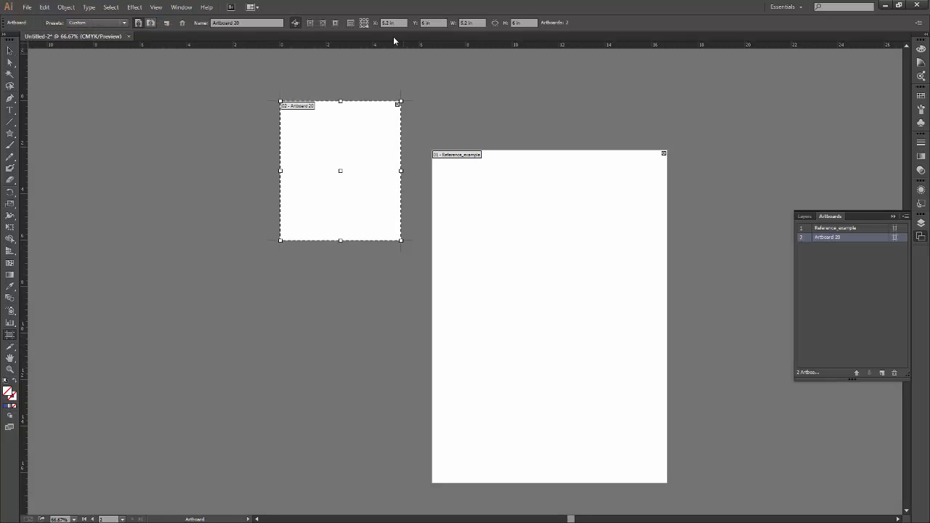
click(364, 23)
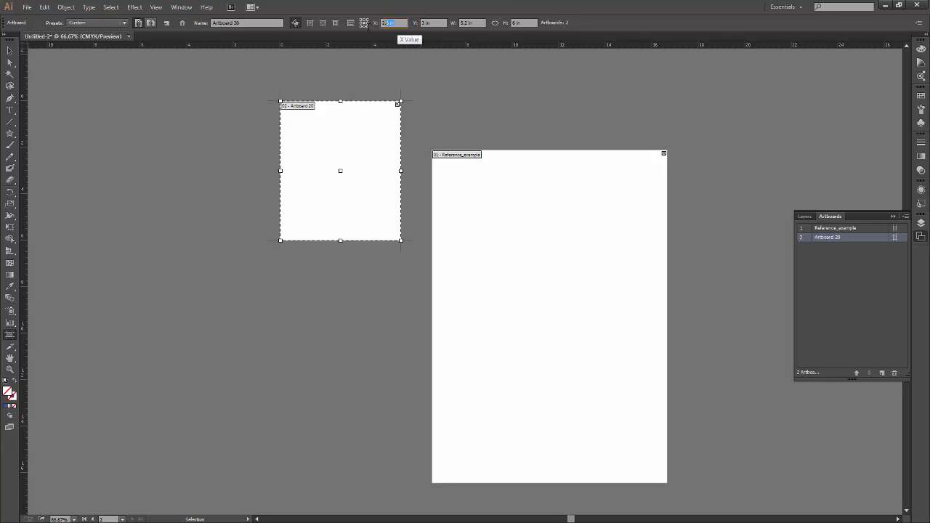
Try X positions of 100 in and 10 in for the small artboard, and undo both moves.
click(399, 24)
text(4)
text(00)
key(Return)
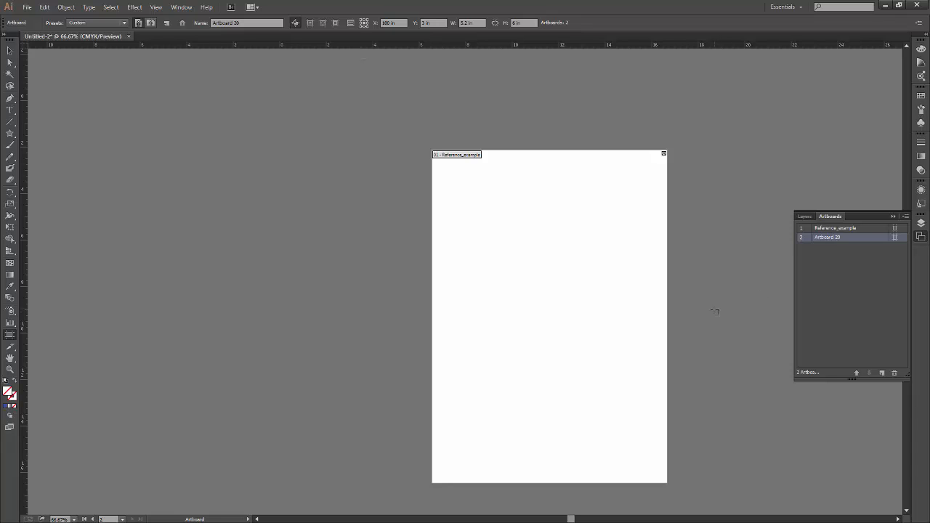
click(397, 23)
text(10)
key(Return)
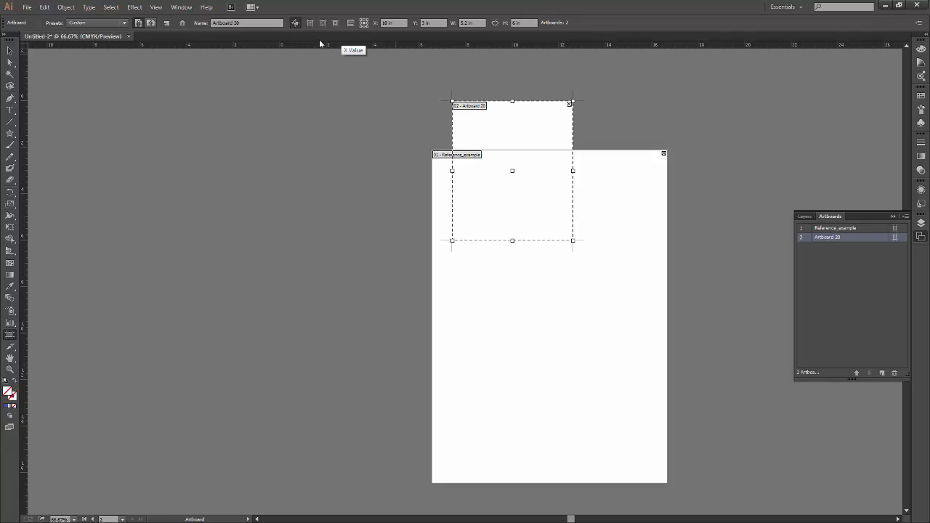
key(ctrl+z)
key(ctrl+z)
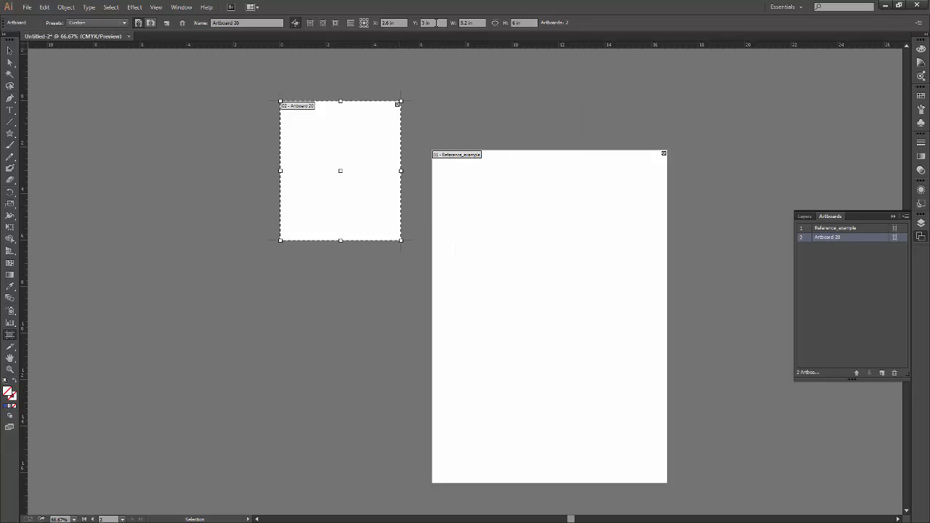
Try a width of 5.9 in for the small artboard and undo it.
click(436, 24)
click(476, 23)
click(525, 22)
click(477, 23)
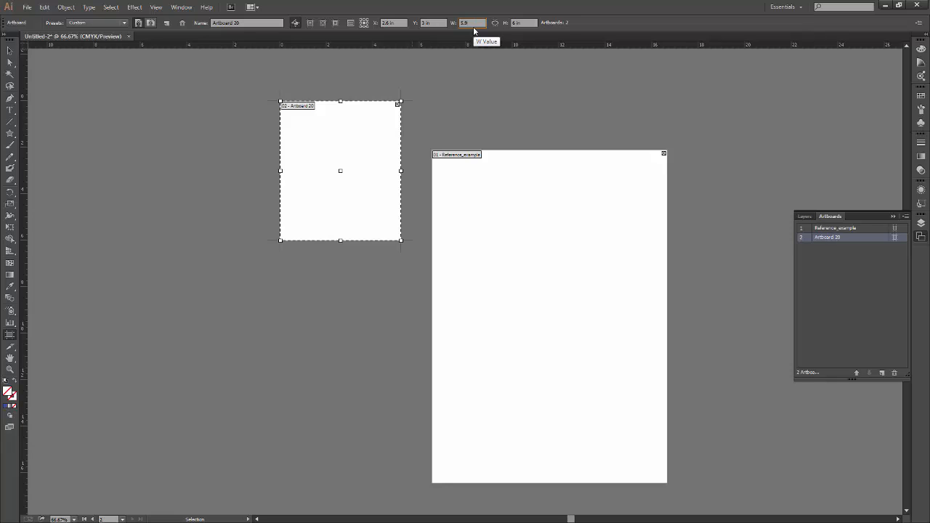
key(Return)
key(ctrl+z)
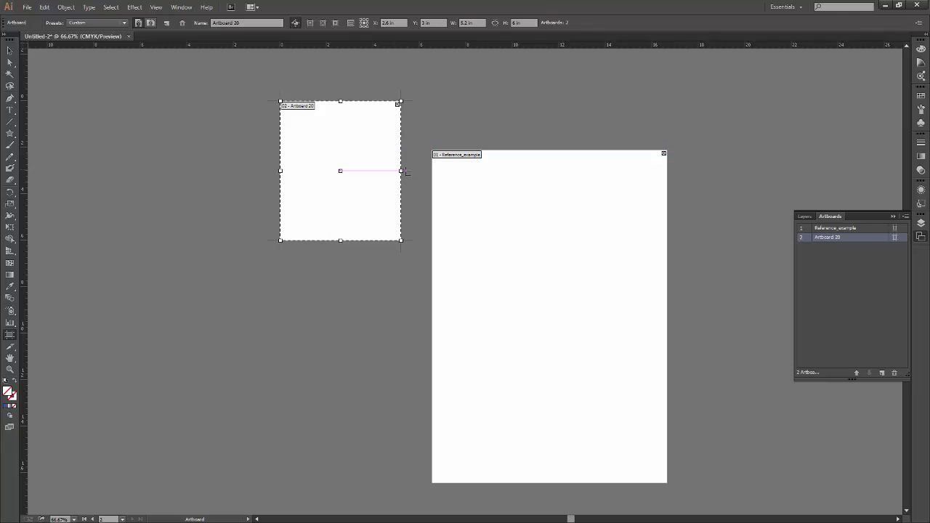
Try pulling the small artboard's right edge past its left edge to a width of about 3.7 in, and undo it.
drag(406, 172, 193, 218)
key(ctrl+z)
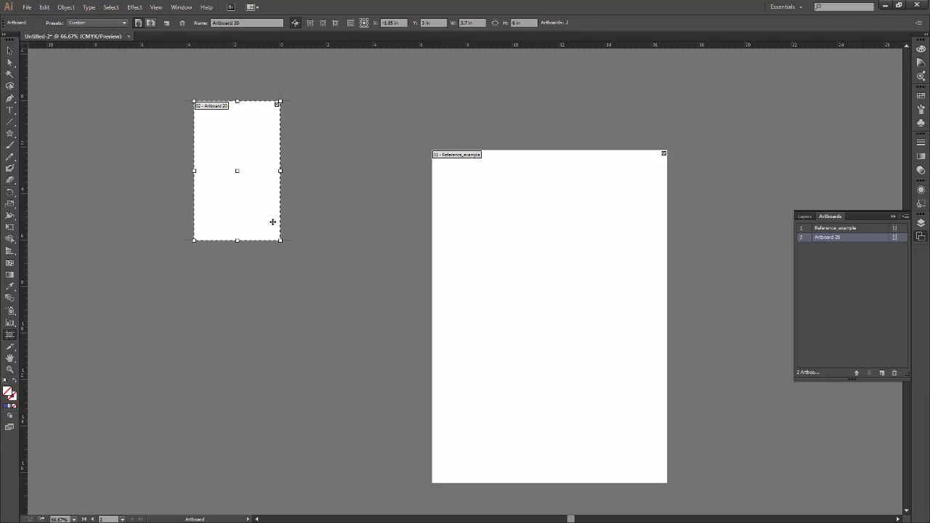
key(ctrl+z)
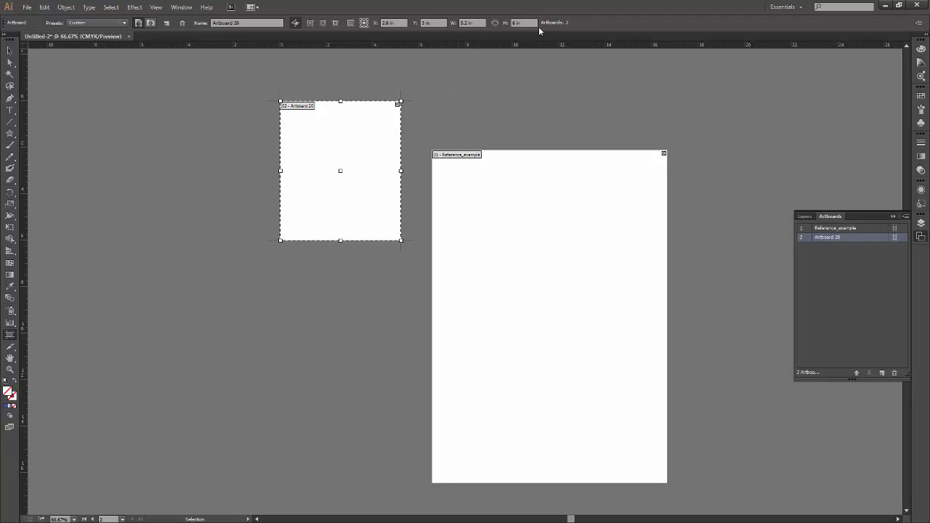
Constrain the small artboard's width and height proportions and set its height to 7 in.
click(494, 23)
mouse_move(401, 241)
mouse_down()
mouse_move(351, 307)
mouse_move(401, 245)
mouse_move(407, 250)
mouse_up()
click(506, 24)
text(7)
key(Return)
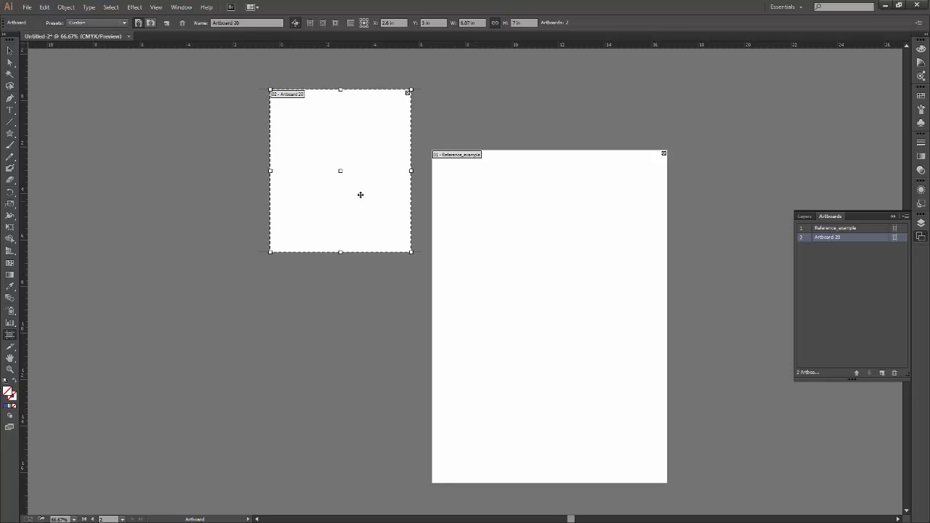
Try a proportional width of 10 in with the small artboard's reference point at its top-left corner, and undo the resize.
click(494, 26)
click(360, 19)
click(484, 23)
click(495, 23)
text(8)
key(Return)
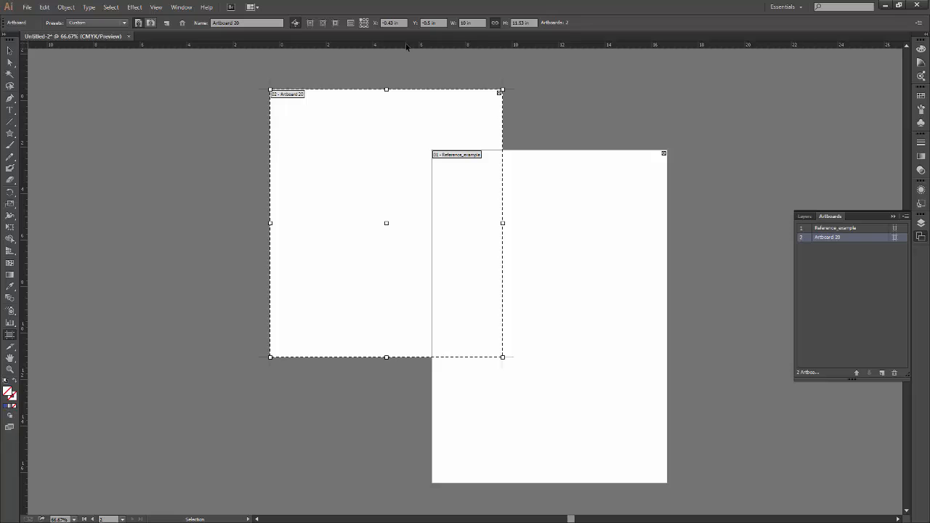
key(ctrl+z)
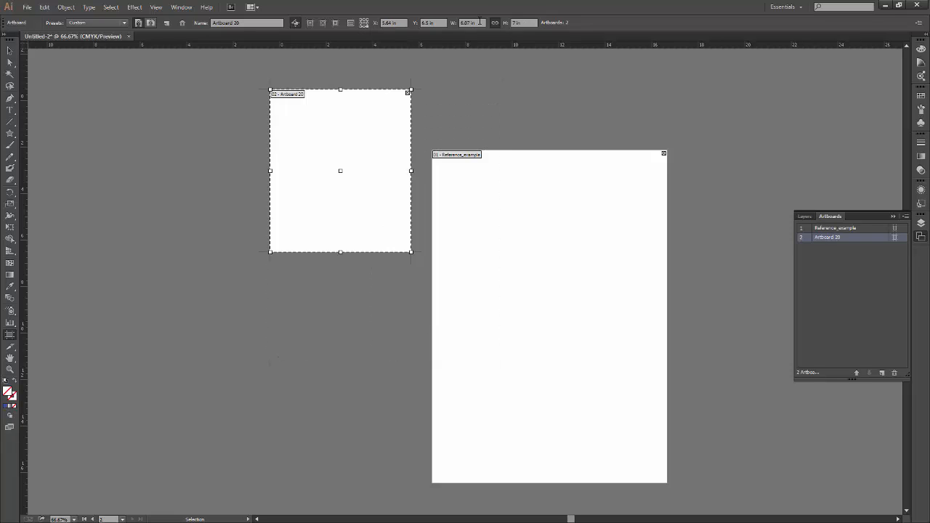
Try a proportional width of 10 in with the reference point at the bottom-right corner, and undo the resize.
text(10)
key(Return)
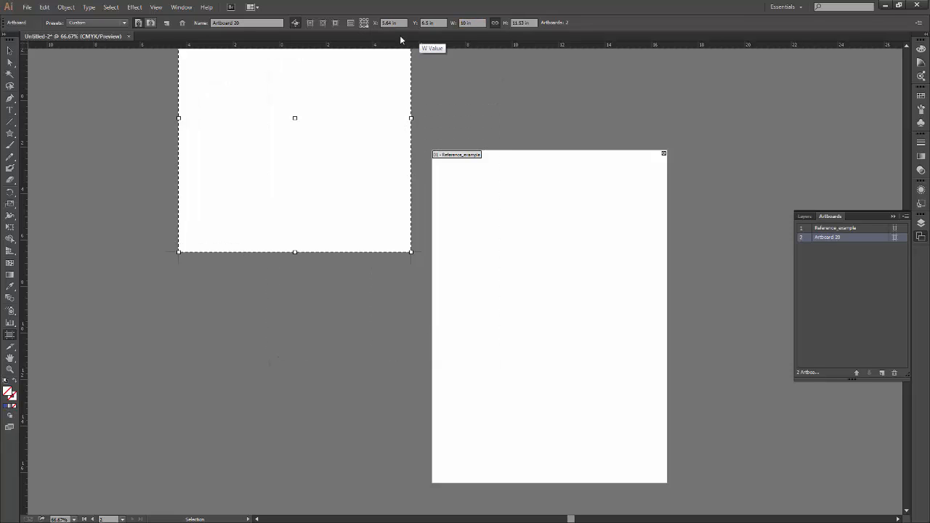
key(ctrl+z)
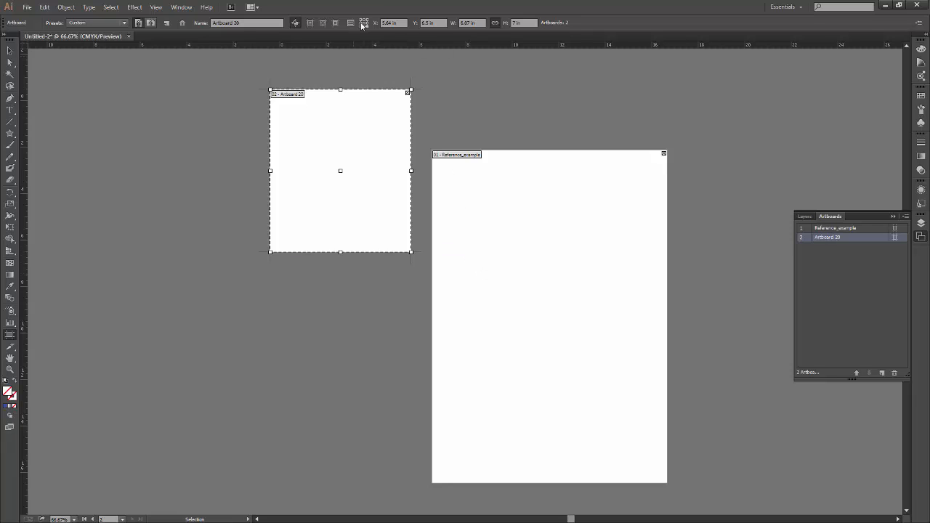
Return the small artboard's reference point to its top-left corner.
key(space)
drag(463, 173, 534, 297)
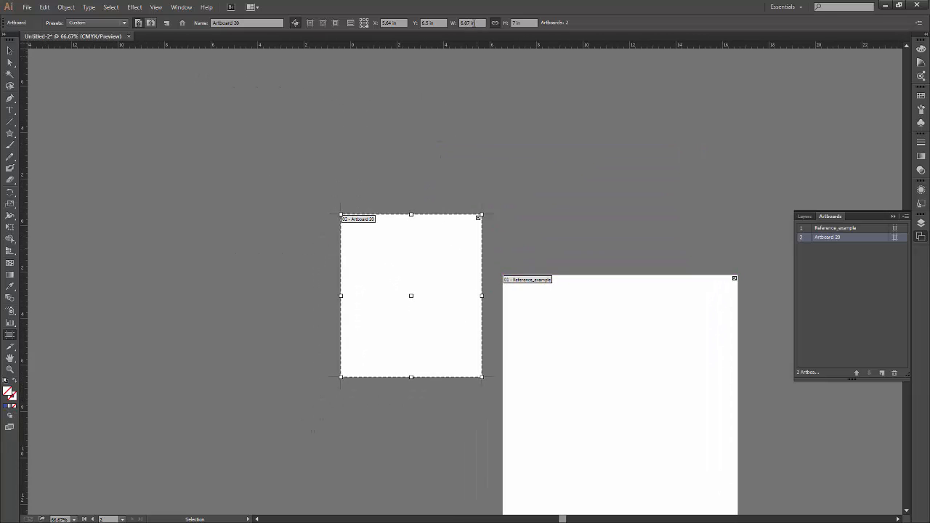
key(space)
mouse_move(473, 283)
mouse_down()
mouse_move(470, 313)
mouse_move(463, 295)
mouse_up()
key(space)
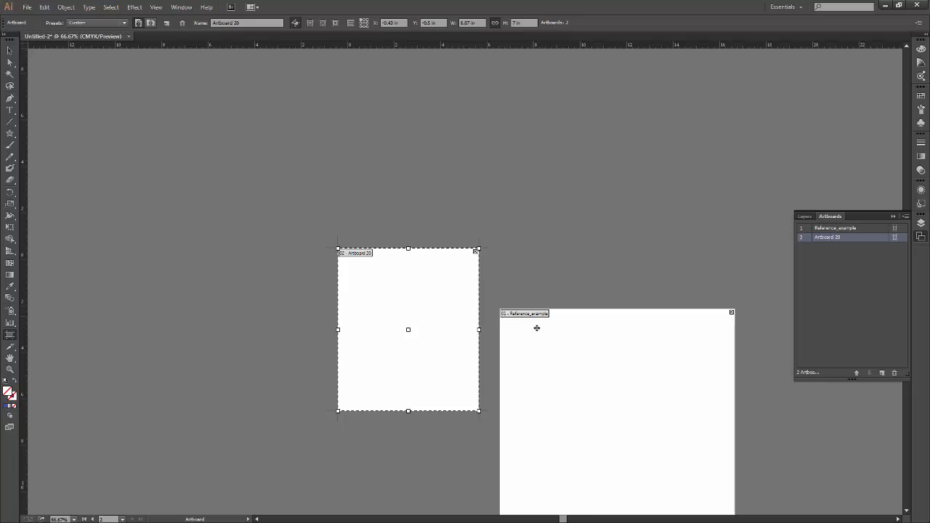
Try a proportional width of 10 in for the small artboard, scaling from its top-left reference point, and undo it.
key(space)
drag(465, 323, 401, 279)
drag(481, 23, 429, 33)
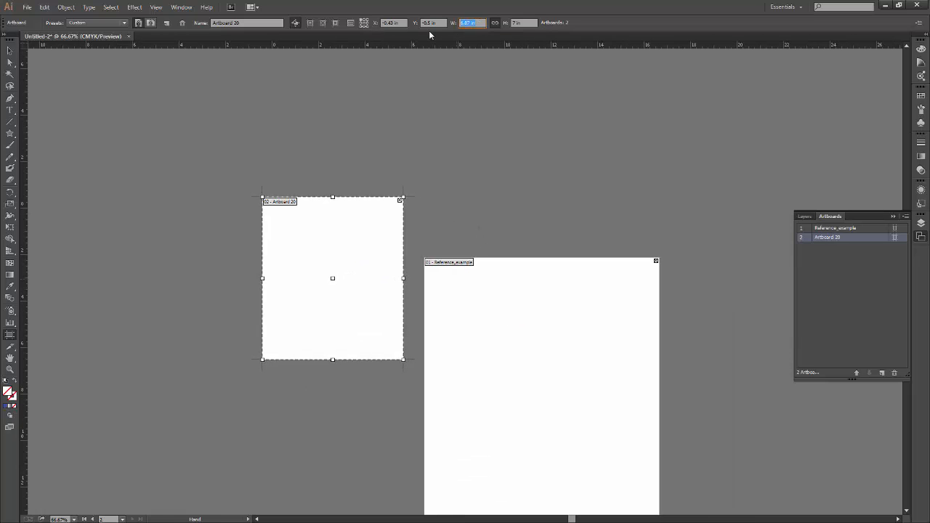
text(10)
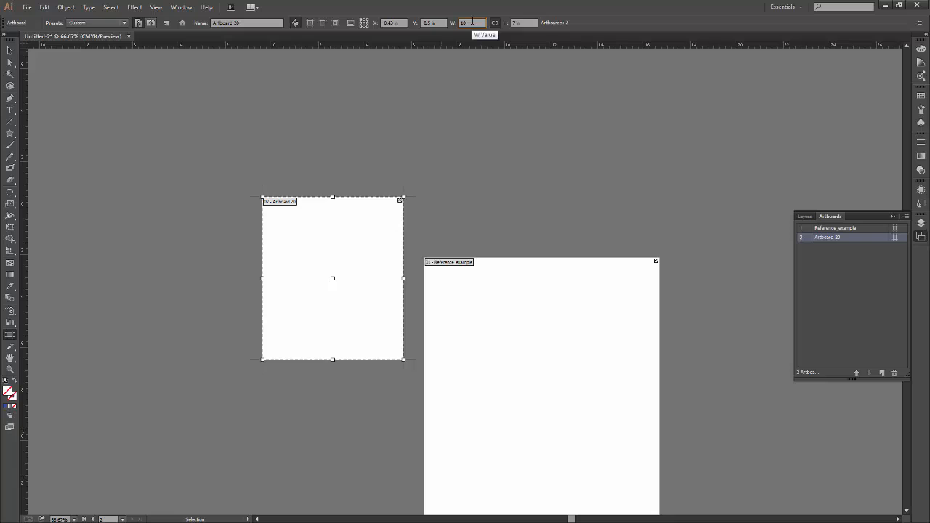
key(Return)
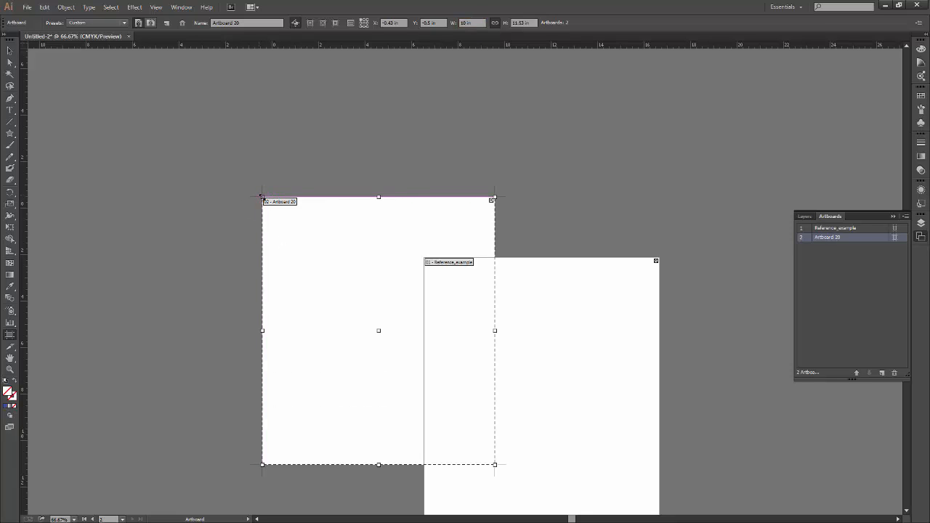
key(ctrl+z)
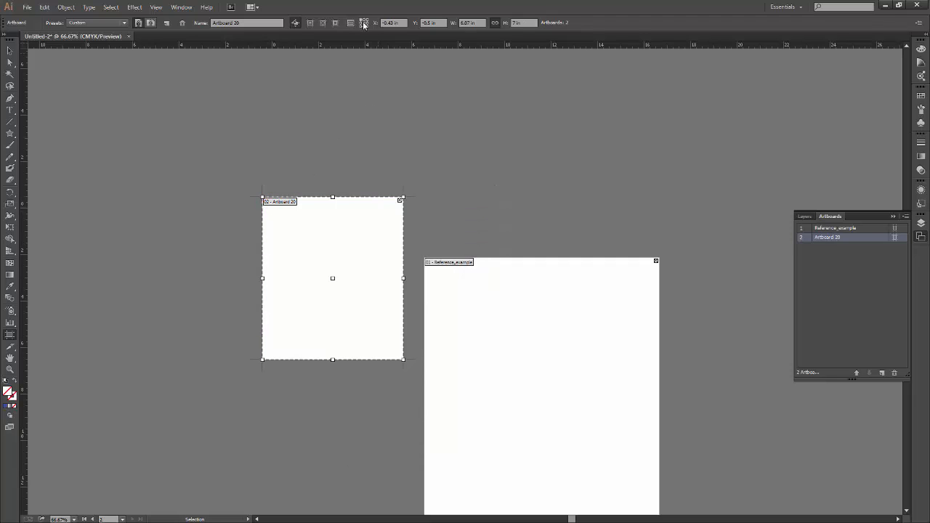
Try a proportional width of 10 in with the small artboard's reference point at its center, and undo the resize.
drag(478, 23, 453, 25)
text(10)
key(Return)
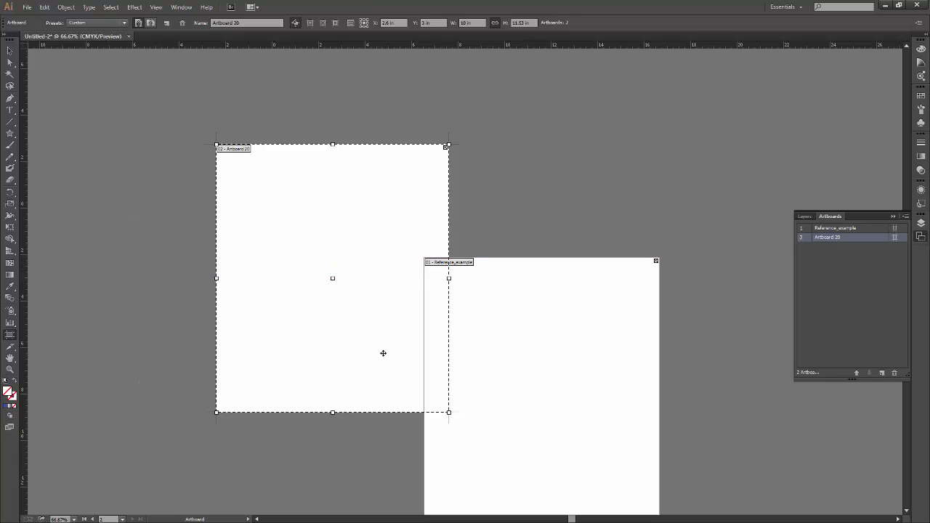
key(ctrl+z)
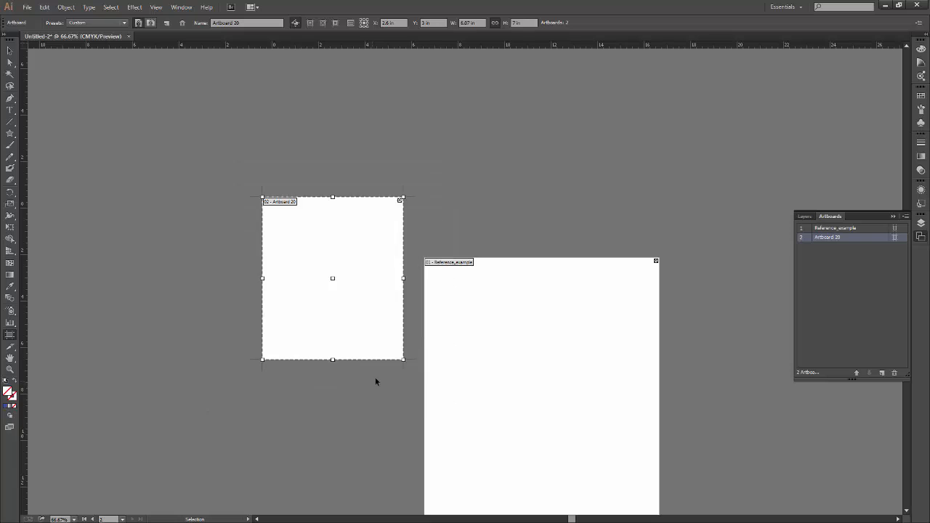
Try a proportional width of 10 in with the small artboard's reference point at its bottom-left corner, and undo the resize.
click(361, 26)
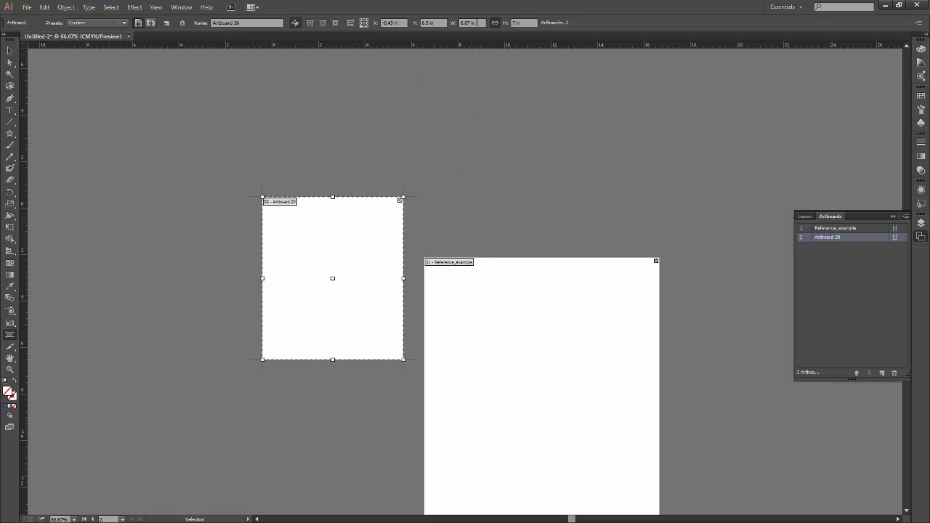
click(473, 22)
text(10)
key(Return)
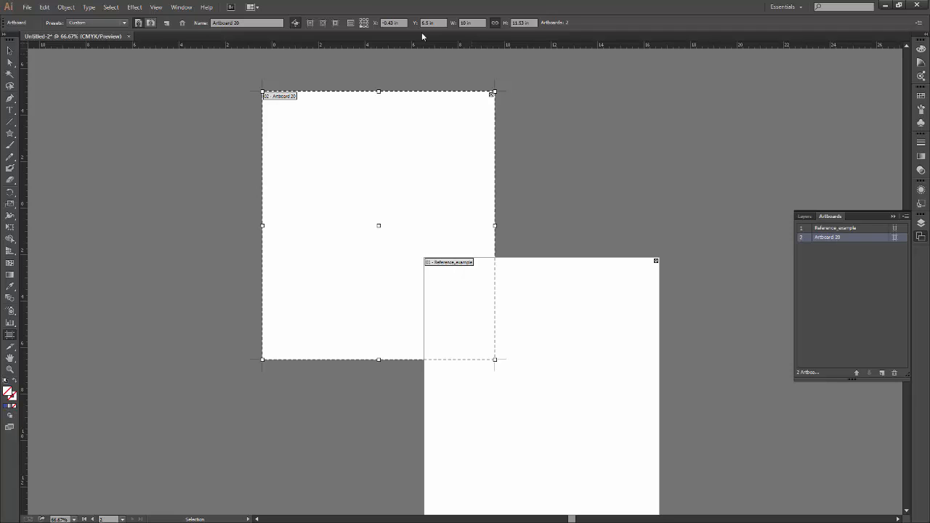
key(ctrl+z)
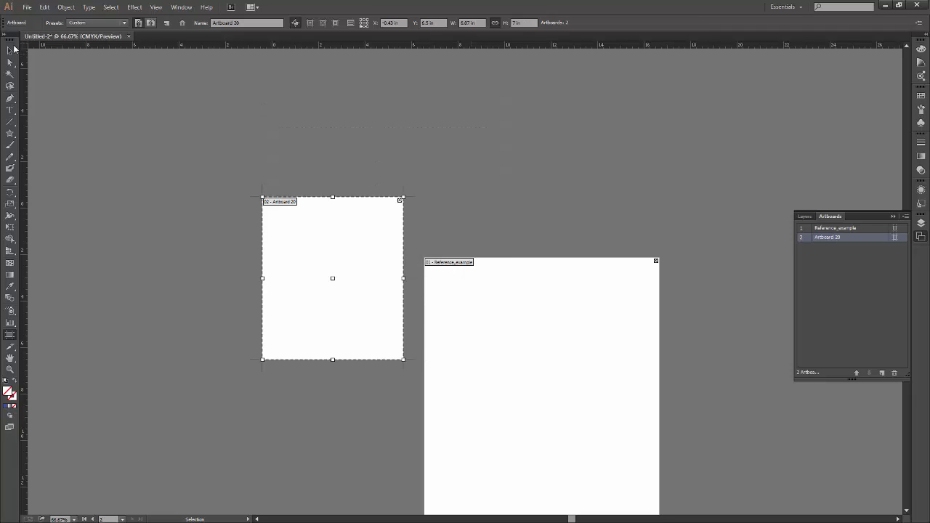
Close the Untitled-2 document without saving its changes.
key(v)
click(128, 35)
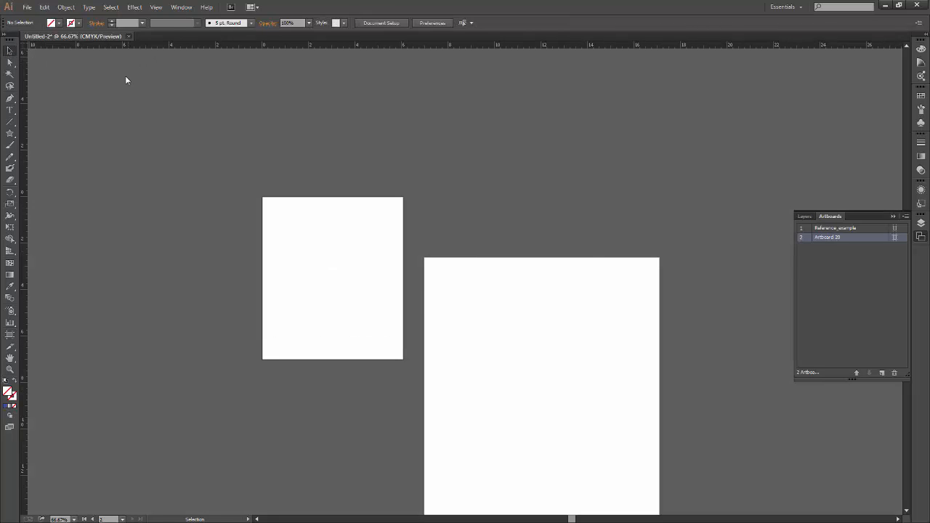
click(518, 282)
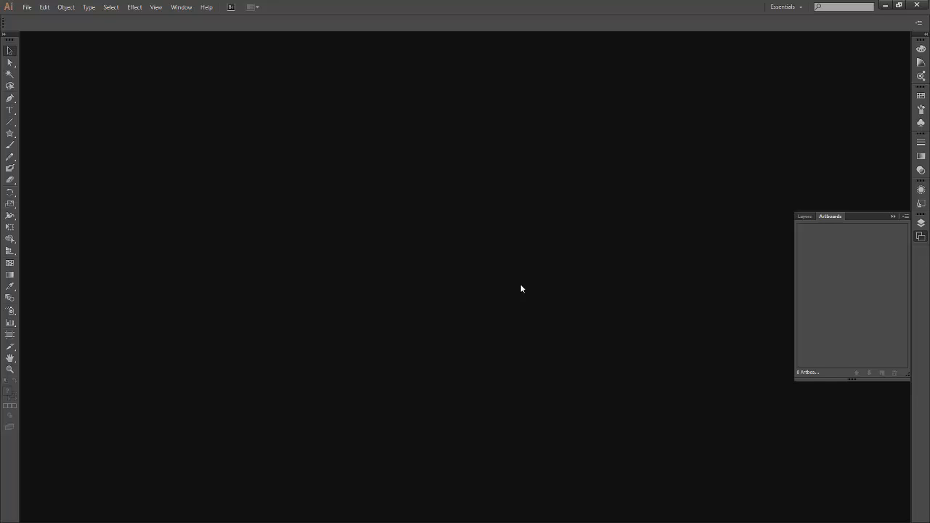
Create a new document with one A4 artboard in portrait orientation, with units in pixels and CMYK color mode.
click(31, 10)
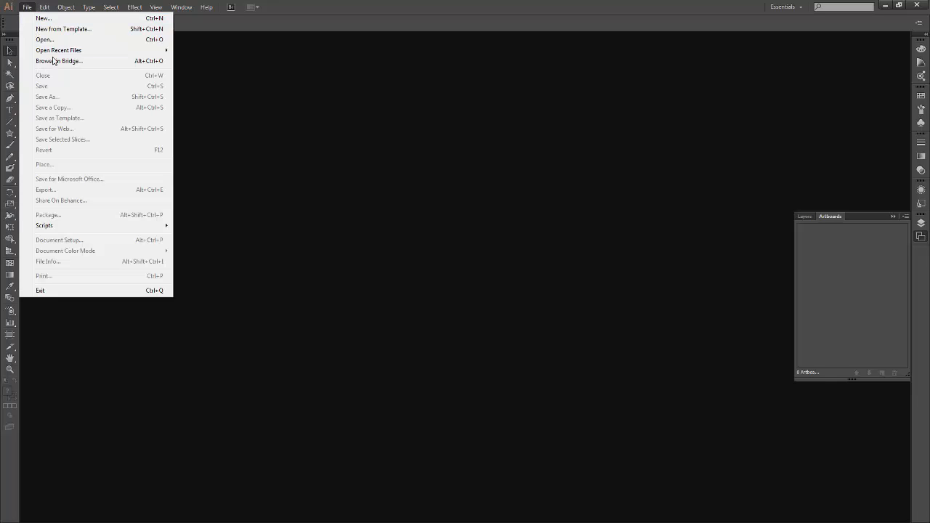
click(43, 16)
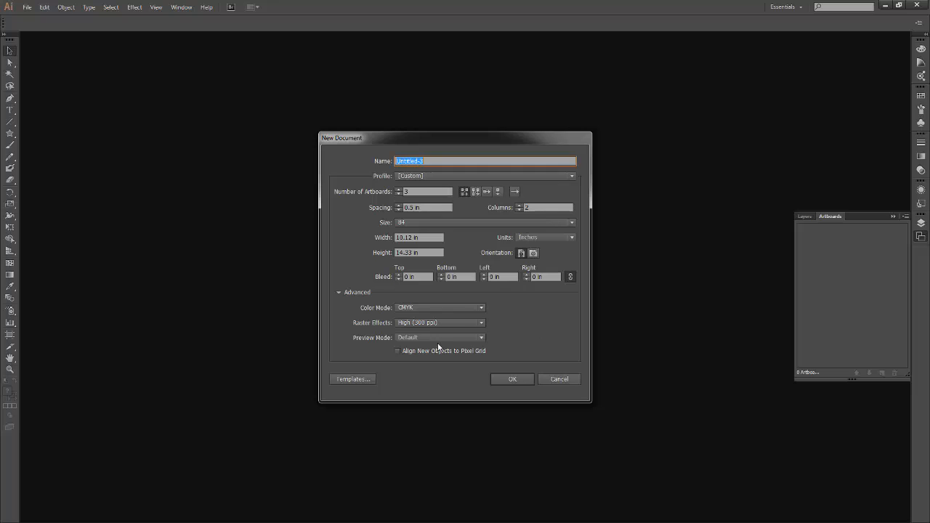
click(398, 194)
click(398, 194)
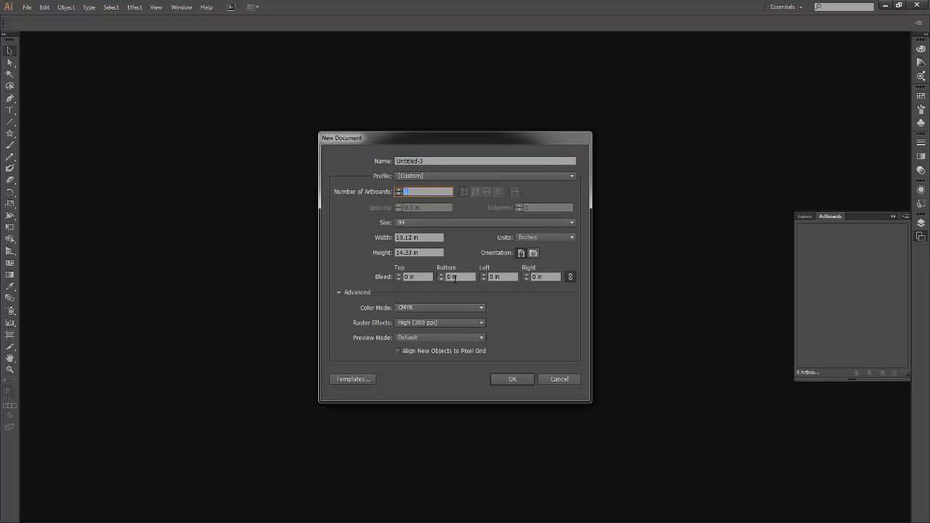
click(449, 222)
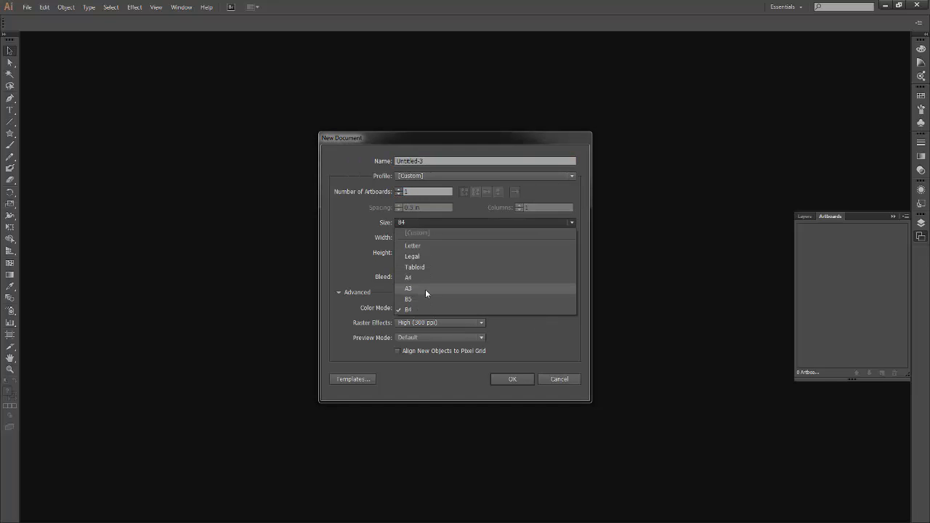
click(426, 290)
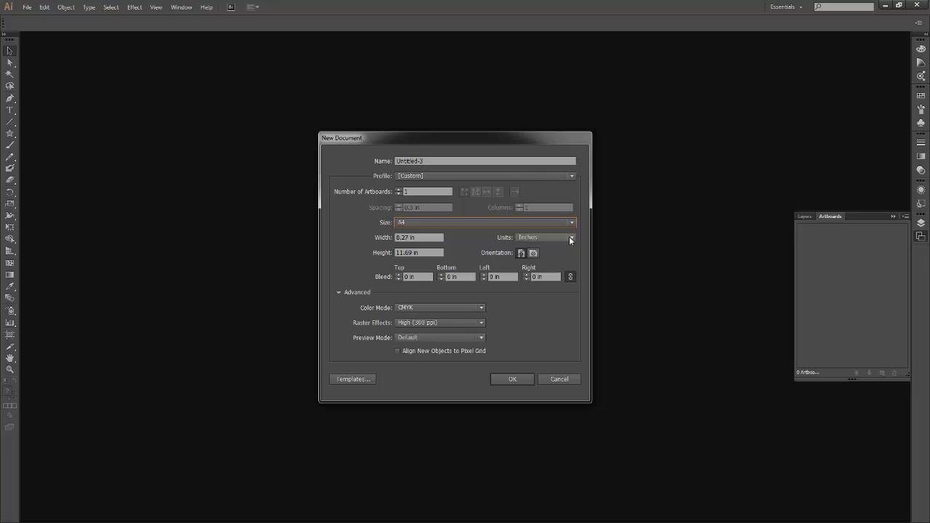
click(570, 238)
click(563, 297)
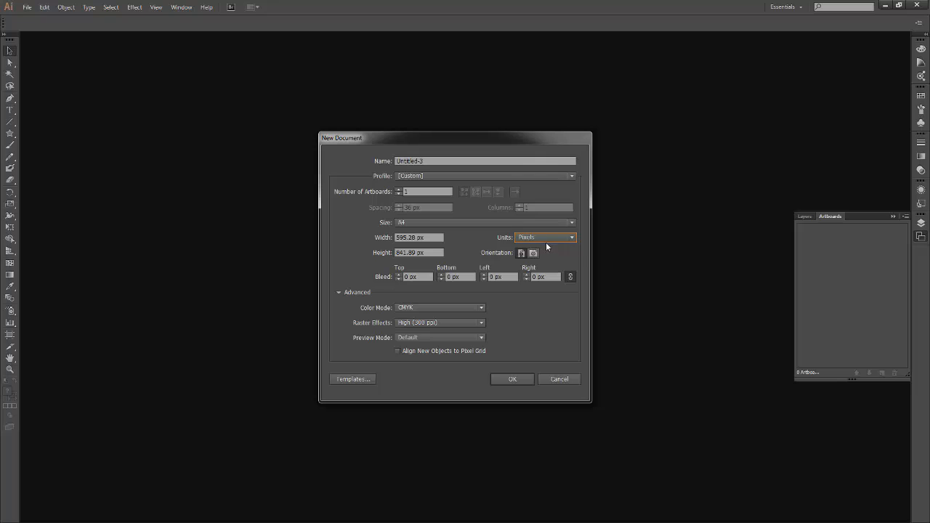
click(511, 379)
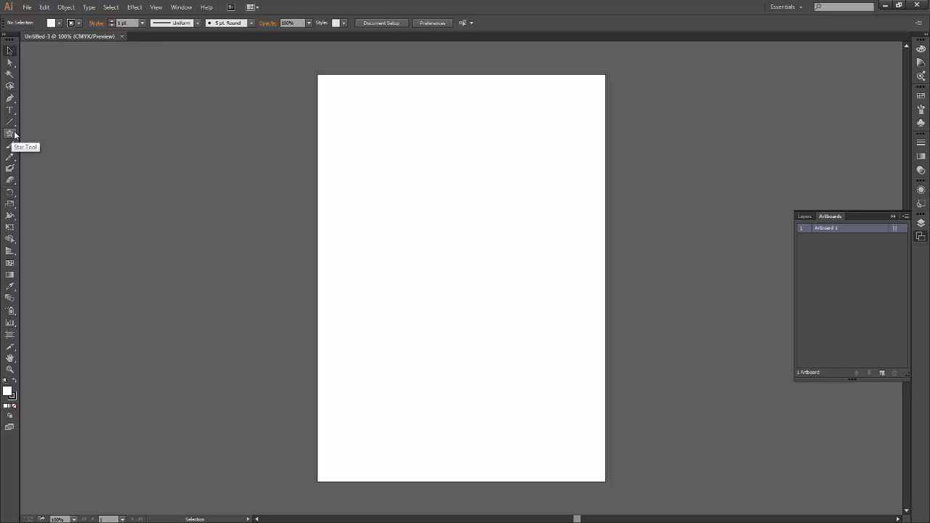
Replace the Star tool with the Rectangle tool from the same tool group and activate it.
drag(13, 133, 58, 133)
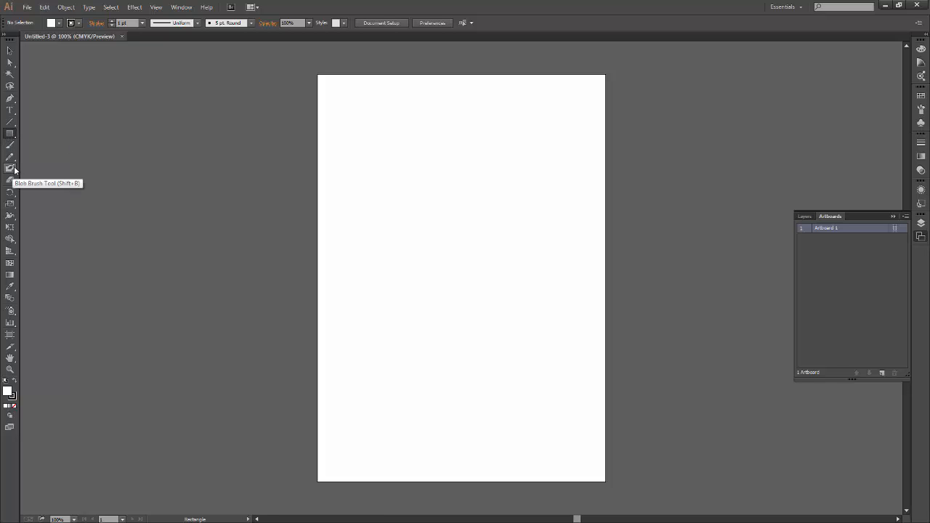
key(v)
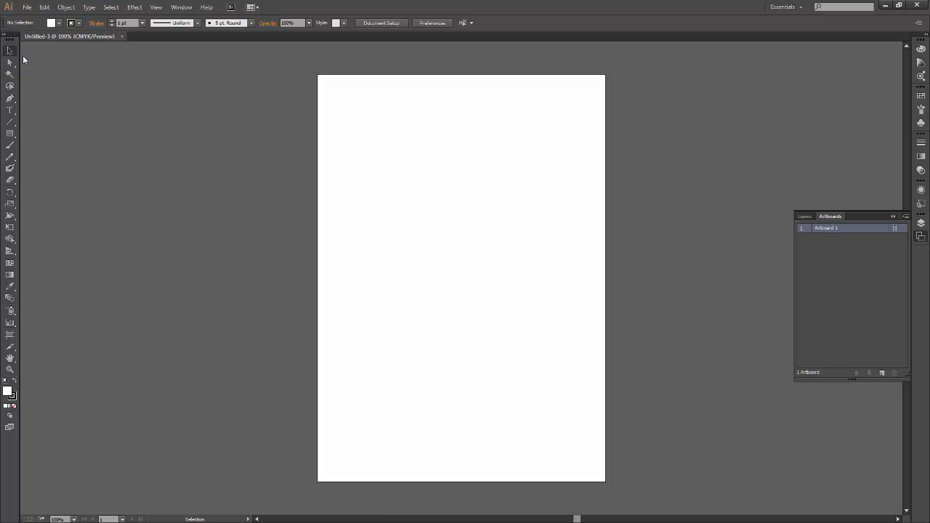
click(11, 135)
key(v)
key(m)
Try two squares in the upper-left area of the artboard, the second about 185 px wide, and undo each one.
drag(337, 116, 470, 250)
key(ctrl+z)
drag(348, 112, 438, 199)
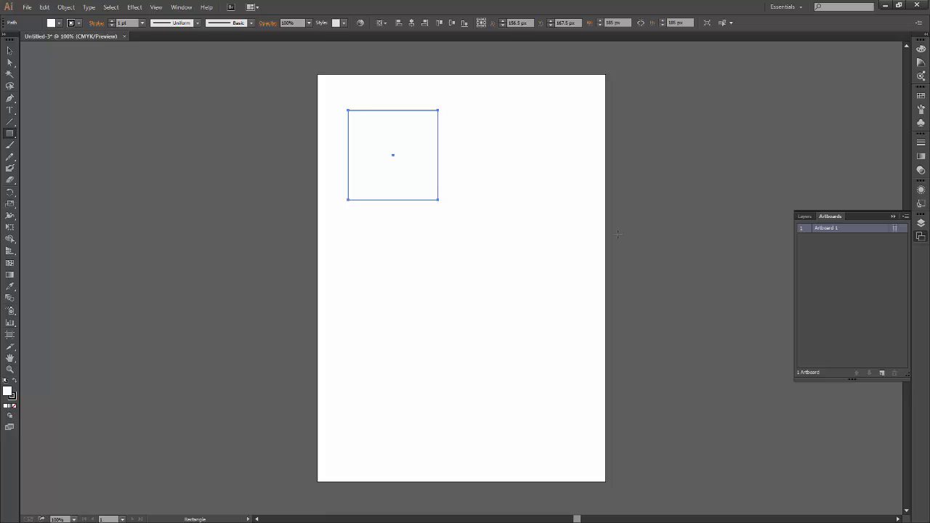
key(ctrl+z)
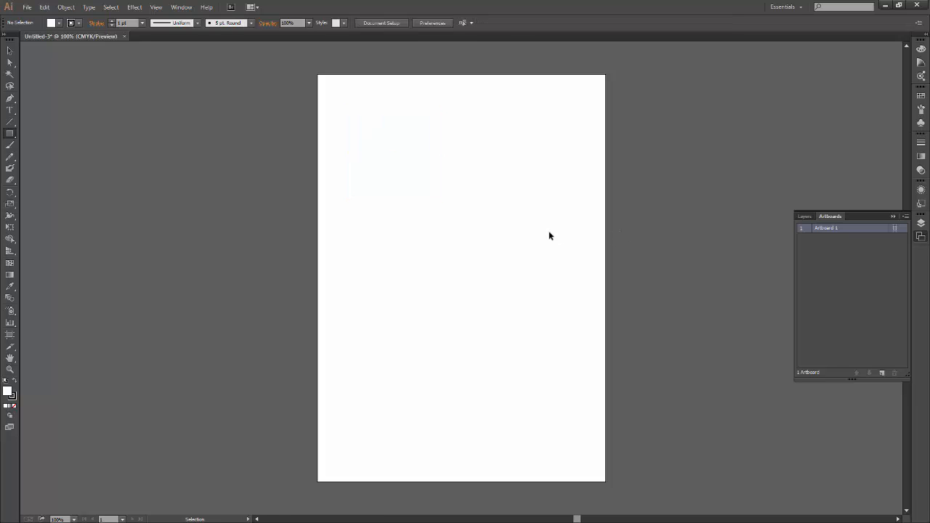
Draw a square about 309 px wide in the artboard's upper-left area, move it closer to that corner and deselect it.
drag(343, 110, 491, 259)
key(shift)
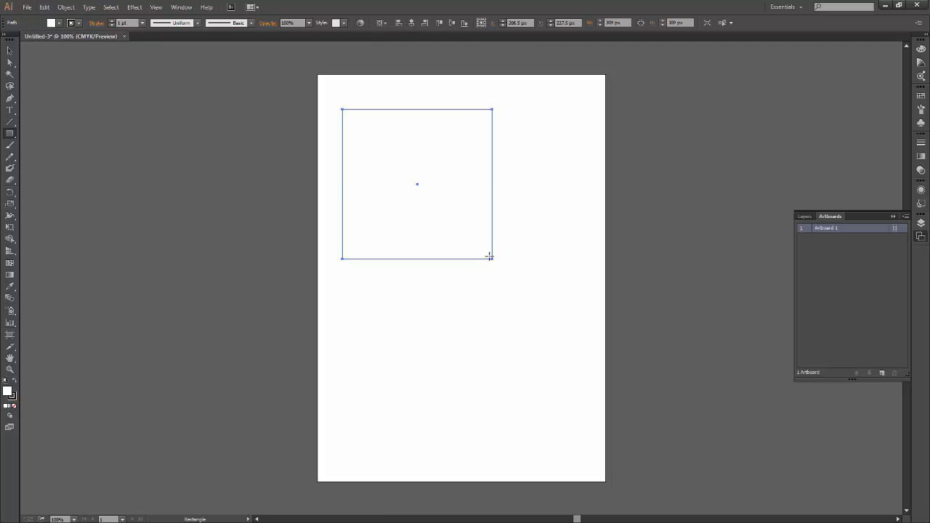
click(10, 51)
drag(420, 185, 411, 162)
click(472, 260)
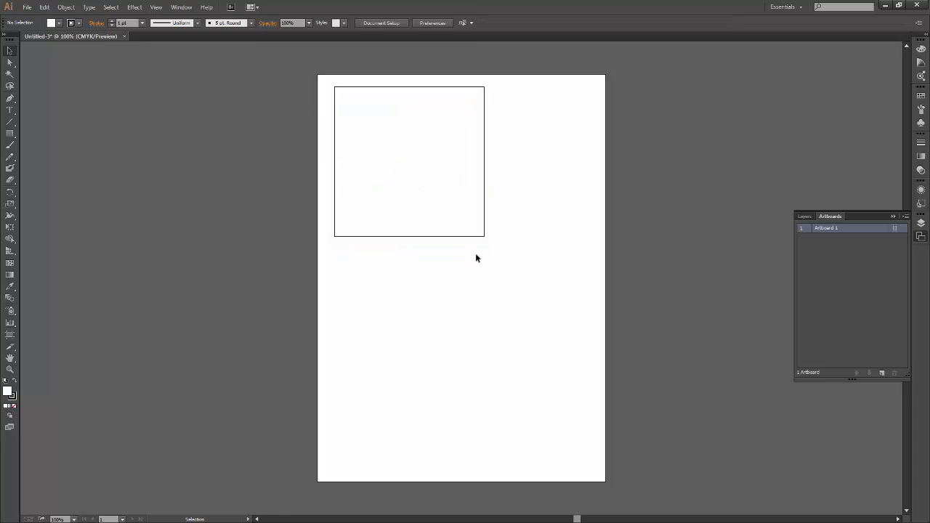
Select the square and open the Color Picker for its fill.
click(410, 213)
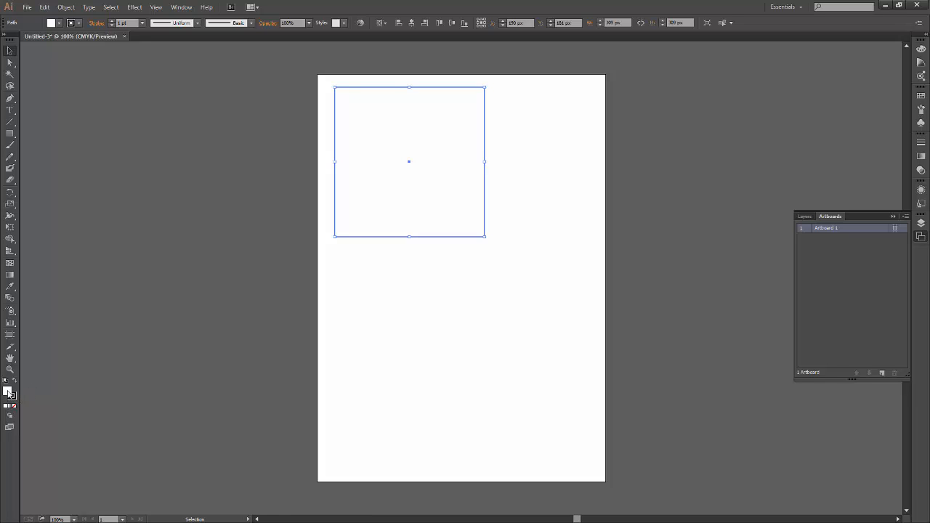
double_click(9, 395)
drag(292, 179, 320, 189)
click(212, 349)
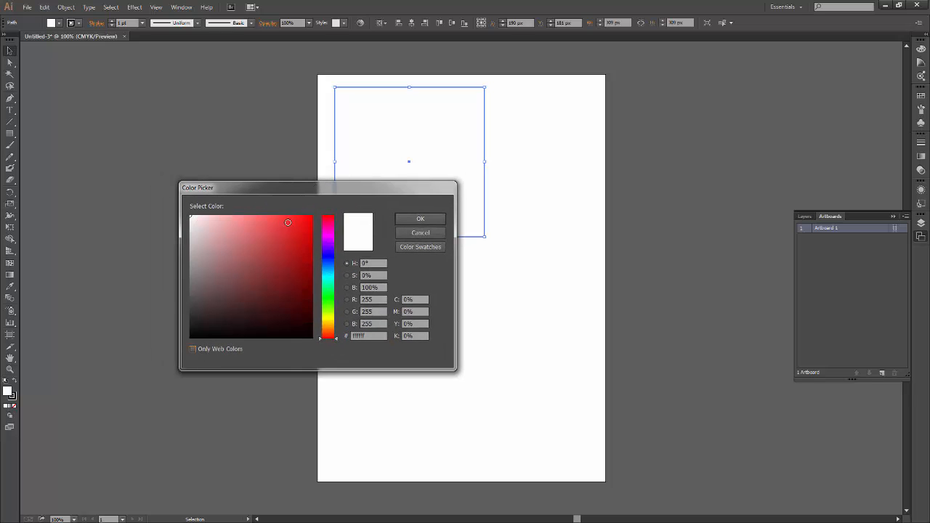
Try red shades for the square's fill, including dark red #602626 and pure red #ff0000.
drag(289, 225, 313, 215)
mouse_move(328, 319)
mouse_down()
mouse_move(329, 231)
mouse_move(329, 329)
mouse_move(329, 239)
mouse_move(338, 349)
mouse_up()
mouse_move(286, 237)
mouse_down()
mouse_move(245, 243)
mouse_move(276, 274)
mouse_move(283, 253)
mouse_move(263, 231)
mouse_move(283, 241)
mouse_move(281, 211)
mouse_move(292, 252)
mouse_move(256, 292)
mouse_move(263, 292)
mouse_up()
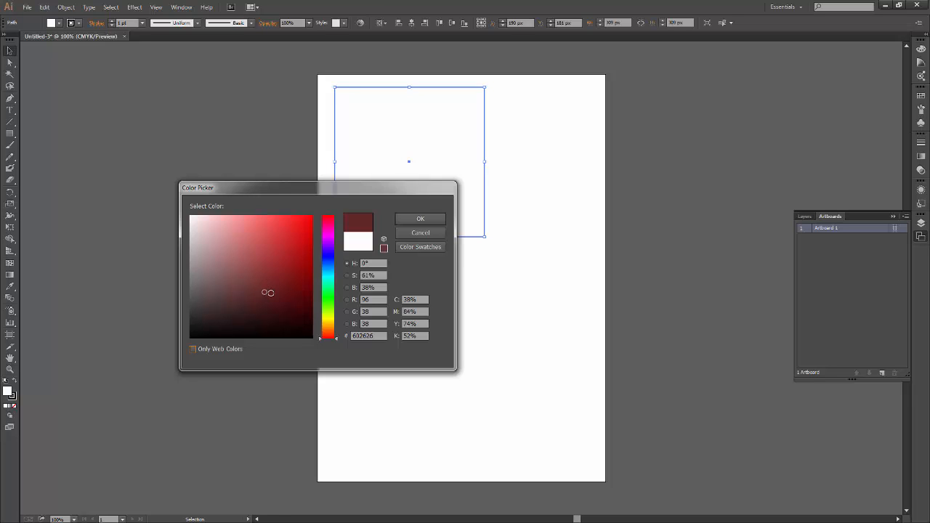
mouse_move(269, 292)
mouse_down()
mouse_move(266, 241)
mouse_move(323, 207)
mouse_up()
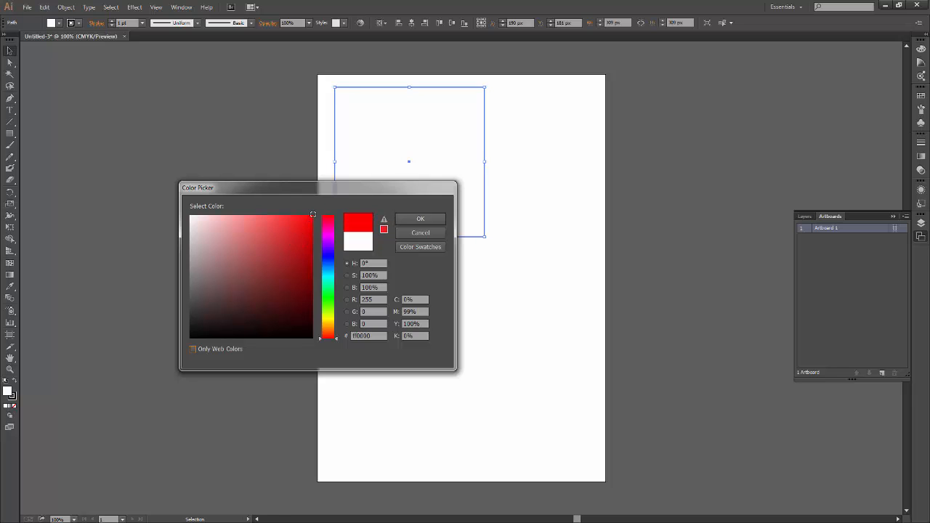
Set the square's fill to the dark grey #595151.
mouse_move(312, 215)
mouse_down()
mouse_move(308, 305)
mouse_move(320, 341)
mouse_move(313, 303)
mouse_move(335, 346)
mouse_move(220, 263)
mouse_move(213, 228)
mouse_move(190, 214)
mouse_move(258, 212)
mouse_move(195, 216)
mouse_move(209, 278)
mouse_move(201, 285)
mouse_move(223, 308)
mouse_move(197, 328)
mouse_move(186, 233)
mouse_move(184, 319)
mouse_move(187, 243)
mouse_up()
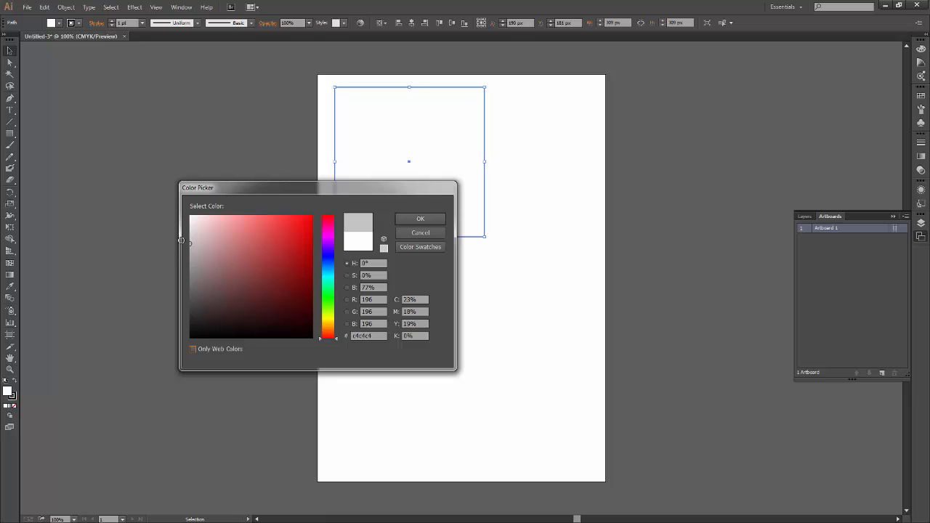
mouse_move(191, 289)
mouse_down()
mouse_move(193, 302)
mouse_move(192, 293)
mouse_move(201, 295)
mouse_up()
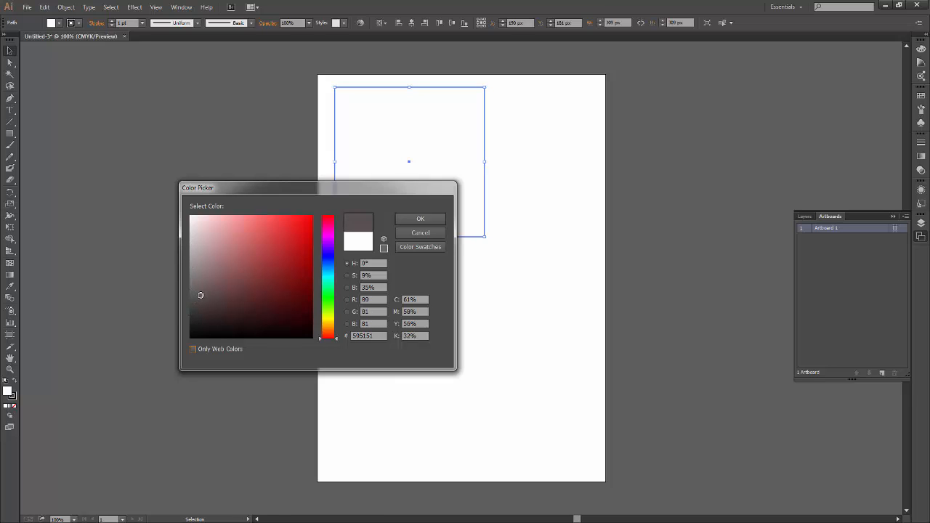
click(420, 218)
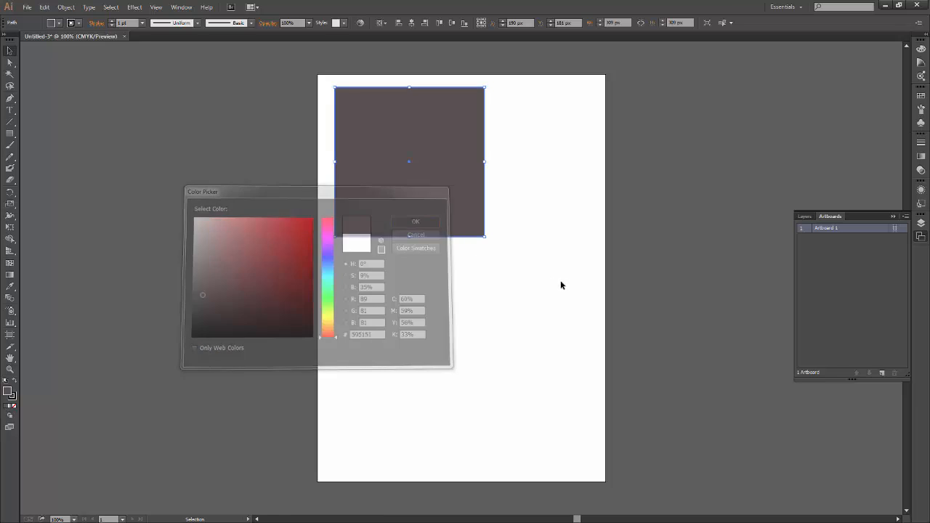
Move the filled square partly above the artboard's top edge, return it to its original place and deselect it.
click(525, 298)
drag(427, 137, 426, 115)
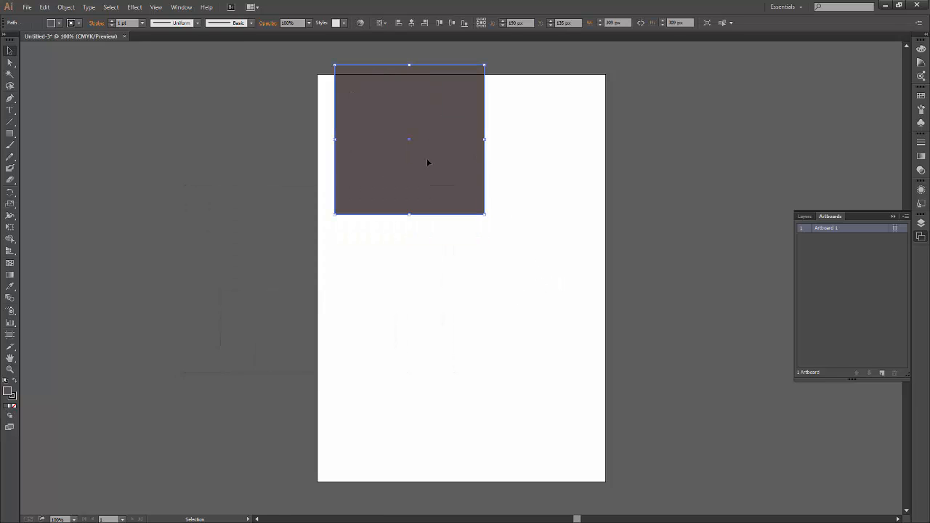
drag(433, 206, 434, 228)
click(201, 407)
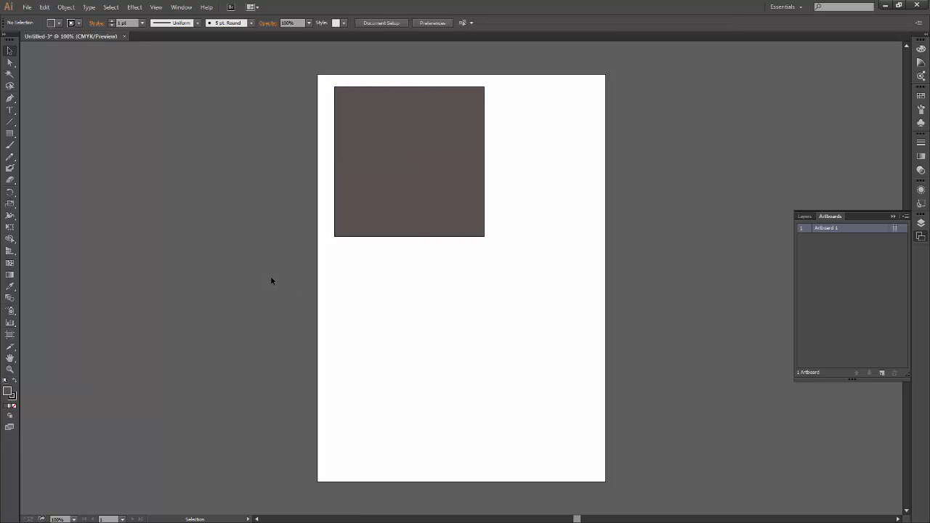
Select the square, change its fill to a medium blue in the Color Picker and deselect it.
click(16, 51)
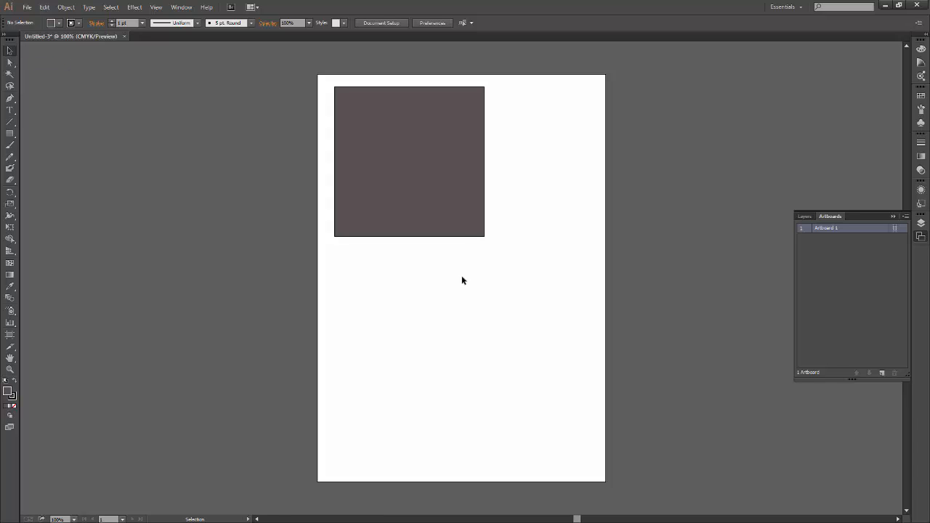
click(457, 215)
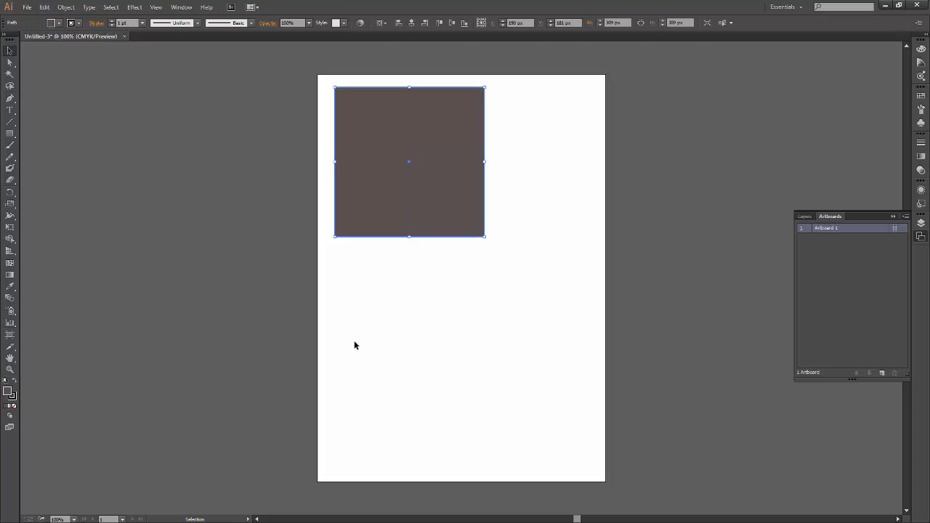
double_click(8, 393)
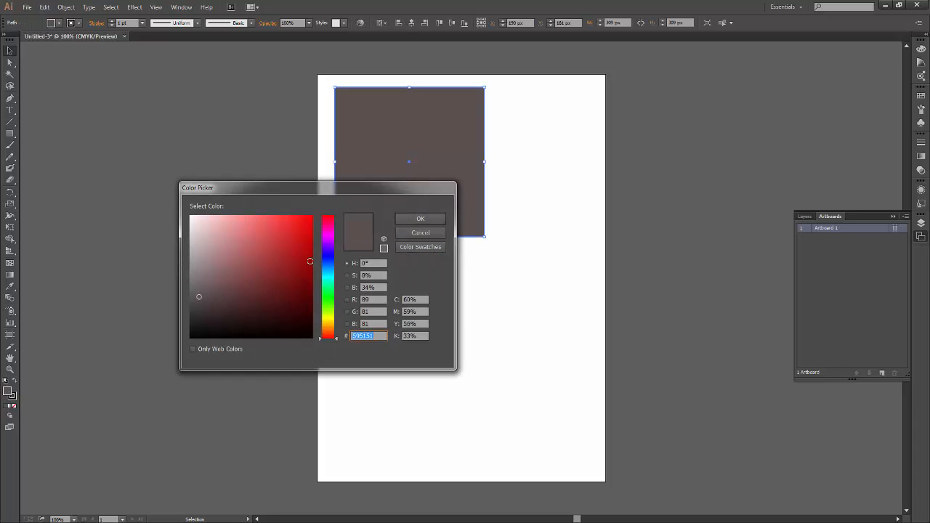
click(326, 264)
drag(327, 263, 328, 267)
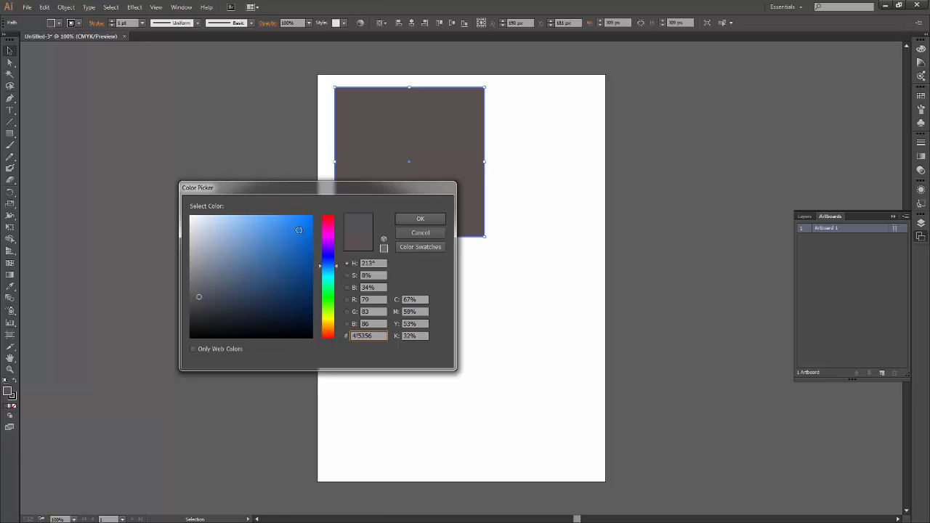
click(299, 229)
click(419, 218)
click(471, 289)
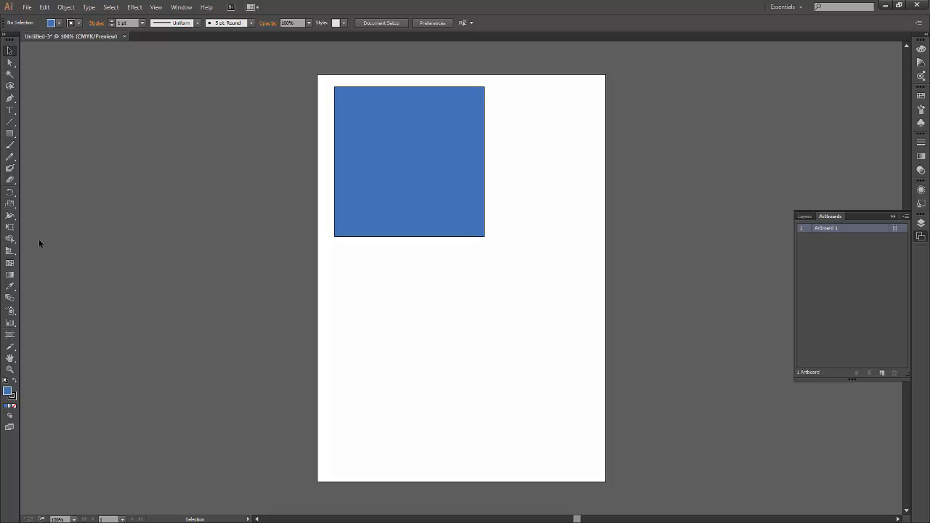
Set the square's stroke color to cyan #00cfff and deselect the square.
click(424, 209)
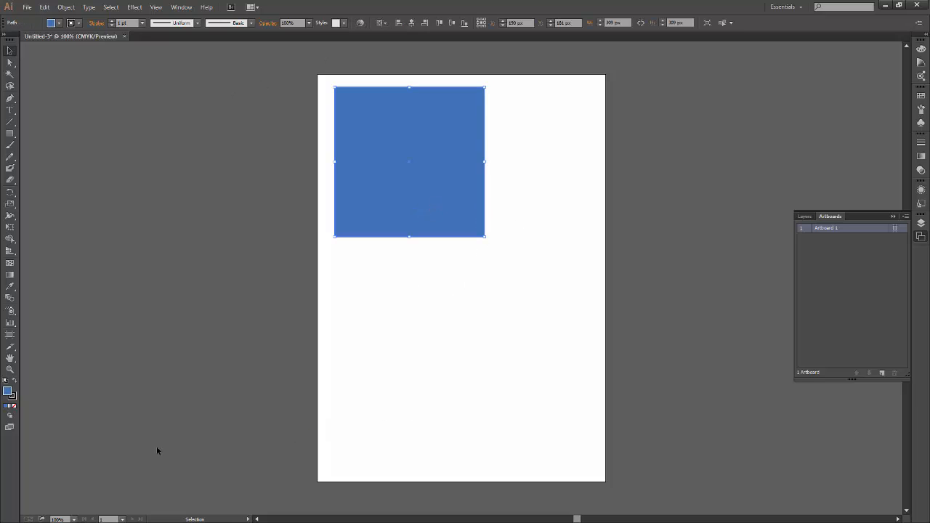
double_click(13, 396)
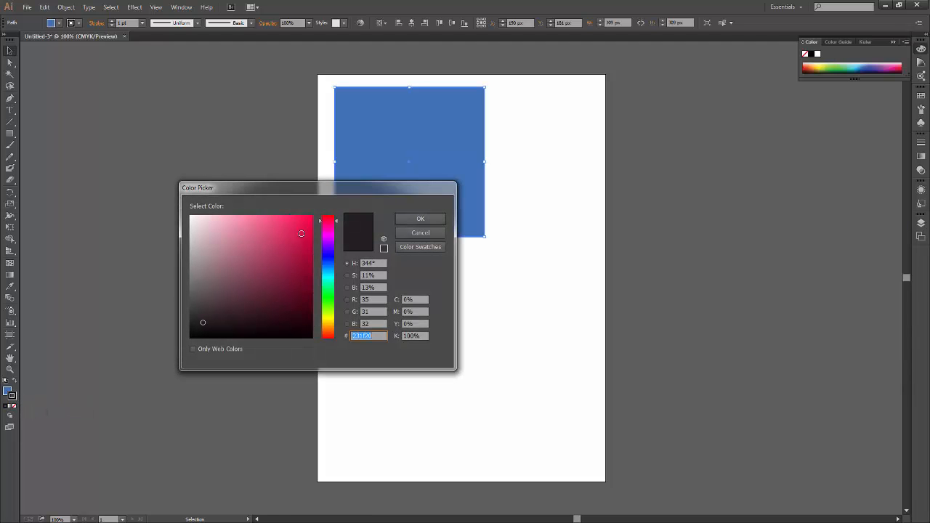
drag(331, 240, 328, 197)
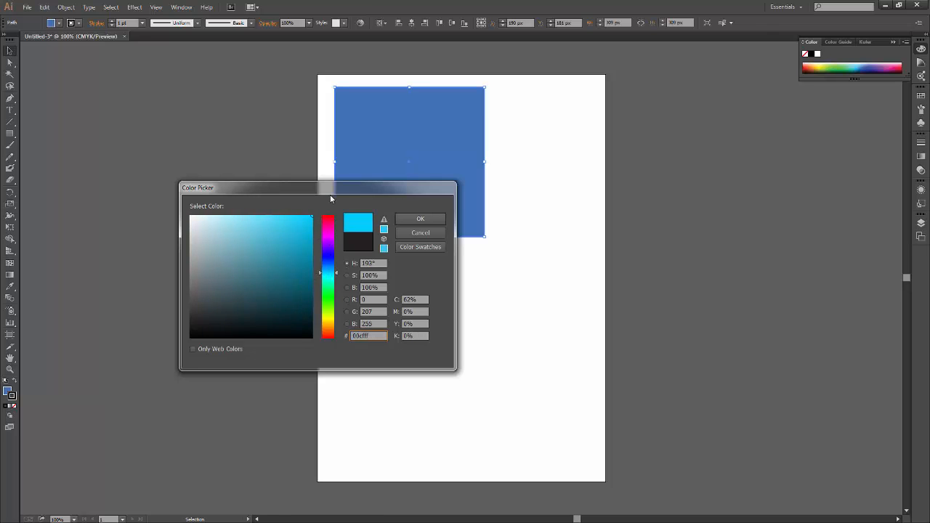
click(419, 221)
click(278, 321)
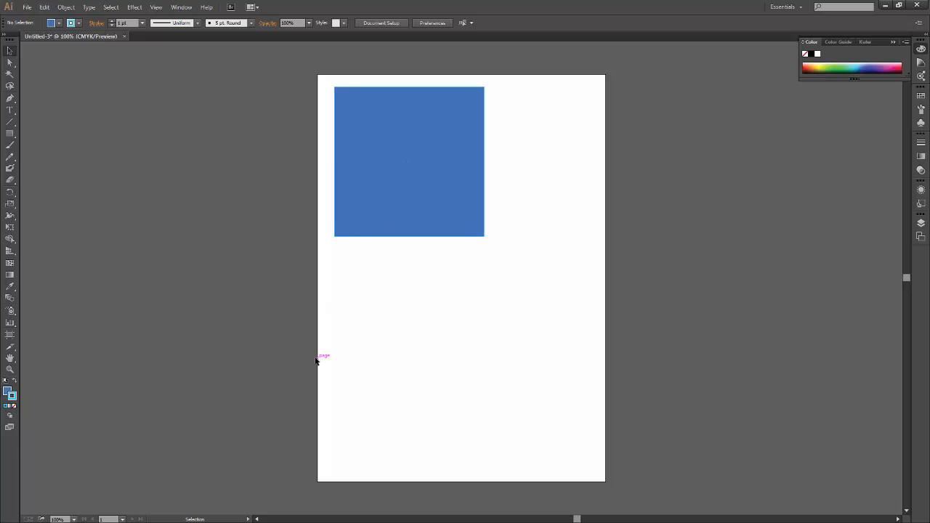
Examine the stroke around the square's lower-right corner at high magnification.
key(ctrl+plus)
key(ctrl+plus)
key(ctrl+plus)
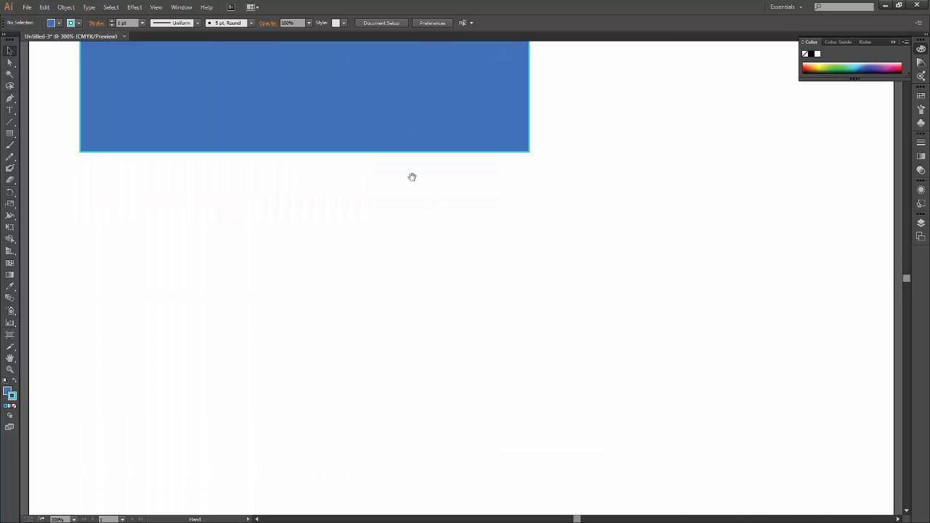
drag(412, 176, 426, 351)
key(ctrl+plus)
key(ctrl+plus)
key(ctrl+plus)
key(ctrl+plus)
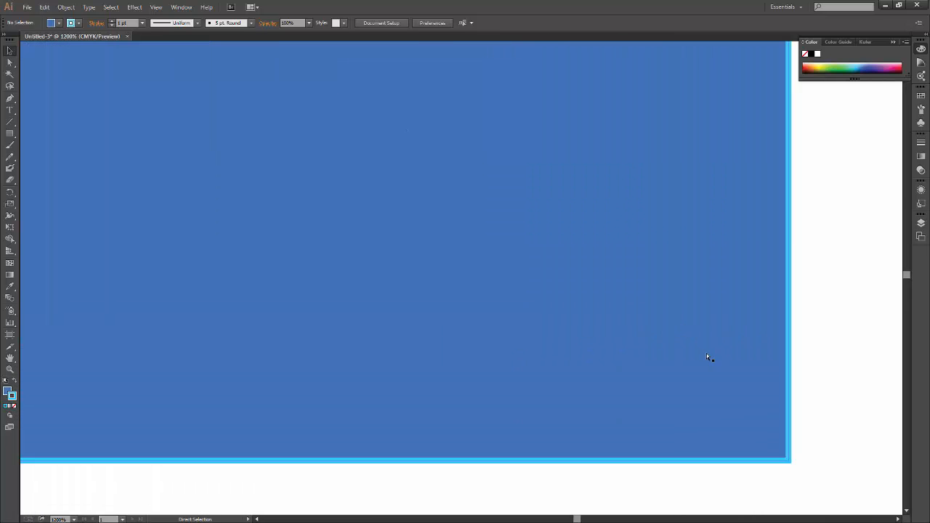
key(ctrl+plus)
drag(698, 409, 288, 230)
drag(541, 332, 601, 298)
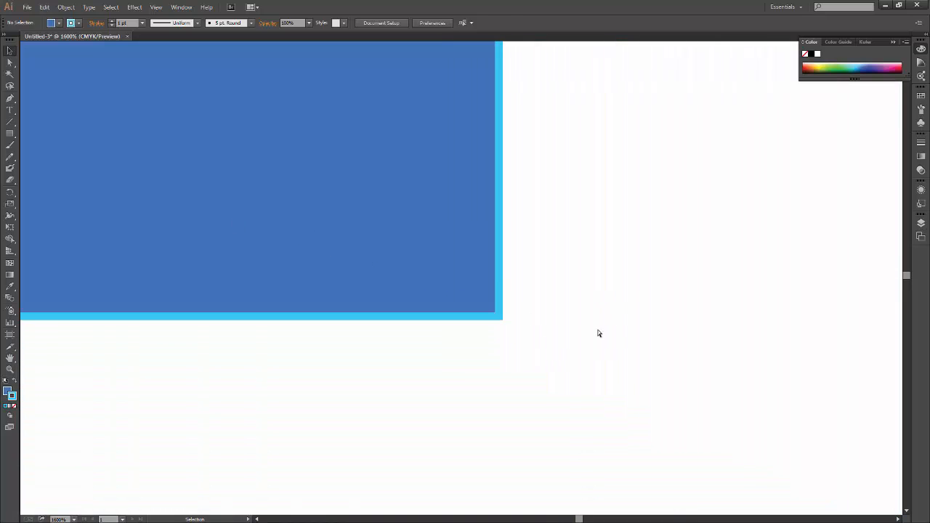
key(ctrl+plus)
key(ctrl+plus)
key(ctrl+plus)
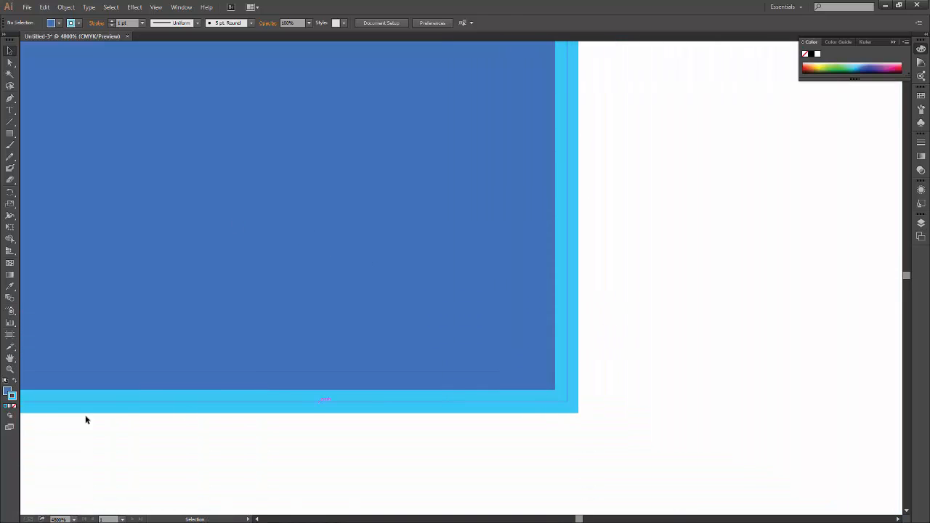
Try to change the stroke color to pure green #00ff00 with no object selected.
double_click(13, 397)
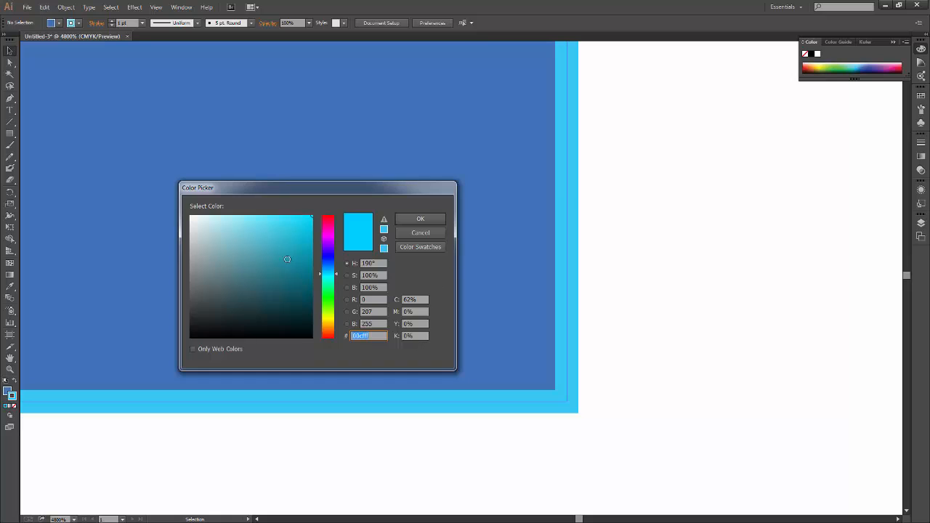
drag(328, 288, 330, 305)
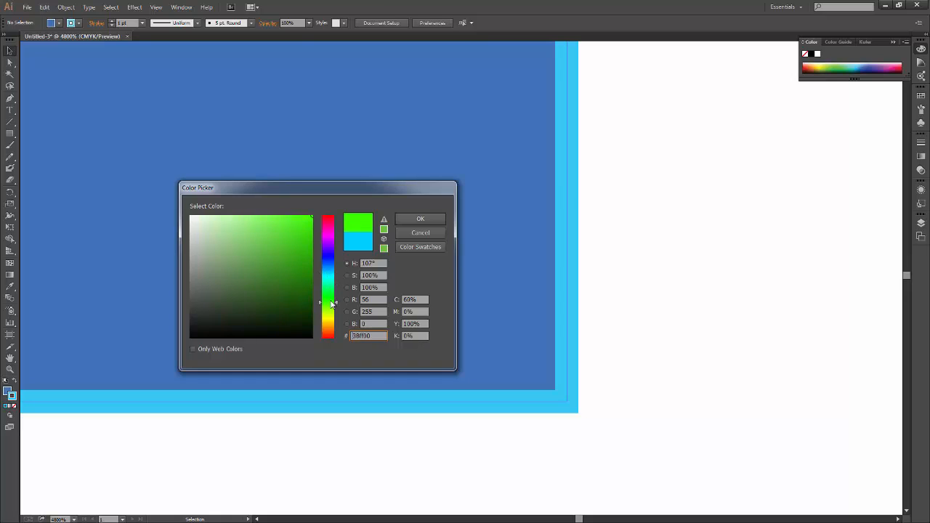
click(420, 218)
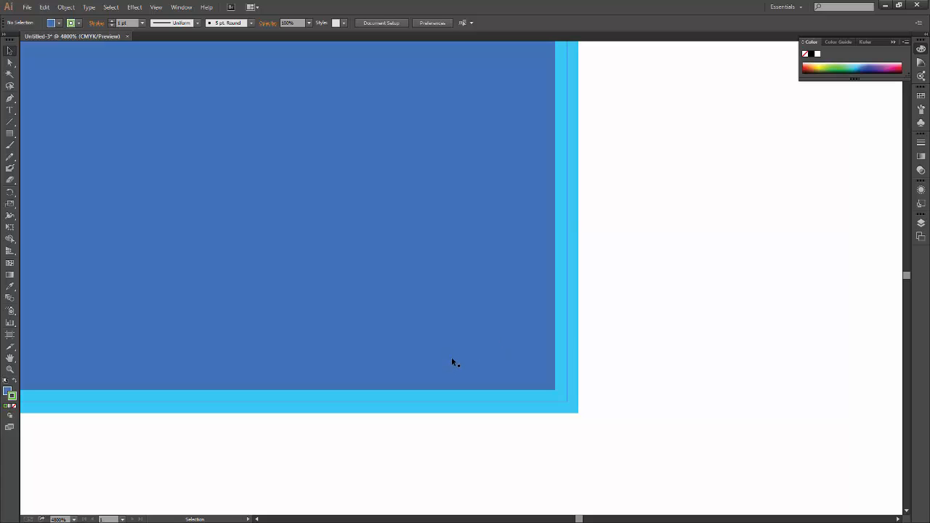
Select the square, change its stroke color to green and deselect it.
click(434, 347)
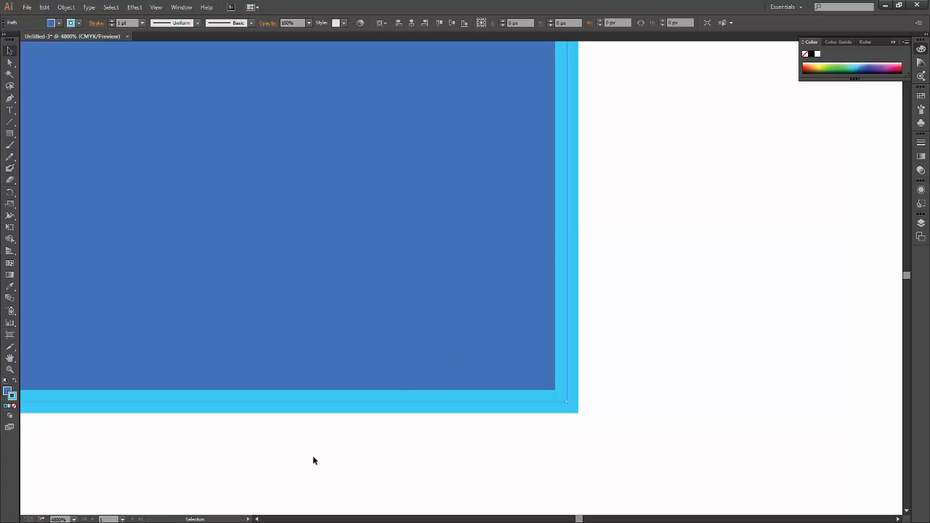
click(638, 389)
click(465, 350)
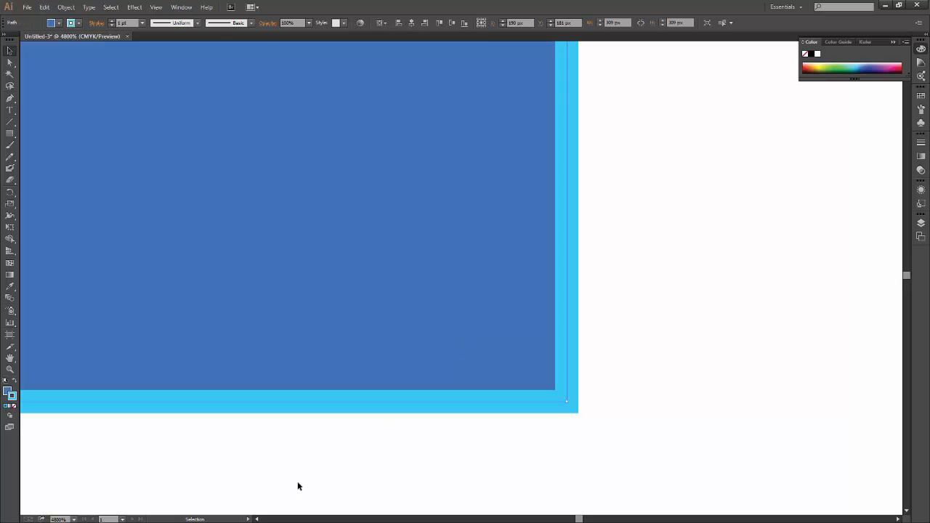
double_click(12, 397)
click(324, 291)
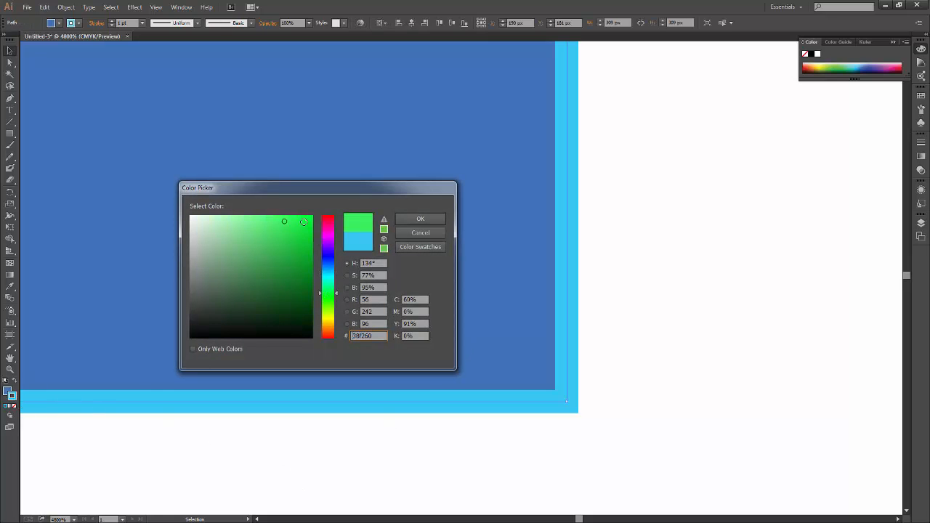
click(436, 221)
click(643, 228)
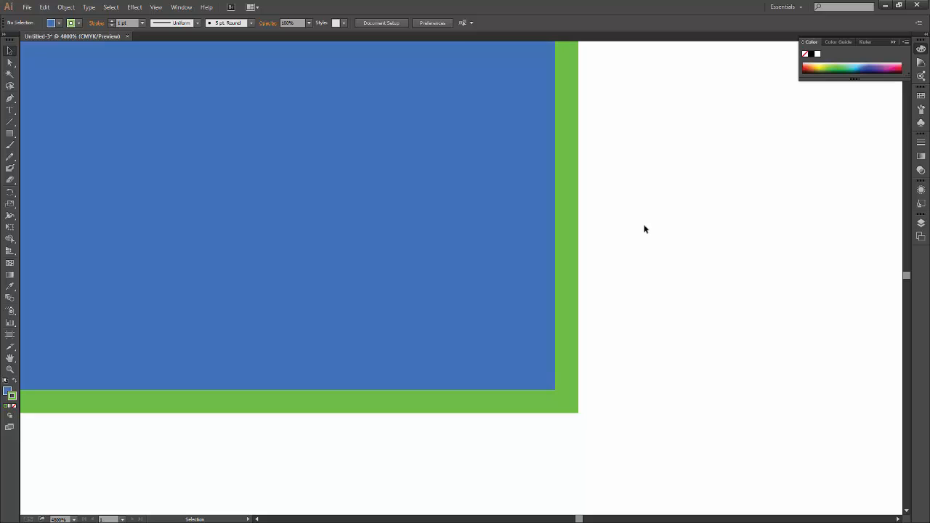
Set the square's stroke weight to 14 pt and deselect the square.
key(ctrl+minus)
key(ctrl+minus)
key(ctrl+minus)
key(ctrl+minus)
key(ctrl+minus)
key(ctrl+minus)
key(ctrl+minus)
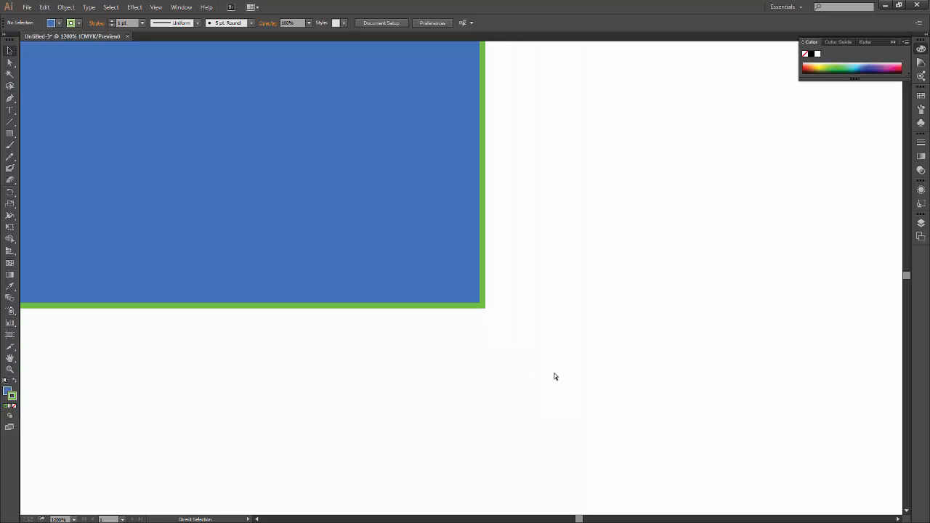
key(ctrl+minus)
key(ctrl+minus)
key(ctrl+minus)
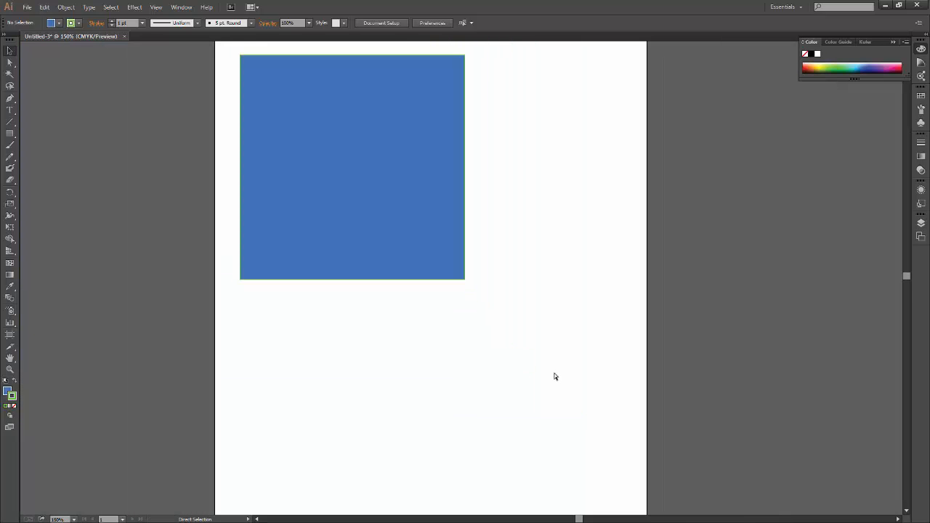
drag(367, 250, 382, 338)
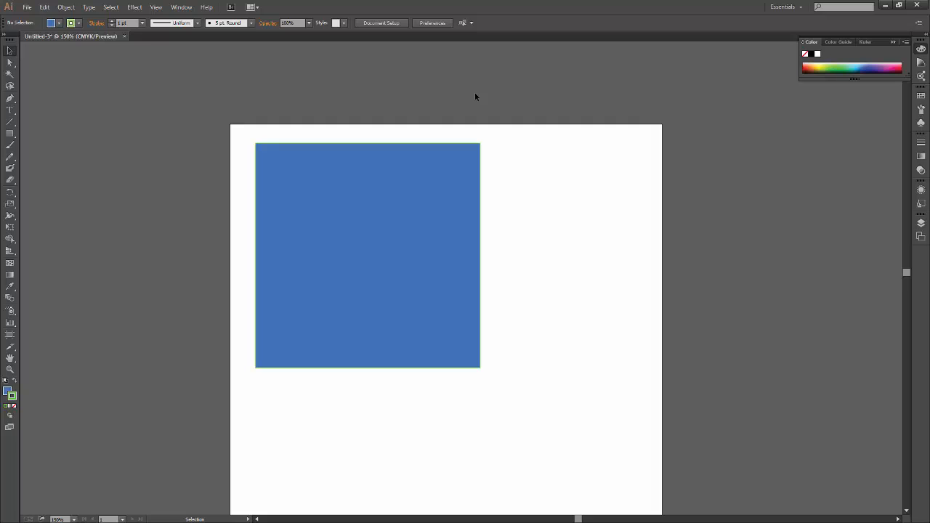
click(406, 298)
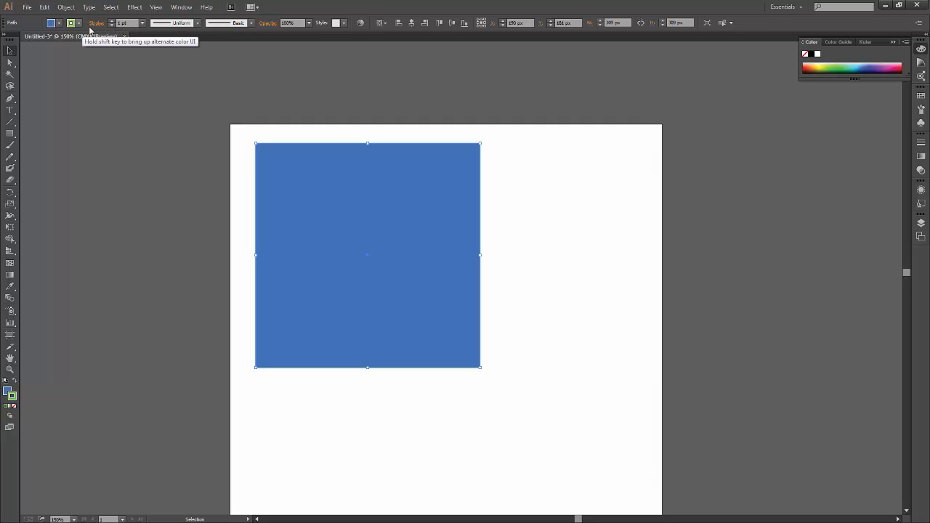
click(142, 25)
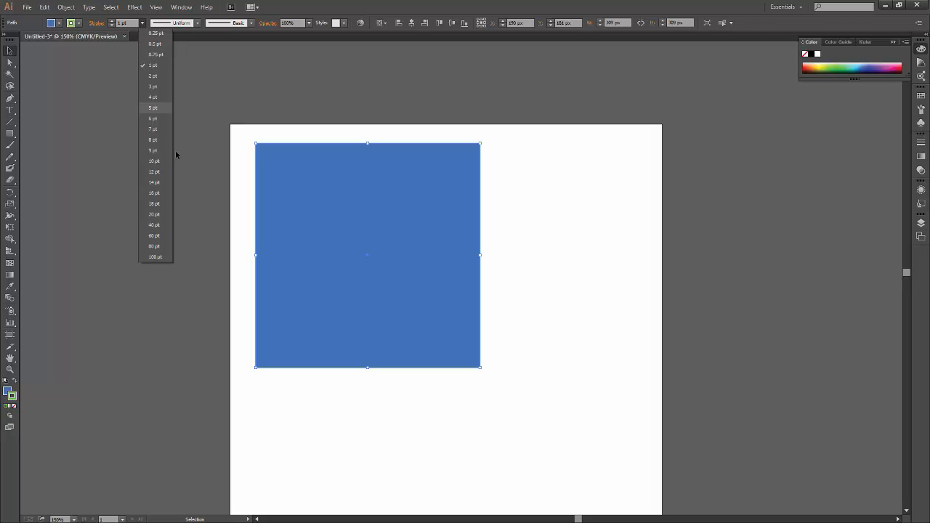
click(143, 23)
click(142, 23)
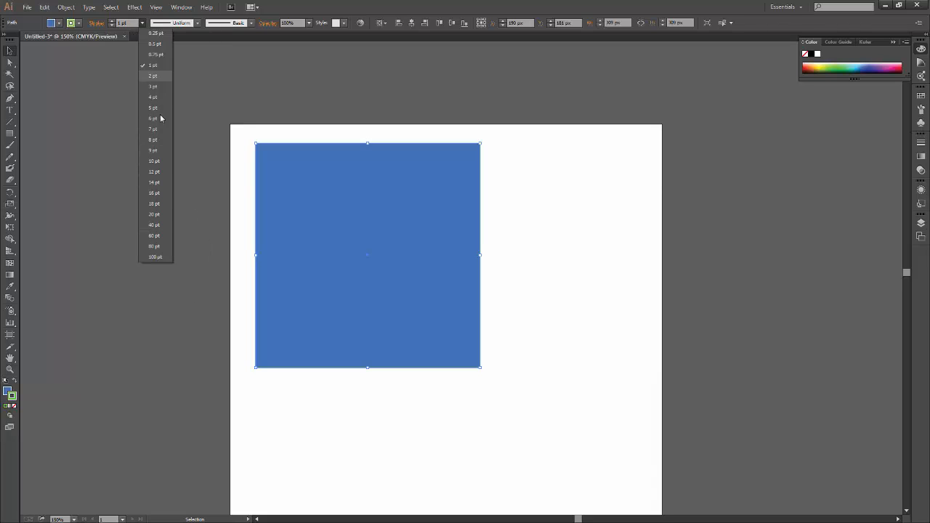
click(161, 182)
click(160, 295)
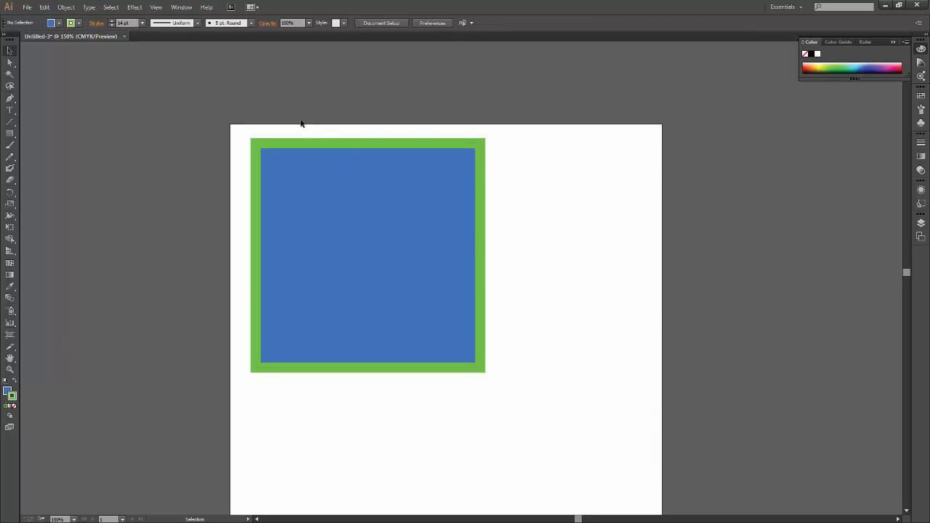
Raise the selected square's stroke weight one point at a time, and lower it back to 14 pt.
click(353, 254)
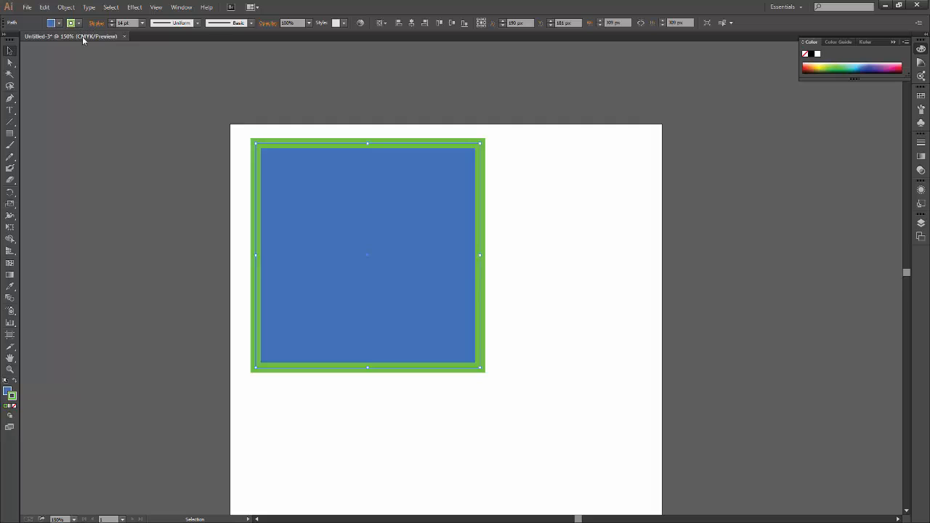
click(96, 23)
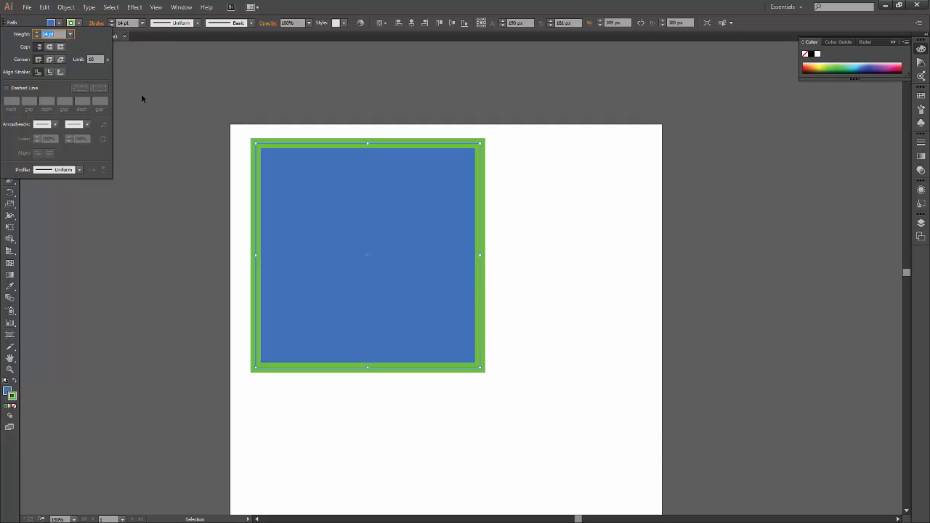
click(112, 21)
click(113, 21)
click(113, 21)
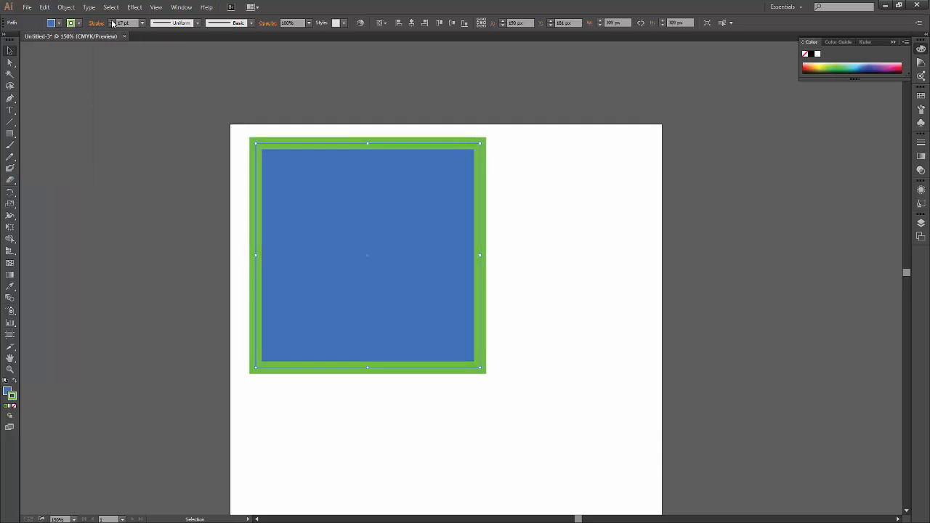
click(112, 21)
click(112, 21)
click(112, 21)
click(113, 27)
click(113, 27)
click(112, 26)
click(113, 26)
click(112, 26)
click(112, 26)
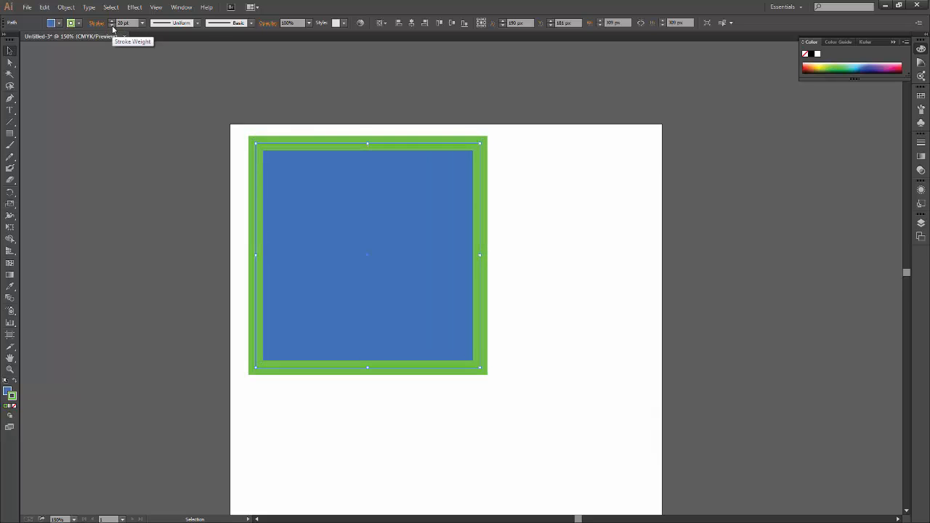
click(112, 26)
click(112, 26)
click(112, 26)
click(111, 26)
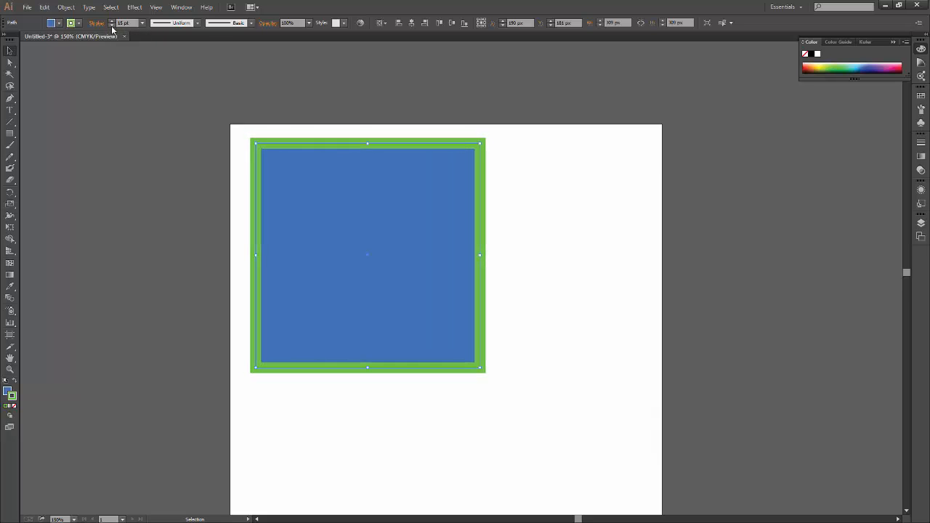
click(111, 26)
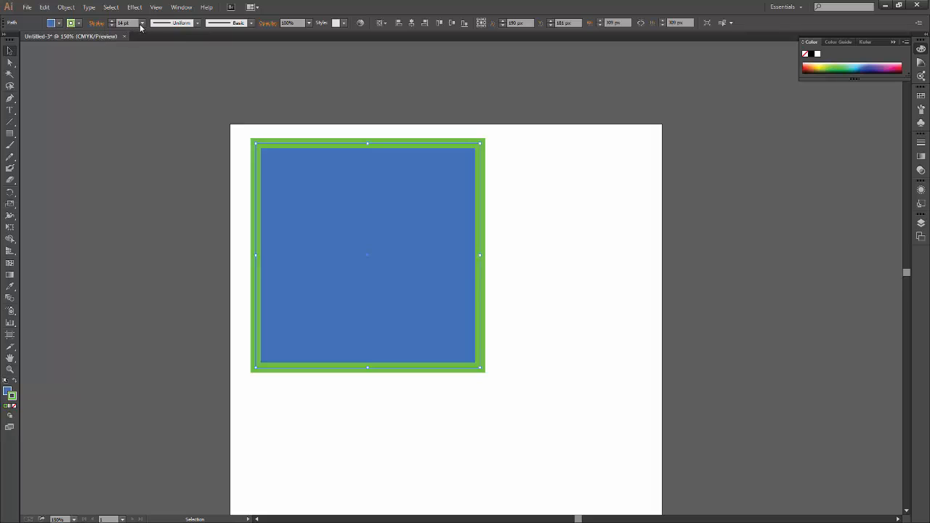
Try a 4 pt stroke weight on the square, set it to 10 pt and deselect the square.
click(142, 23)
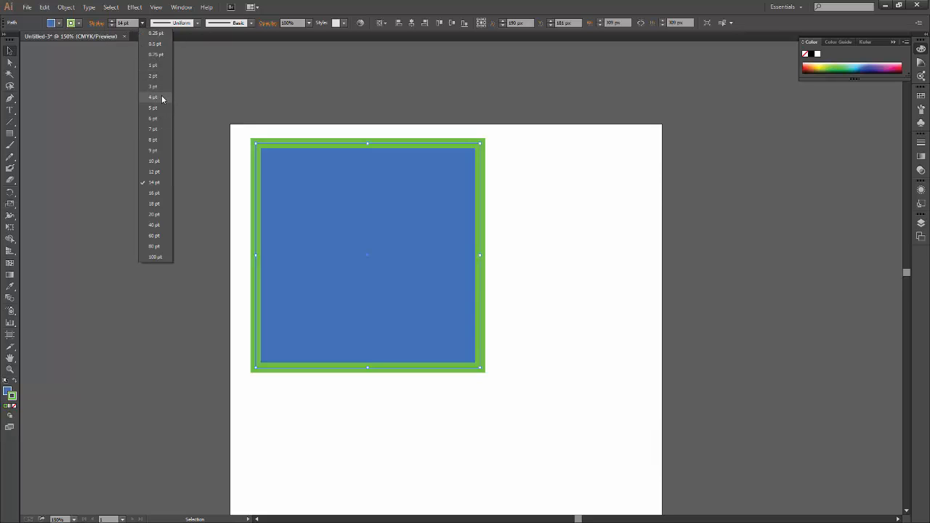
click(162, 97)
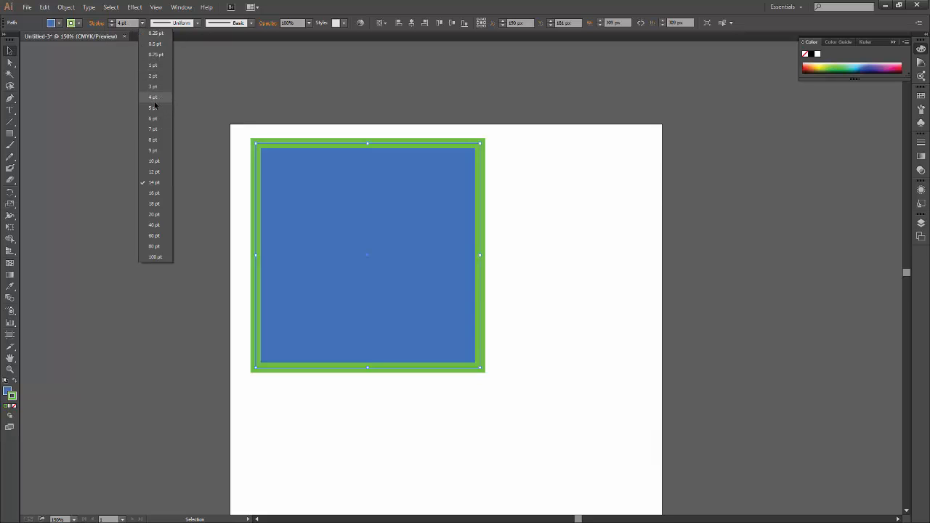
click(143, 23)
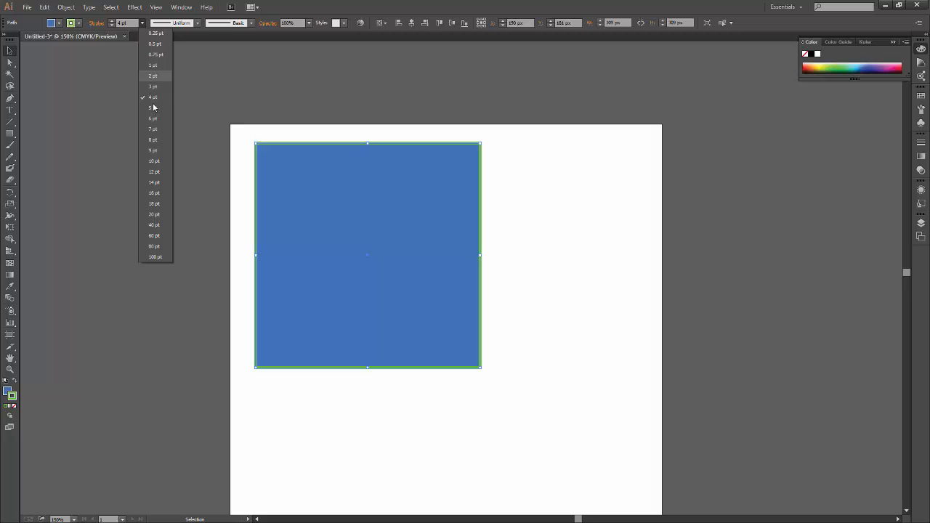
click(155, 161)
click(76, 183)
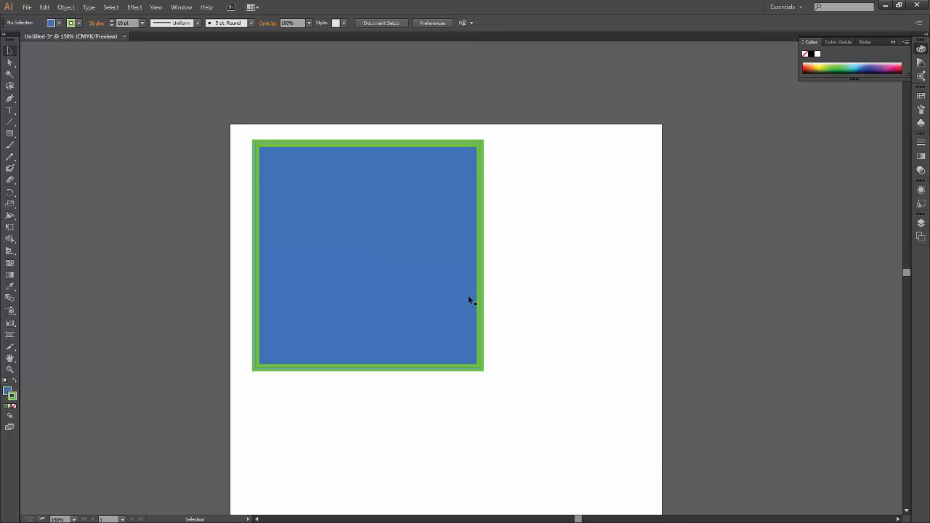
Switch from the Rectangle tool to the Rounded Rectangle tool in the shape tools group.
drag(564, 382, 613, 345)
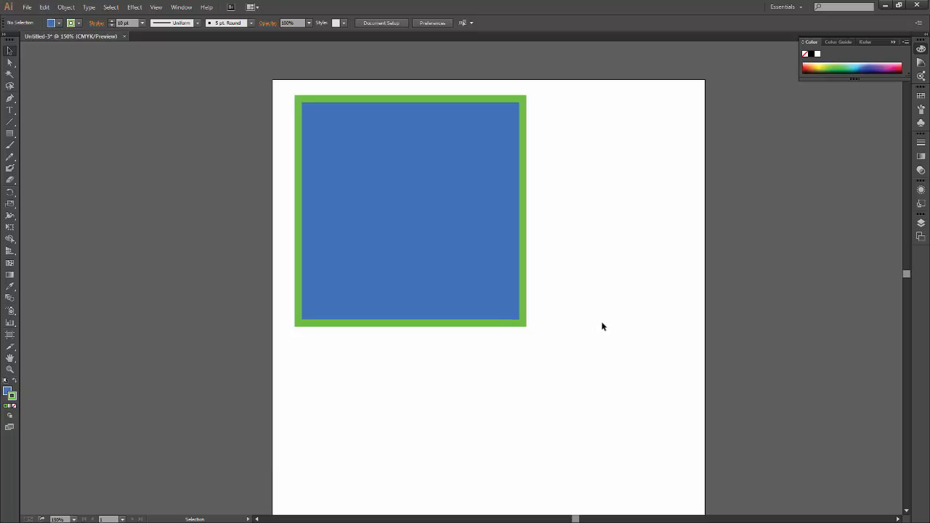
drag(535, 370, 539, 343)
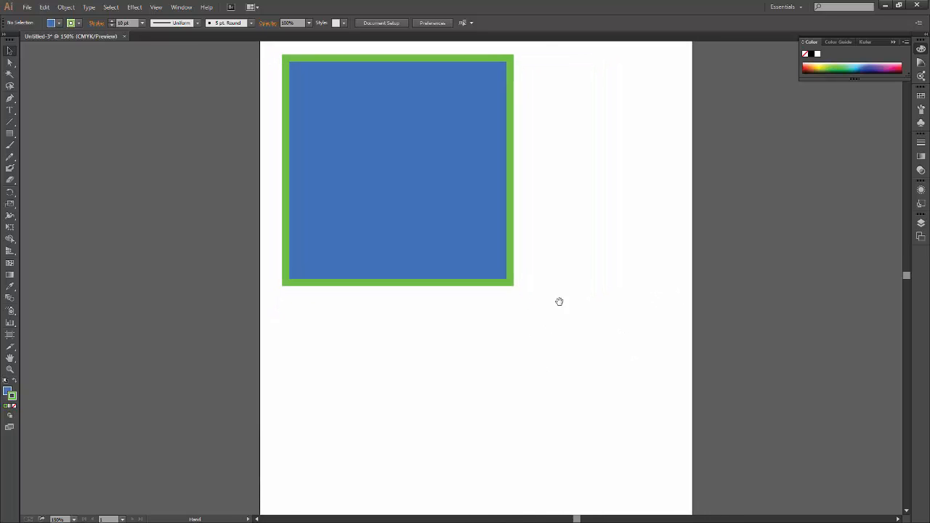
mouse_move(443, 356)
mouse_down()
mouse_move(438, 370)
mouse_move(457, 362)
mouse_up()
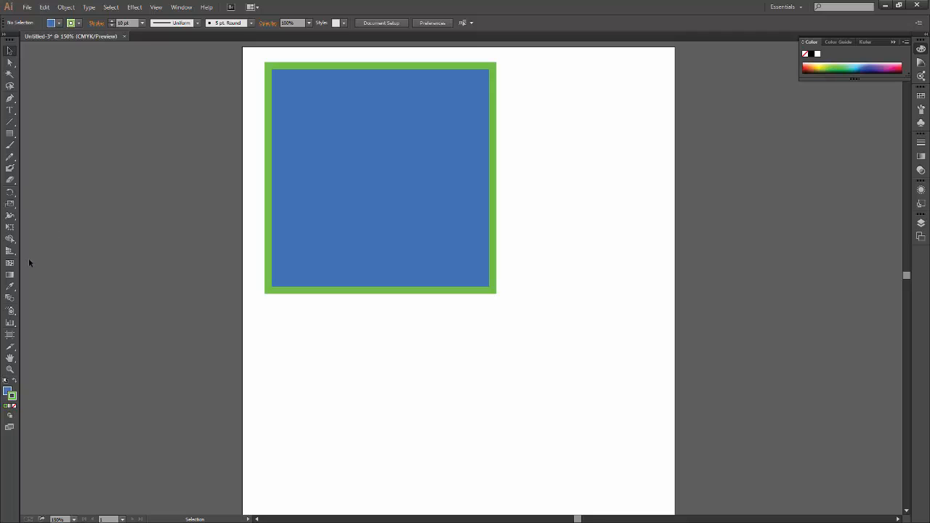
click(10, 134)
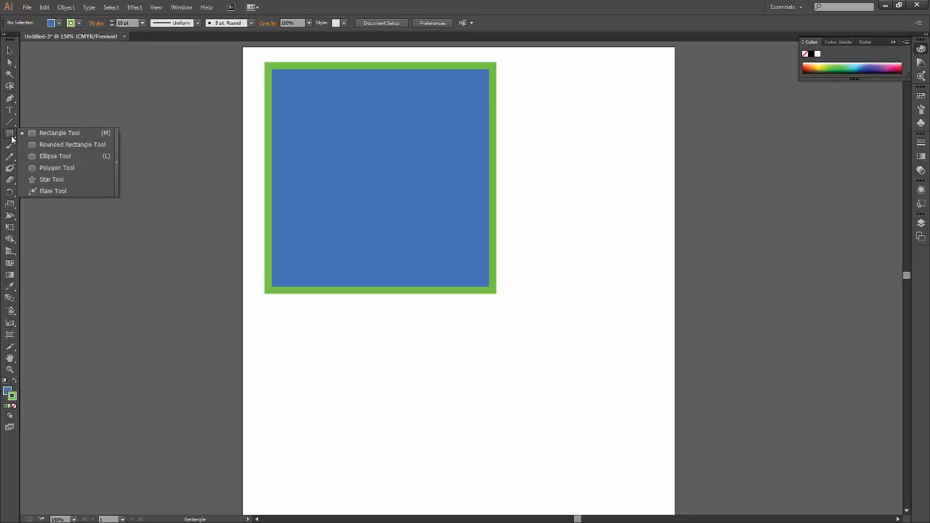
click(10, 138)
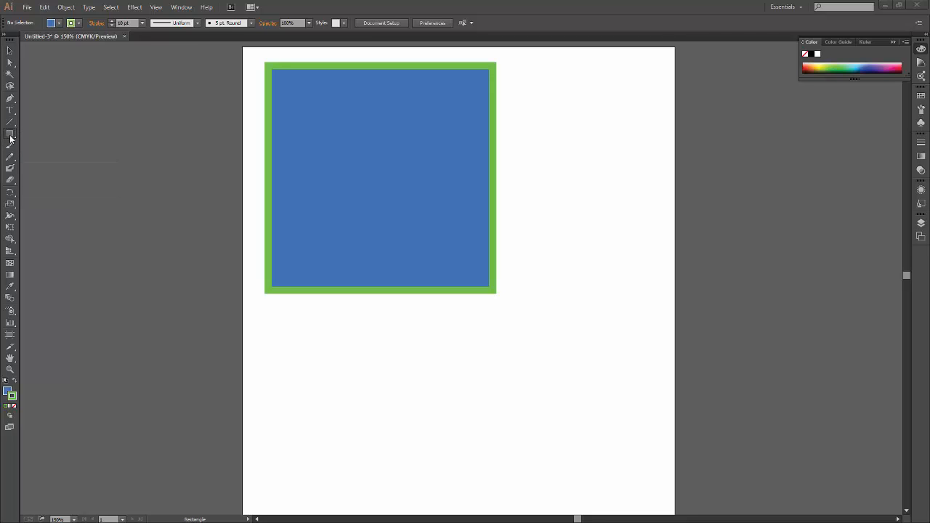
click(10, 135)
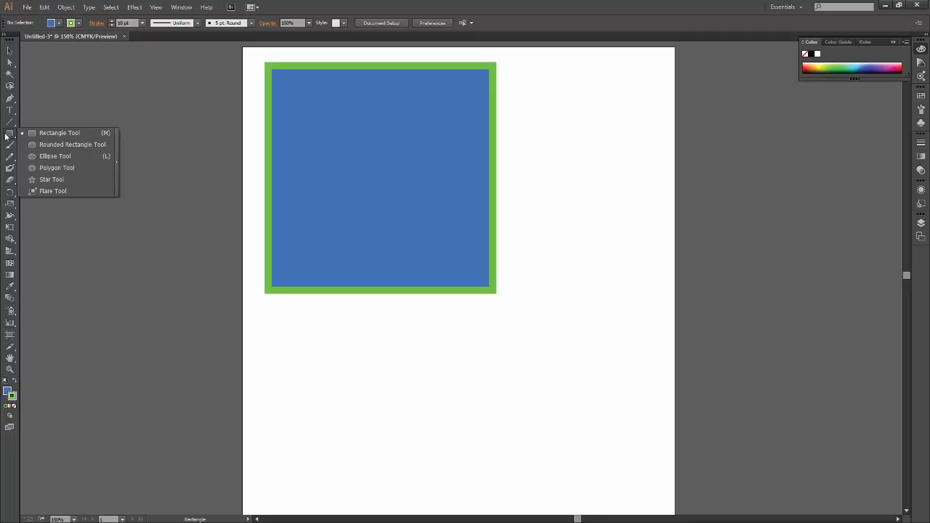
click(93, 144)
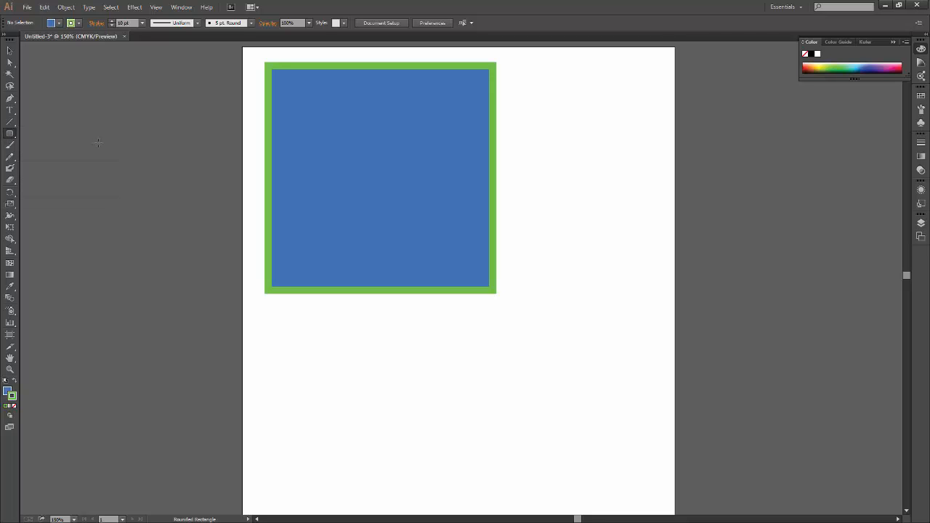
click(10, 137)
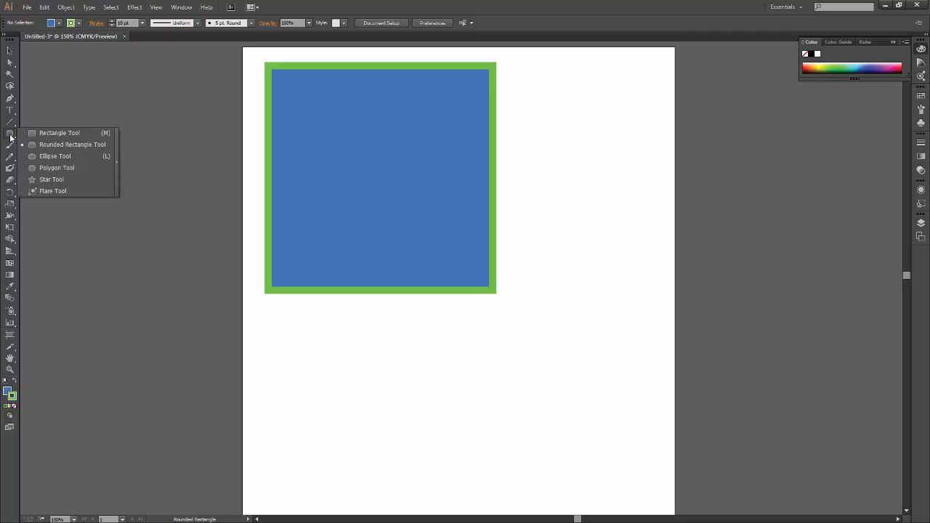
click(48, 146)
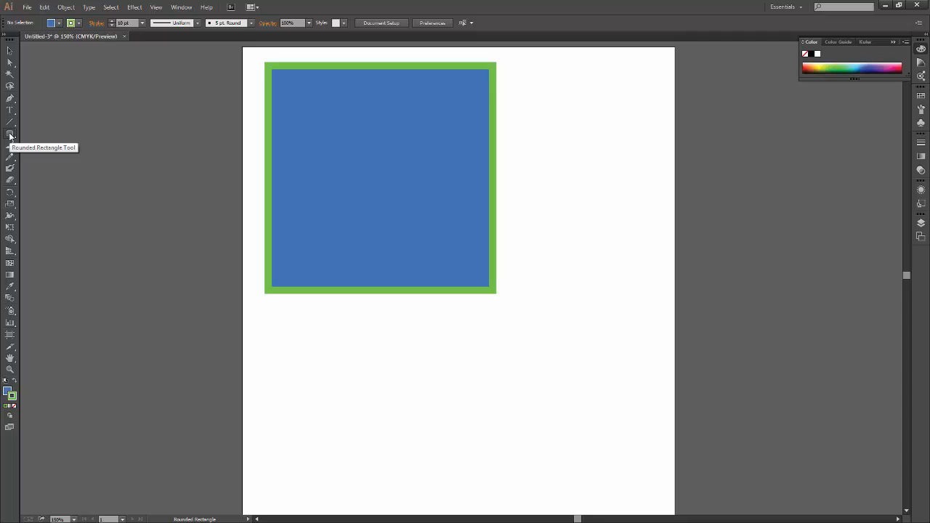
click(11, 135)
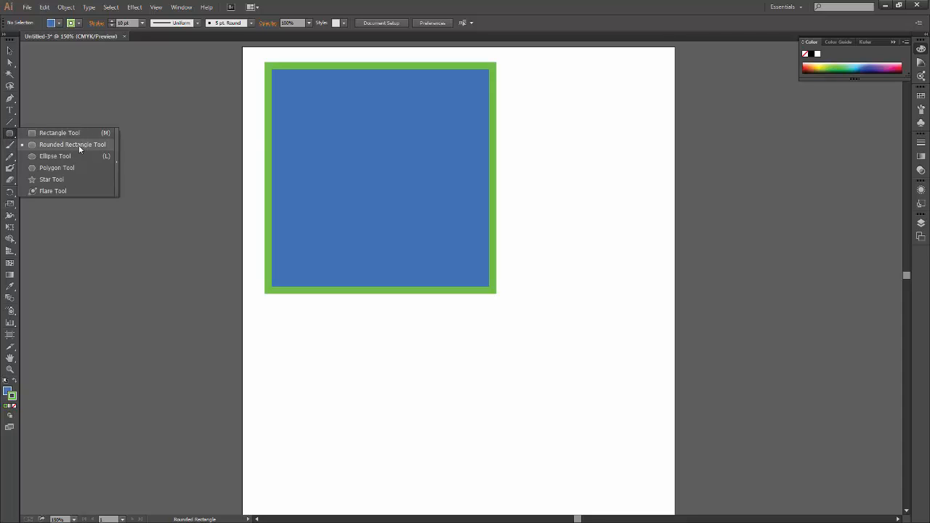
click(76, 145)
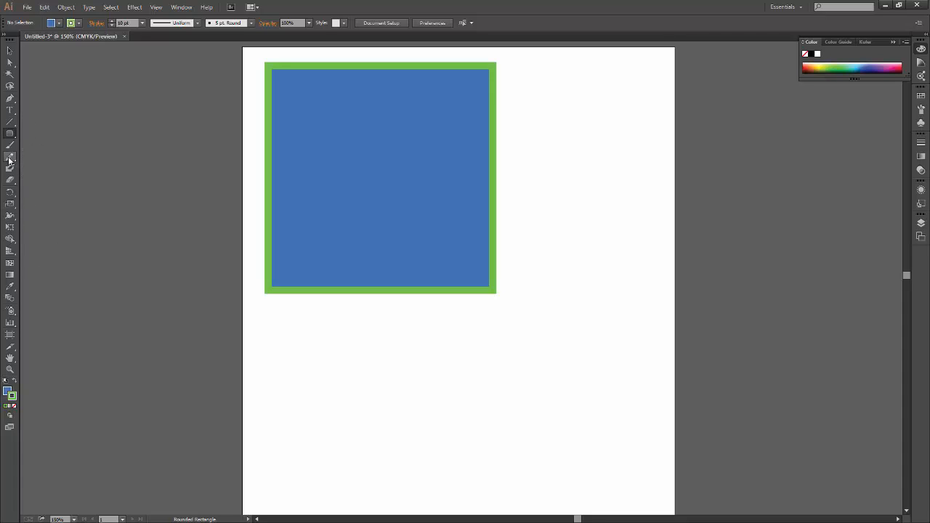
Draw a rounded rectangle about 221 by 209 px below the square, and a rounded square about 187 px wide to the square's right.
mouse_move(10, 156)
mouse_down()
mouse_move(24, 184)
mouse_move(18, 242)
mouse_move(9, 199)
mouse_move(18, 173)
mouse_up()
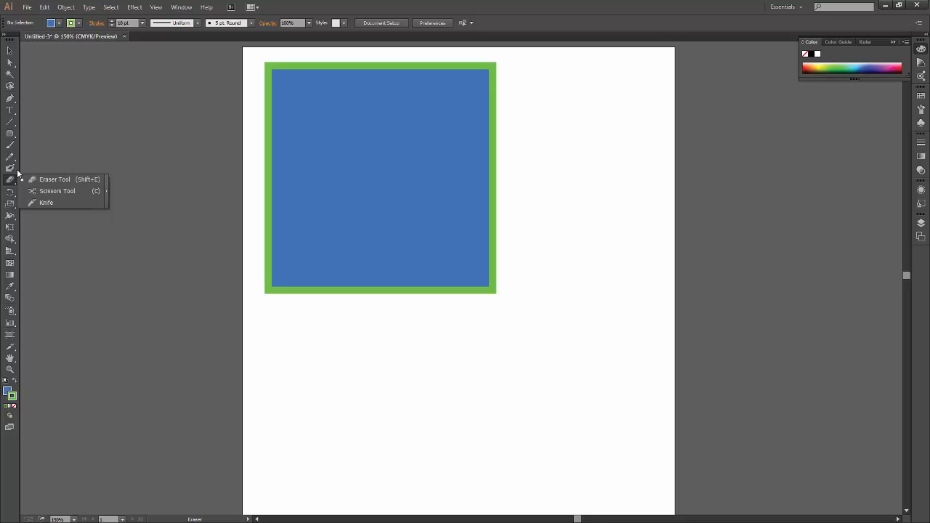
mouse_move(17, 173)
mouse_down()
mouse_move(13, 112)
mouse_move(9, 138)
mouse_up()
click(9, 135)
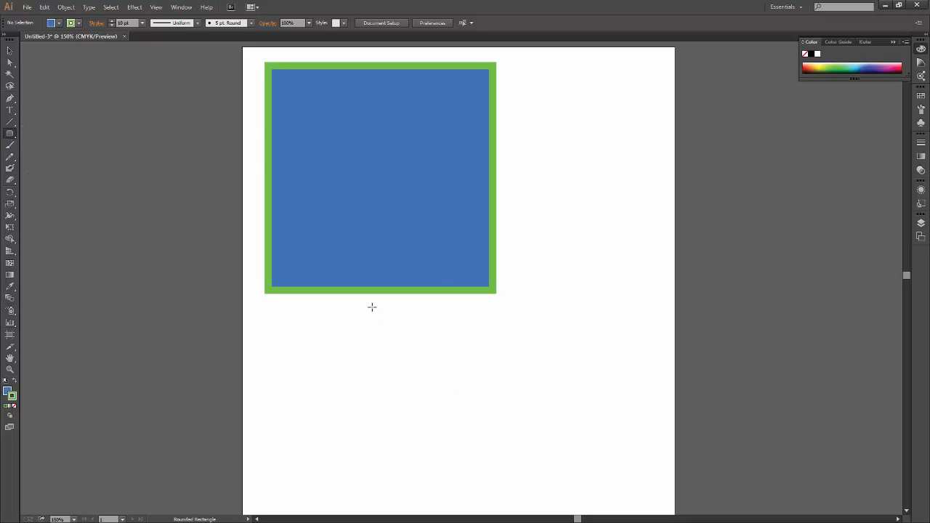
mouse_move(370, 307)
mouse_down()
mouse_move(515, 420)
mouse_move(553, 461)
mouse_move(544, 463)
mouse_move(577, 446)
mouse_move(567, 468)
mouse_move(526, 465)
mouse_move(534, 462)
mouse_up()
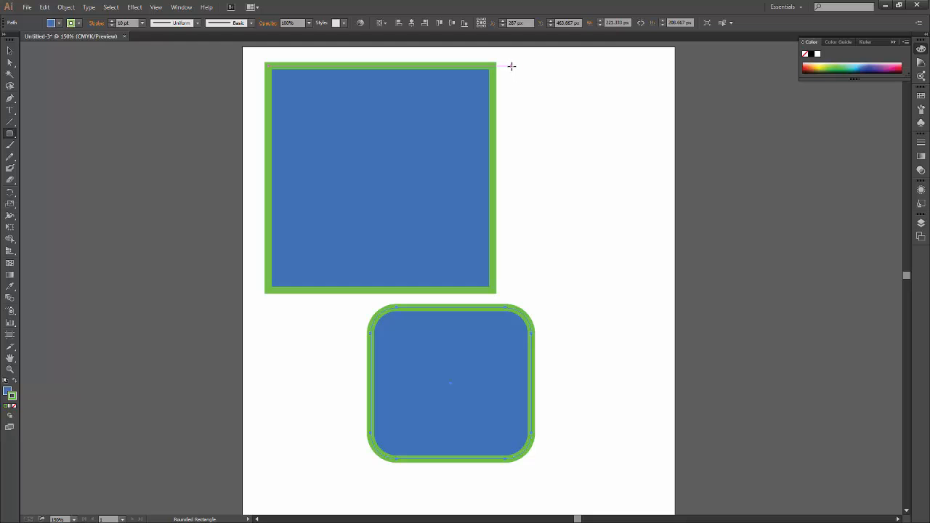
mouse_move(510, 66)
mouse_down()
mouse_move(627, 226)
mouse_move(655, 217)
mouse_move(674, 237)
mouse_move(629, 188)
mouse_move(643, 193)
mouse_move(644, 184)
mouse_move(646, 201)
mouse_up()
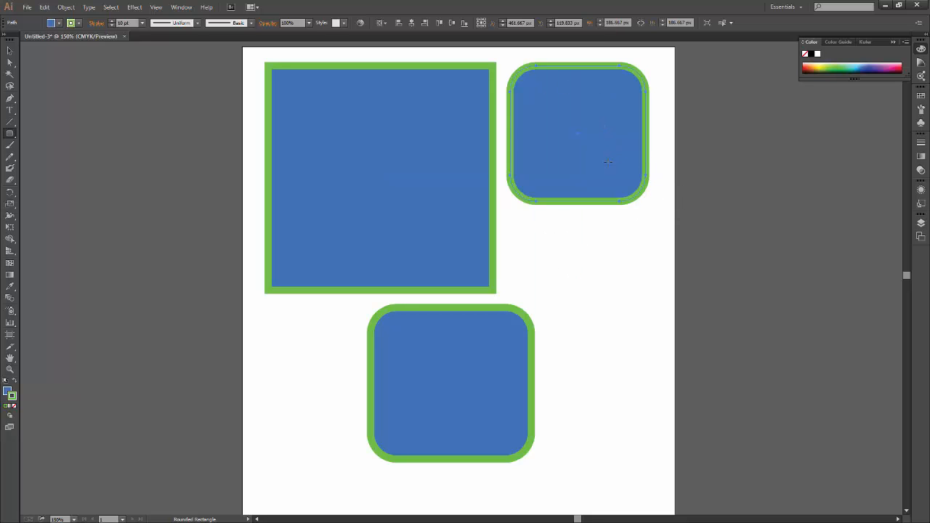
Start a rounded rectangle about 139 by 183 px in the artboard's lower-left area, repeatedly raising and lowering its corner radius.
key(space)
drag(510, 342, 499, 276)
key(space)
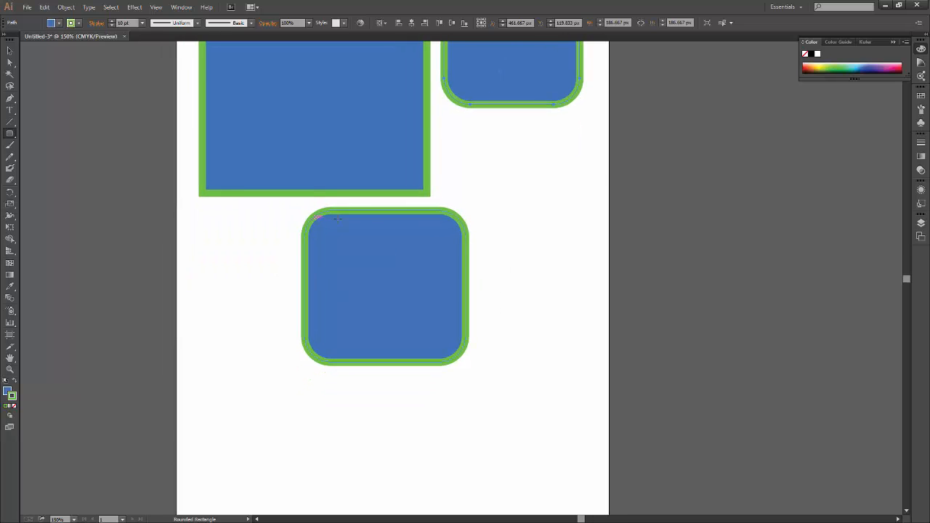
key(space)
drag(490, 406, 524, 240)
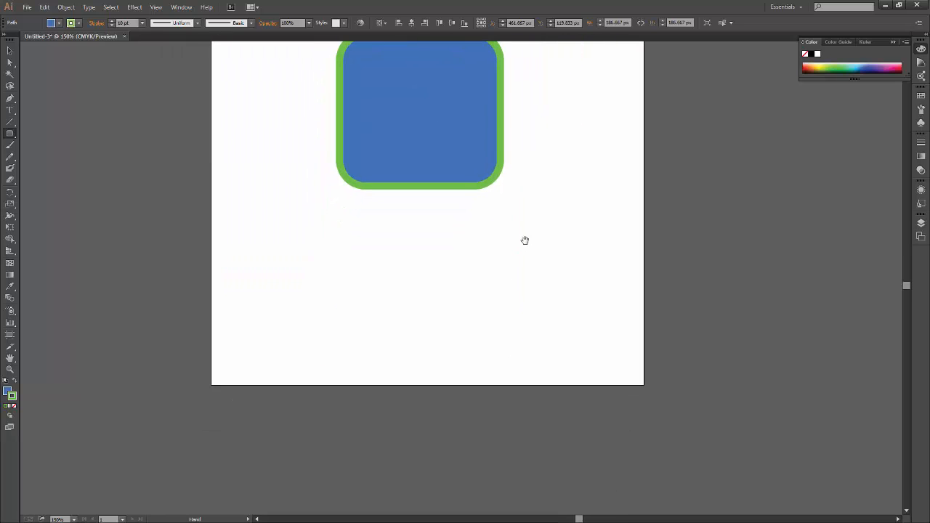
drag(261, 233, 361, 365)
key(Up)
key(Up)
key(Up)
key(Up)
key(Up)
key(Up)
key(Up)
key(Up)
key(Down)
key(Down)
key(Down)
key(Down)
key(Down)
key(Down)
key(Down)
key(Down)
key(Down)
key(Up)
key(Up)
key(Up)
key(Up)
key(Up)
key(Up)
key(Up)
key(Up)
key(Down)
key(Down)
key(Down)
key(Down)
key(Down)
key(Down)
key(Down)
key(Down)
key(Down)
key(Down)
key(Down)
key(Up)
key(Up)
key(Up)
key(Up)
key(Up)
key(Up)
key(Up)
key(Up)
key(Up)
key(Up)
key(Up)
key(Up)
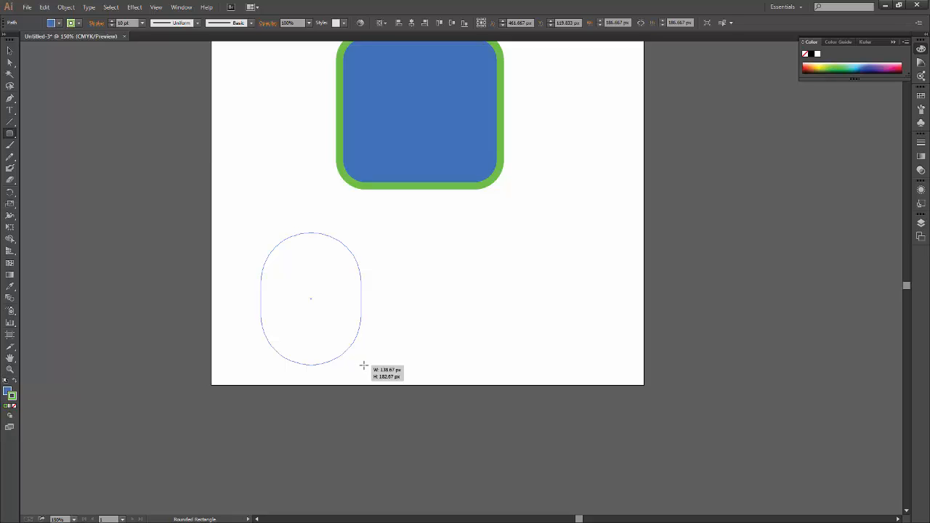
Finish the lower-left shape as a square with slightly rounded corners and deselect it.
drag(363, 365, 366, 355)
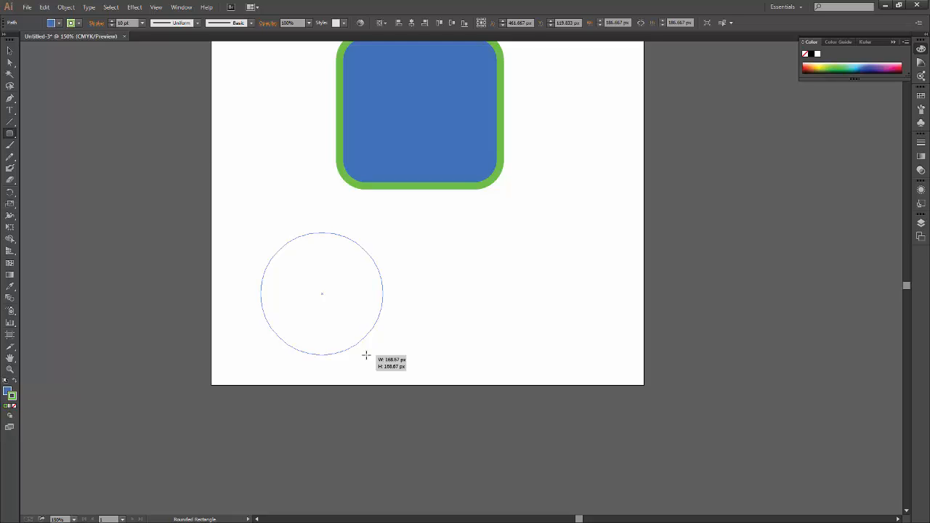
drag(365, 356, 377, 353)
key(Down)
key(Down)
key(Down)
key(Down)
key(Down)
key(Down)
key(Down)
key(Down)
key(Down)
key(Down)
key(shift)
key(v)
click(522, 326)
Draw a rounded rectangle about 231 by 296 px outside the artboard's lower-right corner, raising its corner radius until the ends are fully rounded.
key(space)
drag(522, 326, 498, 391)
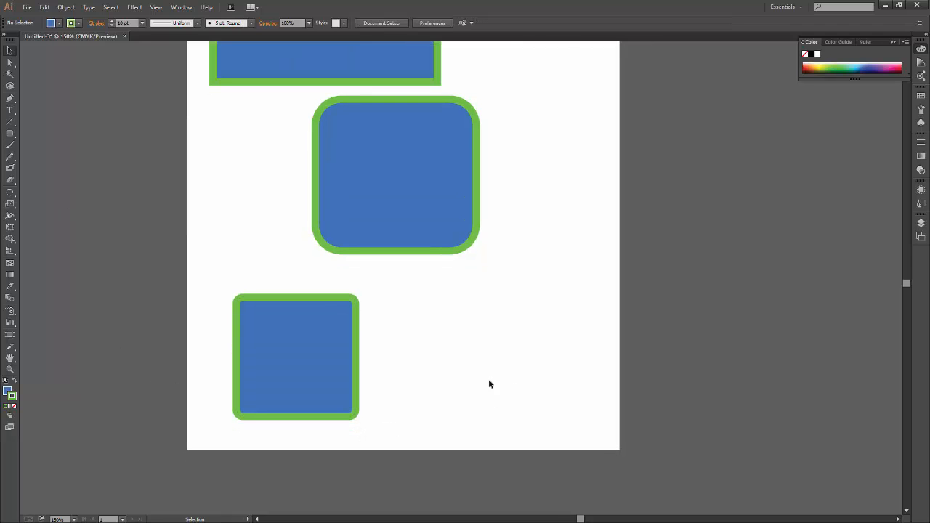
key(m)
key(space)
drag(528, 320, 302, 196)
drag(387, 207, 386, 212)
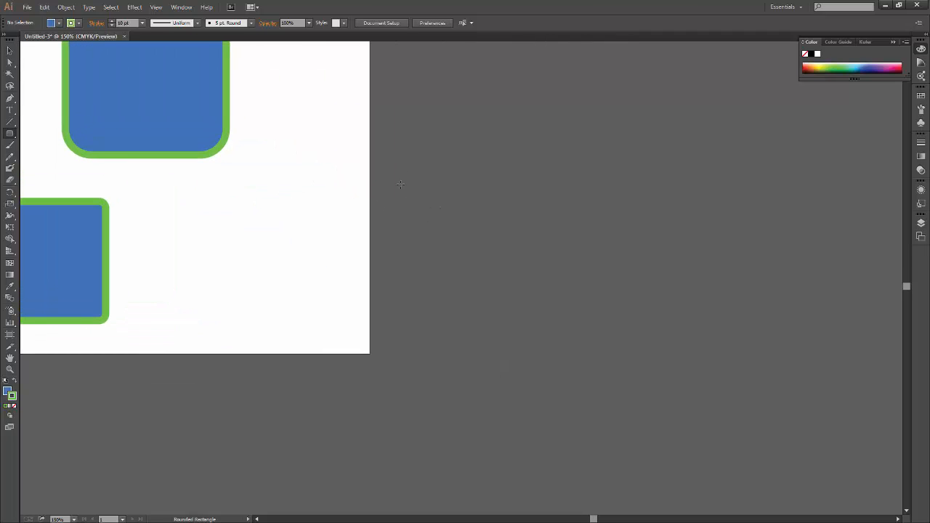
drag(392, 167, 578, 354)
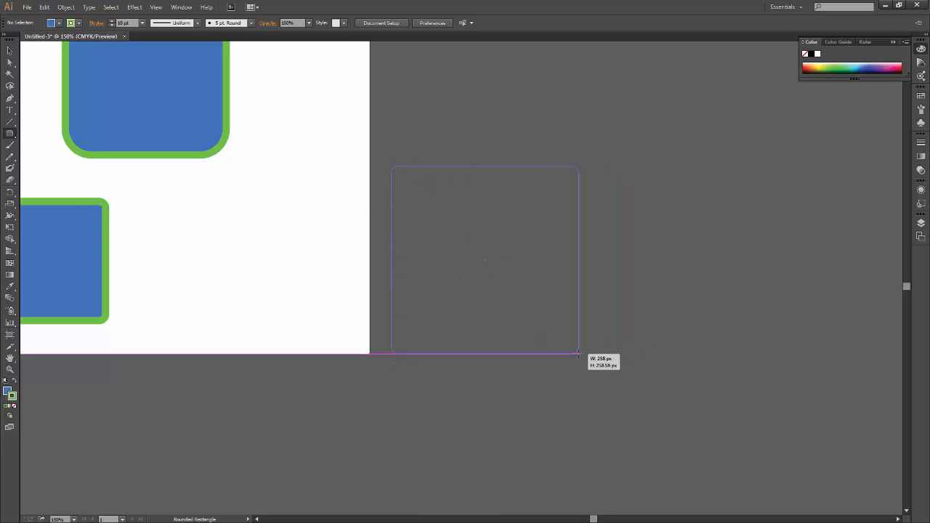
key(Up)
key(Up)
key(Up)
key(Up)
key(Up)
key(Up)
key(Up)
key(Up)
key(Up)
key(Up)
drag(578, 354, 578, 354)
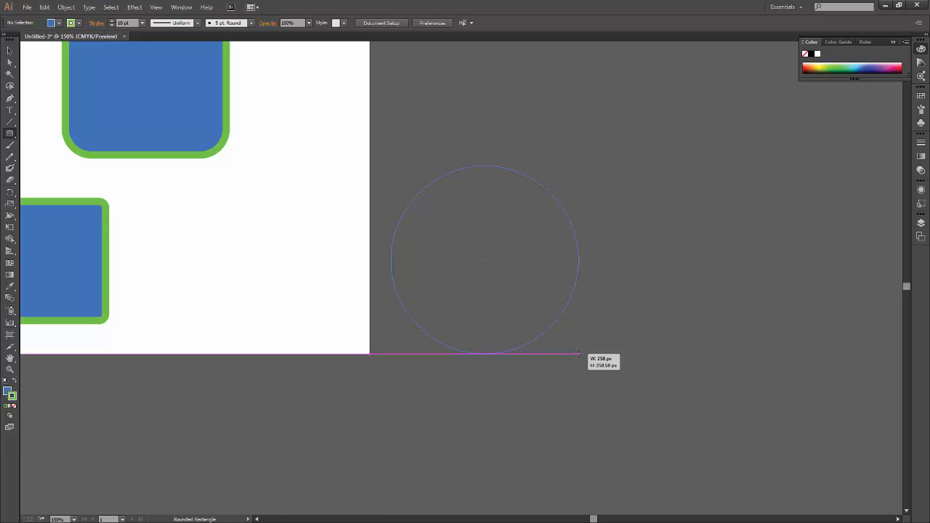
drag(578, 354, 320, 122)
Draw a large, fully rounded shape about 3000 px wide on the canvas to the lower right of the artboard.
key(ctrl+minus)
key(ctrl+minus)
key(ctrl+minus)
click(589, 385)
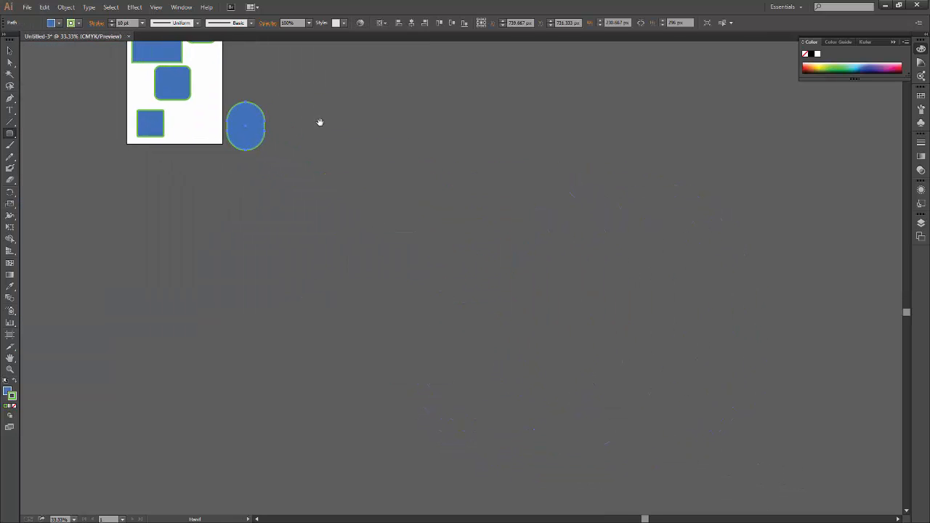
drag(269, 55, 741, 458)
key(space)
drag(813, 431, 582, 320)
key(ctrl+minus)
key(ctrl+minus)
key(ctrl+minus)
key(ctrl+minus)
key(ctrl+minus)
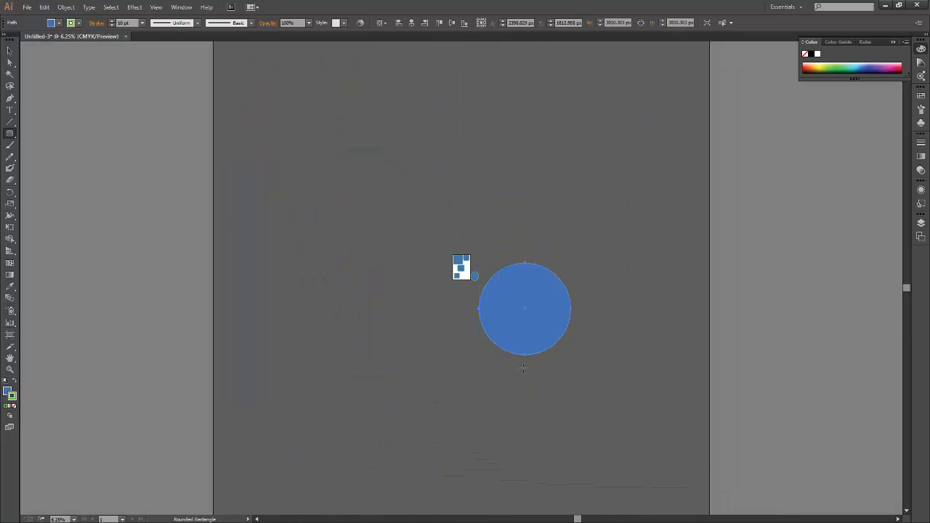
Draw a circular rounded shape about 1700 px wide near the canvas's upper-left corner.
key(ctrl+minus)
drag(314, 137, 598, 408)
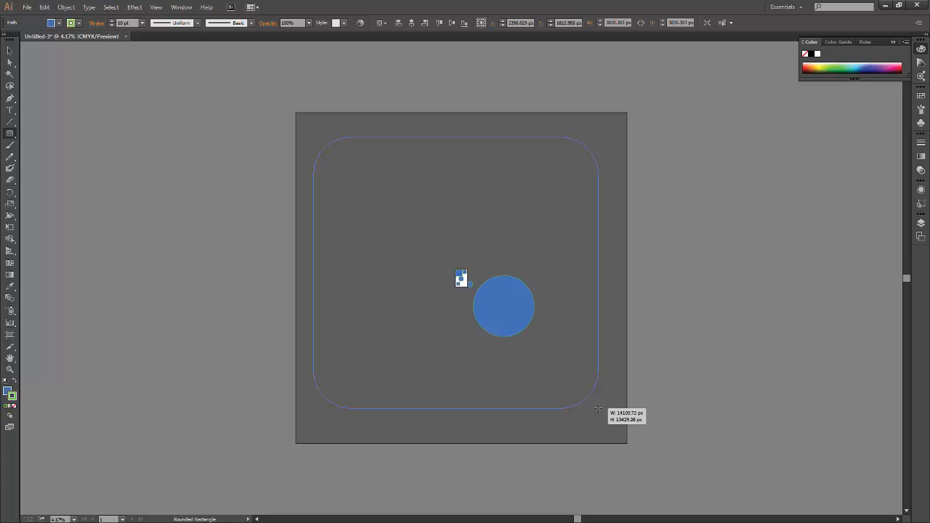
drag(598, 409, 348, 172)
key(v)
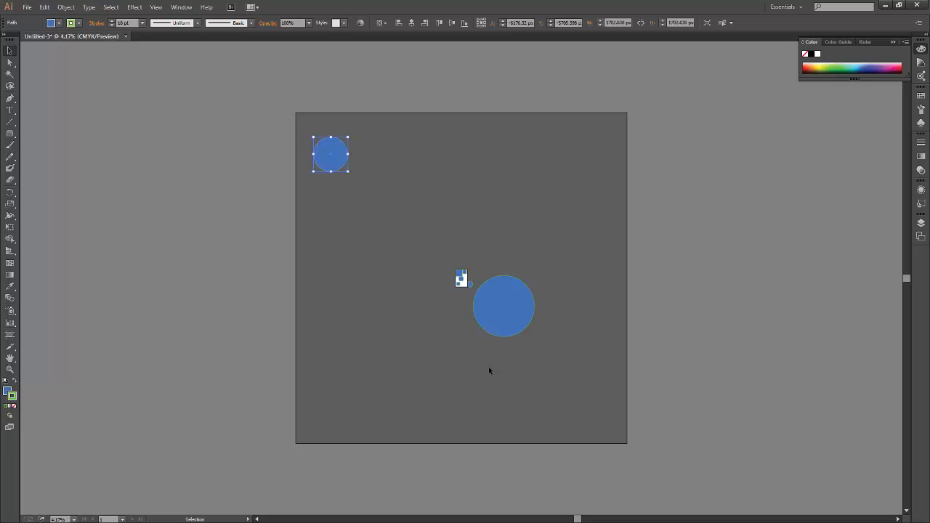
Delete the two large circles and the elongated rounded shape outside the artboard.
click(488, 317)
click(341, 149)
click(491, 334)
key(Delete)
click(333, 151)
key(Delete)
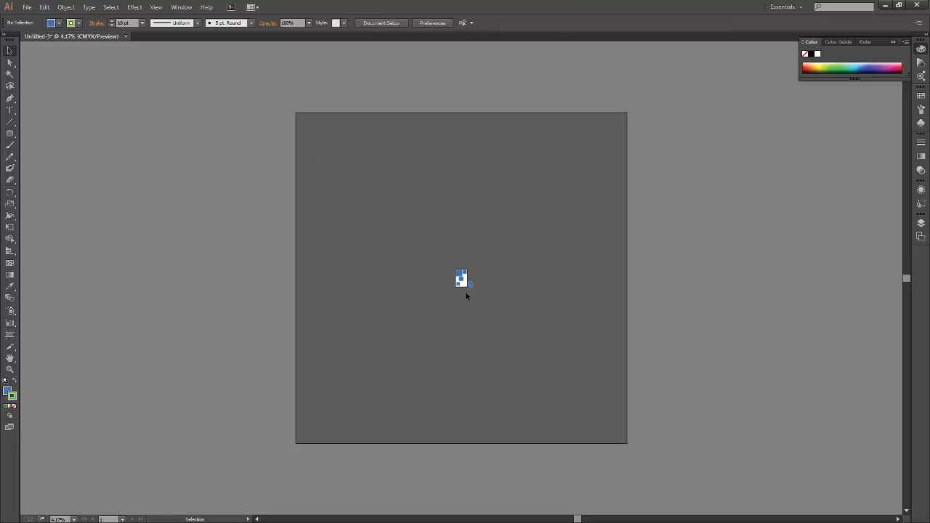
key(ctrl+0)
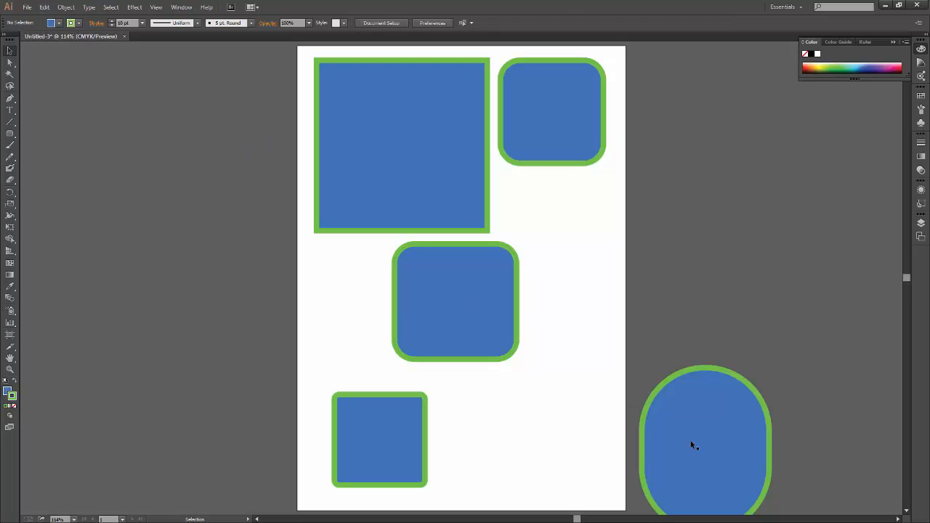
drag(633, 453, 552, 401)
click(649, 405)
key(Delete)
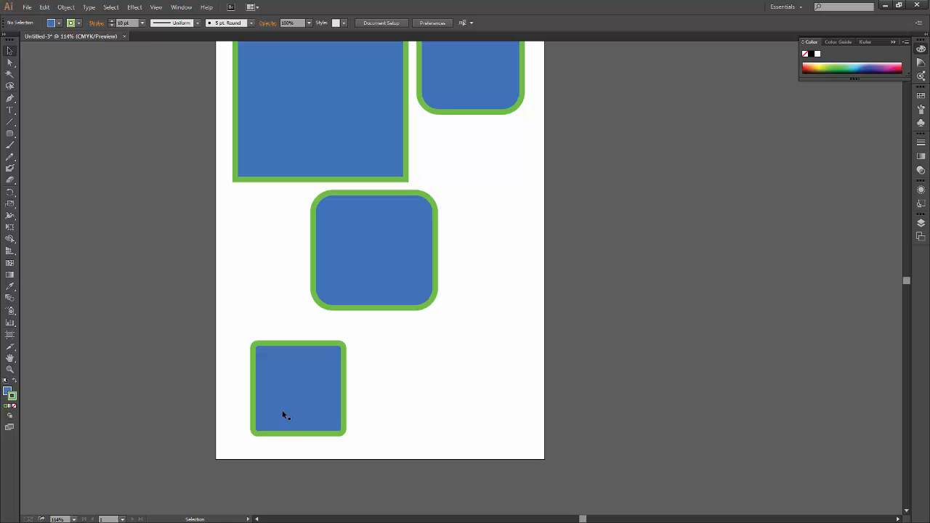
Draw a rounded rectangle about 151 by 159 px in the artboard's lower-right area, varying its corners between square and fully rounded.
click(10, 133)
drag(413, 346, 493, 429)
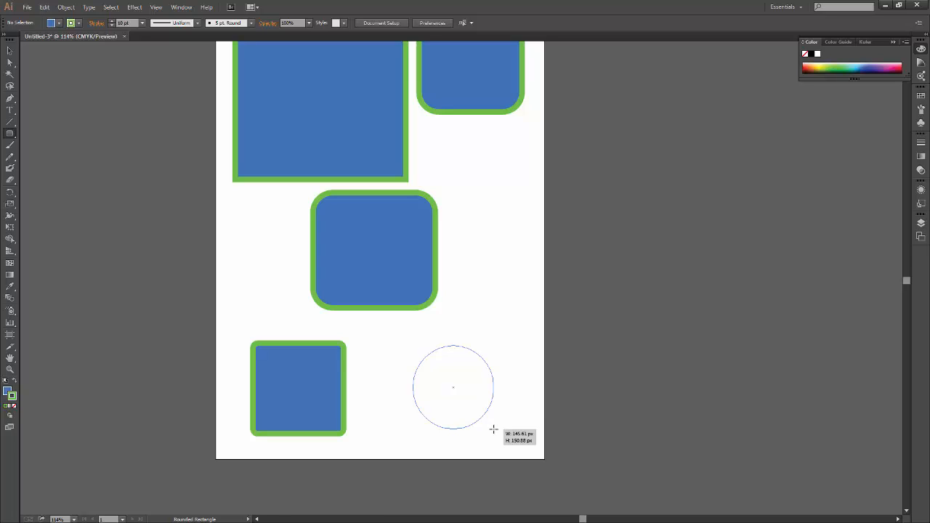
drag(493, 430, 494, 432)
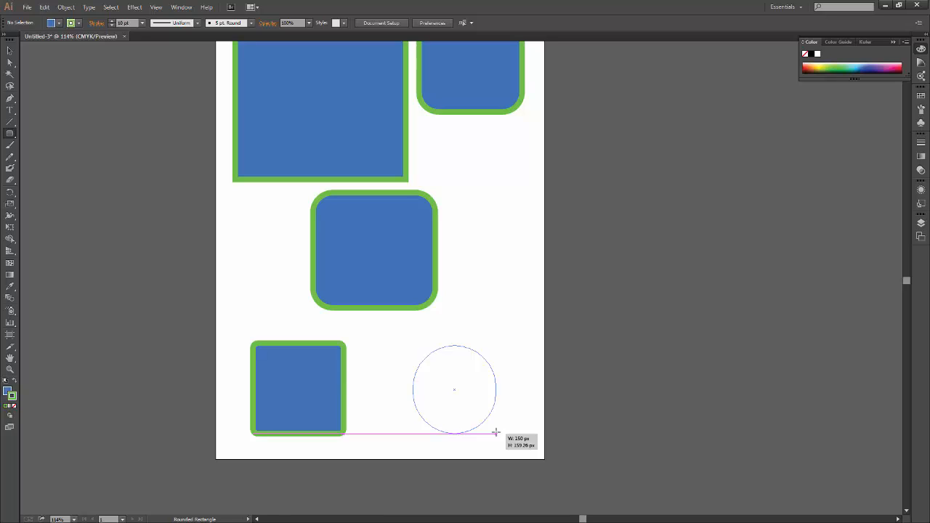
key(Down)
key(Down)
key(Down)
key(Down)
key(Down)
drag(495, 433, 497, 434)
key(Down)
key(Down)
key(Down)
key(Up)
key(Up)
key(Up)
key(Up)
key(Down)
key(Down)
key(Down)
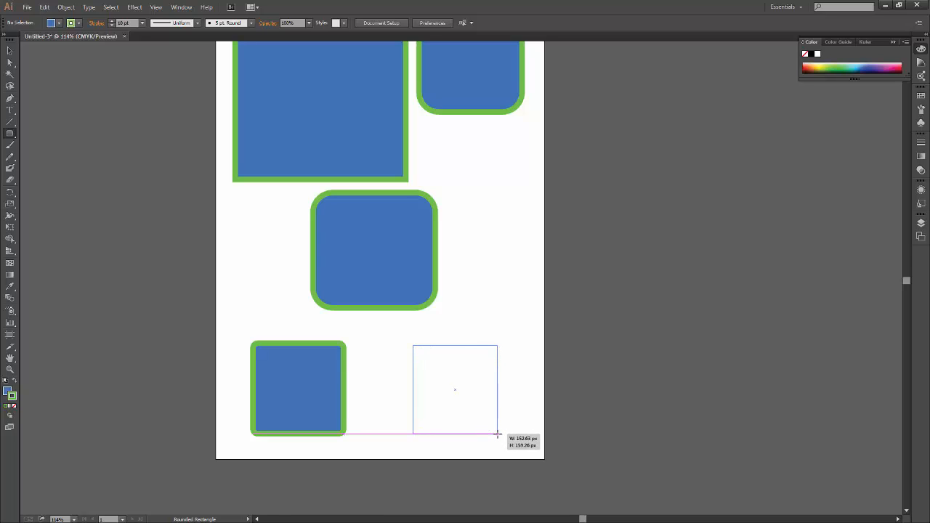
key(Up)
key(Up)
key(Up)
drag(497, 433, 496, 434)
key(Down)
key(Down)
key(Down)
key(Up)
key(Up)
key(Up)
Try drawing a huge rounded rectangle about 12,800 by 13,200 px over the artboard, and undo it.
key(ctrl+0)
key(ctrl+minus)
key(ctrl+minus)
key(ctrl+minus)
key(ctrl+minus)
key(ctrl+minus)
key(ctrl+minus)
key(ctrl+minus)
key(ctrl+minus)
key(ctrl+minus)
key(ctrl+minus)
key(ctrl+minus)
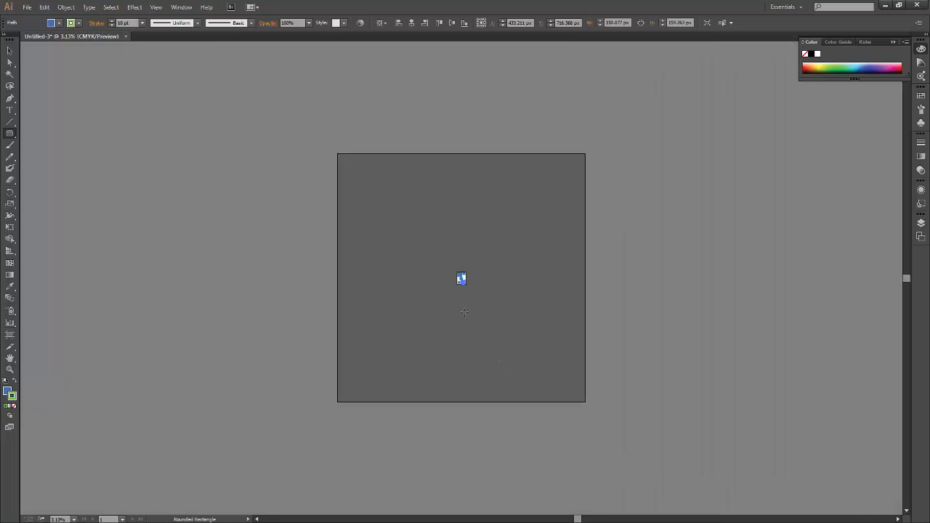
drag(359, 181, 552, 380)
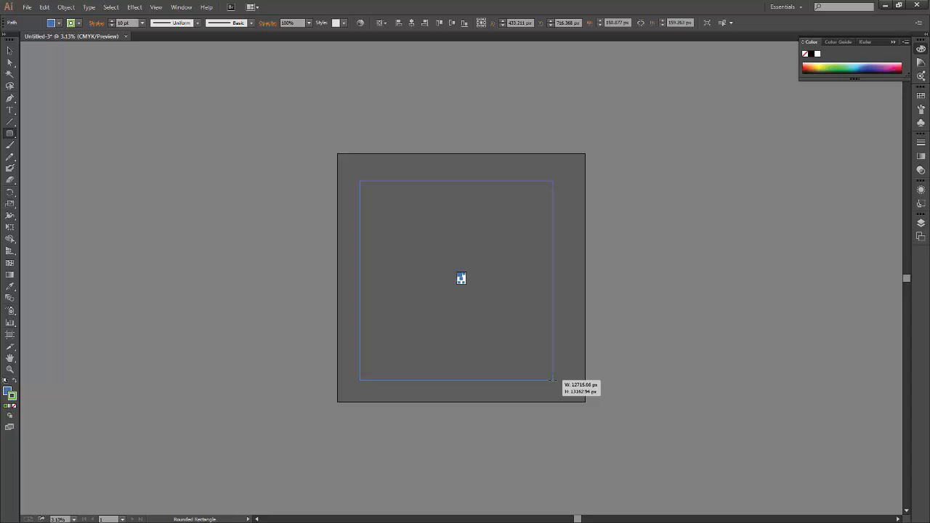
drag(552, 380, 554, 381)
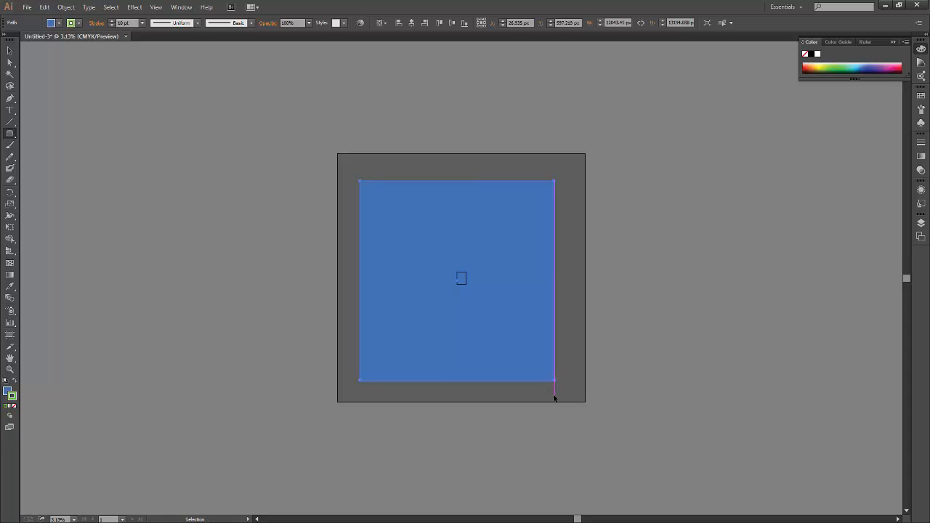
key(ctrl+z)
key(ctrl+0)
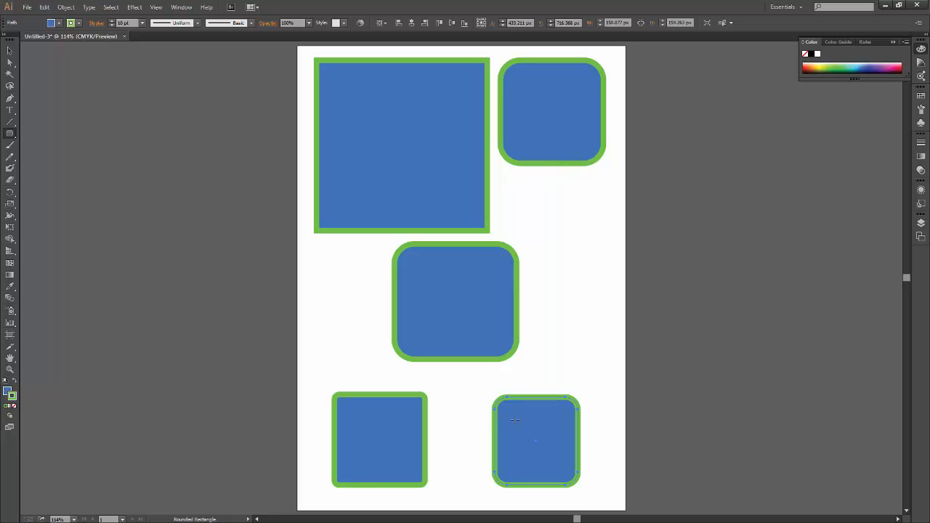
key(v)
click(600, 373)
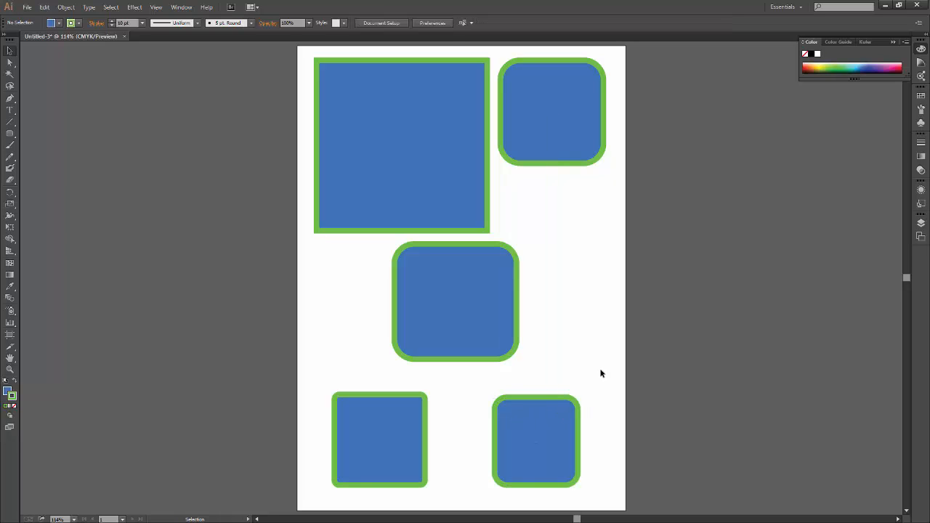
Detach the shape tools into a floating group, dock it beside the main tools, and remove it again.
drag(9, 133, 104, 159)
drag(11, 133, 117, 171)
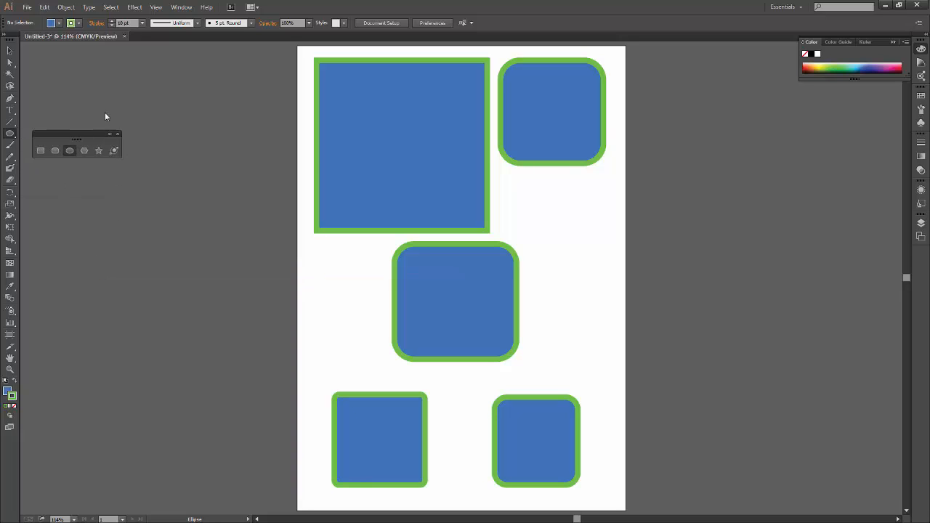
drag(58, 132, 25, 61)
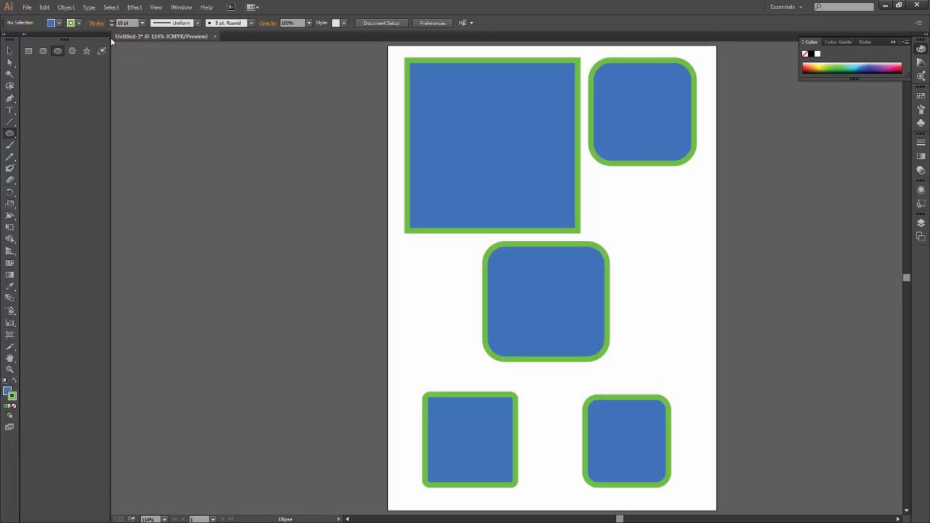
click(57, 52)
drag(64, 39, 194, 116)
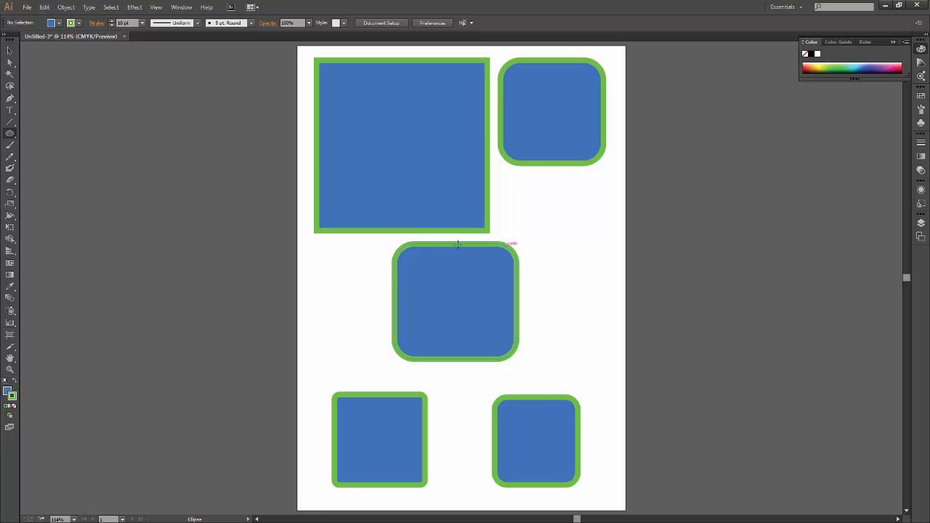
drag(9, 136, 33, 155)
Delete the square and all the rounded rectangles on the artboard.
drag(641, 380, 460, 338)
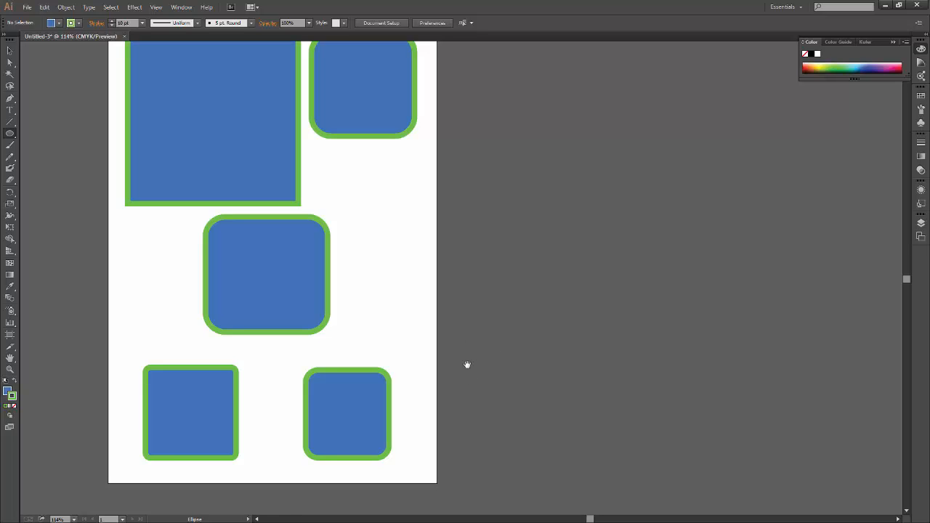
drag(427, 356, 574, 373)
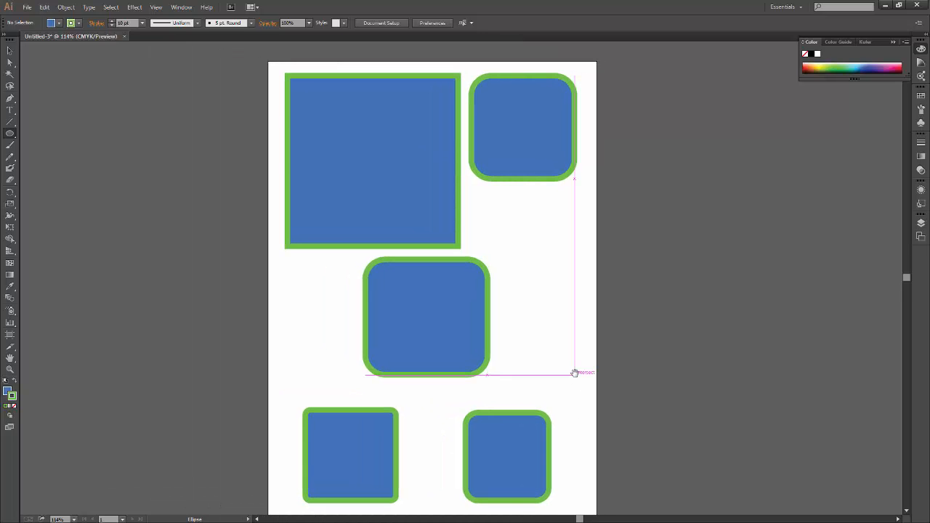
drag(591, 420, 546, 395)
key(v)
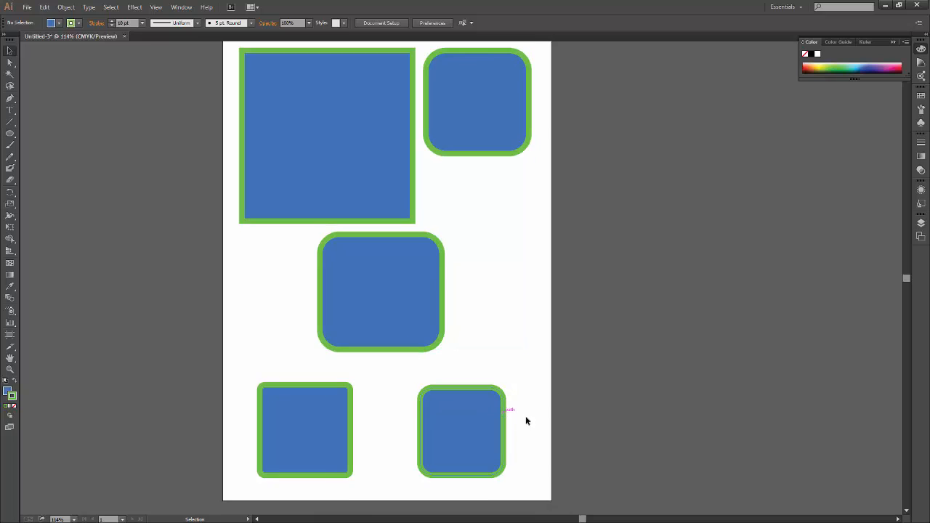
drag(612, 482, 157, 71)
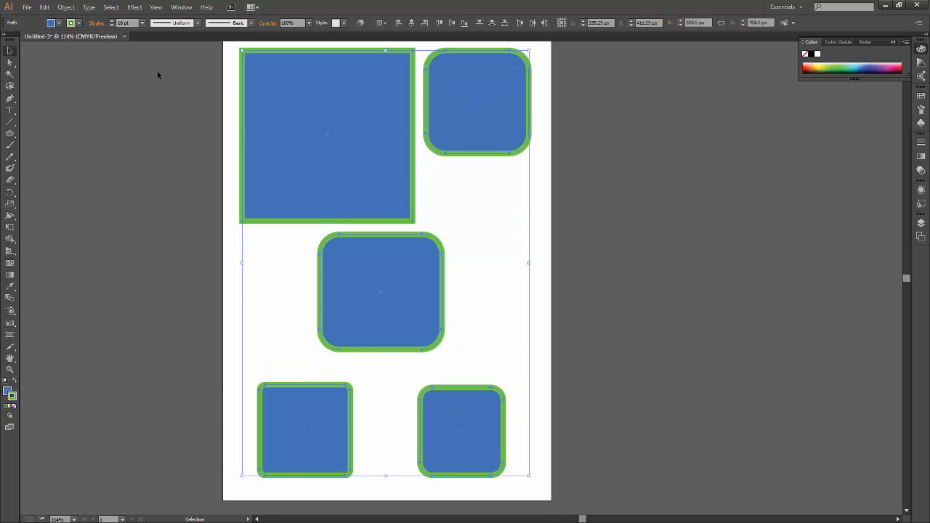
key(Delete)
key(a)
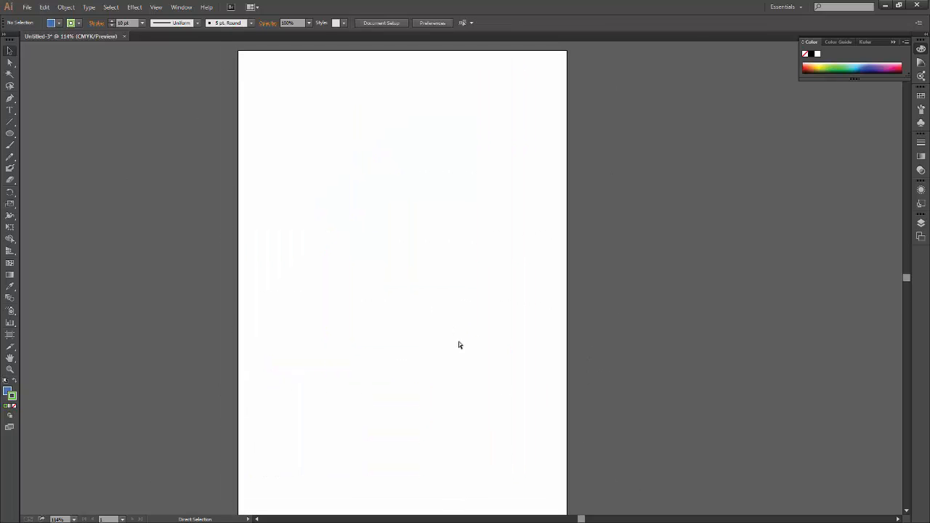
key(ctrl+0)
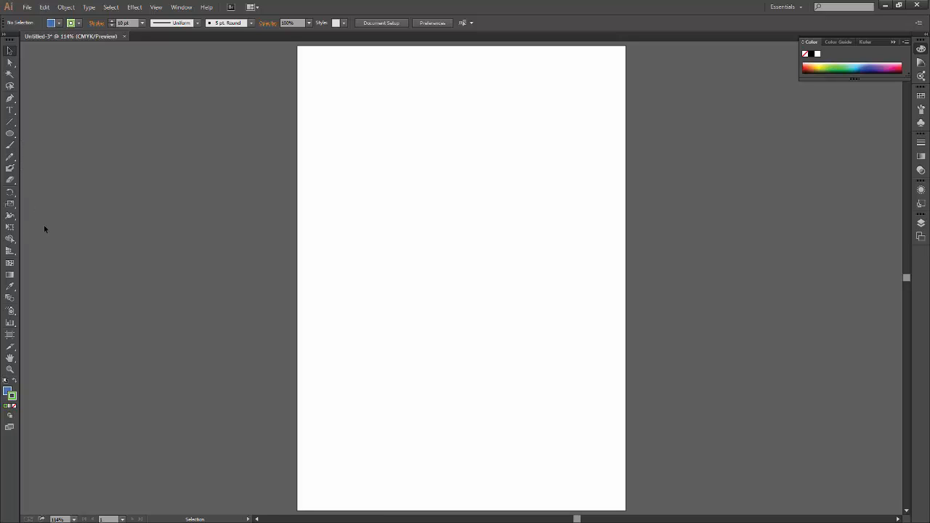
Draw a circle about 426 px in diameter with the Ellipse tool in the upper part of the artboard.
click(9, 135)
click(9, 136)
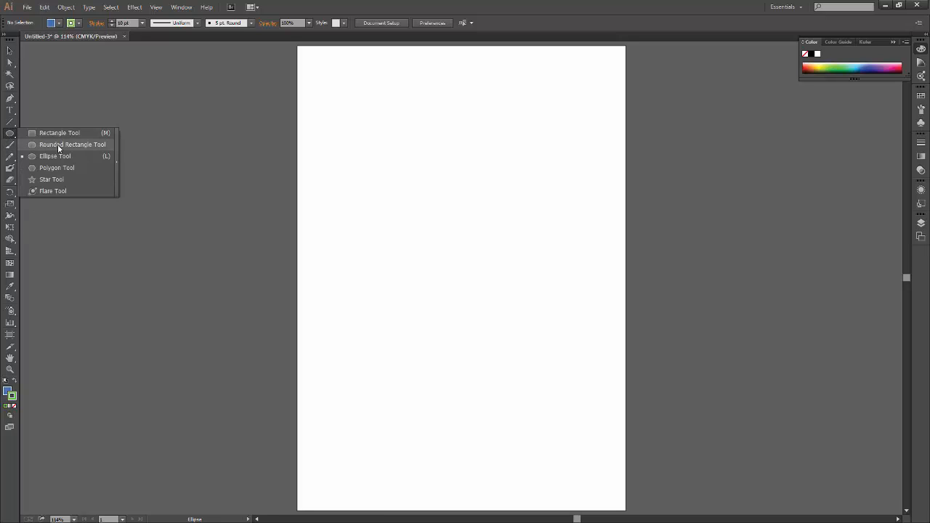
click(77, 158)
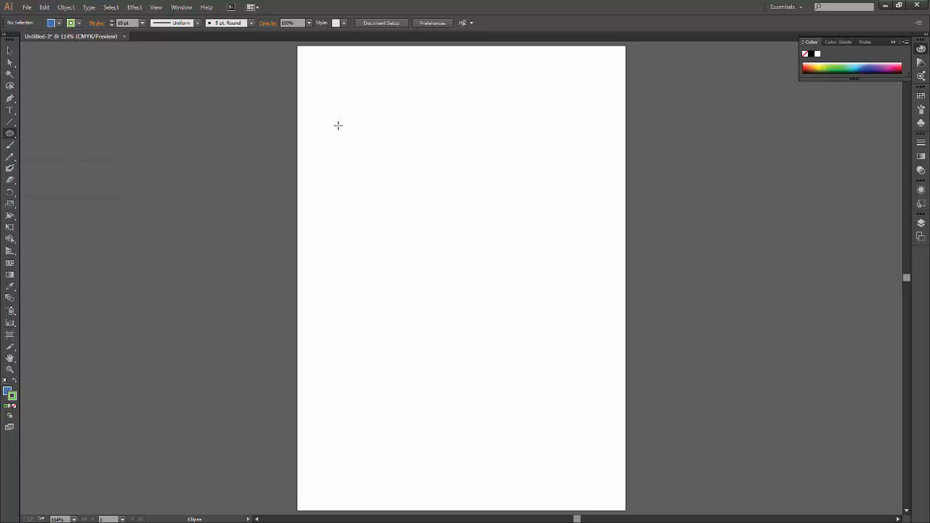
mouse_move(325, 76)
mouse_down()
mouse_move(475, 220)
mouse_move(482, 262)
mouse_move(417, 310)
mouse_move(482, 182)
mouse_move(561, 391)
mouse_move(404, 415)
mouse_move(536, 306)
mouse_move(511, 262)
mouse_move(574, 324)
mouse_move(429, 239)
mouse_move(549, 350)
mouse_move(552, 337)
mouse_move(481, 266)
mouse_move(399, 157)
mouse_move(504, 300)
mouse_move(515, 266)
mouse_move(559, 309)
mouse_up()
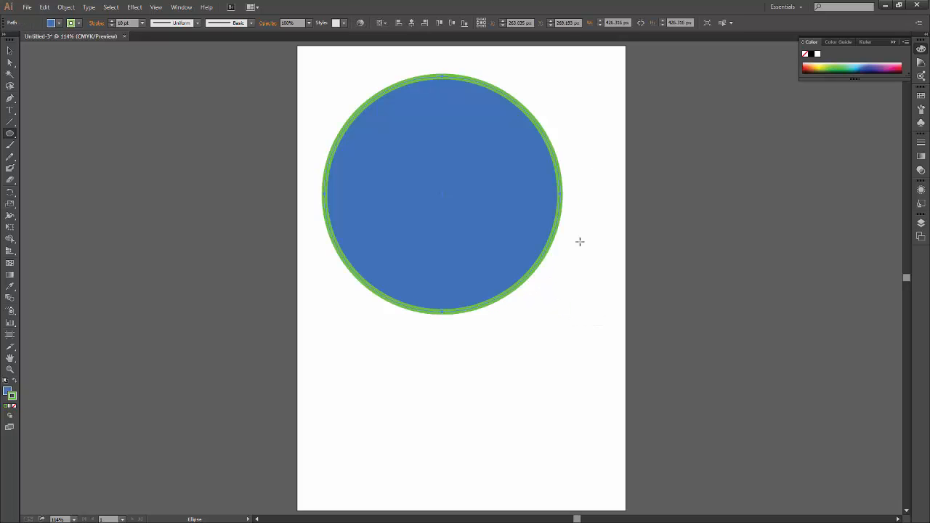
click(14, 51)
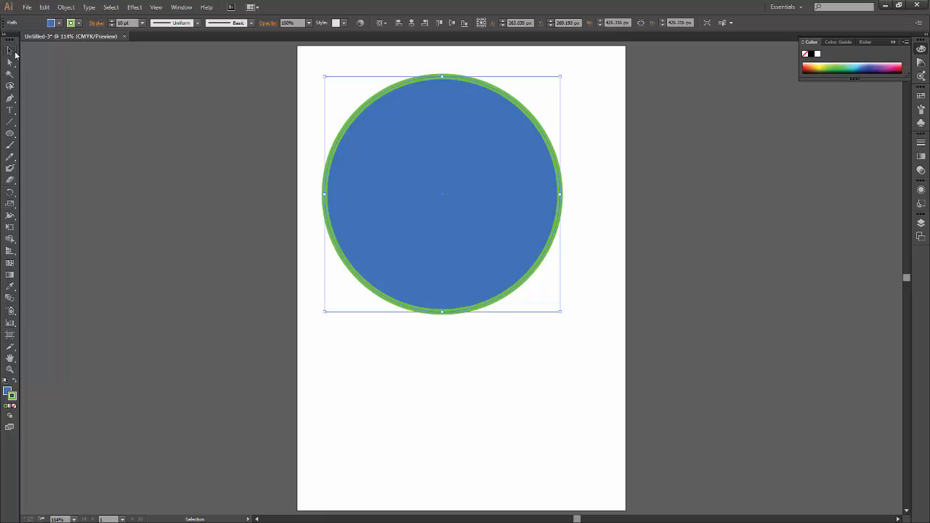
click(469, 409)
drag(504, 347, 496, 249)
click(475, 409)
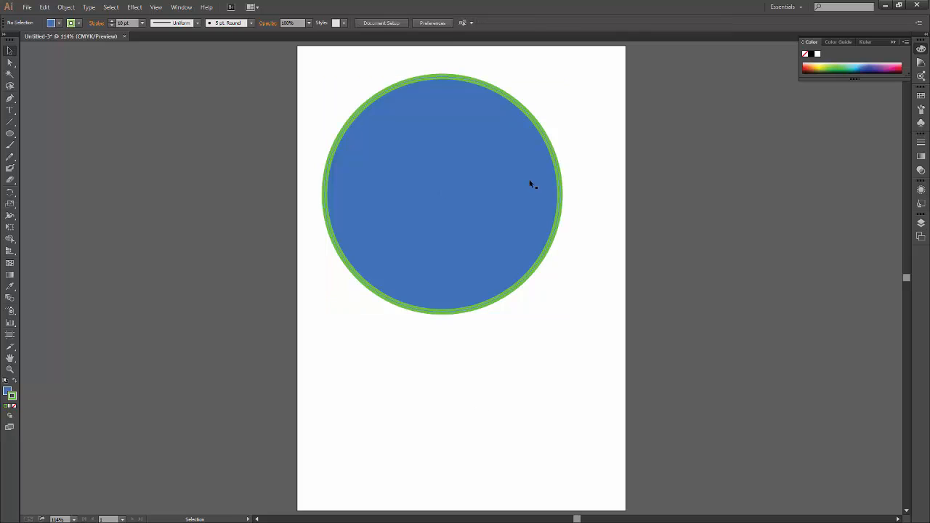
Draw five ellipses of varying proportions around the large circle, including a wide one about 420 by 175 px below it.
click(554, 181)
click(78, 200)
click(10, 133)
drag(319, 335, 551, 430)
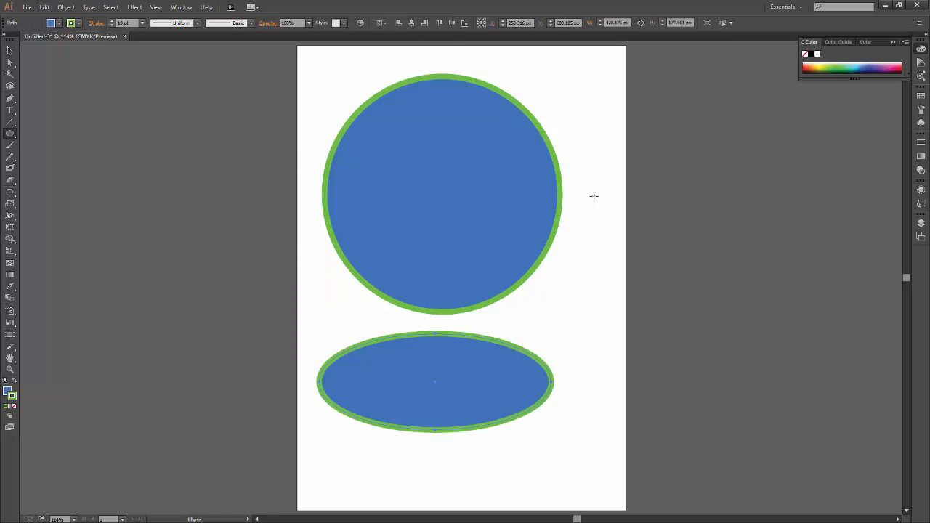
mouse_move(603, 216)
mouse_down()
mouse_move(529, 374)
mouse_move(537, 359)
mouse_up()
drag(545, 68, 609, 154)
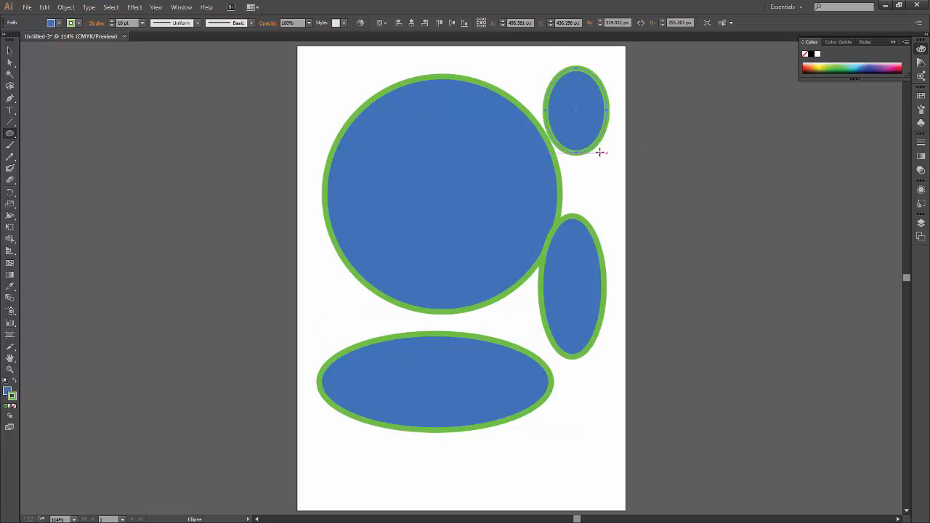
drag(303, 56, 441, 171)
drag(338, 472, 504, 405)
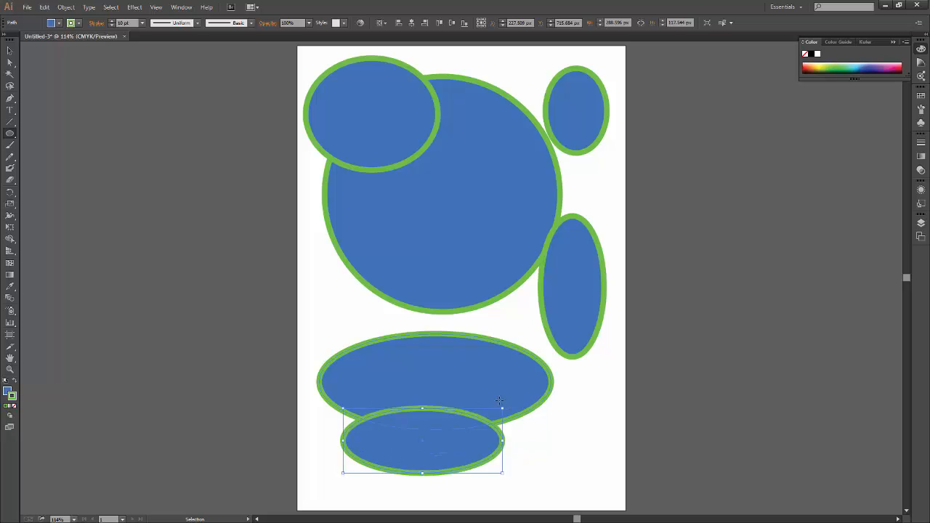
Undo the five extra ellipses around the large circle.
key(ctrl+z)
key(ctrl+z)
key(ctrl+z)
key(ctrl+z)
key(ctrl+z)
key(v)
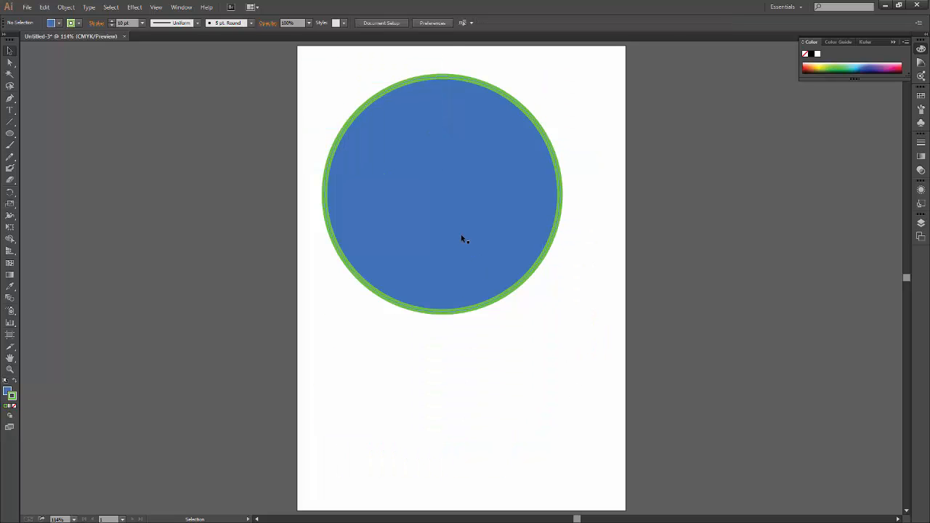
Move the large circle lower on the artboard and draw two smaller circles as ears touching its upper left and upper right.
drag(461, 239, 525, 323)
key(ctrl+shift+a)
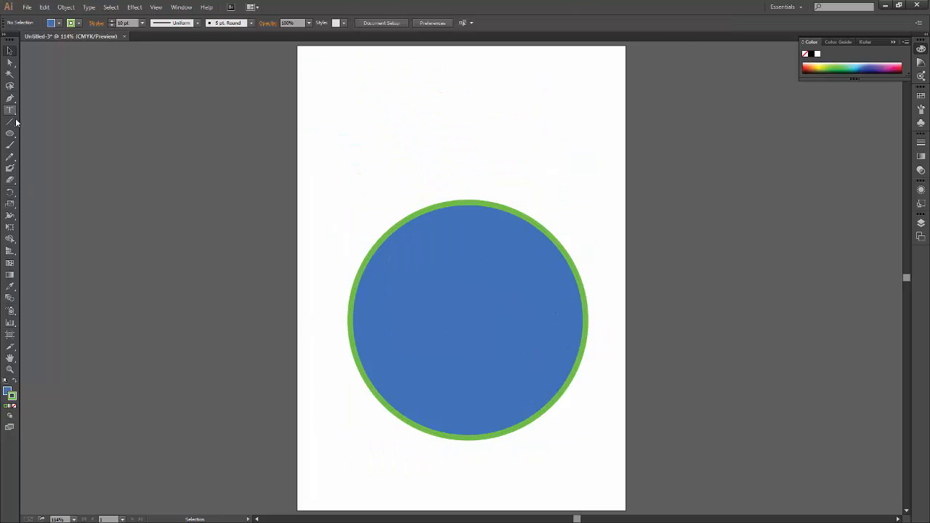
click(11, 134)
drag(327, 142, 441, 263)
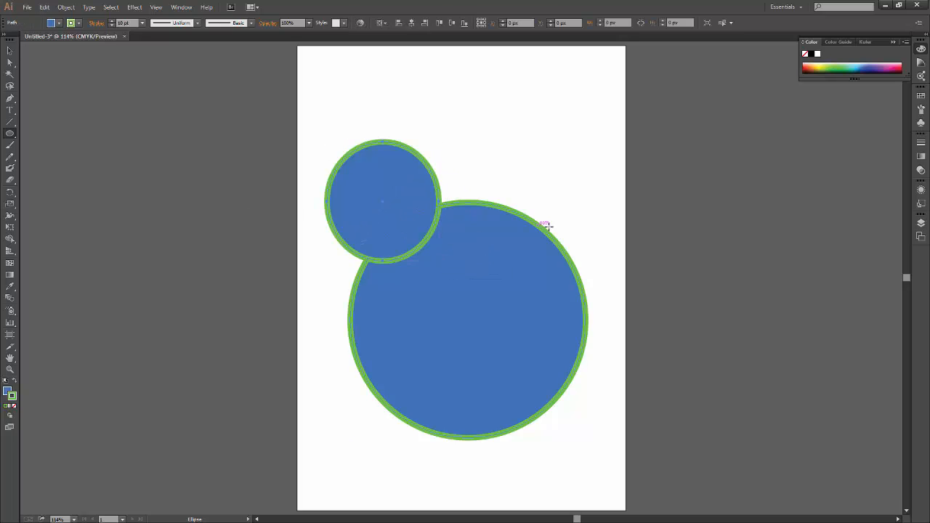
drag(528, 241, 617, 150)
key(v)
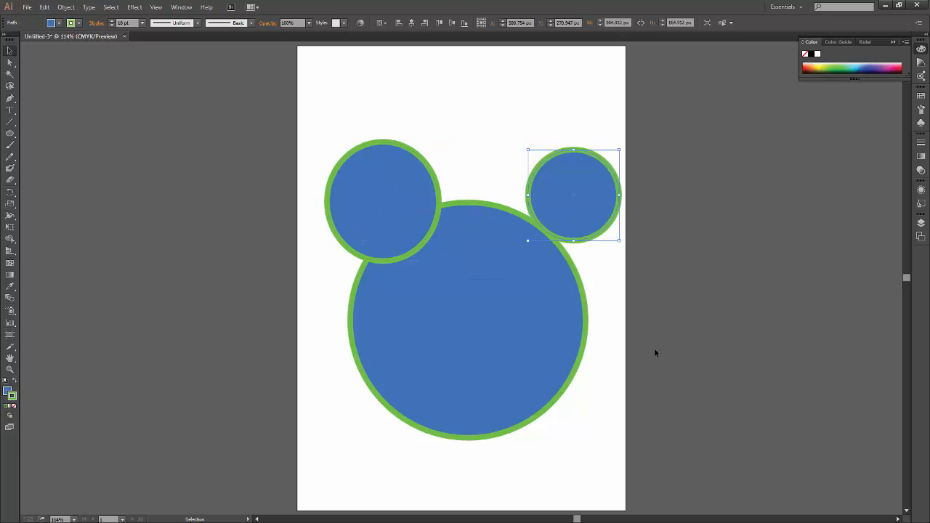
key(ctrl+shift+a)
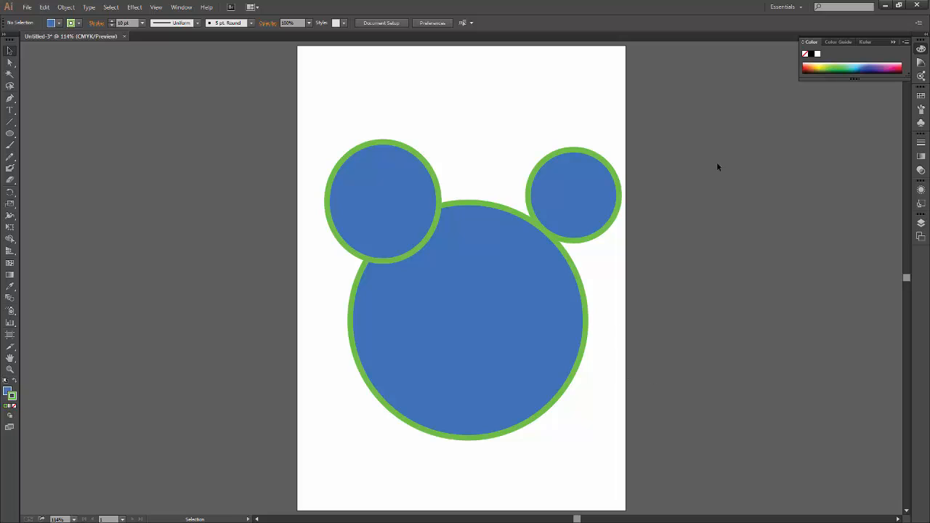
Delete all three circles and draw a rectangle about 225 px wide centred on the artboard's upper-left corner.
drag(717, 156, 282, 458)
key(Delete)
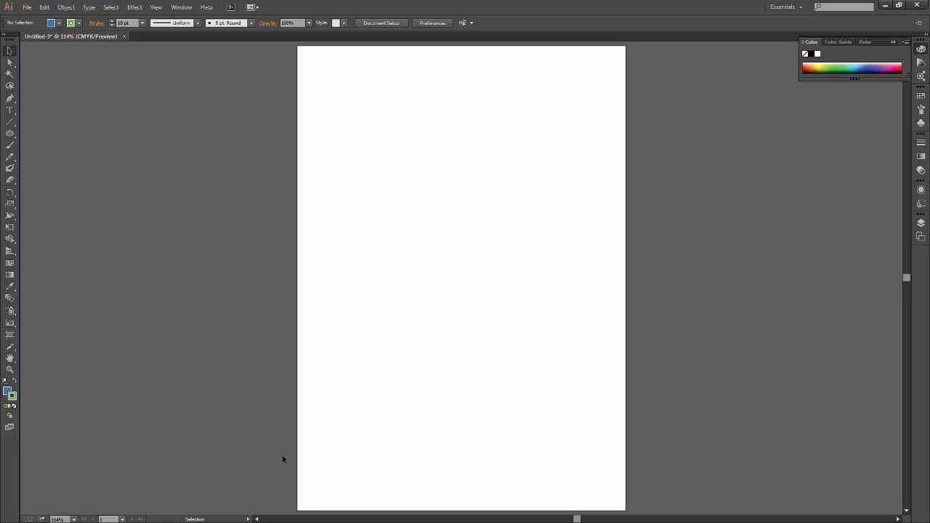
drag(10, 133, 46, 133)
drag(299, 45, 429, 174)
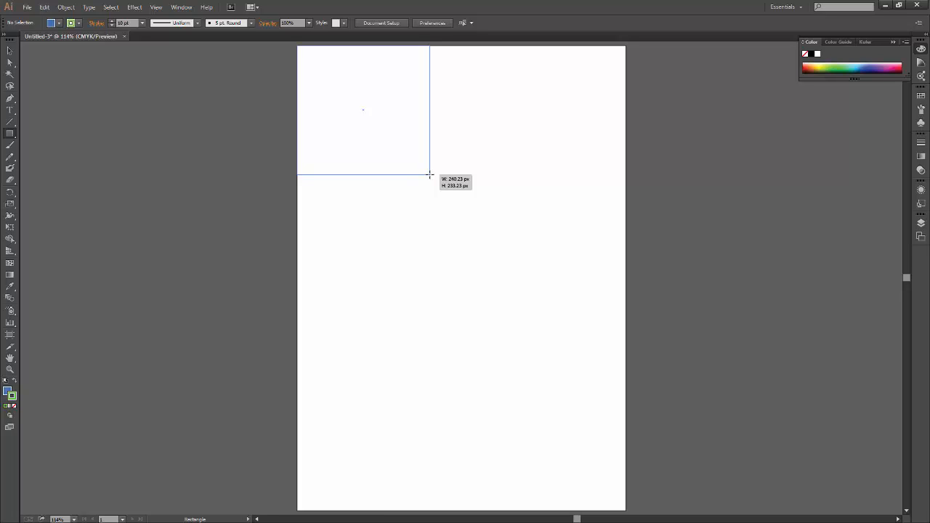
key(alt)
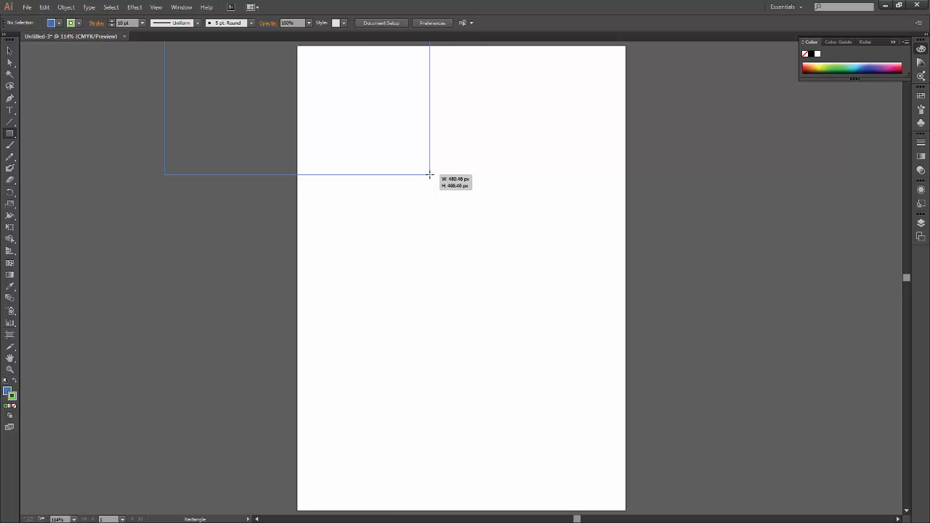
mouse_move(429, 174)
mouse_down()
mouse_move(342, 83)
mouse_move(335, 111)
mouse_move(344, 102)
mouse_move(364, 108)
mouse_move(469, 370)
mouse_move(460, 319)
mouse_up()
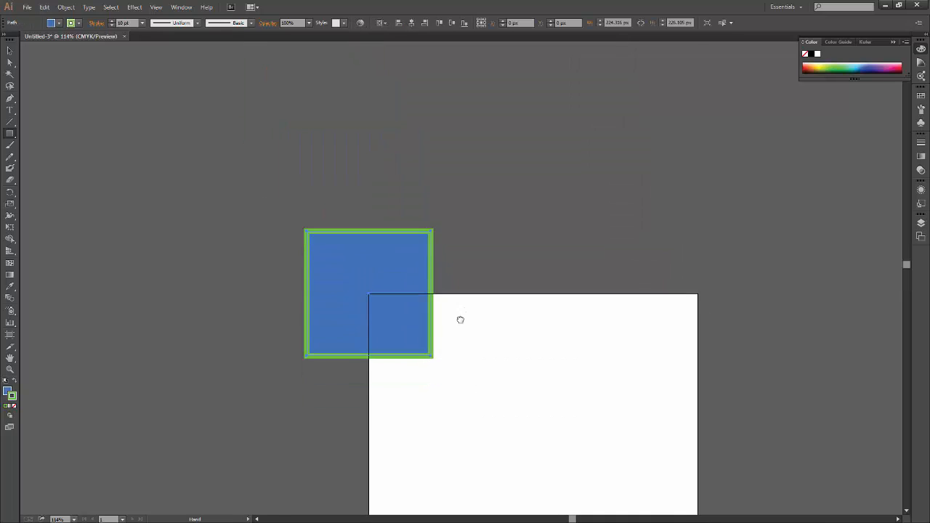
Replace the rectangle with a square about 263 px wide centred on the artboard's upper-left corner.
key(Delete)
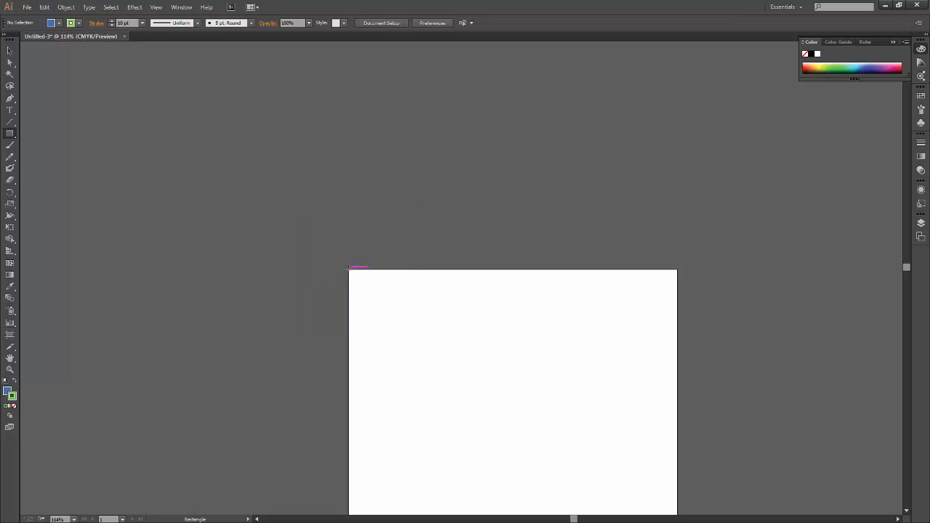
mouse_move(350, 271)
mouse_down()
mouse_move(434, 353)
mouse_move(453, 395)
mouse_move(431, 376)
mouse_move(420, 392)
mouse_move(471, 366)
mouse_move(442, 322)
mouse_move(409, 369)
mouse_move(429, 276)
mouse_move(395, 388)
mouse_move(513, 275)
mouse_move(501, 463)
mouse_move(537, 443)
mouse_move(583, 380)
mouse_move(527, 346)
mouse_move(427, 423)
mouse_move(473, 417)
mouse_move(481, 430)
mouse_move(536, 442)
mouse_move(479, 396)
mouse_move(492, 436)
mouse_move(483, 408)
mouse_move(421, 354)
mouse_move(432, 348)
mouse_move(428, 334)
mouse_move(406, 311)
mouse_move(420, 341)
mouse_up()
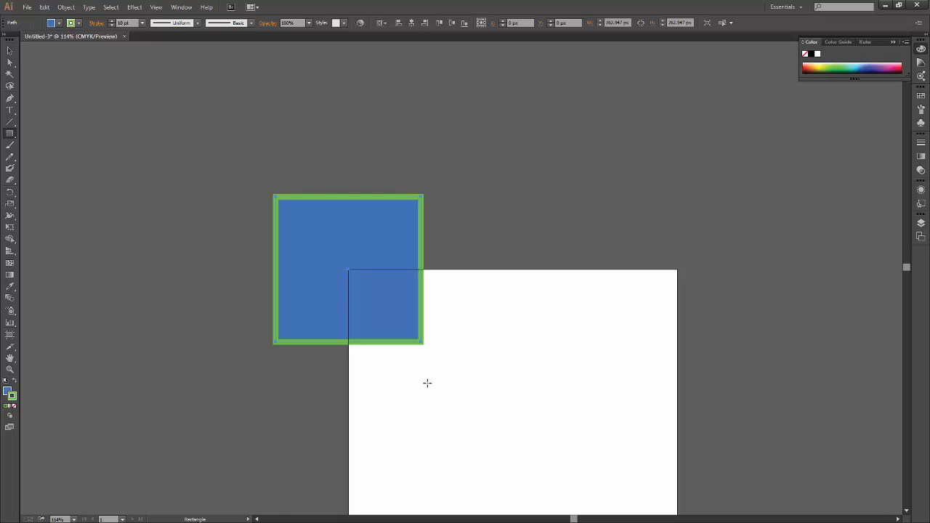
Draw a rounded square about 289 px wide centred on the artboard's upper-right corner.
drag(557, 394, 377, 320)
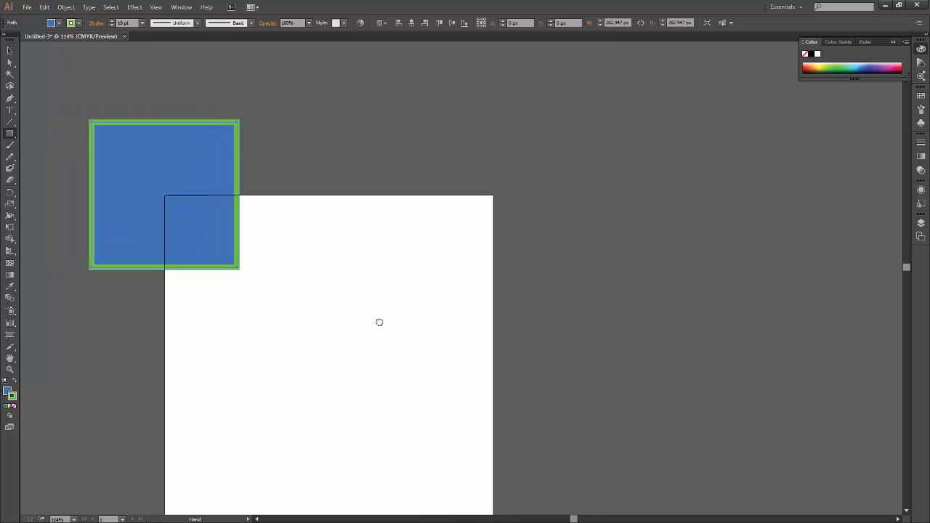
drag(169, 350, 159, 330)
drag(10, 134, 77, 143)
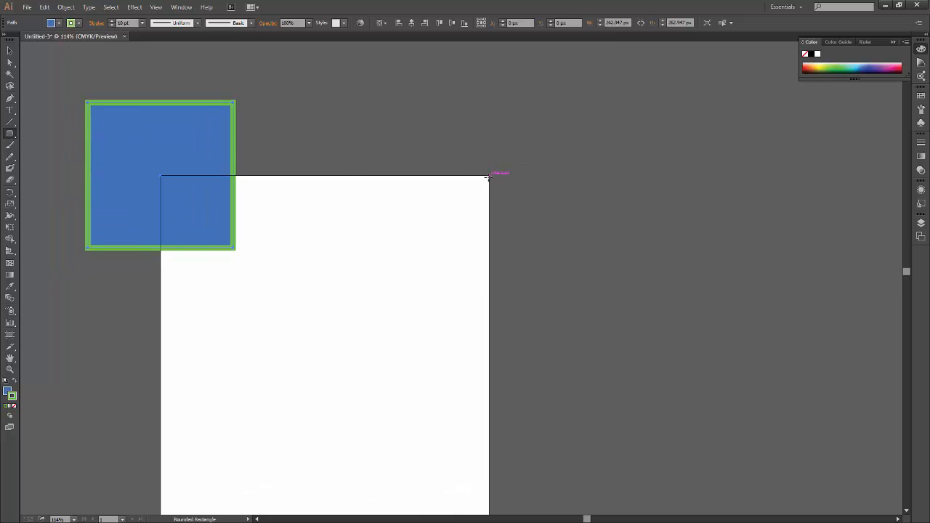
mouse_move(488, 177)
mouse_down()
mouse_move(426, 264)
mouse_move(418, 257)
mouse_move(435, 252)
mouse_move(373, 261)
mouse_move(425, 260)
mouse_move(415, 255)
mouse_move(434, 241)
mouse_move(411, 257)
mouse_move(420, 255)
mouse_up()
Draw a circle about 324 px wide centred on the artboard's lower-left corner with the Ellipse tool.
key(space)
drag(506, 377, 588, 164)
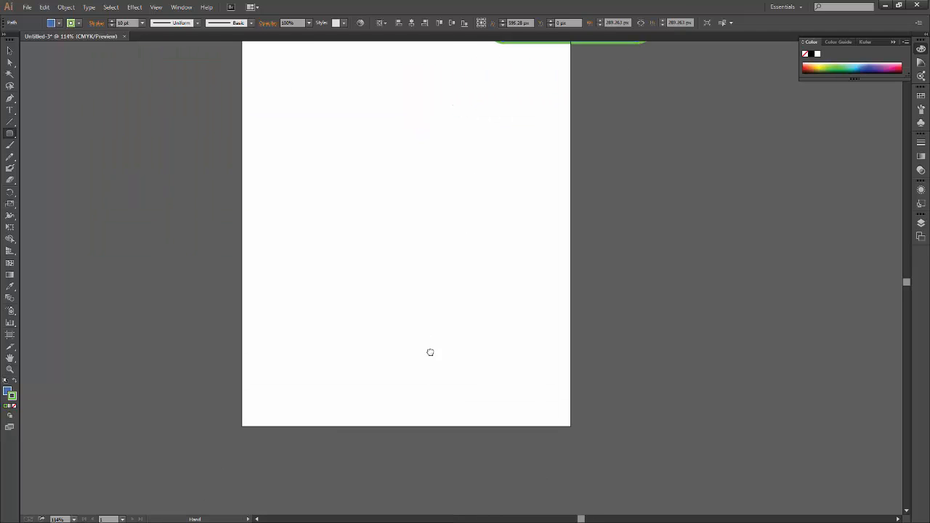
drag(430, 349, 427, 281)
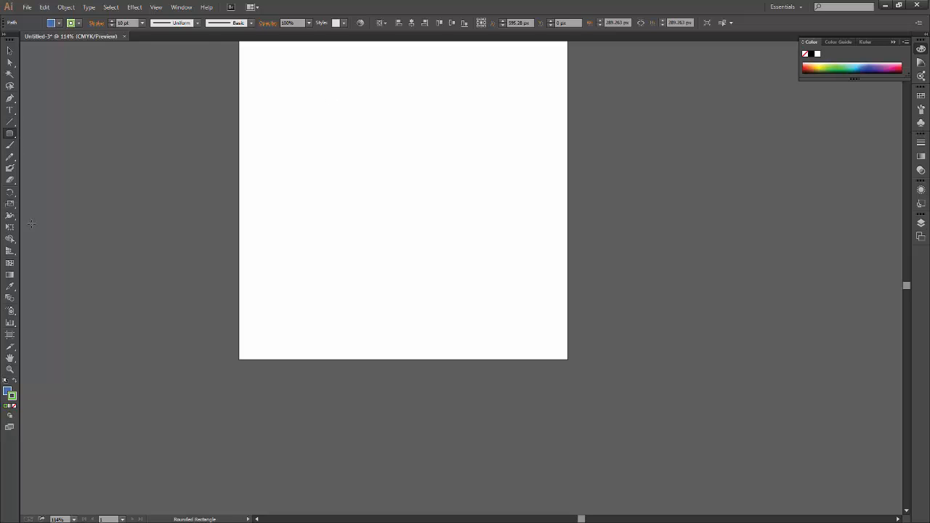
key(space)
drag(299, 359, 262, 517)
drag(307, 338, 374, 247)
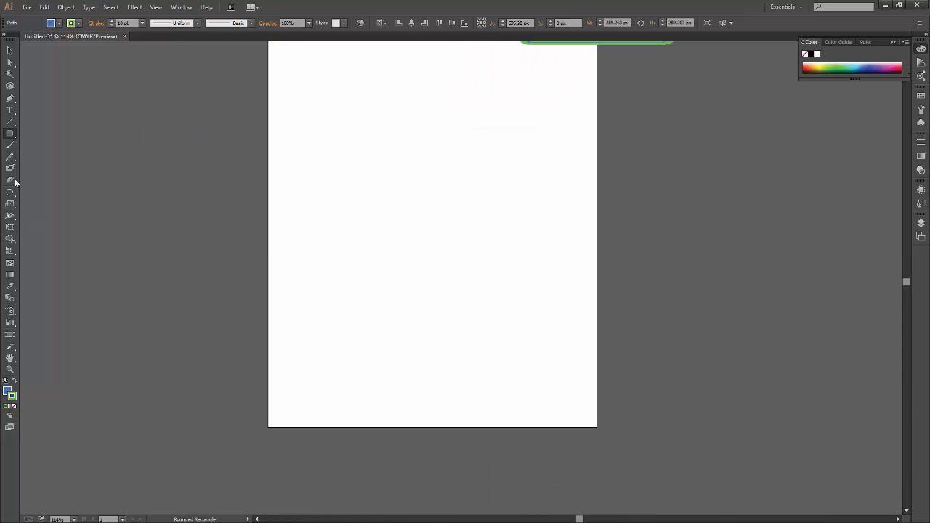
drag(10, 135, 83, 155)
scroll(355, 324, down, 2)
scroll(355, 324, right, 1)
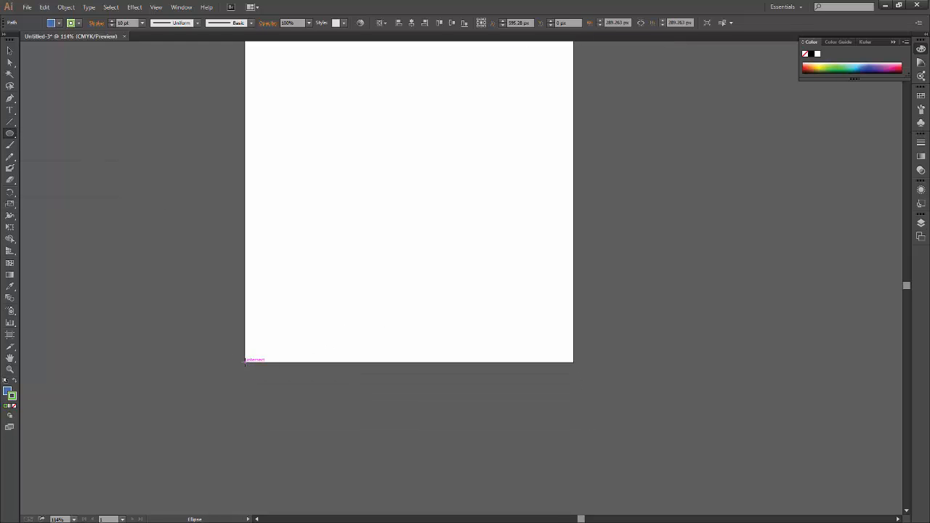
mouse_move(244, 361)
mouse_down()
mouse_move(385, 257)
mouse_move(352, 278)
mouse_move(374, 255)
mouse_move(380, 262)
mouse_move(320, 297)
mouse_move(332, 289)
mouse_up()
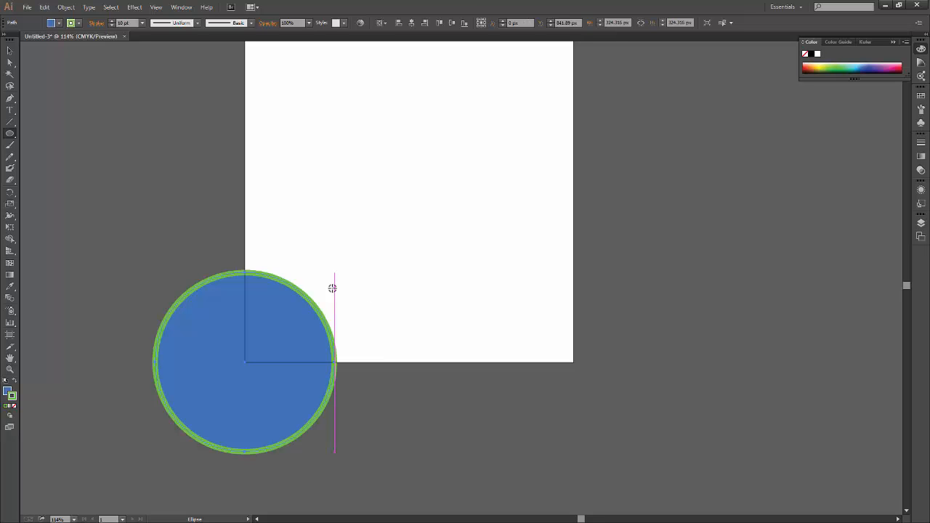
Use the Selection tool to select the square, the rounded square and the circle one after another, and clear the selection.
click(9, 50)
click(411, 175)
key(space)
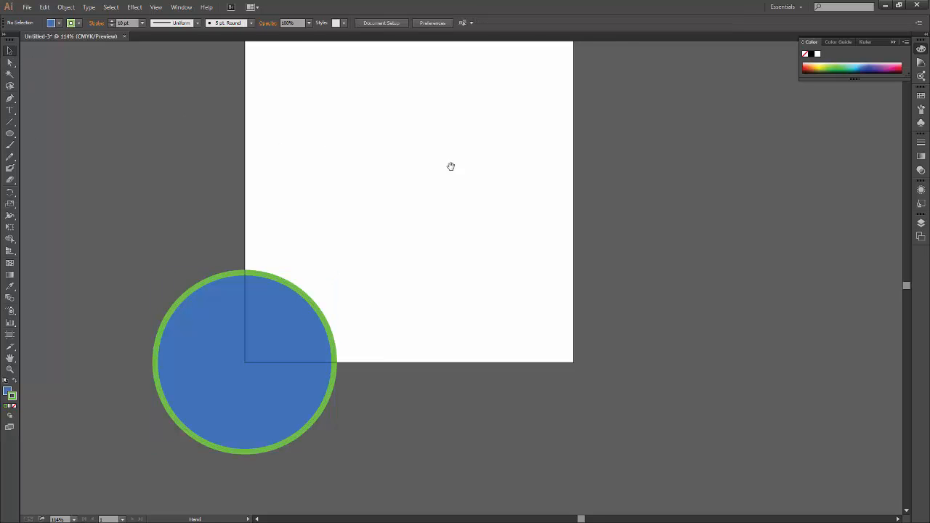
drag(451, 166, 380, 417)
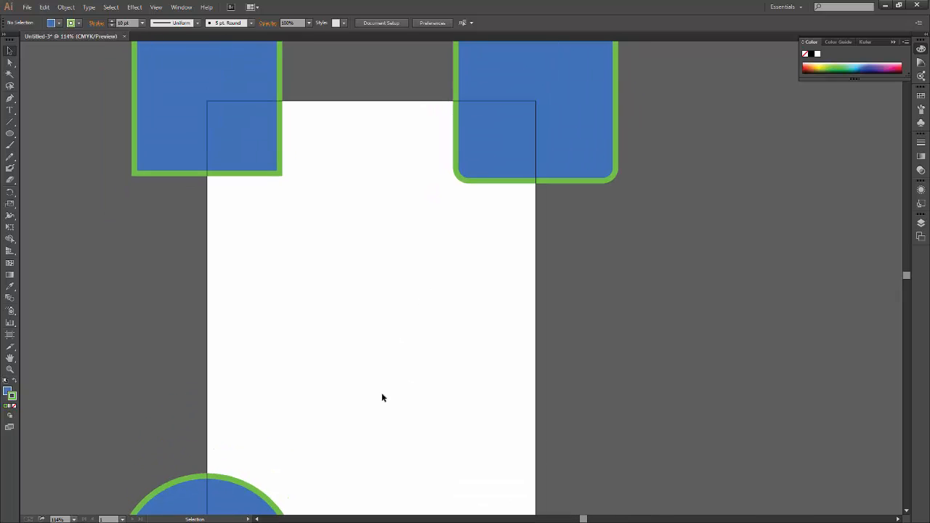
key(ctrl+minus)
key(ctrl+minus)
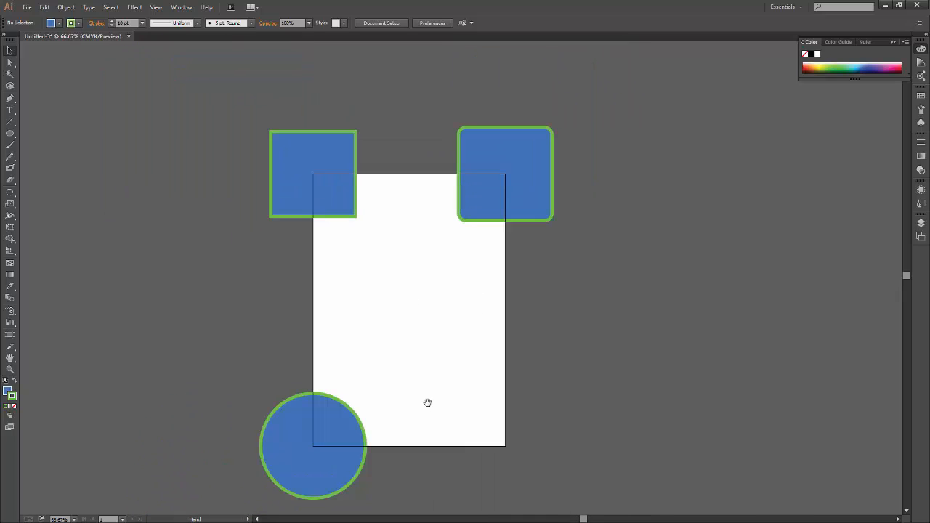
drag(432, 377, 444, 359)
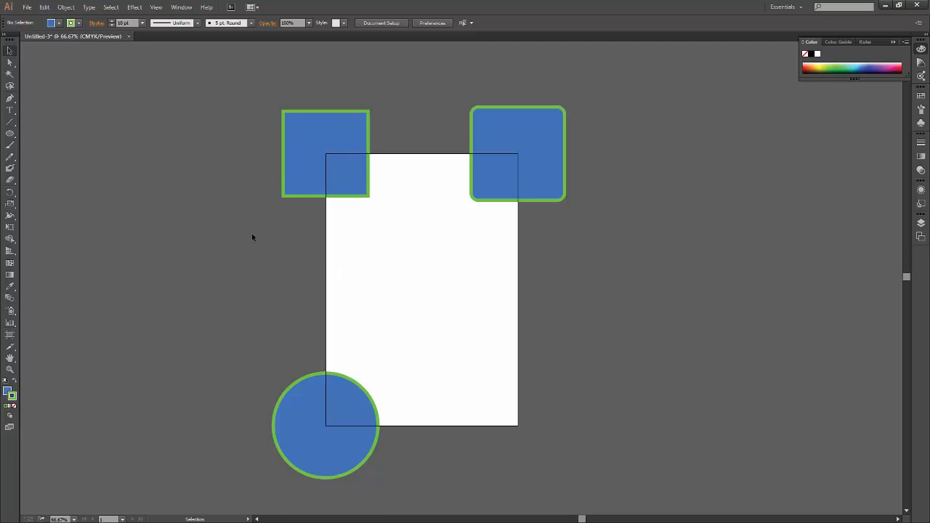
click(346, 138)
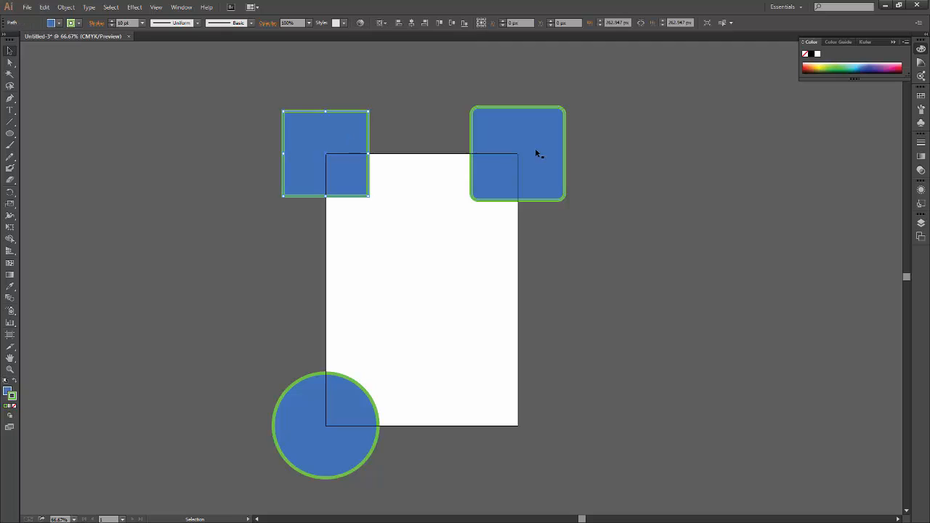
click(518, 155)
click(347, 439)
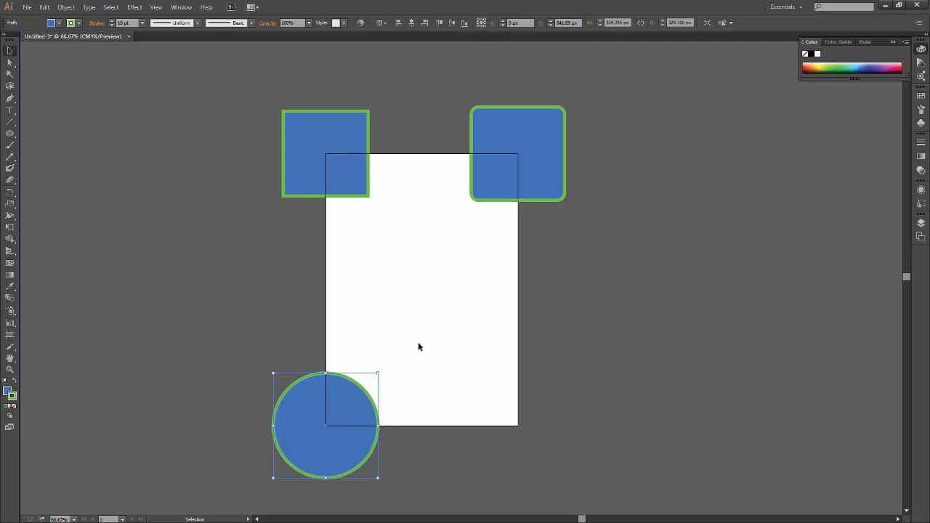
click(385, 269)
Move the square inside the artboard's upper part, the circle off its left side and the rounded square to its lower part.
click(332, 134)
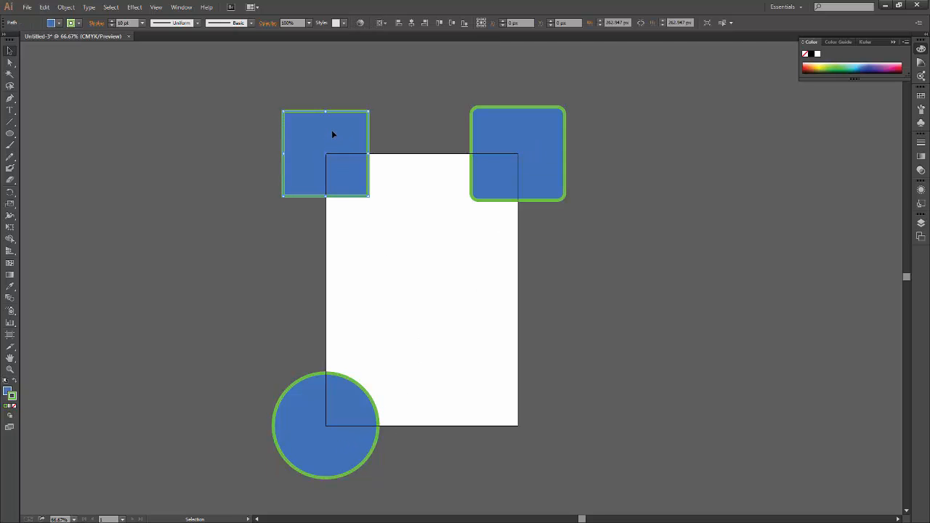
drag(332, 134, 395, 169)
drag(523, 150, 567, 241)
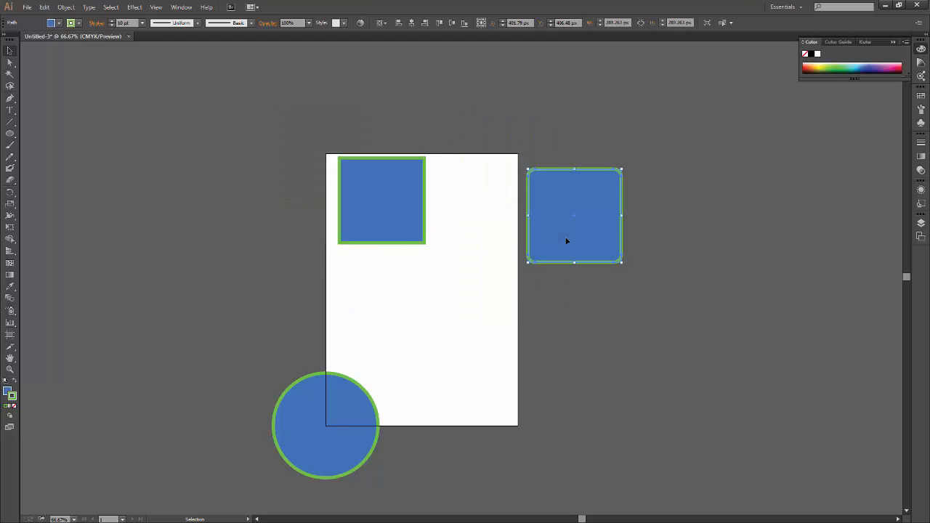
drag(372, 382, 459, 300)
drag(426, 363, 248, 358)
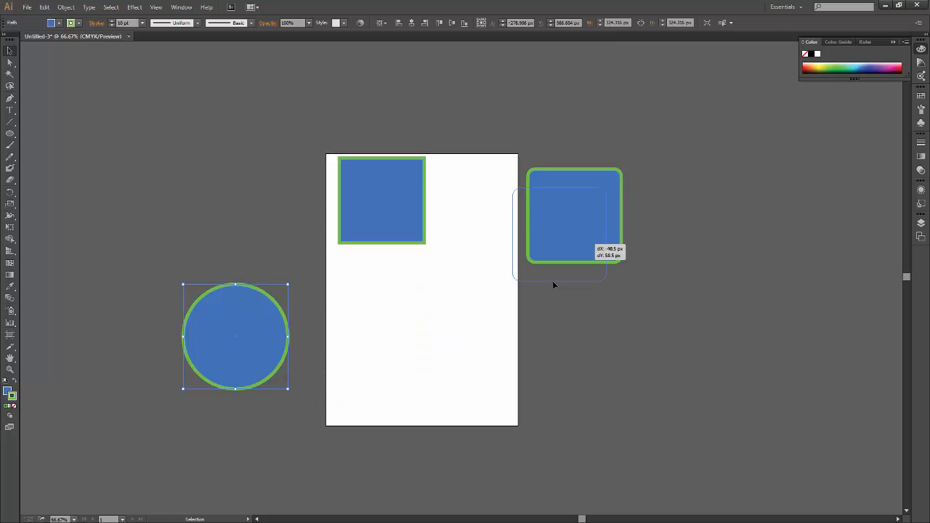
drag(563, 251, 416, 384)
drag(407, 225, 355, 240)
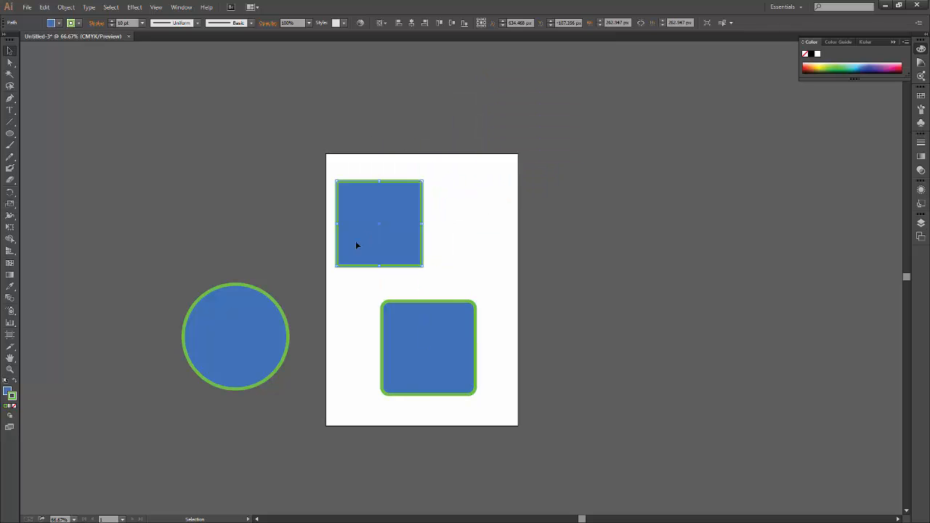
Arrange the square in the artboard's upper-left corner, the circle in its upper-right corner and the rounded square directly below the square.
drag(266, 335, 511, 230)
drag(393, 238, 382, 211)
drag(500, 261, 477, 228)
drag(443, 345, 382, 290)
click(447, 358)
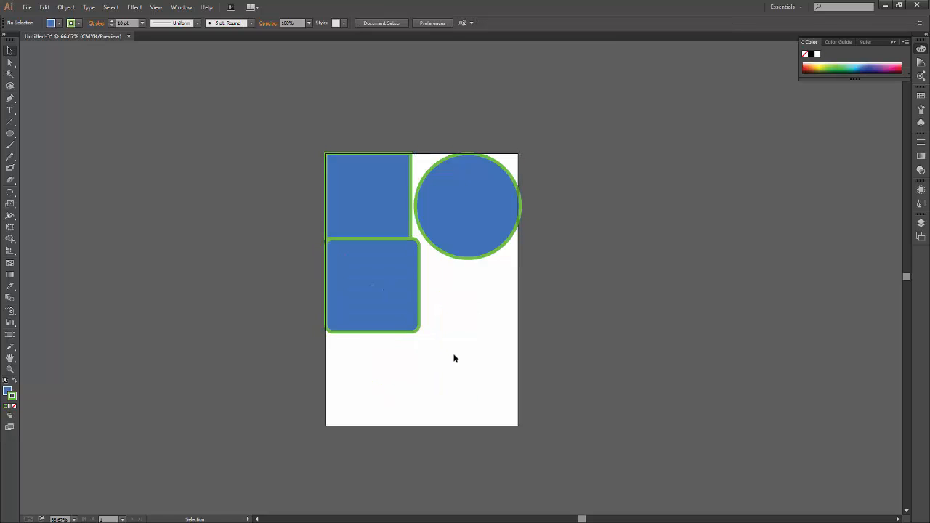
Move the circle off the artboard, just beyond its right edge.
key(a)
key(v)
key(ctrl+0)
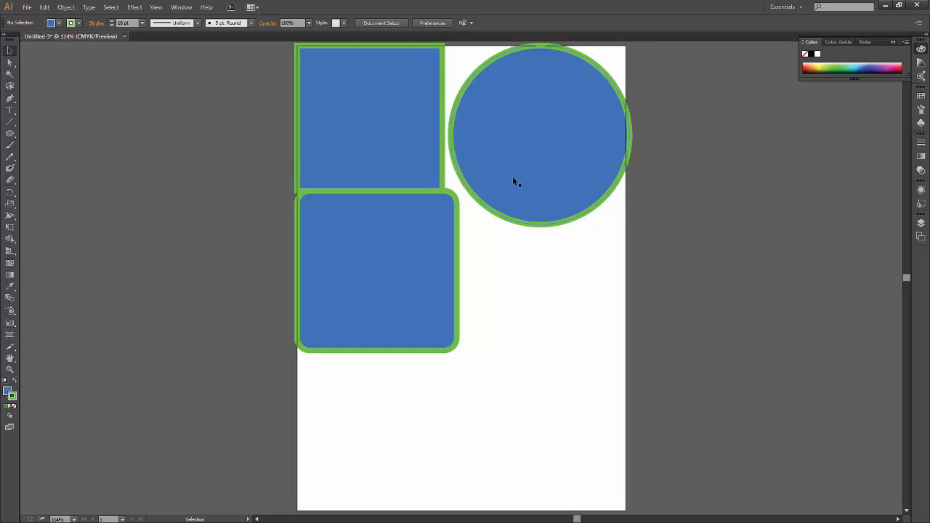
click(560, 189)
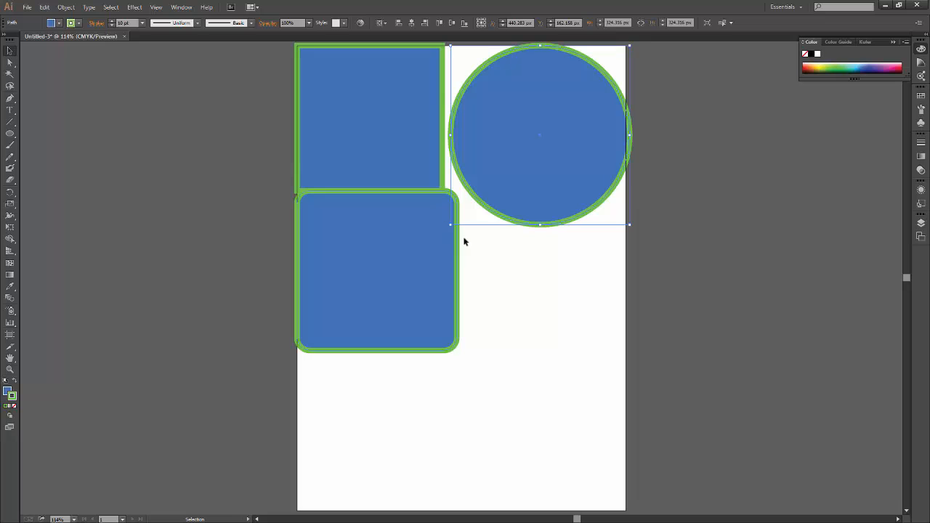
drag(575, 86, 753, 312)
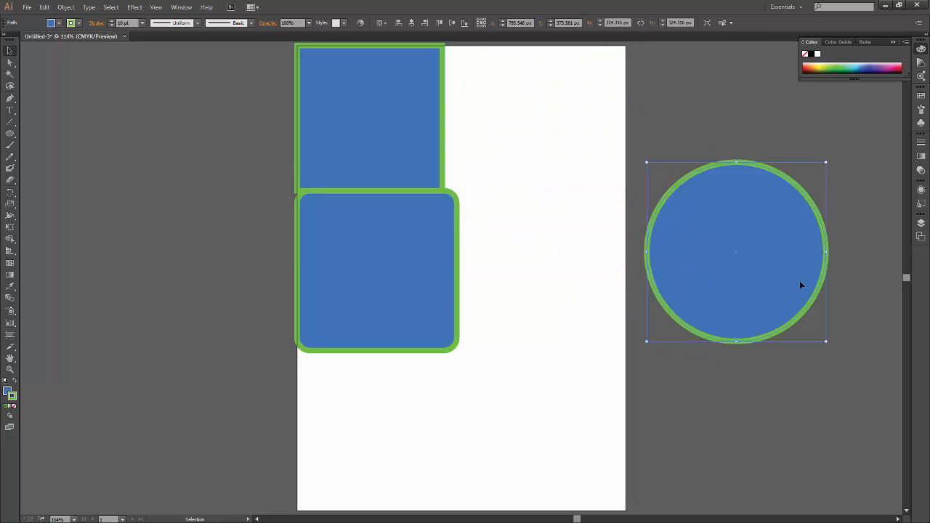
Try squashing the circle vertically to about 128 px high and horizontally to about 138 px wide, undoing each attempt.
drag(735, 164, 736, 270)
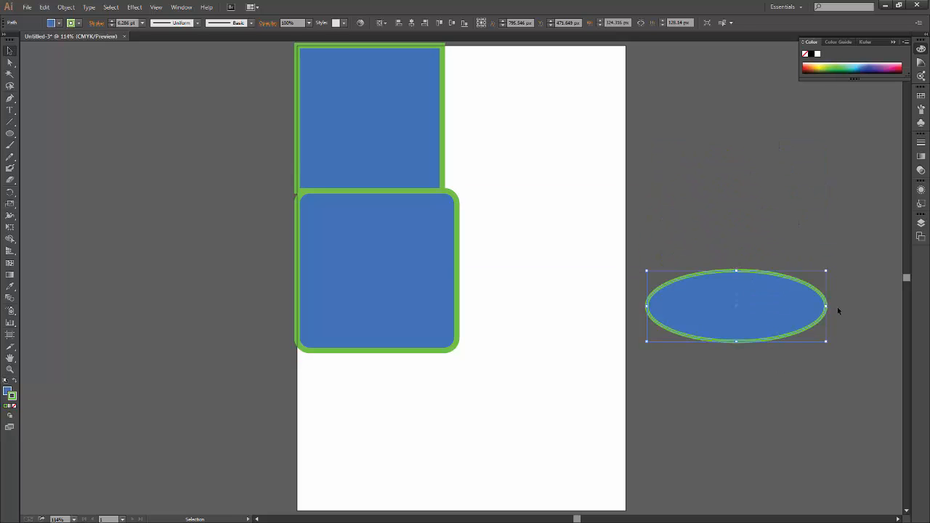
key(ctrl+z)
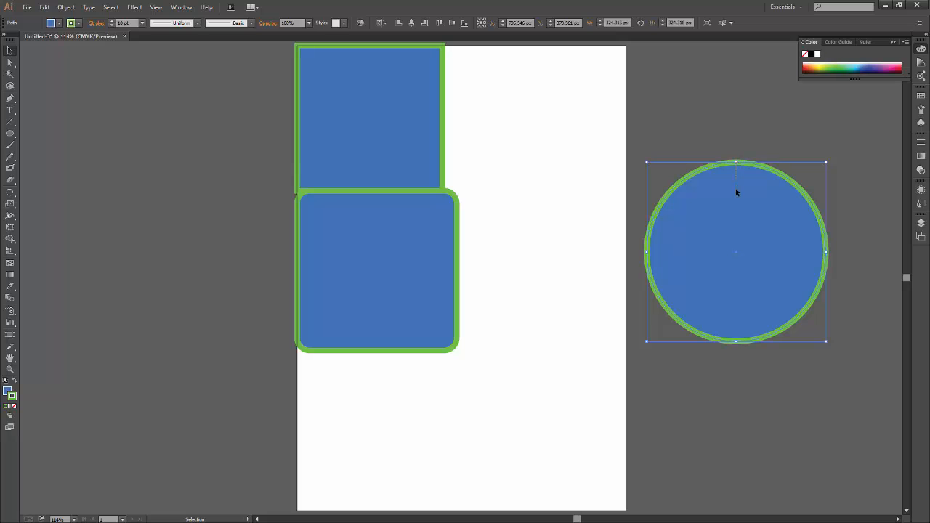
drag(736, 162, 736, 194)
key(ctrl+z)
drag(826, 252, 722, 256)
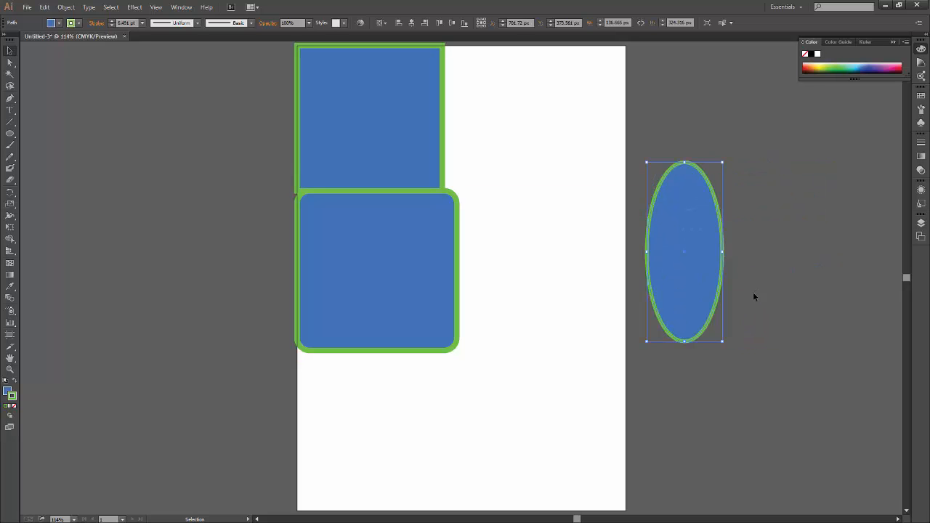
key(ctrl+z)
Try scaling the circle from its upper-right corner, proportionally to about 96 px and freely to about 408 by 99 px, undoing each attempt.
drag(826, 163, 733, 316)
key(a)
key(ctrl+z)
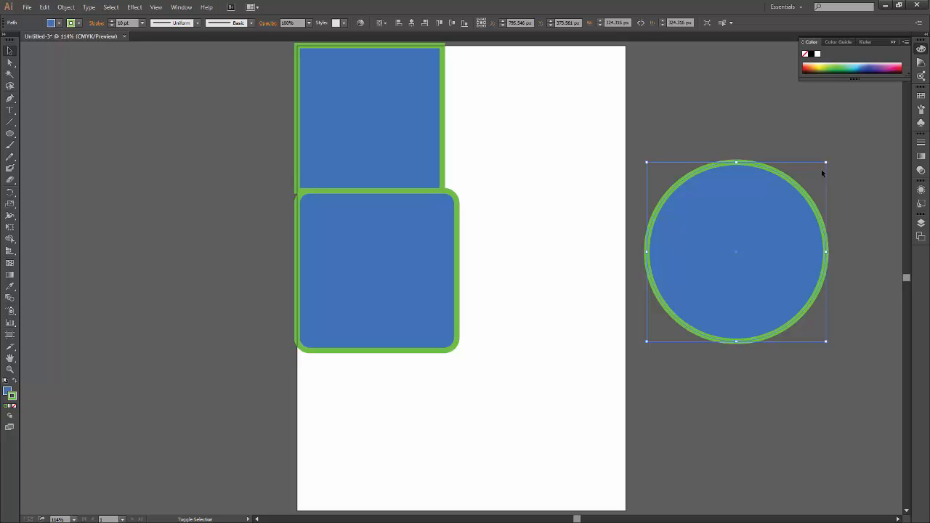
drag(826, 162, 700, 288)
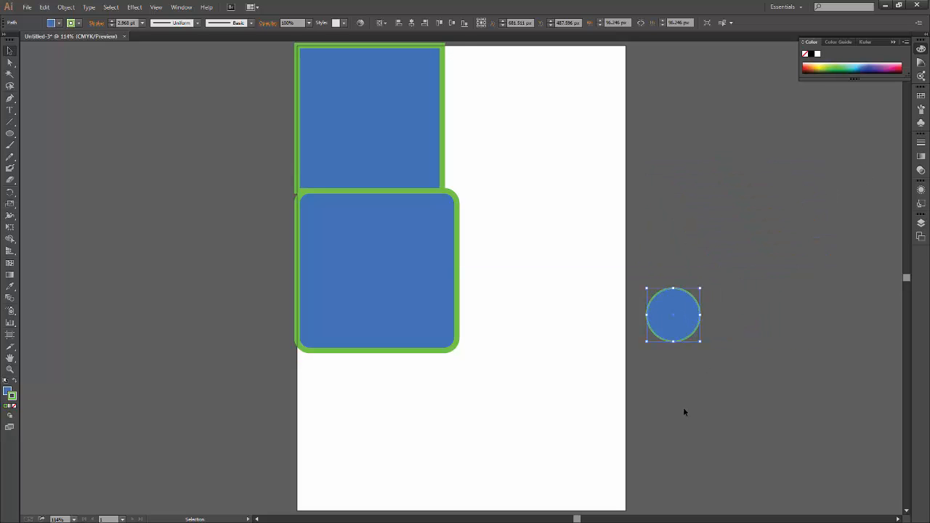
click(684, 412)
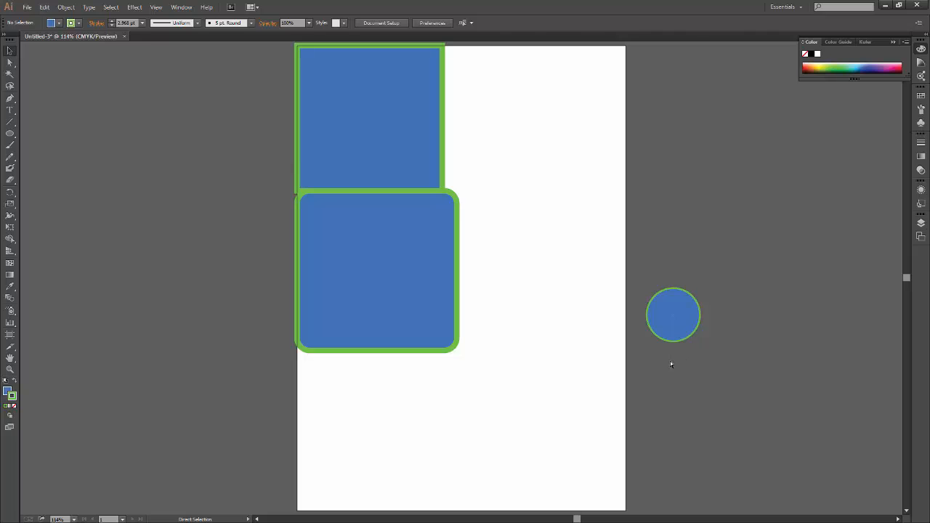
key(ctrl+z)
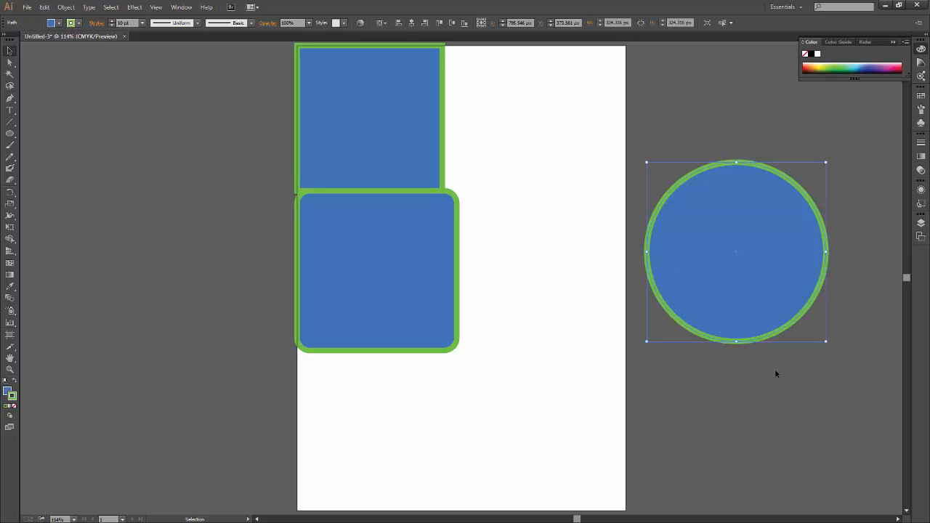
drag(826, 163, 873, 289)
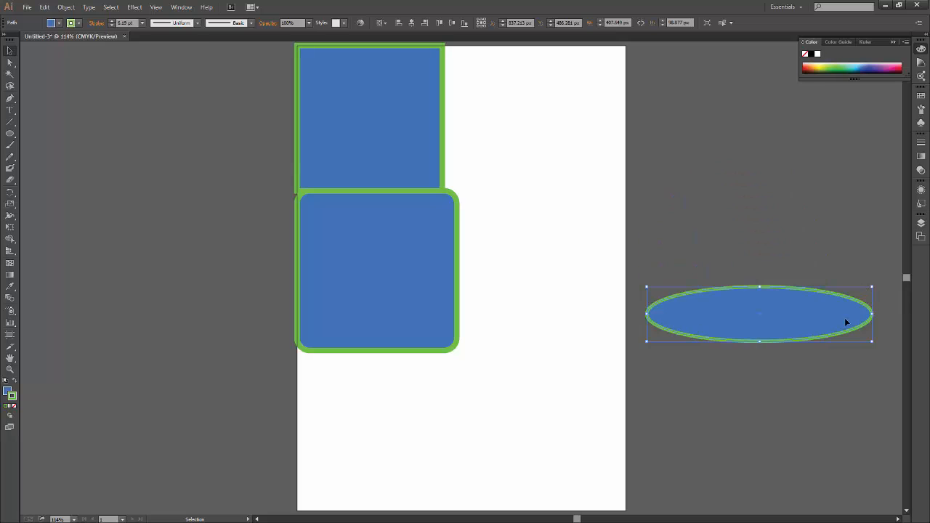
key(ctrl+z)
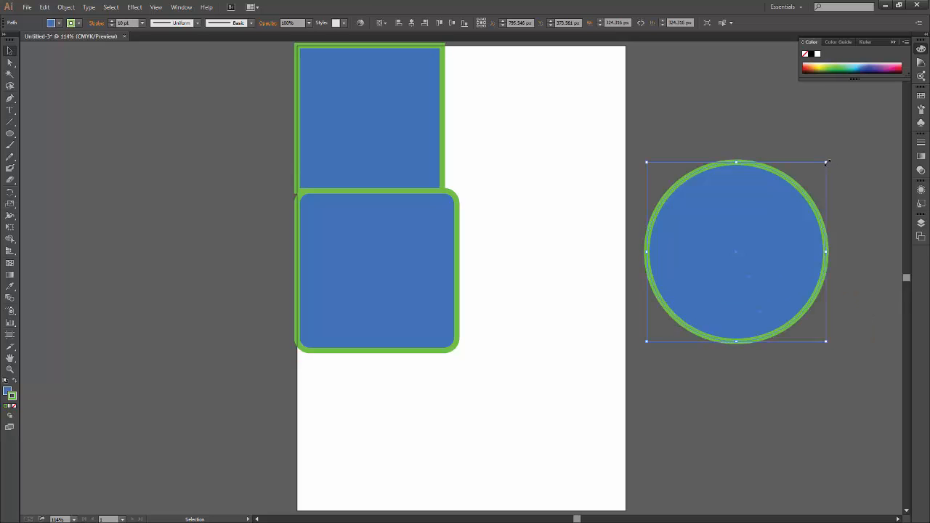
Scale the circle proportionally to about 95 px wide and move it onto the artboard to the right of the squares.
drag(826, 163, 655, 284)
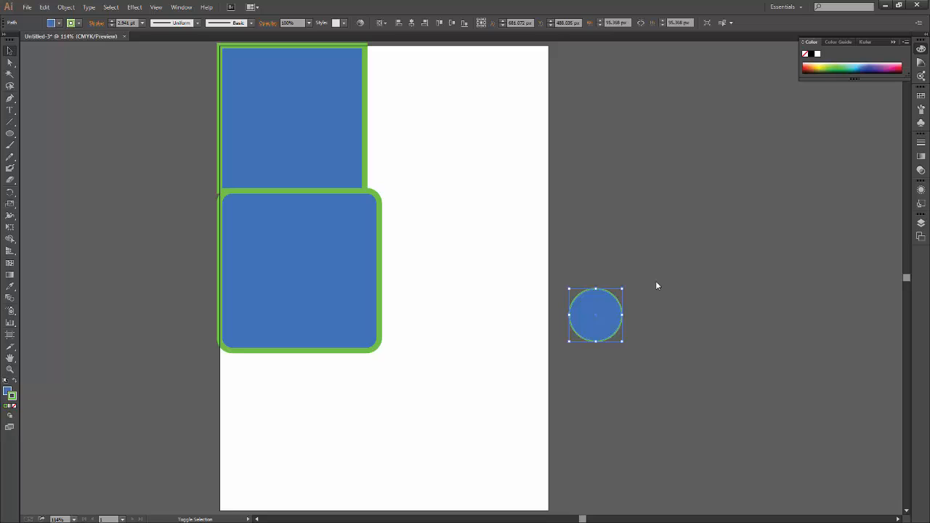
drag(596, 312, 436, 192)
click(456, 320)
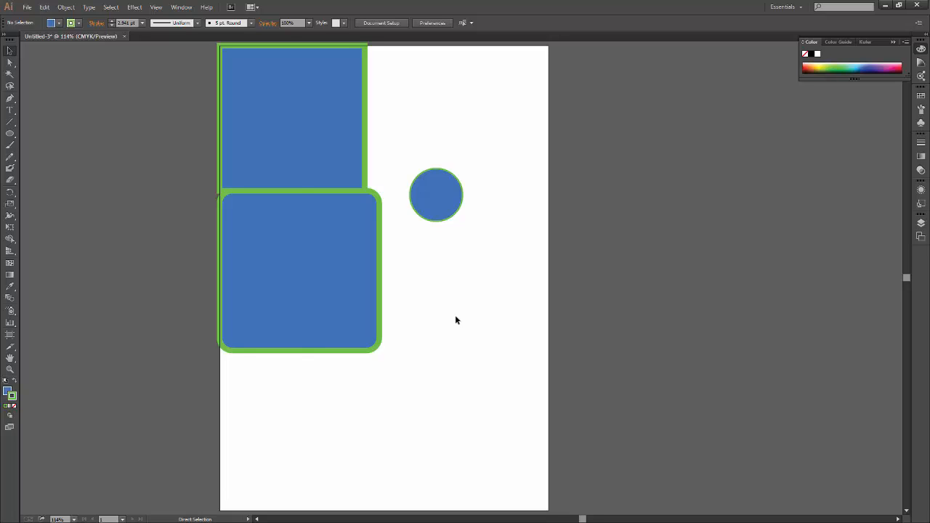
Marquee-select the circle alone, deselect it, and marquee-select the circle and both squares together.
scroll(455, 320, left, 2)
drag(546, 155, 496, 242)
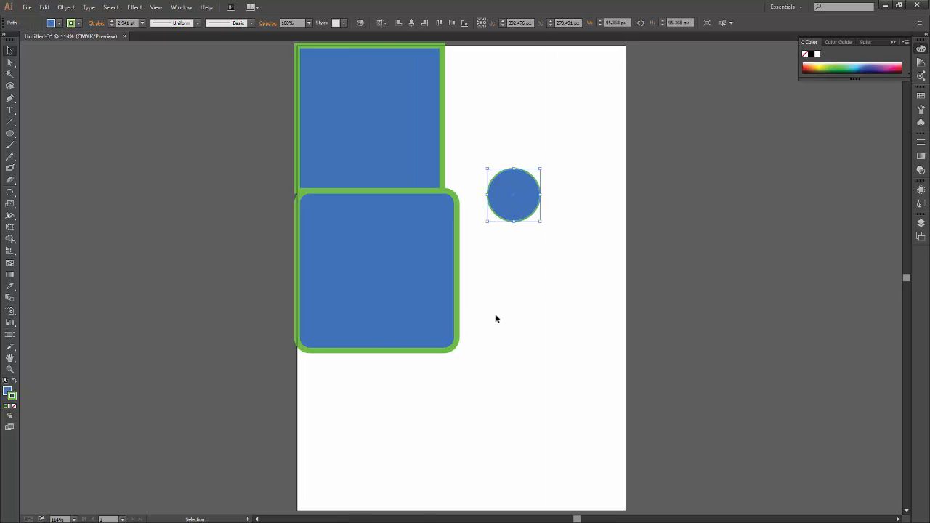
click(502, 308)
drag(579, 151, 626, 171)
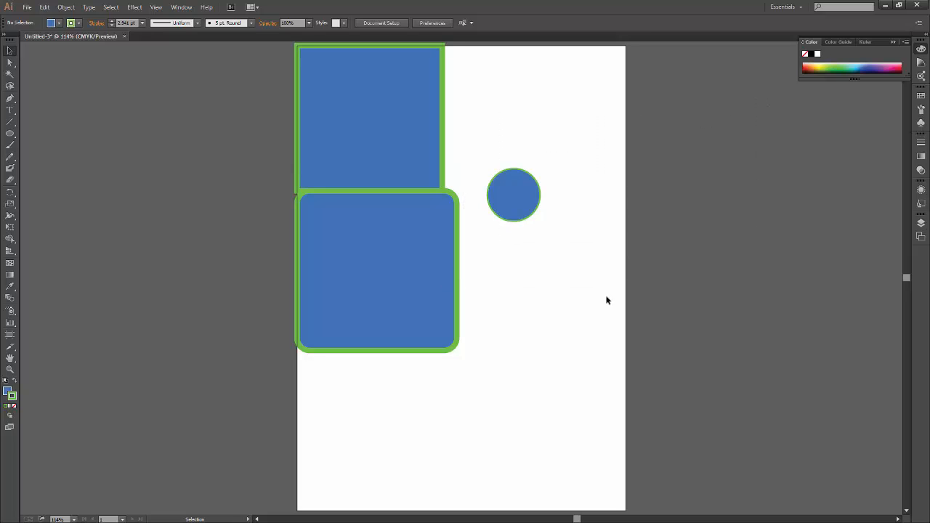
drag(610, 294, 417, 436)
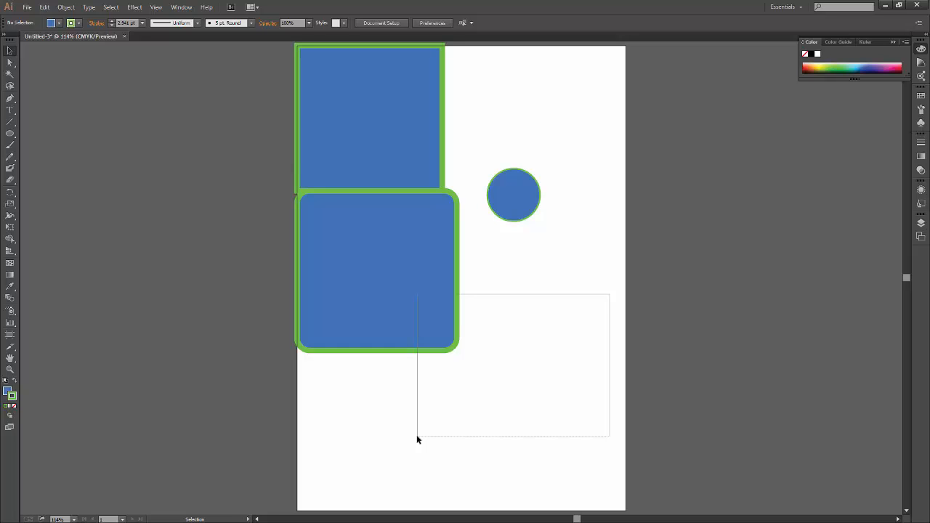
drag(417, 438, 419, 125)
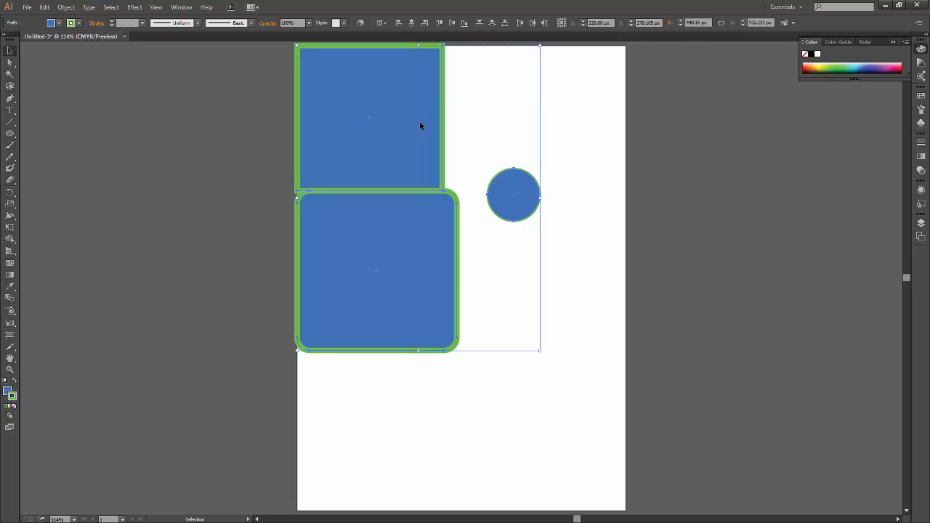
Move the three selected shapes inward and squash them horizontally as a group, then delete them all from the artboard.
drag(419, 126, 411, 145)
drag(586, 80, 405, 61)
click(463, 408)
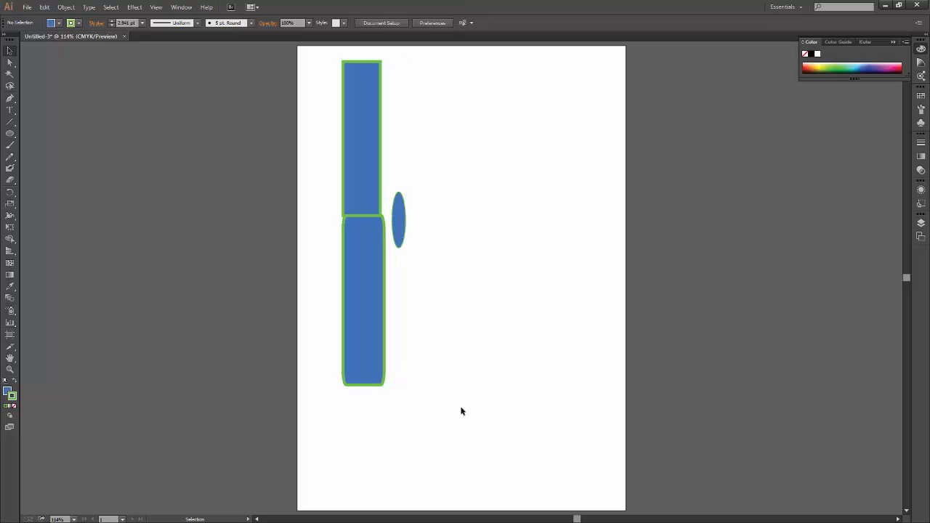
drag(495, 90, 308, 342)
key(Delete)
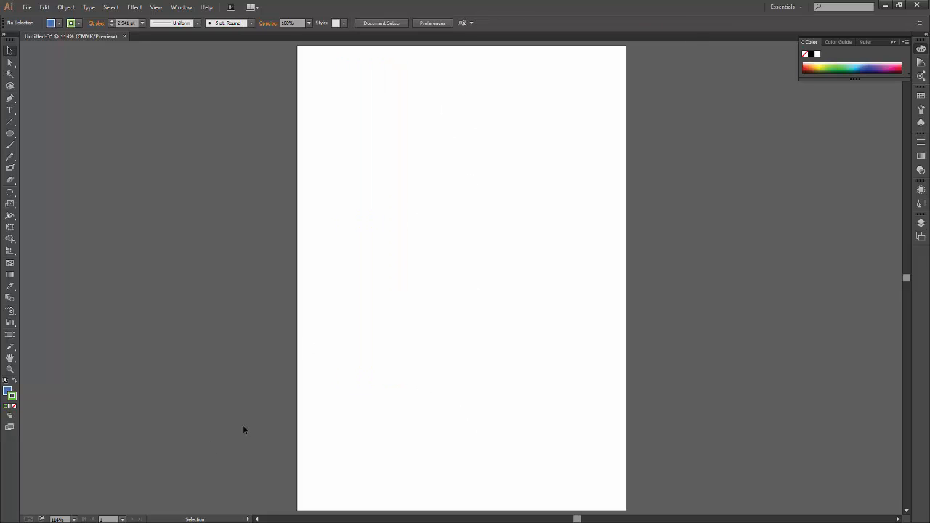
Draw a circle about 397 px in diameter and move it into the artboard's upper-left corner.
key(l)
drag(364, 115, 581, 337)
key(v)
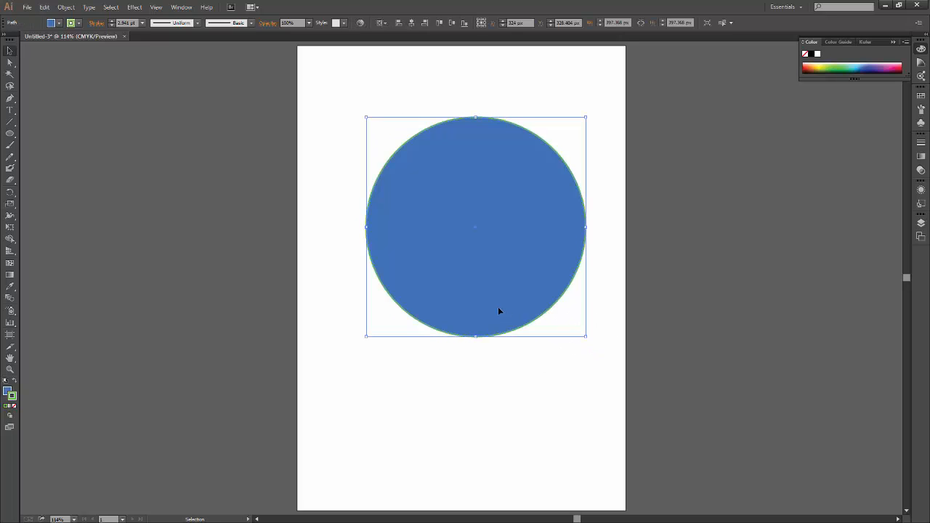
drag(517, 278, 472, 219)
click(465, 355)
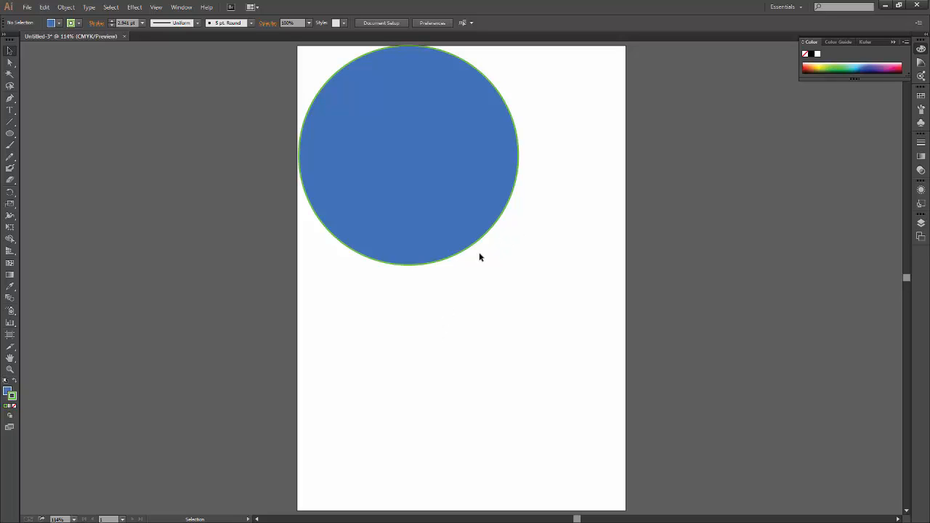
Duplicate the circle four times, placing copies off the artboard's right and left sides, at its lower right and at its lower-left edge.
drag(425, 191, 769, 225)
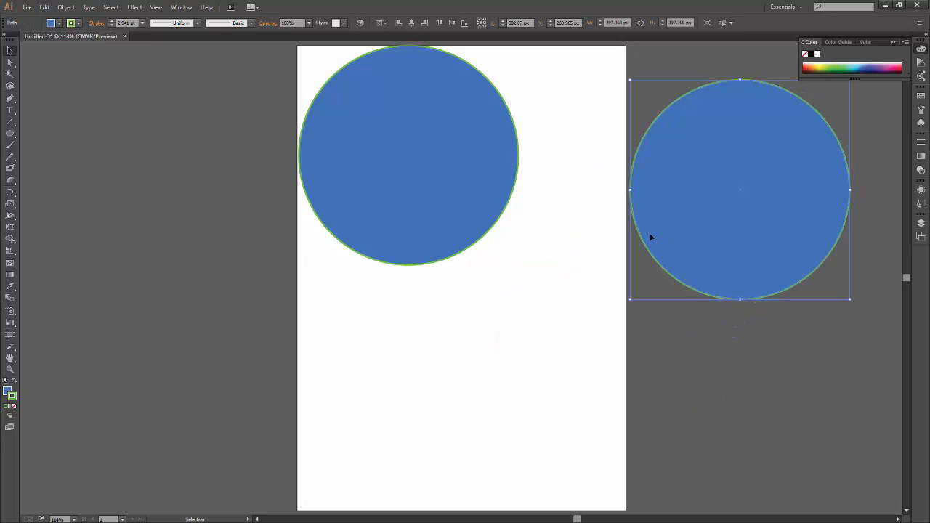
drag(452, 177, 548, 376)
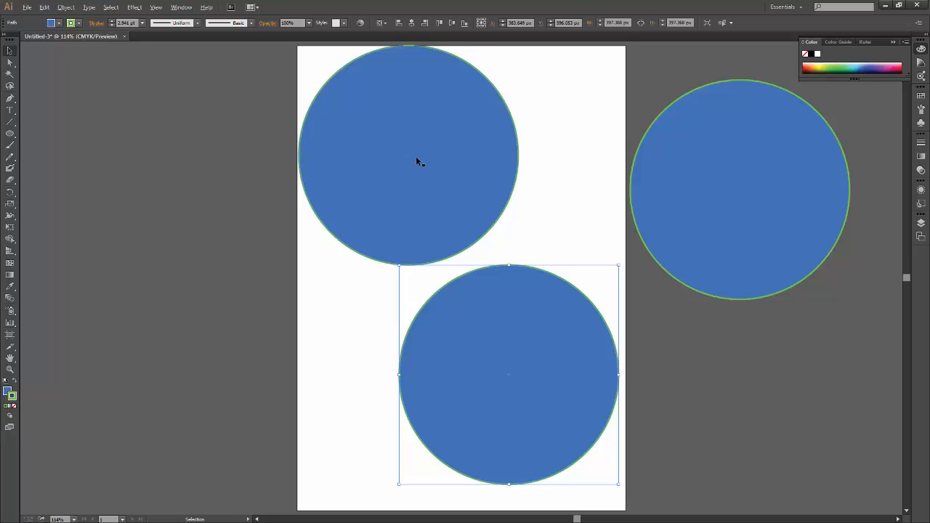
drag(416, 160, 135, 227)
drag(429, 126, 276, 382)
Delete all four copies of the circle, keeping only the original in the artboard's upper-left corner.
drag(224, 151, 185, 405)
key(Delete)
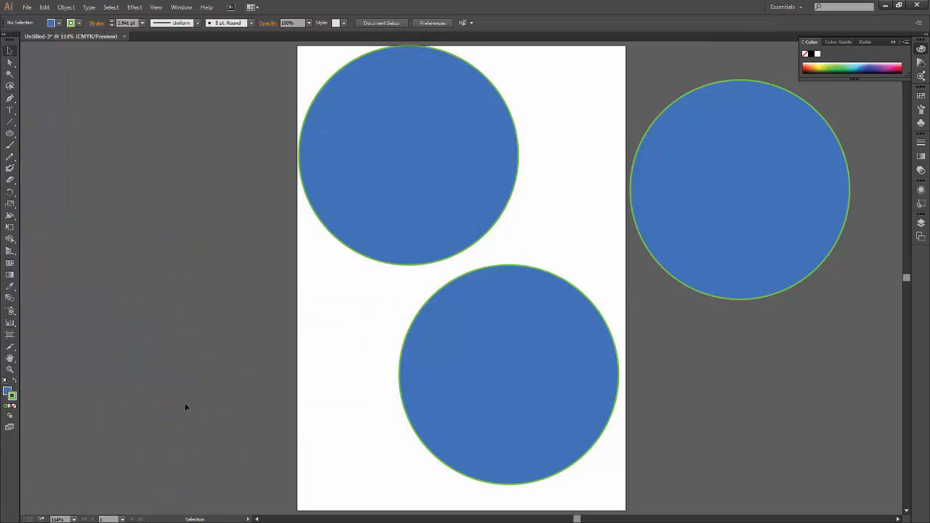
drag(326, 381, 816, 279)
key(Delete)
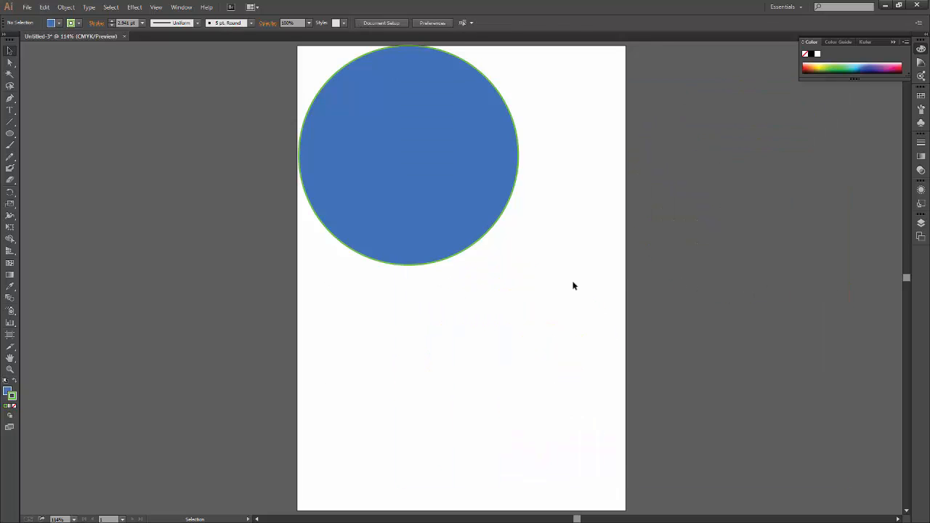
Scale the circle proportionally to about 213 px in diameter and move it slightly inward from the artboard's upper-left corner.
click(412, 225)
drag(517, 267, 418, 167)
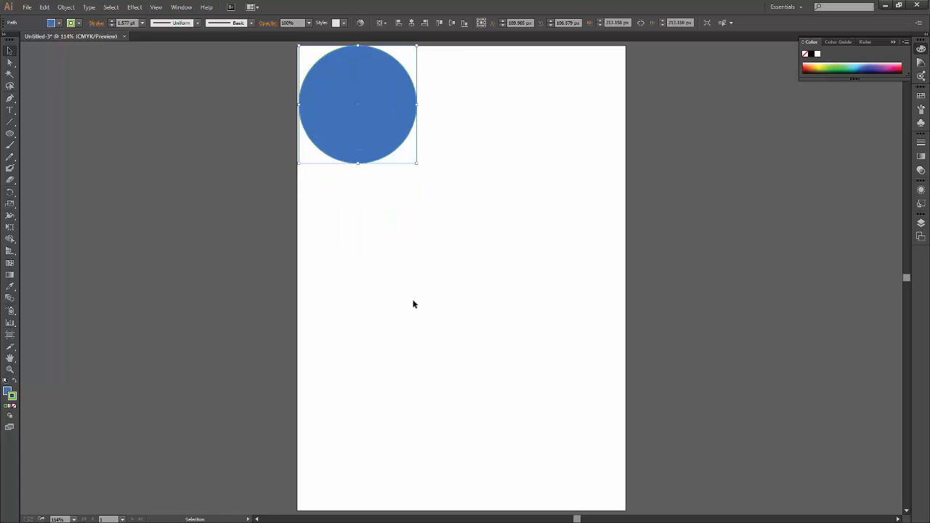
click(413, 303)
drag(374, 131, 384, 145)
click(369, 282)
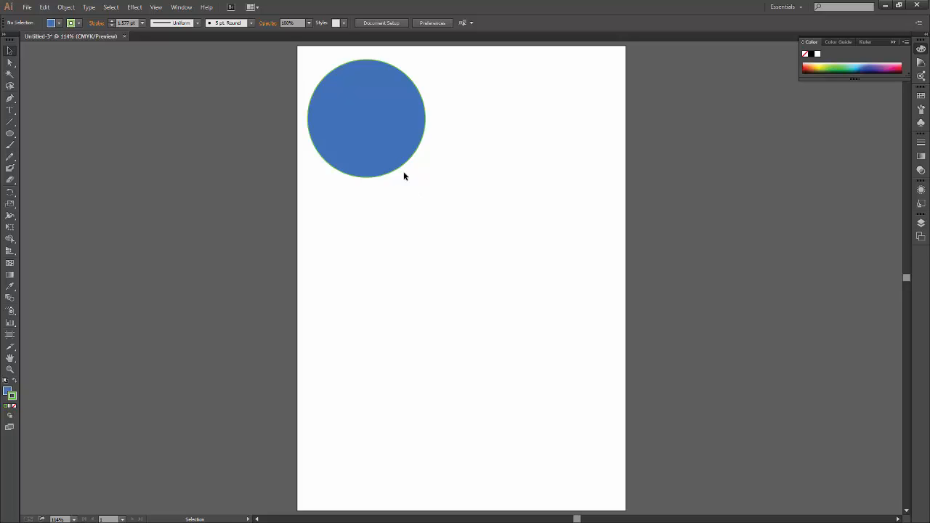
Try placing the circle lower on the artboard and off its right side, and undo each attempt.
drag(374, 135, 373, 339)
key(ctrl+z)
click(386, 150)
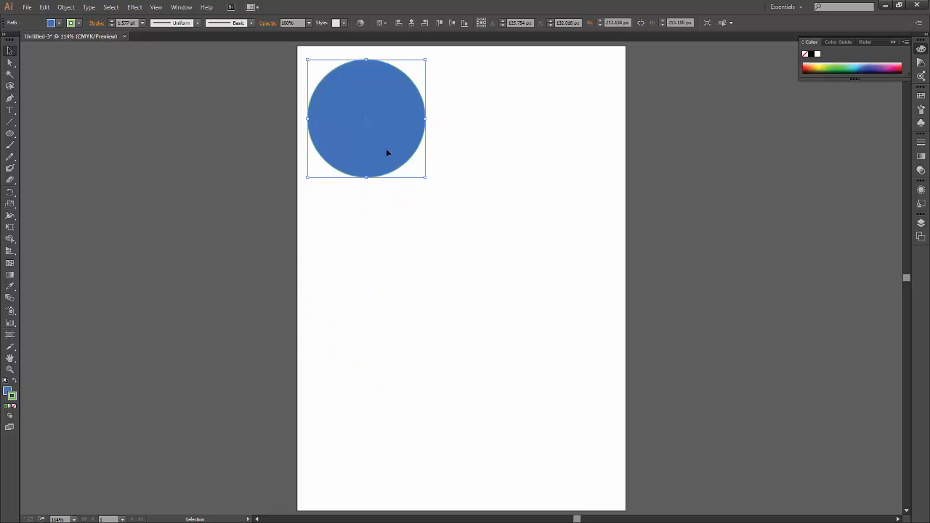
drag(422, 125, 404, 356)
key(ctrl+z)
drag(382, 149, 654, 166)
key(ctrl+z)
key(ctrl+z)
Duplicate the circle horizontally, placing the copy just right of the original, and deselect it.
drag(373, 144, 492, 142)
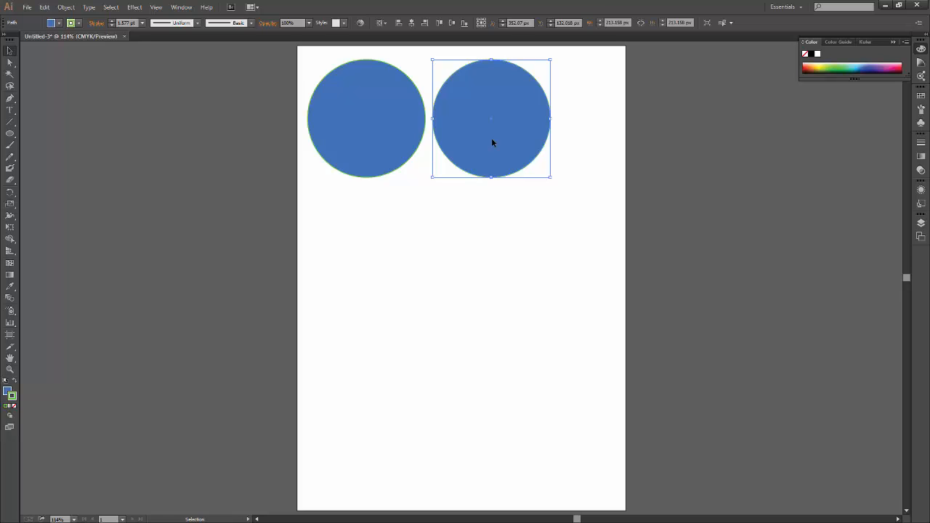
click(573, 336)
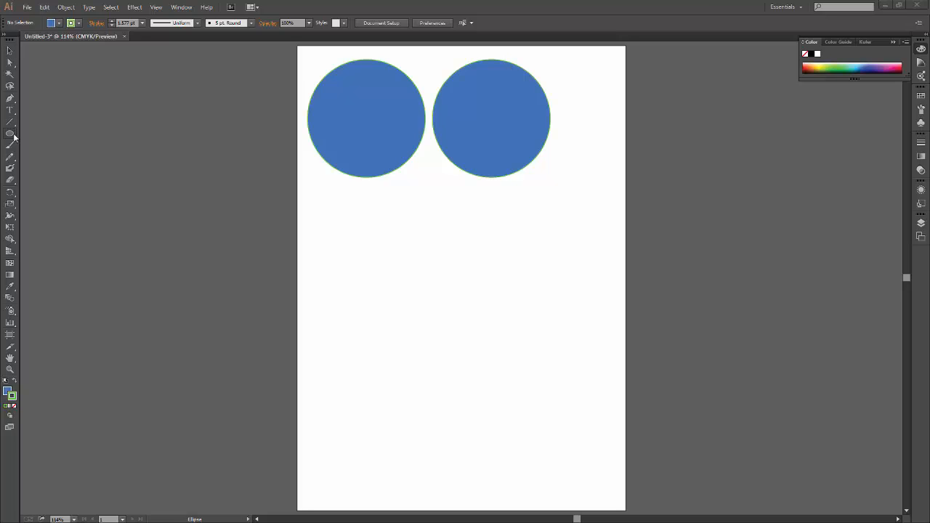
Draw a square about 156 px wide below the circles and delete it.
drag(10, 133, 51, 133)
drag(391, 293, 434, 335)
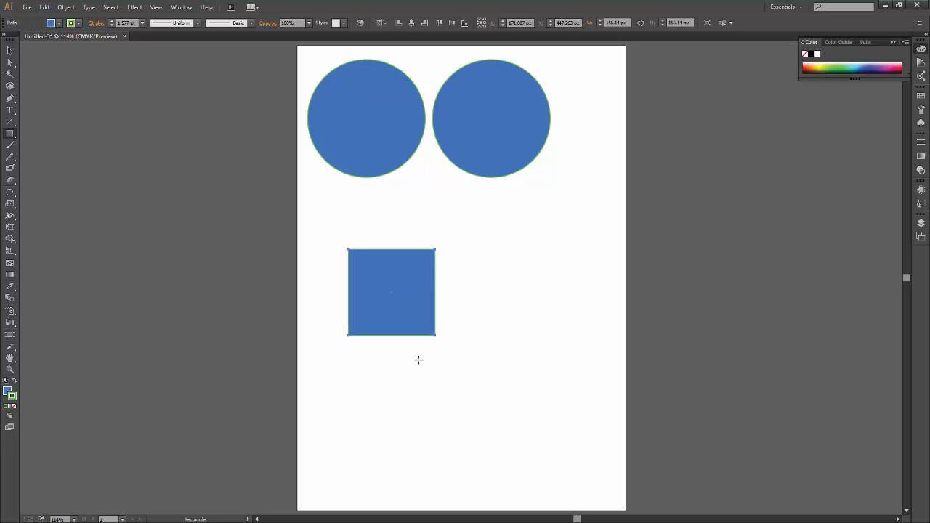
key(v)
click(451, 363)
click(412, 302)
key(Delete)
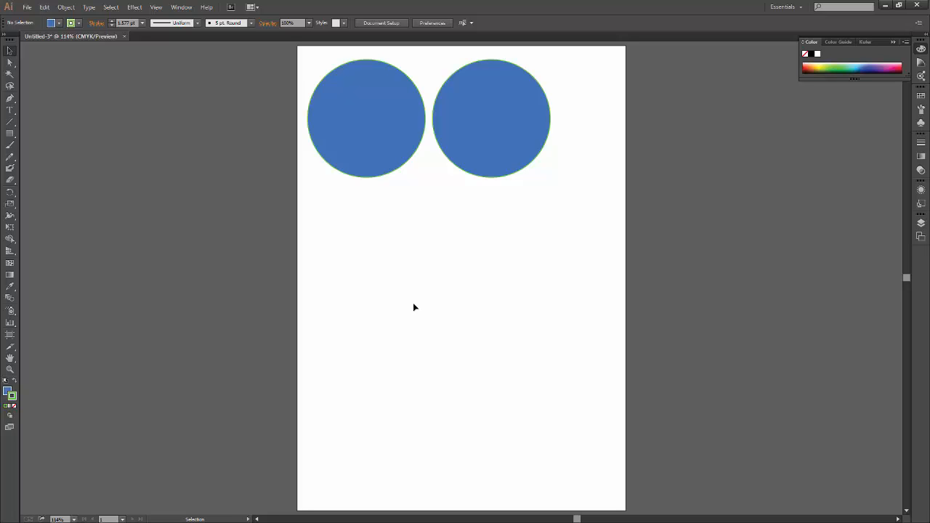
Delete both circles, leaving the artboard empty.
drag(570, 243, 512, 150)
key(Delete)
drag(394, 212, 359, 123)
key(Delete)
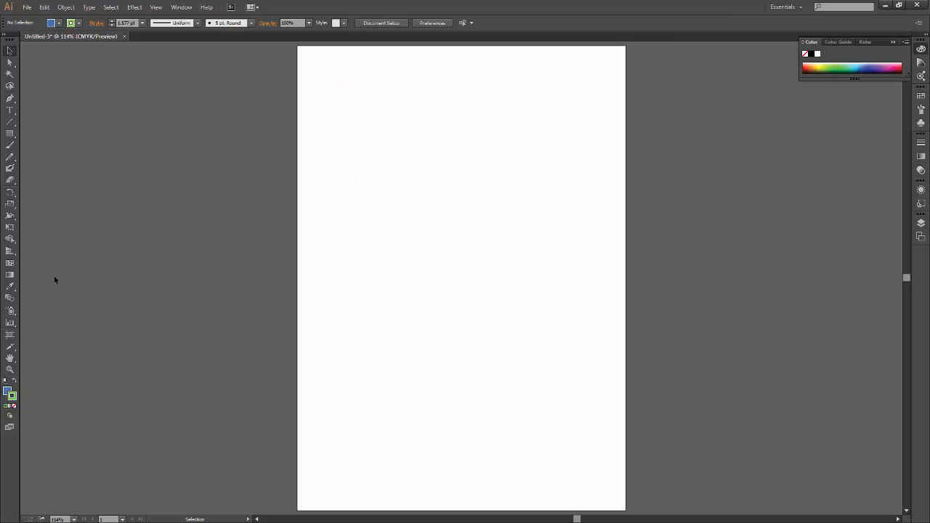
Draw a square about 278 px wide from the artboard's upper-left corner and move it inward to the artboard's upper middle.
click(10, 133)
drag(297, 45, 453, 195)
key(v)
click(429, 263)
drag(409, 154, 469, 229)
click(430, 325)
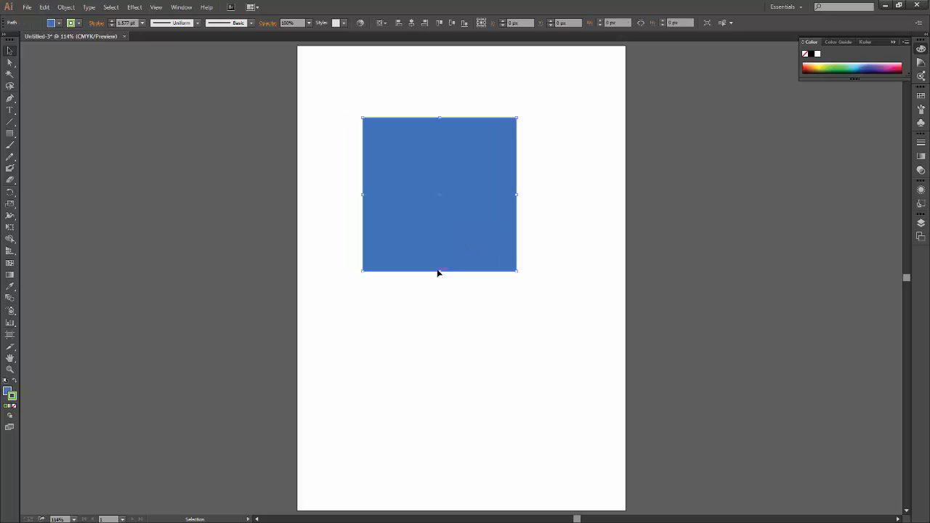
Try a vivid blue #0070f7 and a muted red #c94343 as the square's fill in the Color Picker, and cancel.
double_click(8, 393)
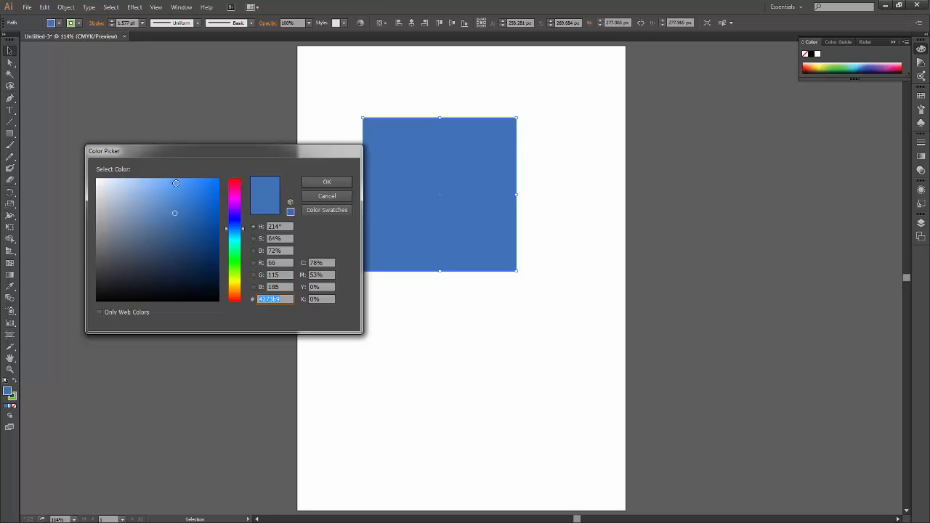
mouse_move(214, 302)
mouse_down()
mouse_move(102, 261)
mouse_move(214, 181)
mouse_move(201, 266)
mouse_move(215, 168)
mouse_move(219, 182)
mouse_up()
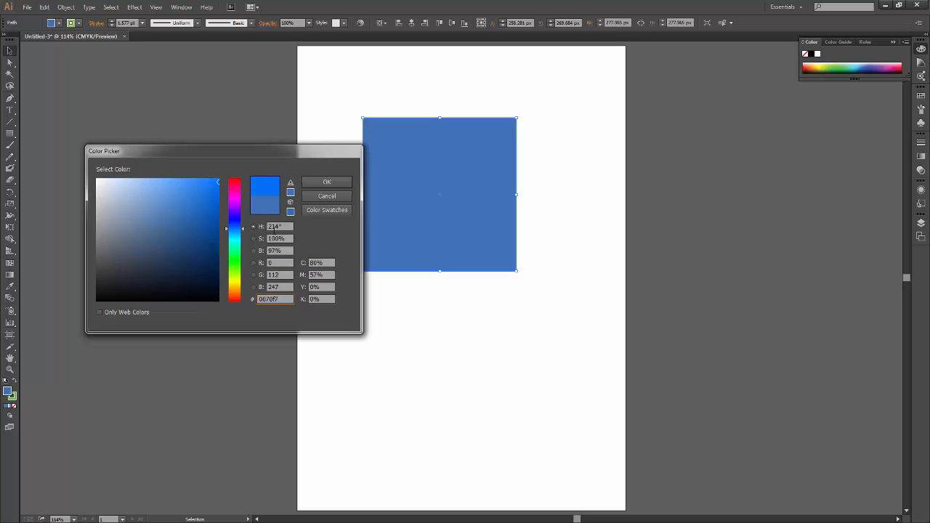
mouse_move(233, 247)
mouse_down()
mouse_move(234, 211)
mouse_move(236, 290)
mouse_move(234, 185)
mouse_move(234, 311)
mouse_move(237, 167)
mouse_move(216, 203)
mouse_move(95, 179)
mouse_move(208, 175)
mouse_move(217, 190)
mouse_move(212, 277)
mouse_move(100, 238)
mouse_move(99, 272)
mouse_move(96, 252)
mouse_move(124, 247)
mouse_move(100, 262)
mouse_move(178, 232)
mouse_move(106, 256)
mouse_move(95, 276)
mouse_move(100, 266)
mouse_up()
click(178, 205)
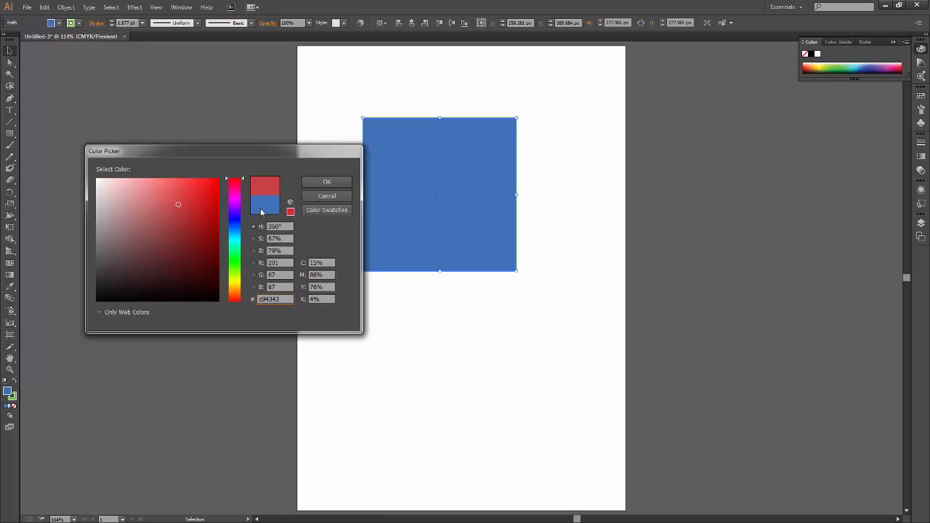
click(326, 196)
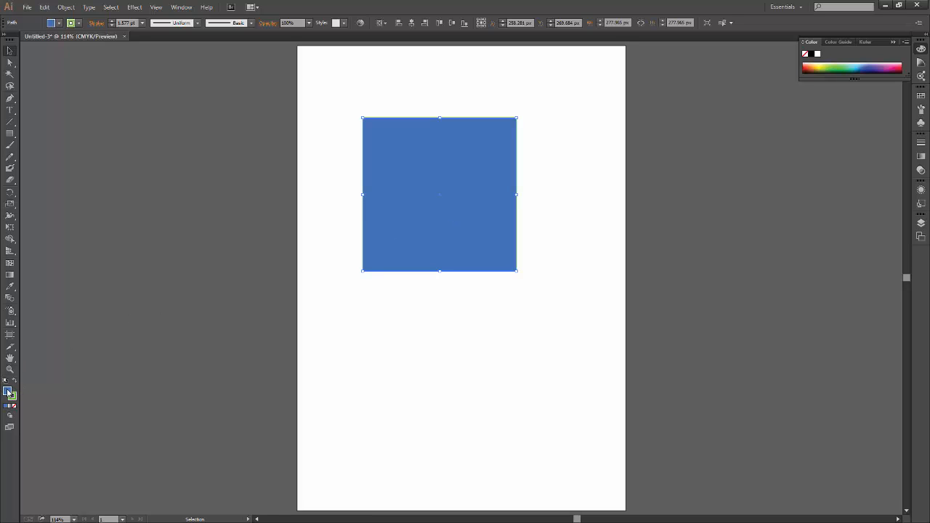
Open the square's fill color for editing and choose the blue #3056b5.
double_click(7, 392)
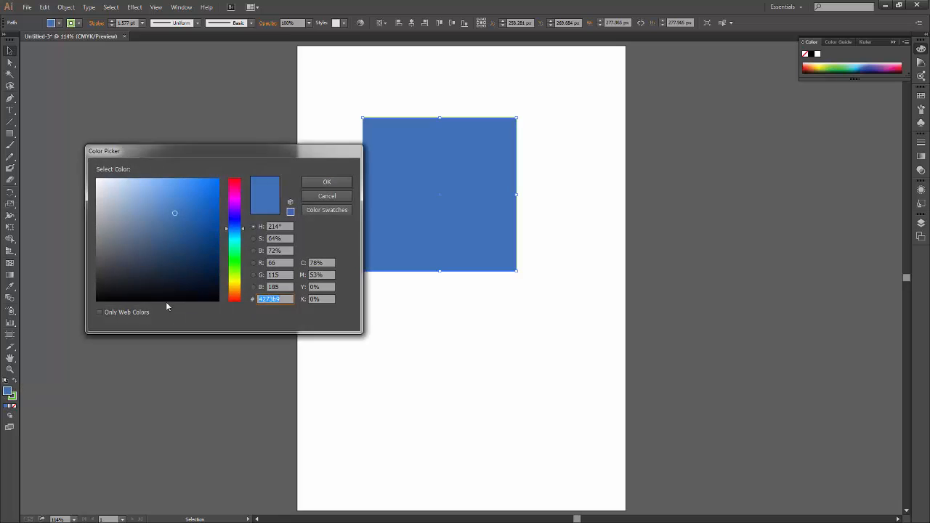
drag(242, 231, 244, 226)
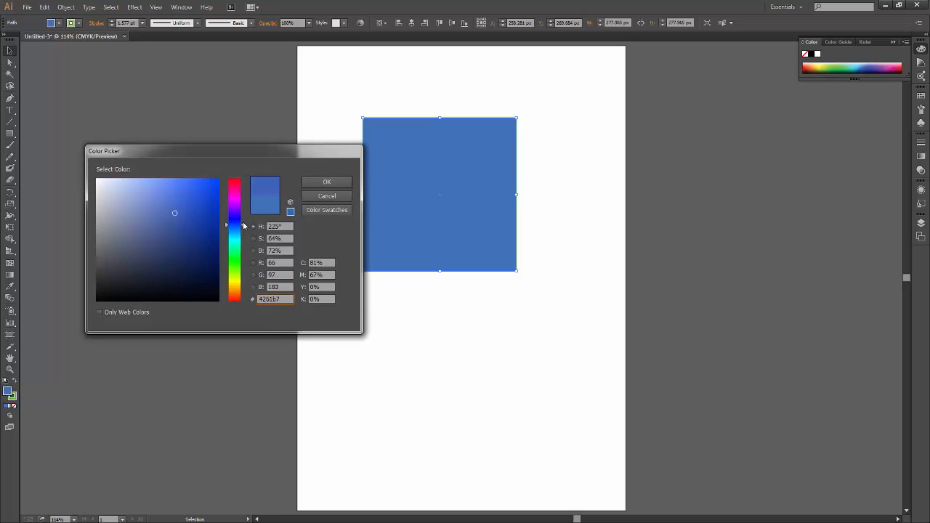
drag(177, 213, 189, 213)
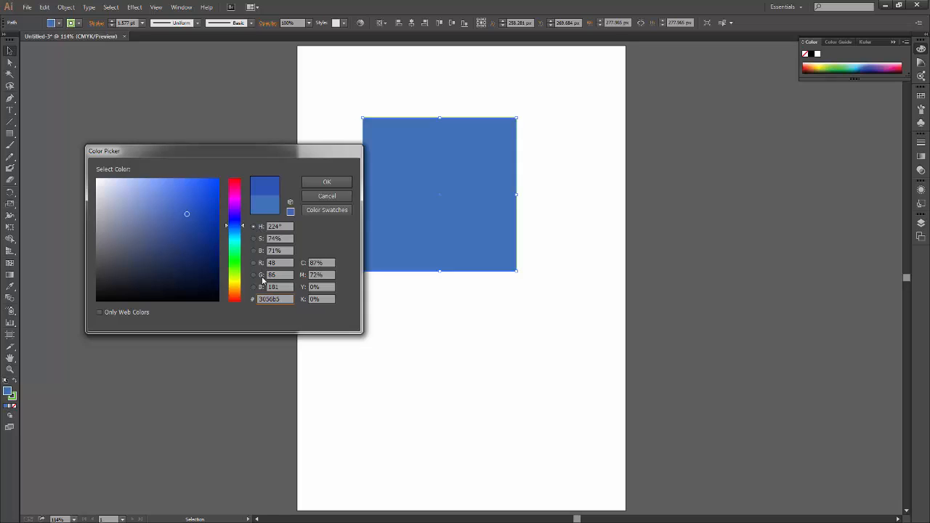
Set the Color Picker to hue mode and choose the dark brown #5e4a2c.
click(254, 239)
click(254, 240)
click(260, 231)
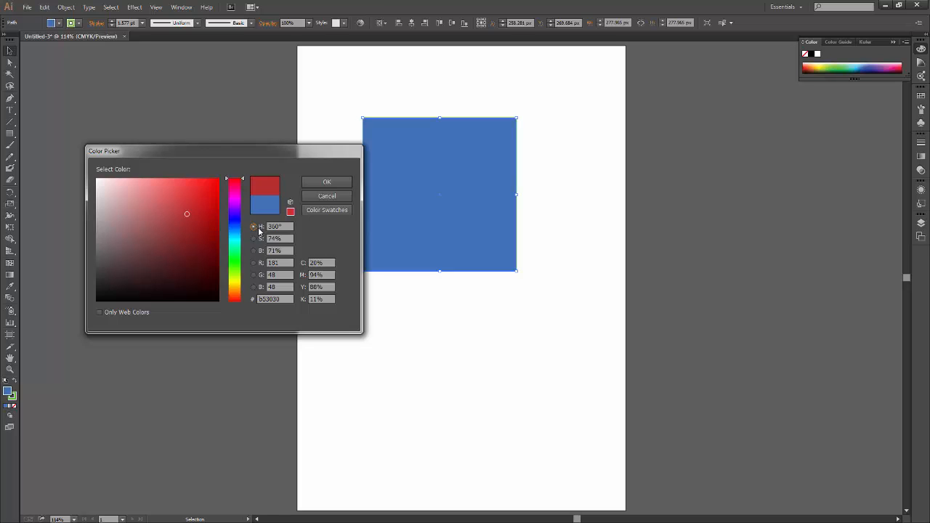
mouse_move(243, 180)
mouse_down()
mouse_move(244, 302)
mouse_move(245, 186)
mouse_move(245, 290)
mouse_up()
mouse_move(186, 216)
mouse_down()
mouse_move(210, 242)
mouse_move(165, 259)
mouse_move(117, 258)
mouse_move(189, 197)
mouse_move(145, 216)
mouse_move(167, 246)
mouse_move(160, 256)
mouse_up()
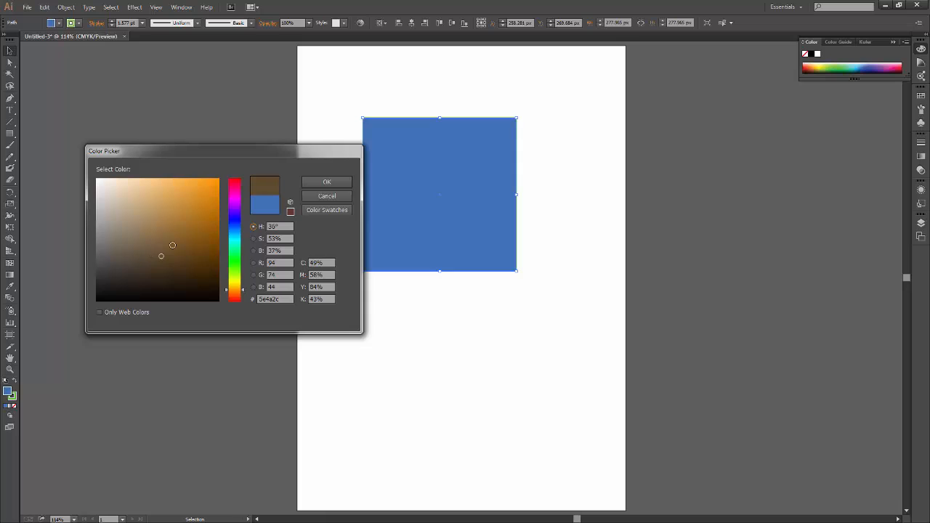
Switch the Color Picker to saturation mode, vary the saturation, and choose the fully saturated blue #1a00d8.
click(254, 238)
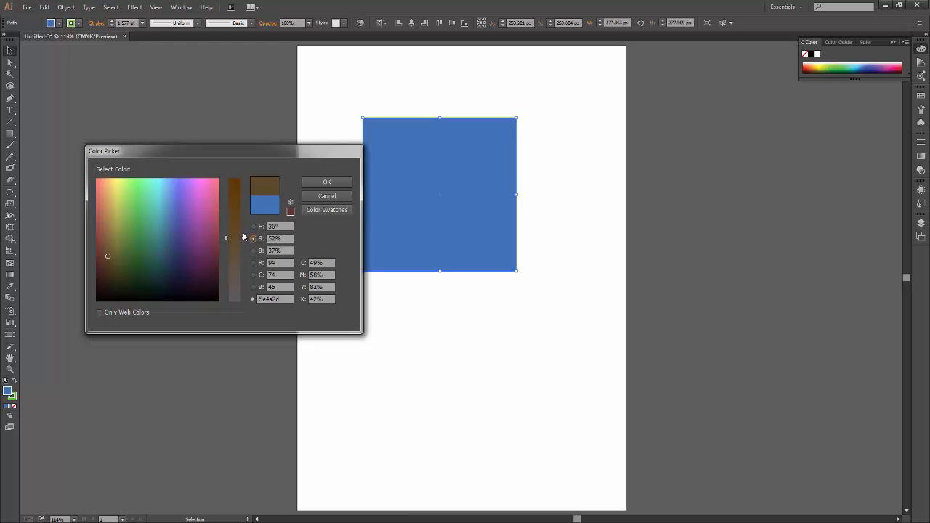
drag(243, 237, 242, 259)
mouse_move(138, 230)
mouse_down()
mouse_move(168, 191)
mouse_move(97, 179)
mouse_move(206, 181)
mouse_up()
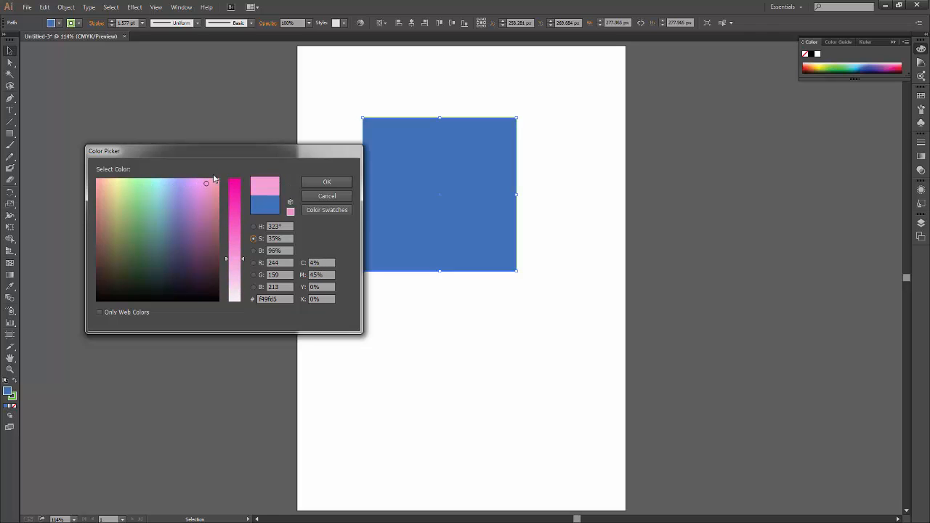
mouse_move(242, 260)
mouse_down()
mouse_move(234, 174)
mouse_move(147, 224)
mouse_move(101, 228)
mouse_up()
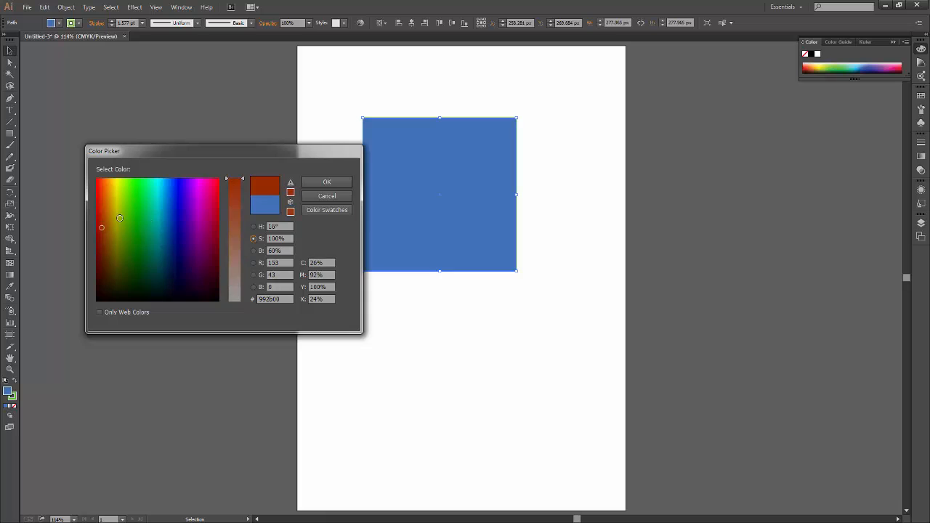
mouse_move(242, 184)
mouse_down()
mouse_move(237, 278)
mouse_move(240, 178)
mouse_up()
click(140, 215)
click(181, 197)
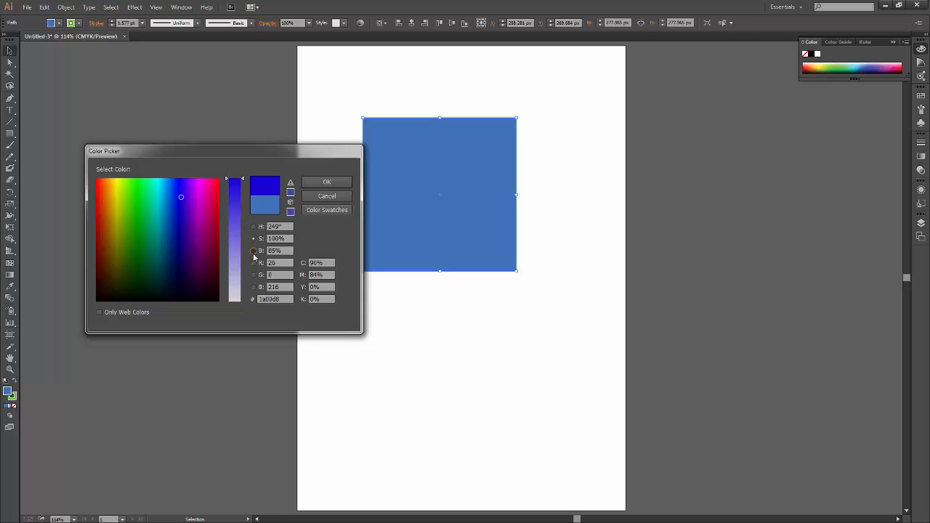
Switch the Color Picker to brightness mode, vary the brightness, and choose the pinkish red #ff126d.
click(253, 251)
drag(243, 197, 243, 239)
drag(246, 280, 244, 184)
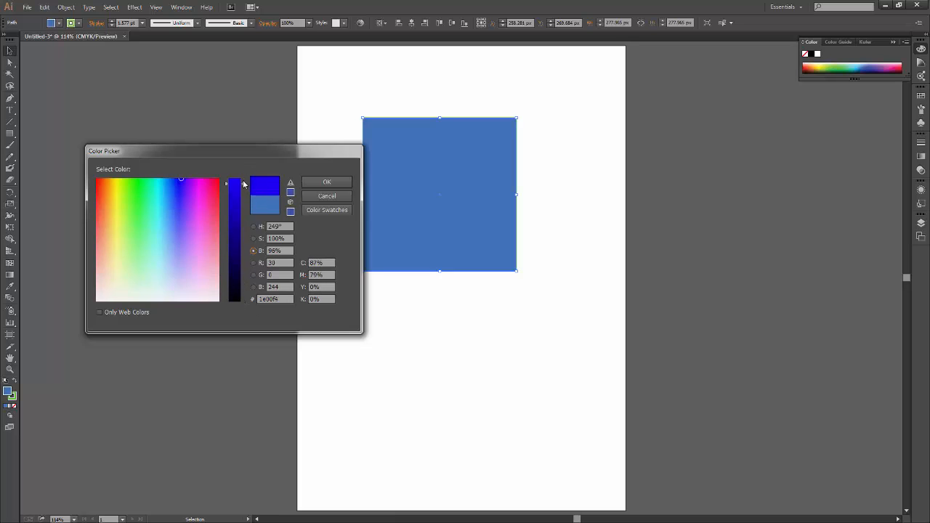
mouse_move(168, 192)
mouse_down()
mouse_move(176, 189)
mouse_move(136, 210)
mouse_move(144, 200)
mouse_move(179, 245)
mouse_move(134, 274)
mouse_move(164, 273)
mouse_move(185, 190)
mouse_move(217, 186)
mouse_move(117, 189)
mouse_move(209, 191)
mouse_move(236, 264)
mouse_move(233, 178)
mouse_up()
click(108, 186)
click(211, 186)
Compare the Color Picker's spectrum in the red, green, blue and hue modes.
click(253, 263)
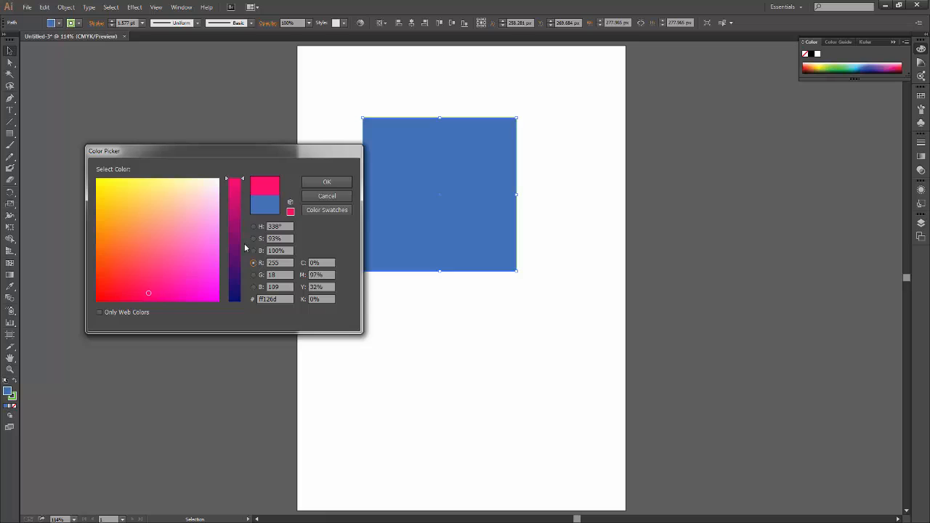
click(258, 275)
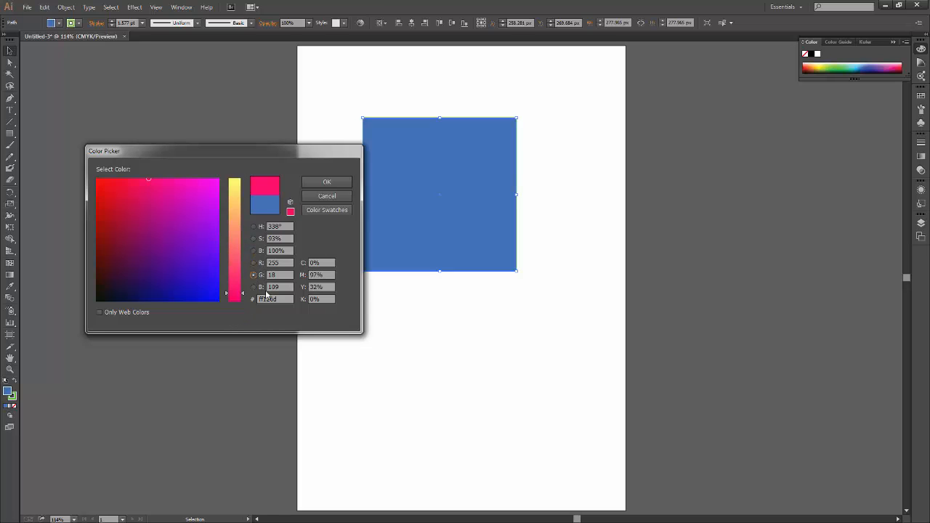
click(256, 287)
click(253, 262)
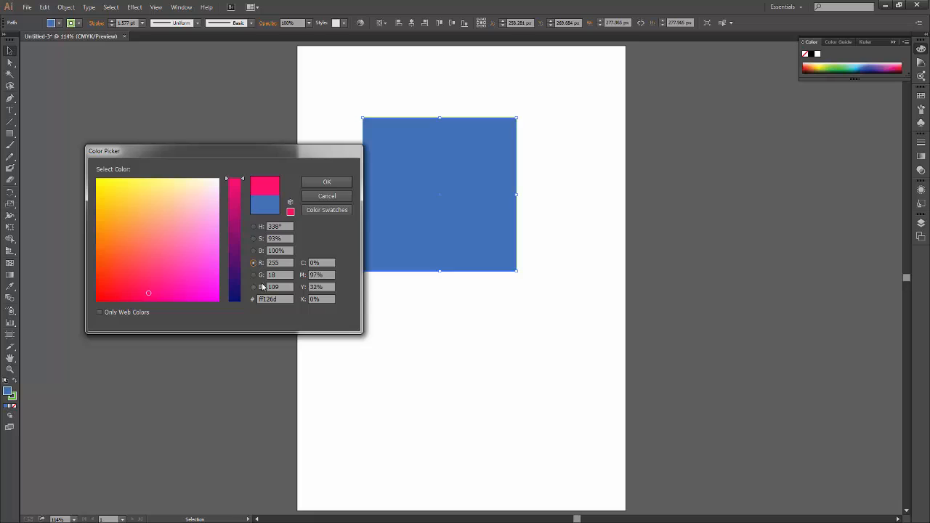
click(253, 226)
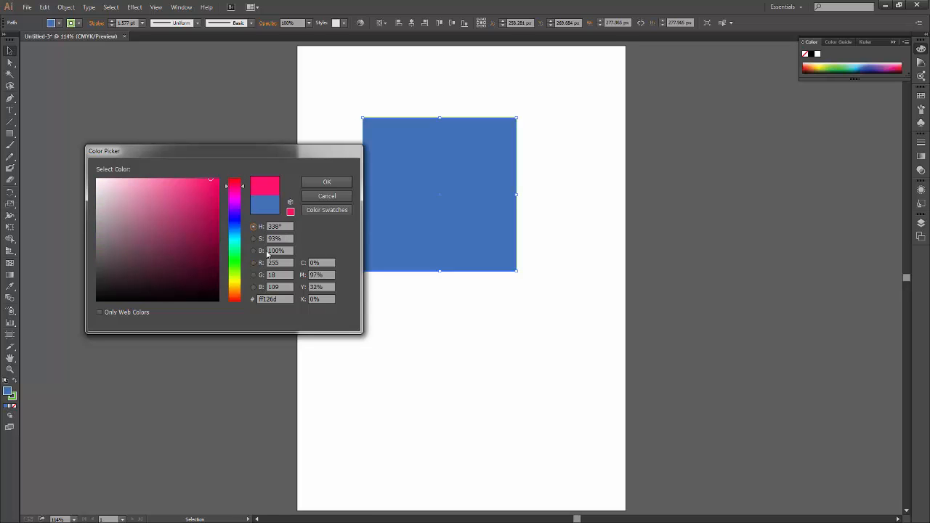
Raise the color's saturation to 97% and step through the brightness, red and green modes.
click(260, 239)
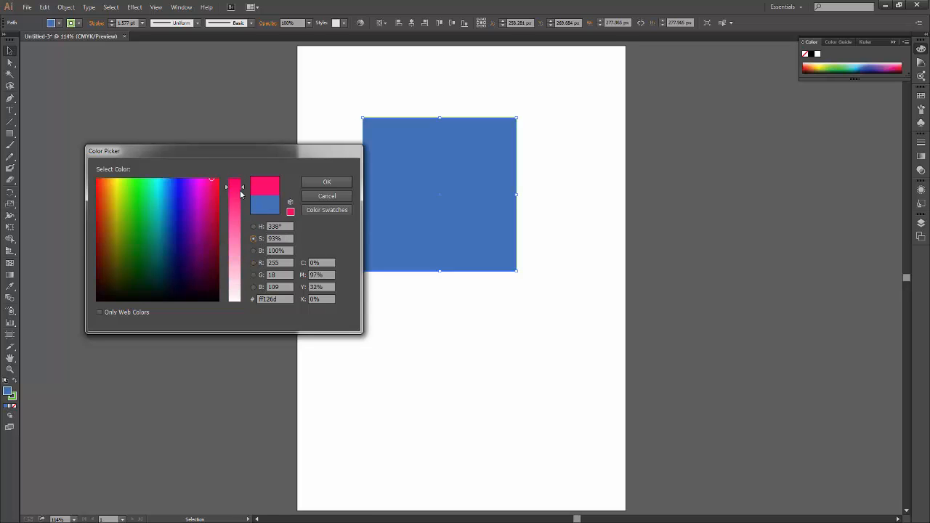
mouse_move(242, 187)
mouse_down()
mouse_move(242, 196)
mouse_move(242, 180)
mouse_up()
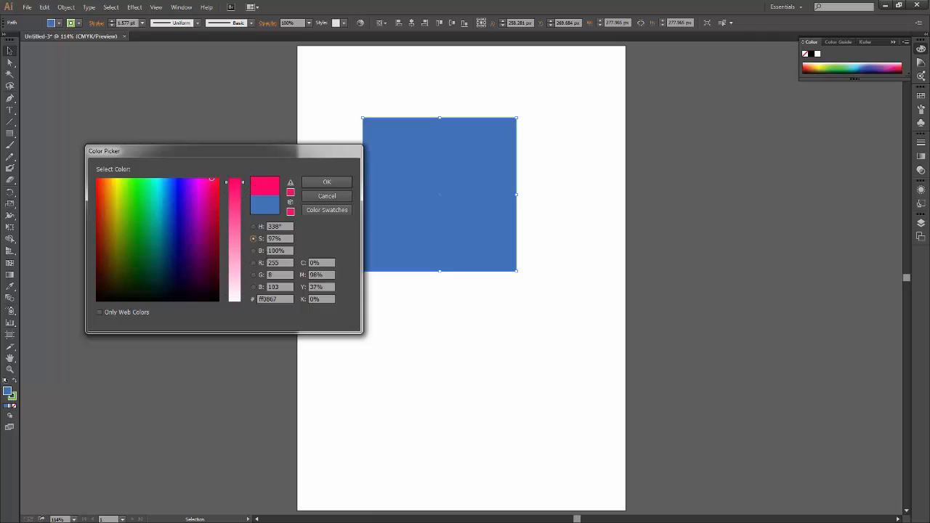
click(254, 251)
key(Down)
key(Down)
key(Down)
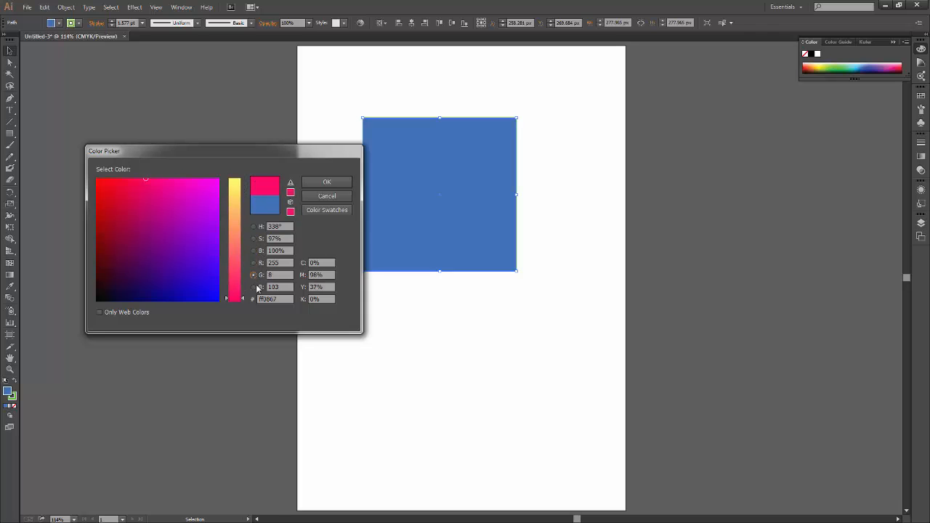
Set the hue to 360° and choose pure red #ff0000 in hue mode.
click(254, 226)
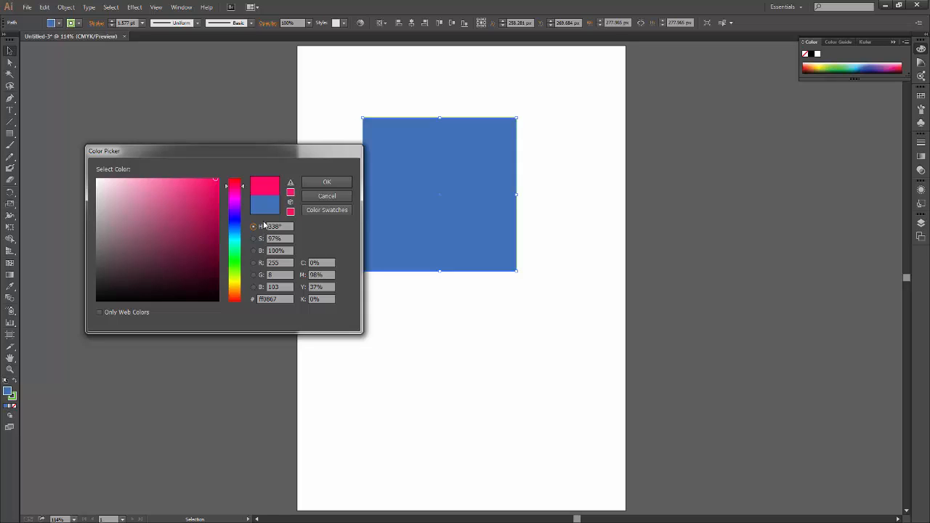
key(Down)
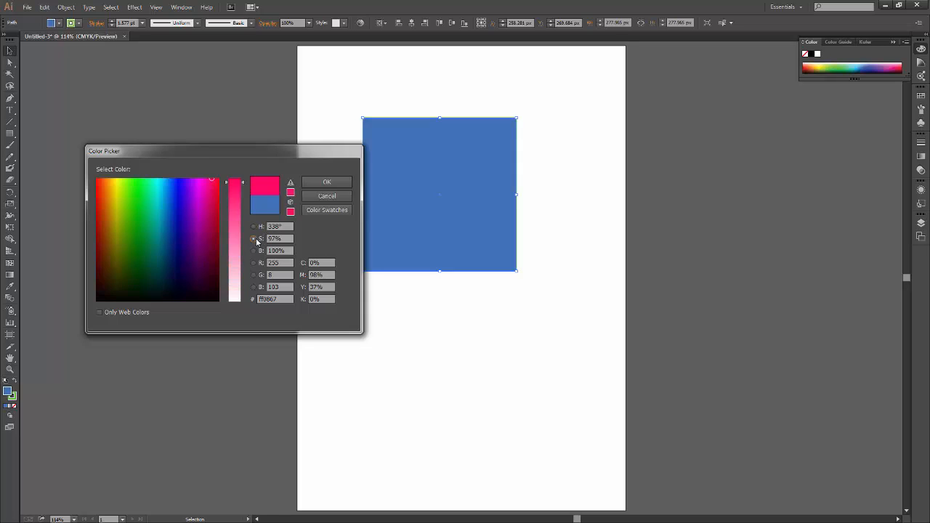
key(Up)
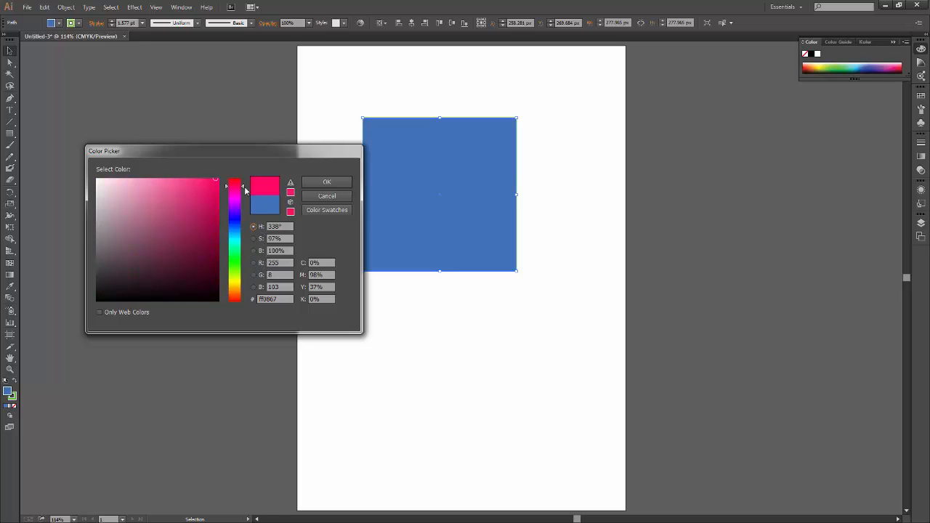
drag(242, 187, 242, 177)
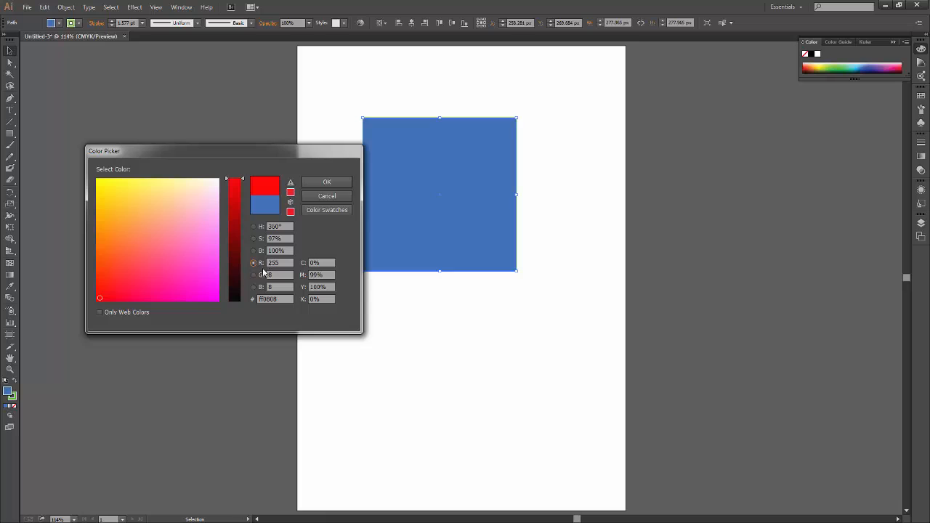
click(256, 227)
click(217, 178)
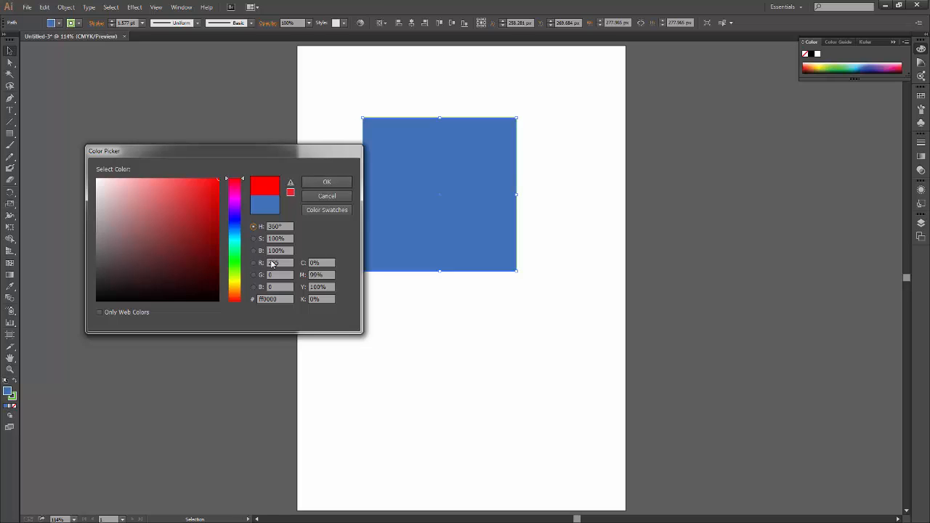
Sample the muted pink #c18a8a, sweep through the hues, and choose pure red #ff0000 again.
click(274, 226)
click(131, 208)
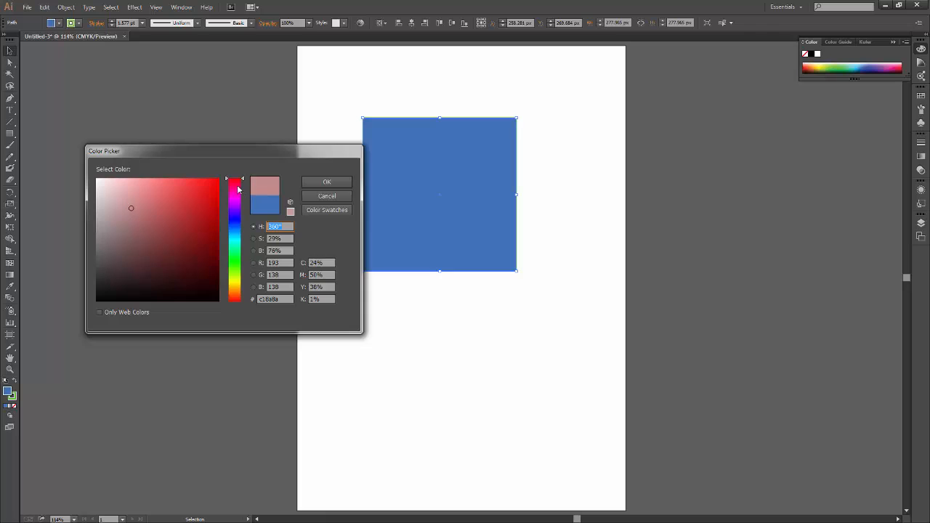
drag(234, 280, 234, 179)
mouse_move(155, 212)
mouse_down()
mouse_move(154, 238)
mouse_move(236, 165)
mouse_up()
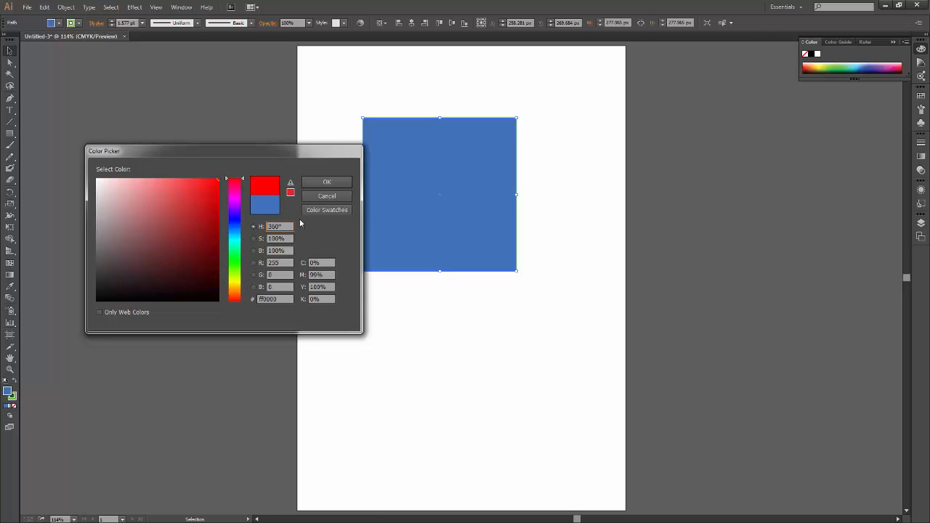
Sample the dark blue #264087 and the bright blue #004fff, return to pure red #ff0000, and select its hex code.
drag(199, 221, 185, 236)
drag(234, 187, 235, 226)
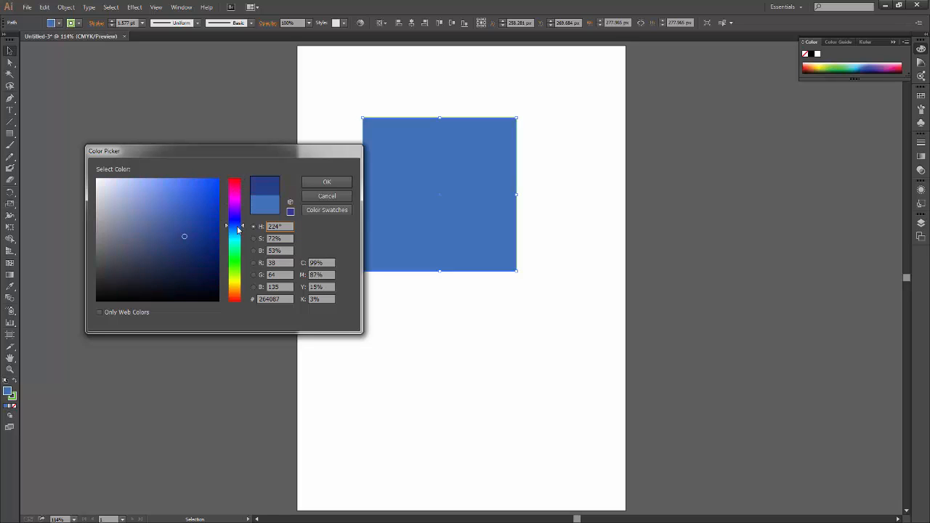
mouse_move(185, 240)
mouse_down()
mouse_move(200, 192)
mouse_move(226, 173)
mouse_up()
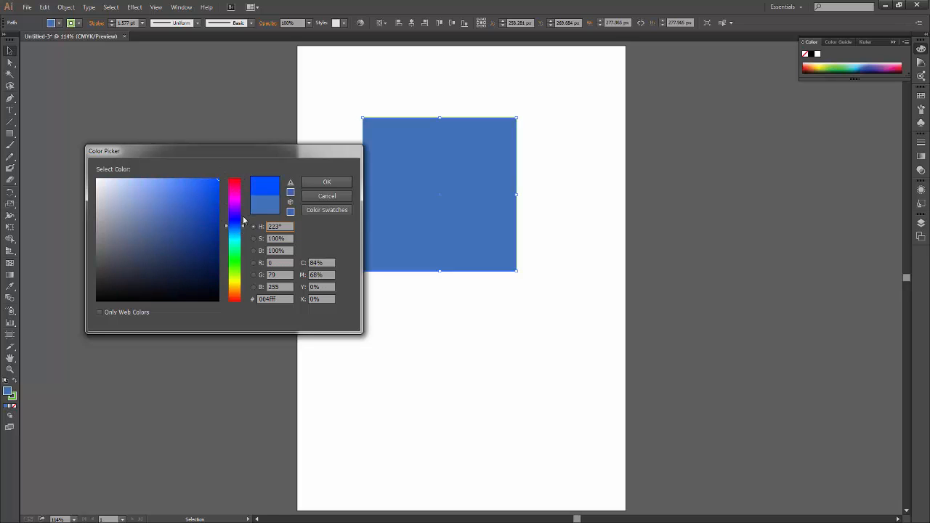
drag(240, 223, 240, 175)
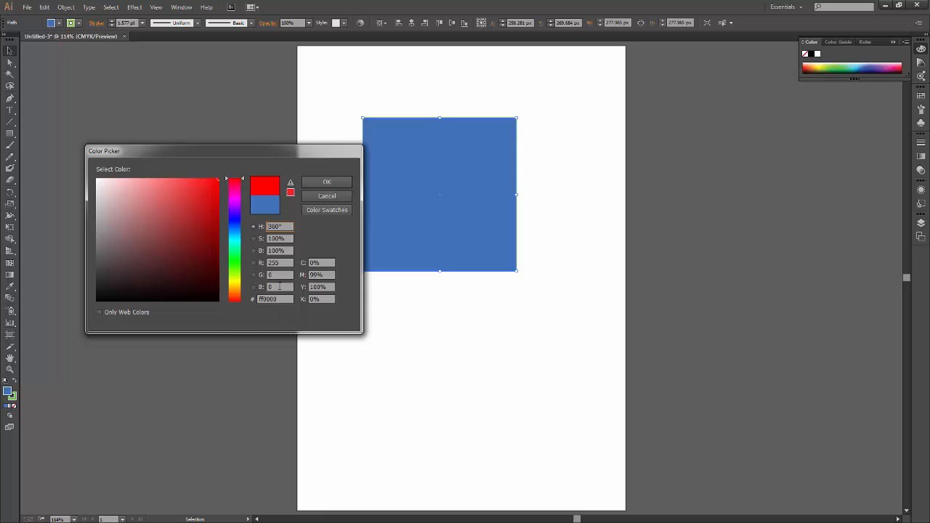
drag(278, 300, 259, 299)
Choose the dark navy #132142 and point out its hex code and its red, green and blue values.
mouse_move(236, 205)
mouse_down()
mouse_move(235, 226)
mouse_move(155, 239)
mouse_move(150, 218)
mouse_move(166, 203)
mouse_move(179, 239)
mouse_move(161, 255)
mouse_move(189, 261)
mouse_move(183, 269)
mouse_up()
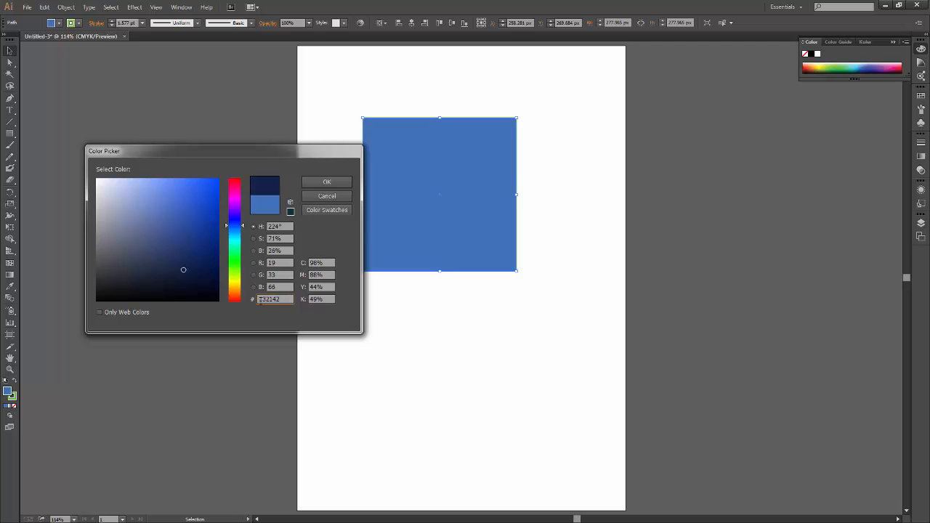
double_click(284, 299)
drag(280, 263, 268, 287)
drag(284, 275, 268, 274)
click(285, 287)
View the color swatches list and, back in the color models, choose the bright yellow-green #c8ff00.
click(327, 211)
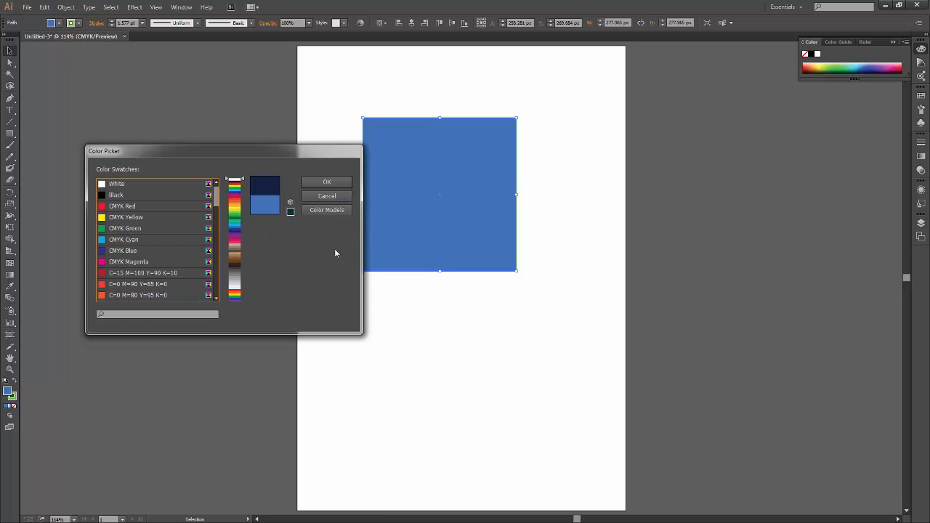
click(325, 211)
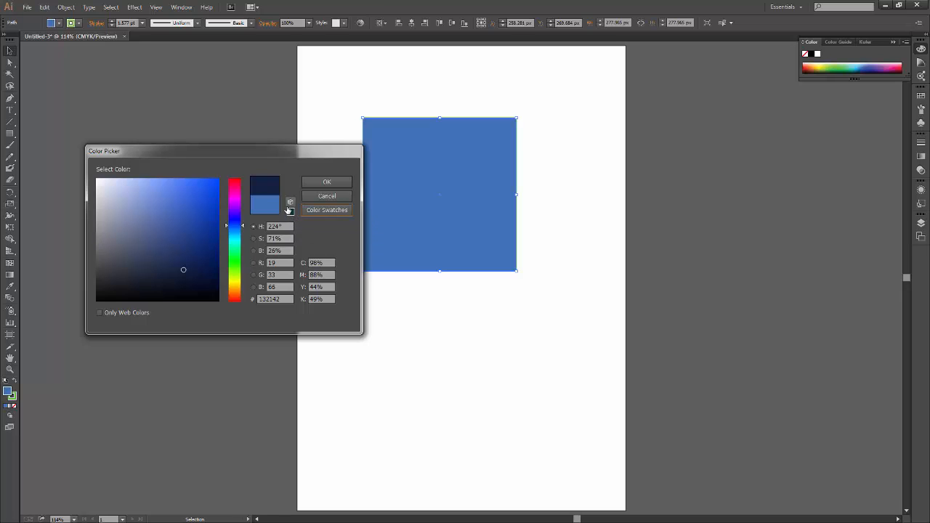
drag(242, 226, 242, 250)
click(209, 227)
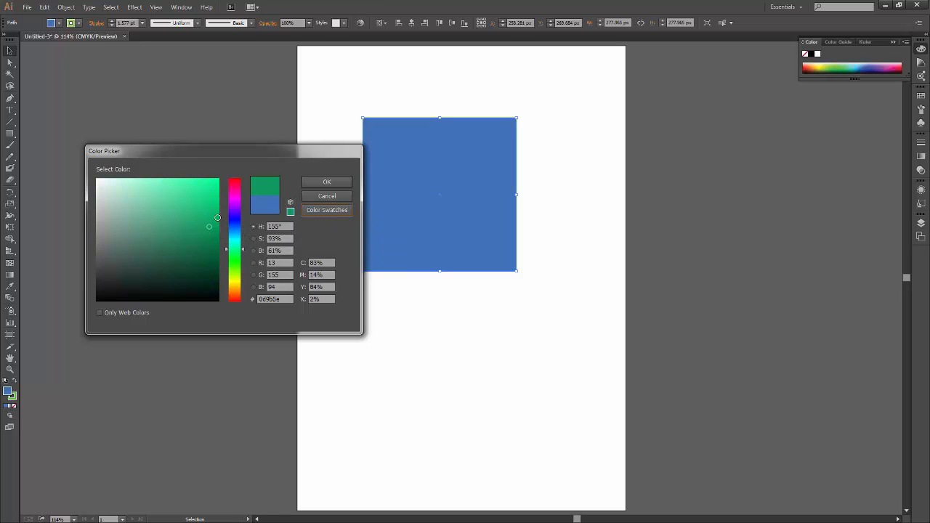
drag(217, 218, 218, 213)
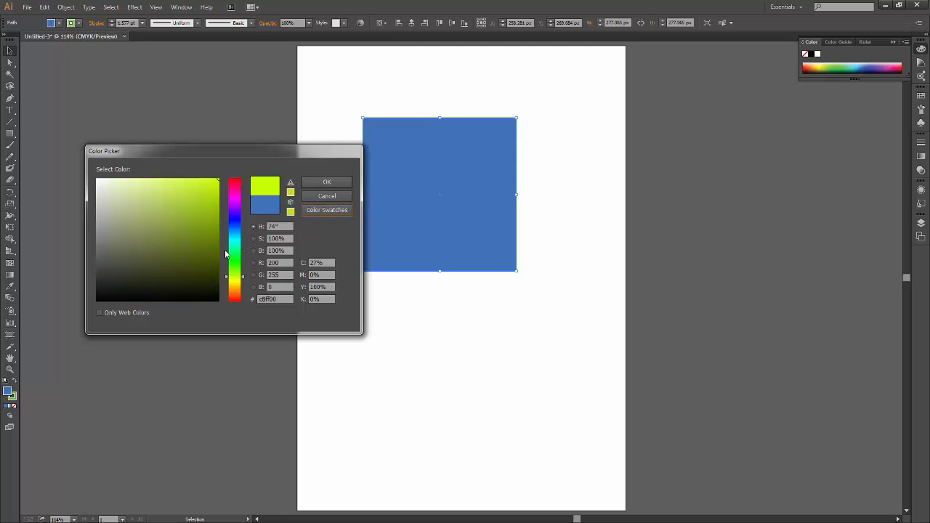
Limit the Color Picker to web colors and sample the green #669900 and the dark red #990000.
click(100, 313)
drag(202, 190, 173, 233)
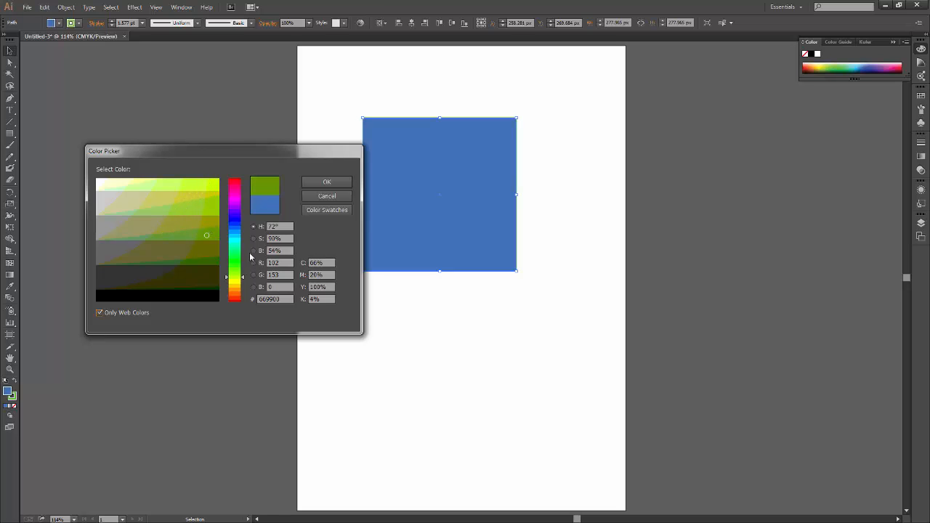
drag(234, 291, 234, 172)
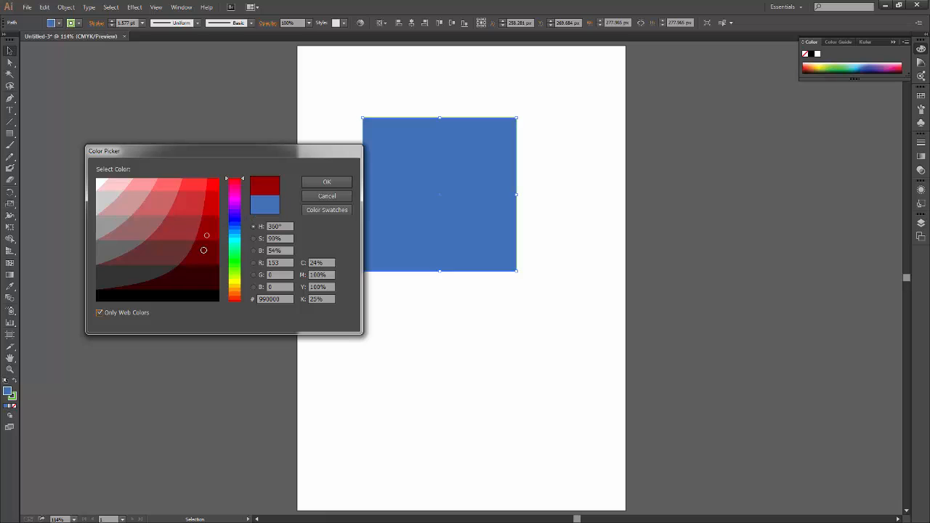
Lift the web-color limit and choose pure red #ff0000 at both ends of the hue range, 0° and 360°.
click(109, 313)
drag(236, 183, 234, 303)
drag(199, 214, 222, 175)
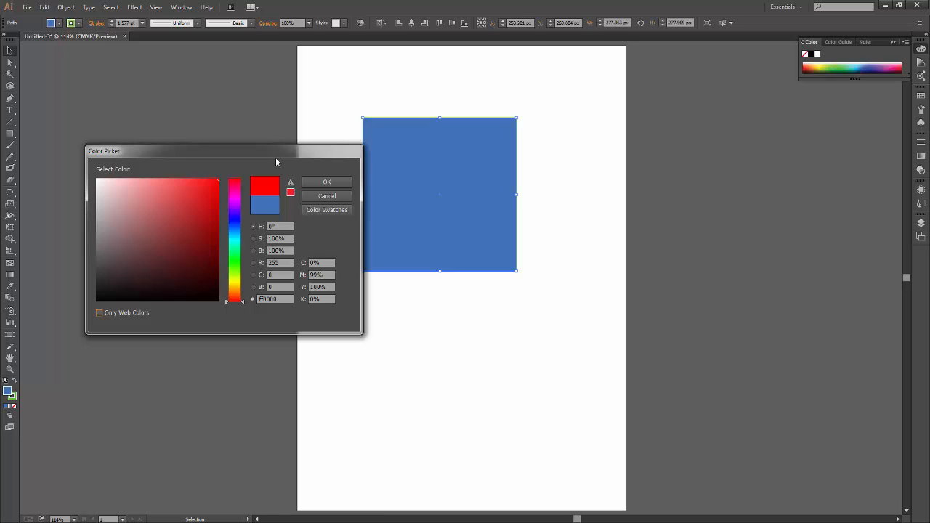
click(234, 179)
Compare cyan #00ffff with and without the web-color limit, and close the Color Picker without applying a color.
click(138, 313)
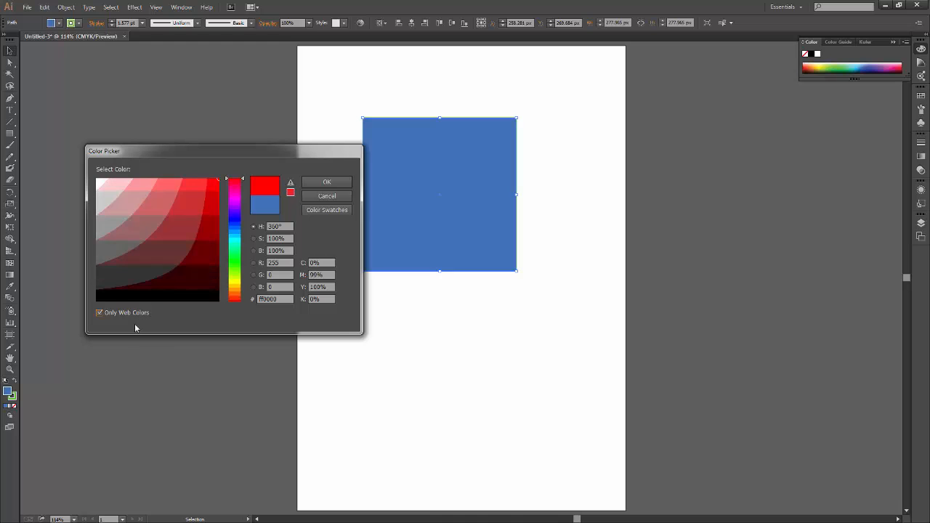
drag(243, 180, 243, 240)
click(109, 313)
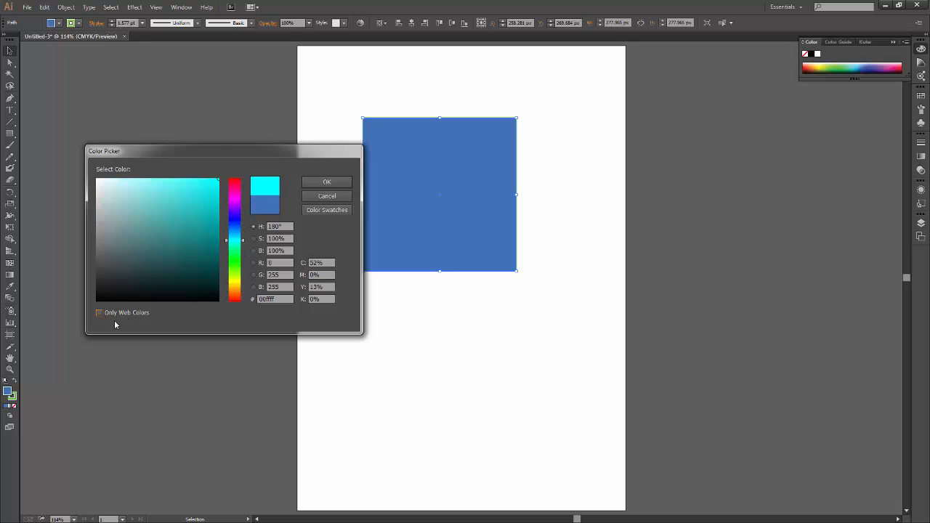
click(336, 196)
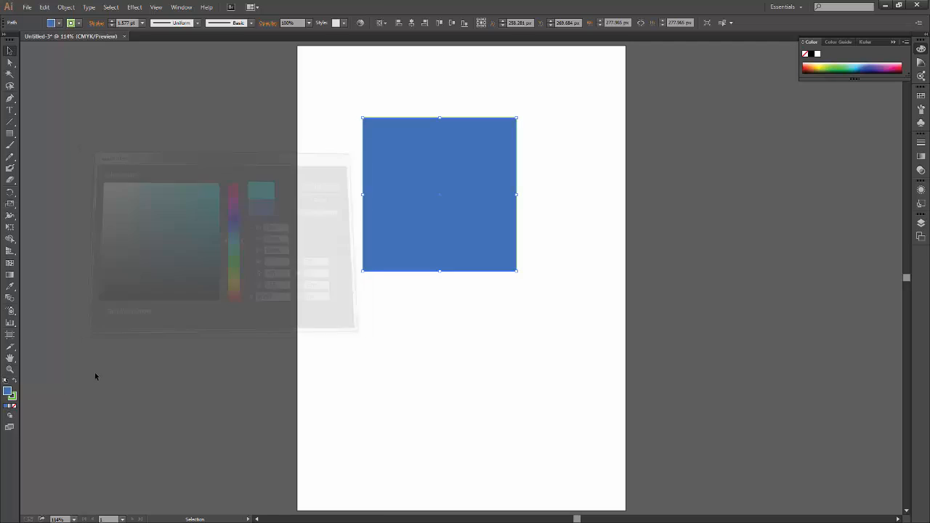